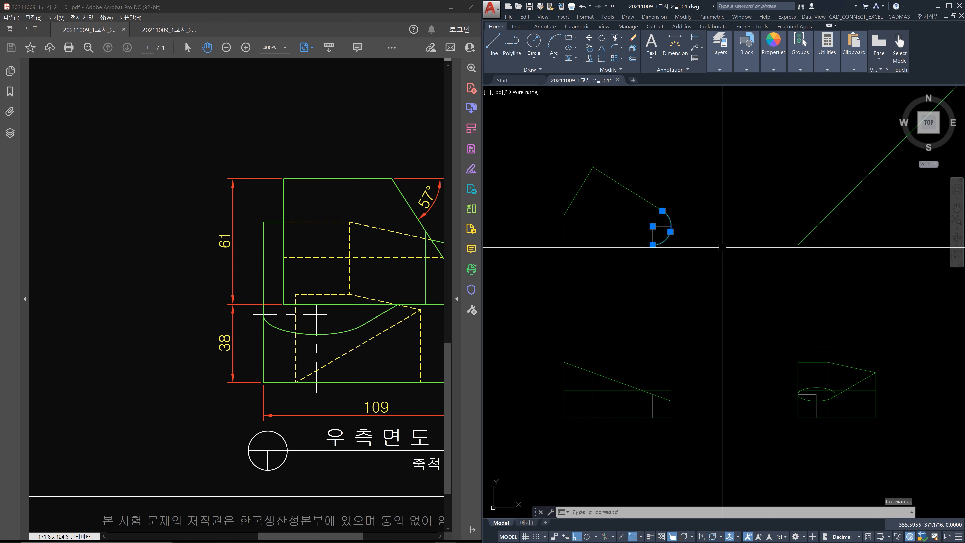
pyautogui.scroll(2, 825, 401)
pyautogui.click(823, 399)
pyautogui.press('Escape')
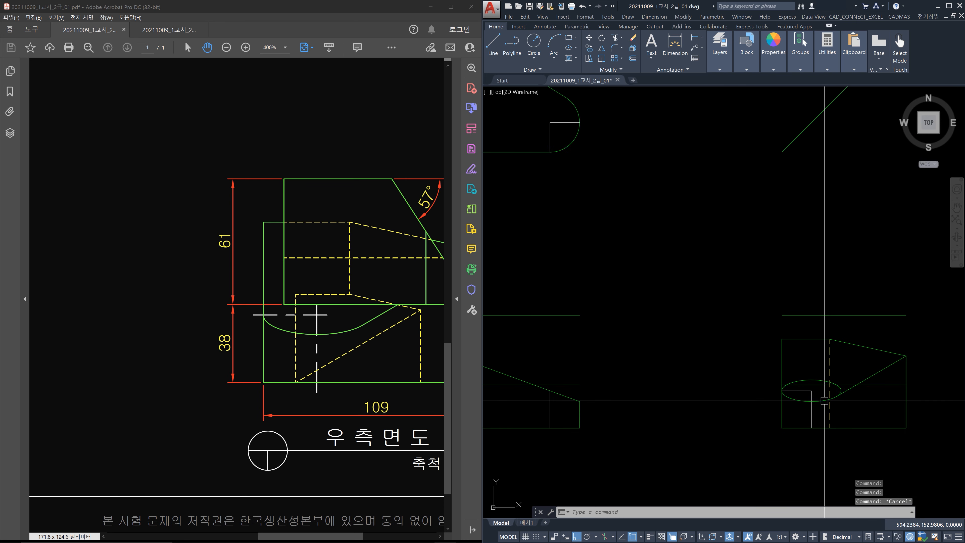
pyautogui.moveTo(758, 317); pyautogui.dragTo(777, 389, button='middle')
pyautogui.click(557, 151)
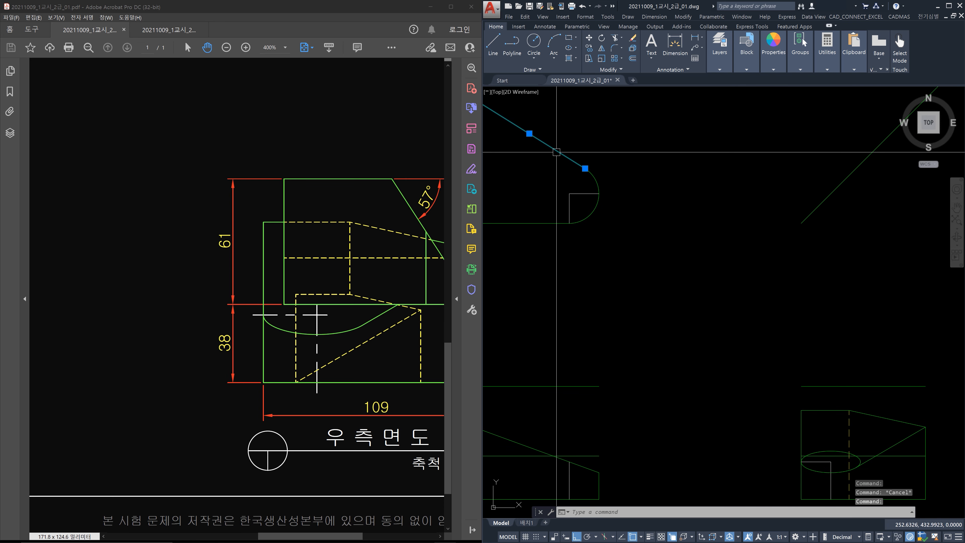
pyautogui.click(547, 223)
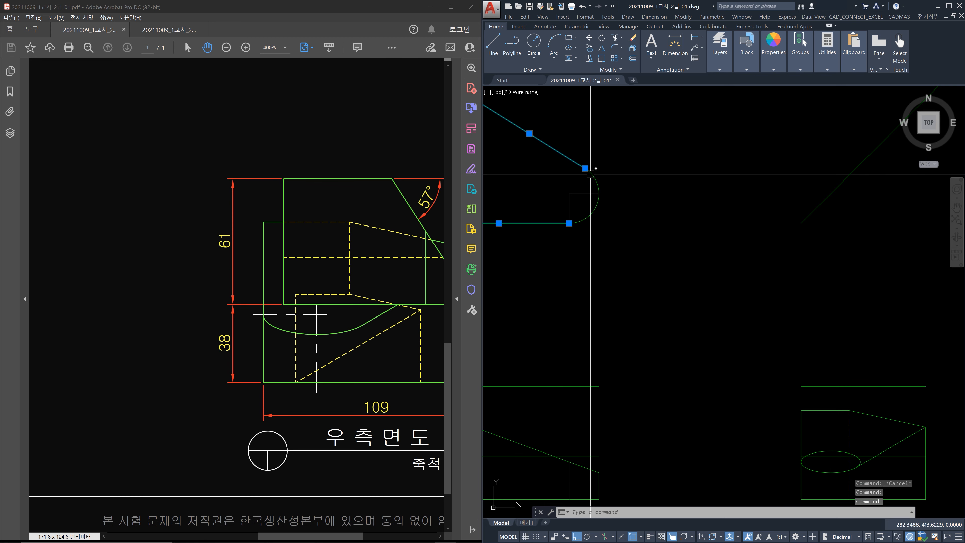
pyautogui.moveTo(809, 402); pyautogui.dragTo(757, 315, button='middle')
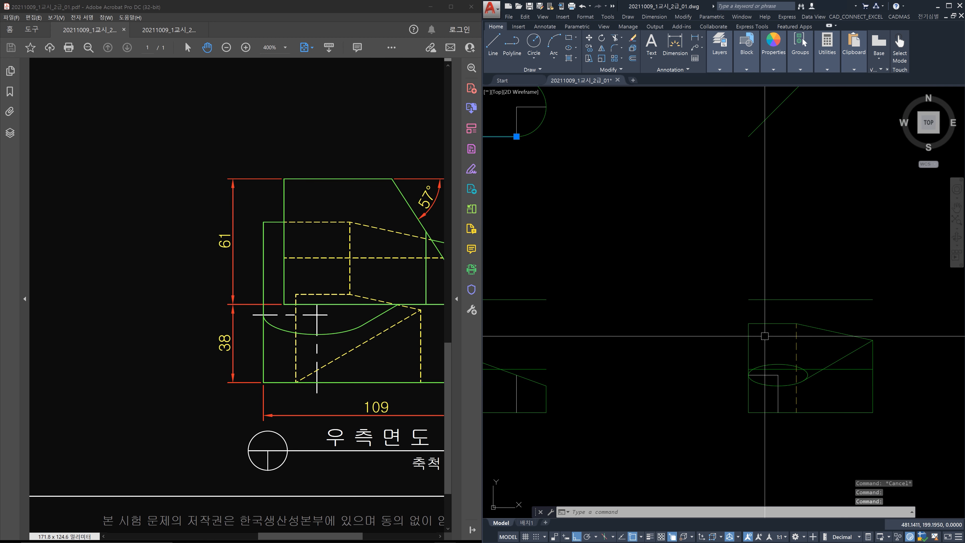
pyautogui.press('Escape')
pyautogui.click(748, 345)
pyautogui.click(842, 358)
pyautogui.press('Escape')
# Step: Trim away the upper part of the side-view ellipse, using the outer vertical edge and the sloped tangent line as cutting edges
pyautogui.write('tr')
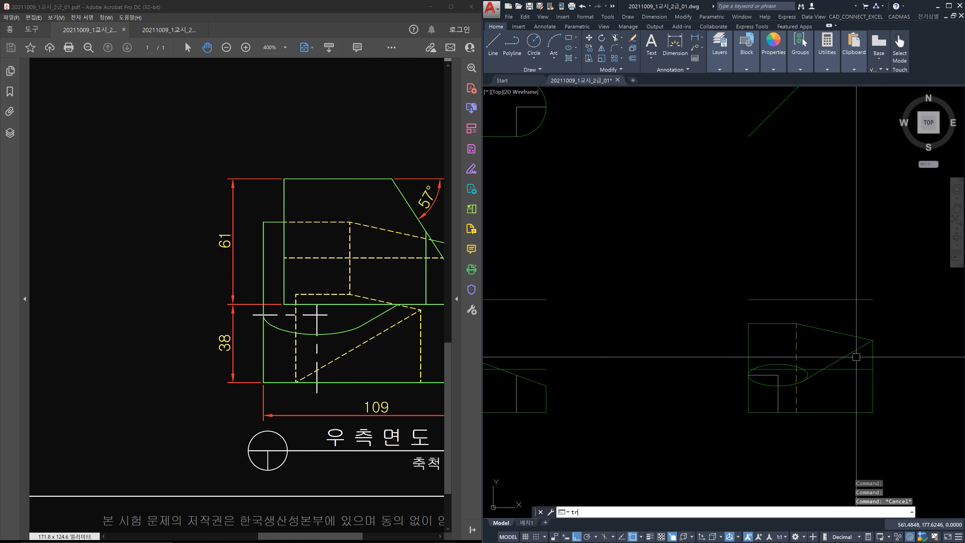
pyautogui.press('Return')
pyautogui.click(846, 355)
pyautogui.click(747, 345)
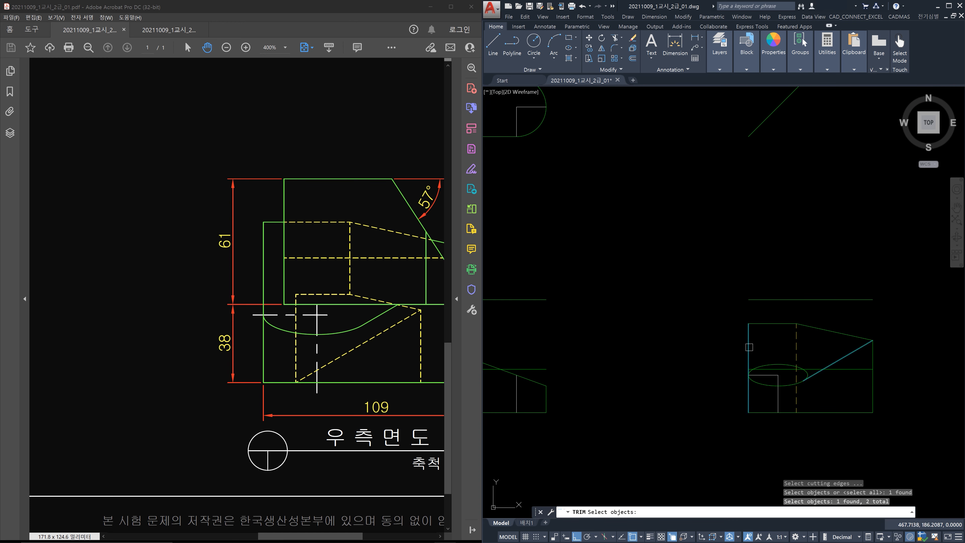
pyautogui.press('Return')
pyautogui.click(783, 364)
pyautogui.press('Escape')
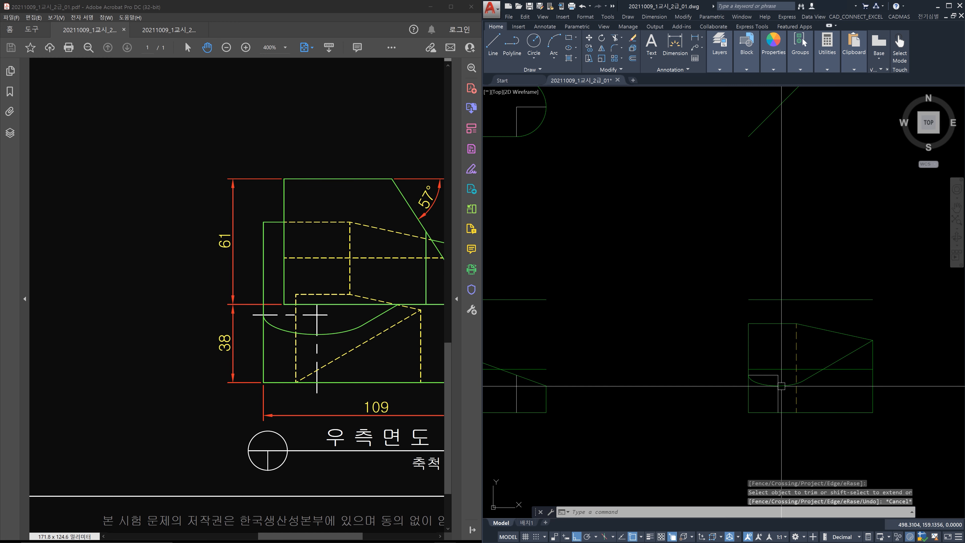
# Step: Lengthen the vertical centre line's lower end and both ends of the horizontal centre line in the side view by a delta of 5
pyautogui.moveTo(718, 447); pyautogui.dragTo(770, 440, button='middle')
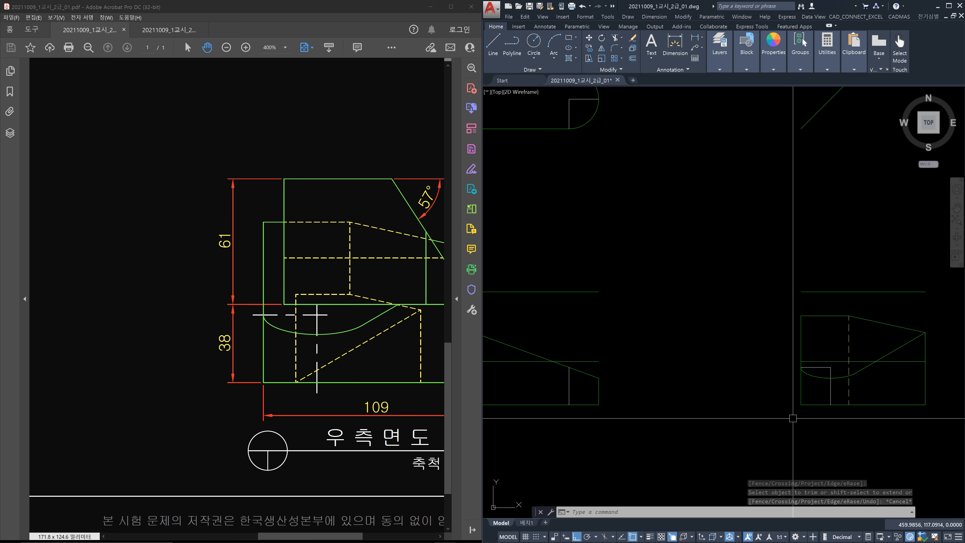
pyautogui.write('len')
pyautogui.press('Return')
pyautogui.write('de')
pyautogui.press('Return')
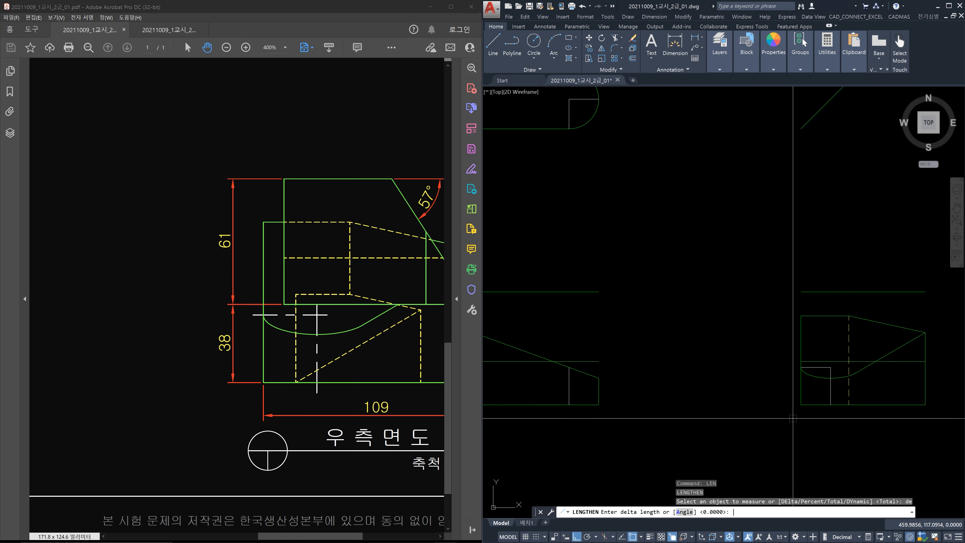
pyautogui.press('Return')
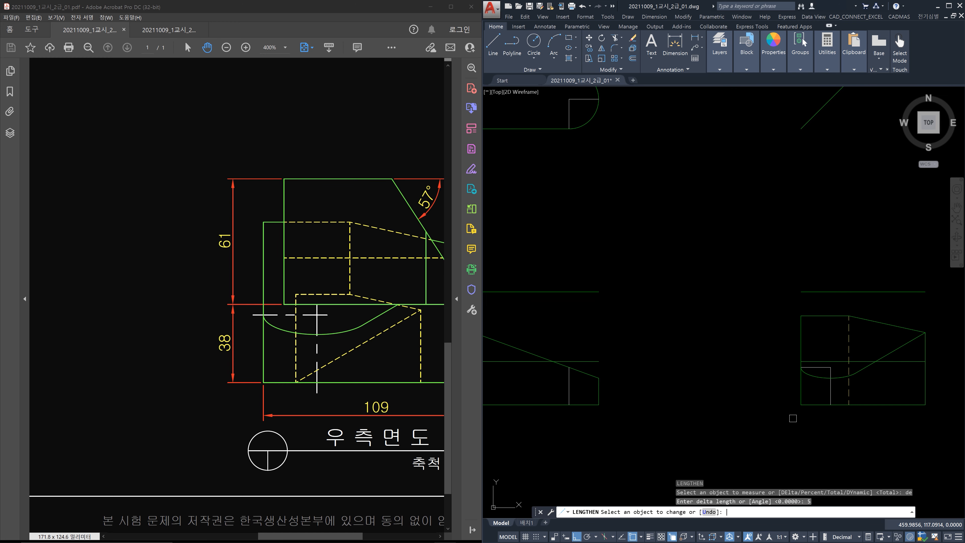
pyautogui.scroll(2, 814, 409)
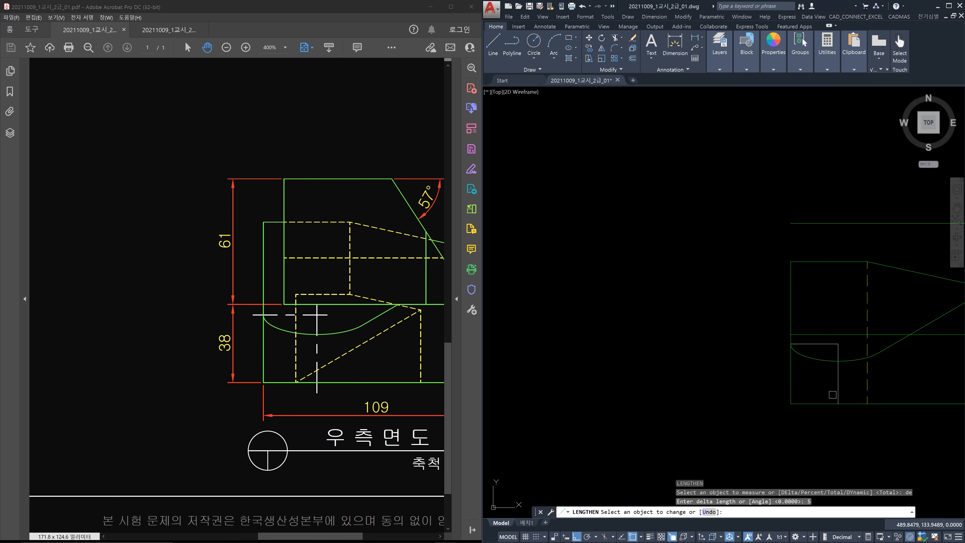
pyautogui.click(835, 396)
pyautogui.scroll(2, 817, 348)
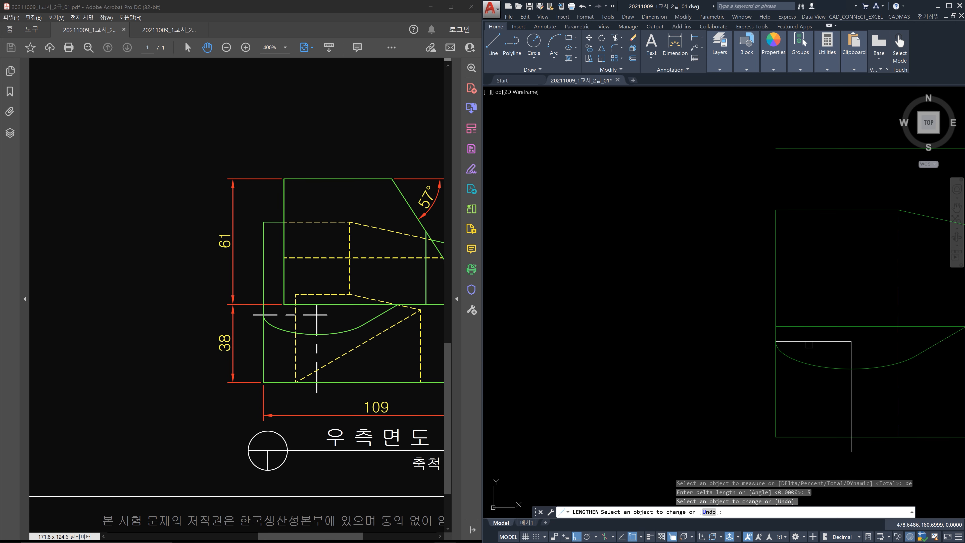
pyautogui.click(809, 343)
pyautogui.click(828, 341)
# Step: Extend the arc's centre lines in the front and top views with the same Lengthen delta of 5
pyautogui.scroll(-4, 741, 353)
pyautogui.scroll(4, 735, 350)
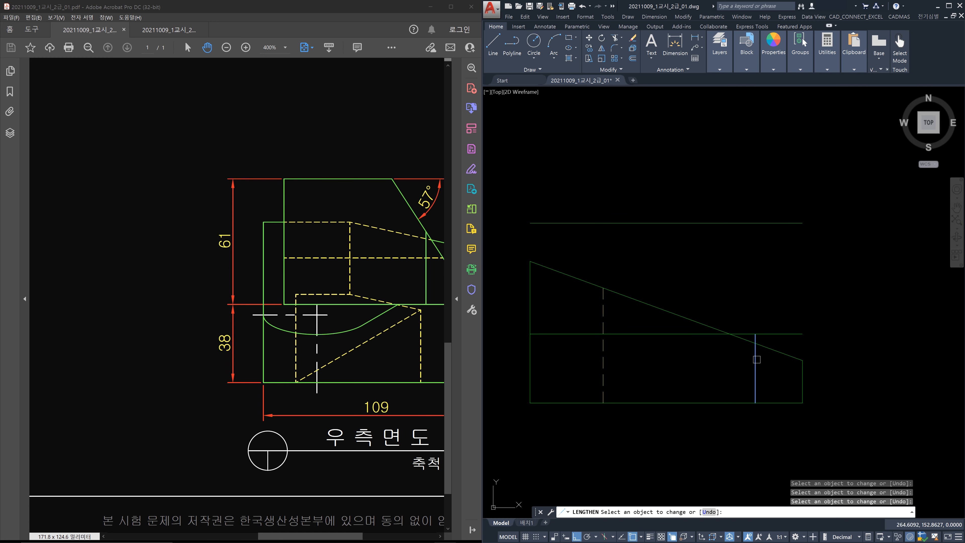
pyautogui.scroll(-2, 760, 369)
pyautogui.moveTo(766, 254); pyautogui.dragTo(754, 302, button='middle')
pyautogui.scroll(4, 749, 225)
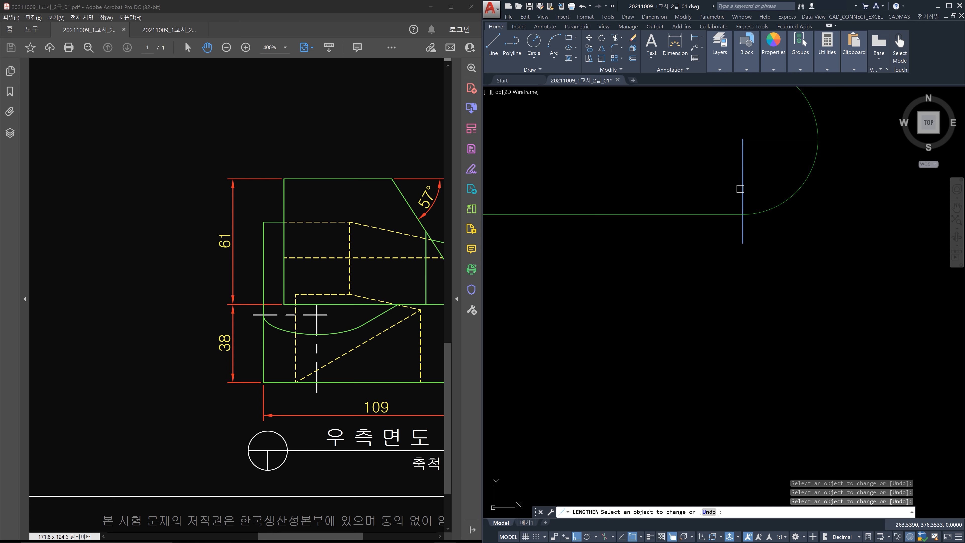
pyautogui.scroll(-4, 788, 167)
pyautogui.press('Escape')
pyautogui.moveTo(831, 331); pyautogui.dragTo(769, 335, button='middle')
pyautogui.scroll(2, 768, 334)
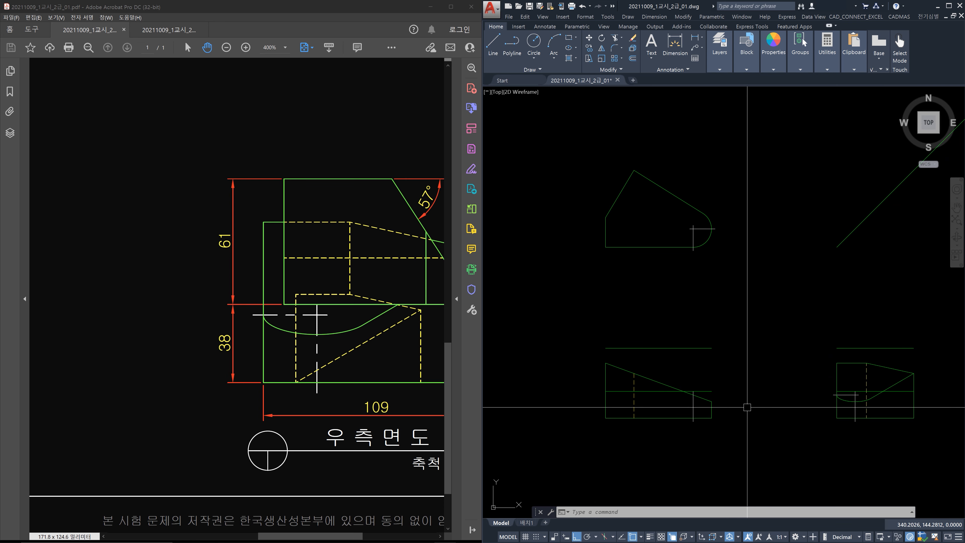
# Step: Examine the upper block in the front and right side views of the PDF reference
pyautogui.click(81, 321)
pyautogui.moveTo(83, 330); pyautogui.dragTo(356, 338)
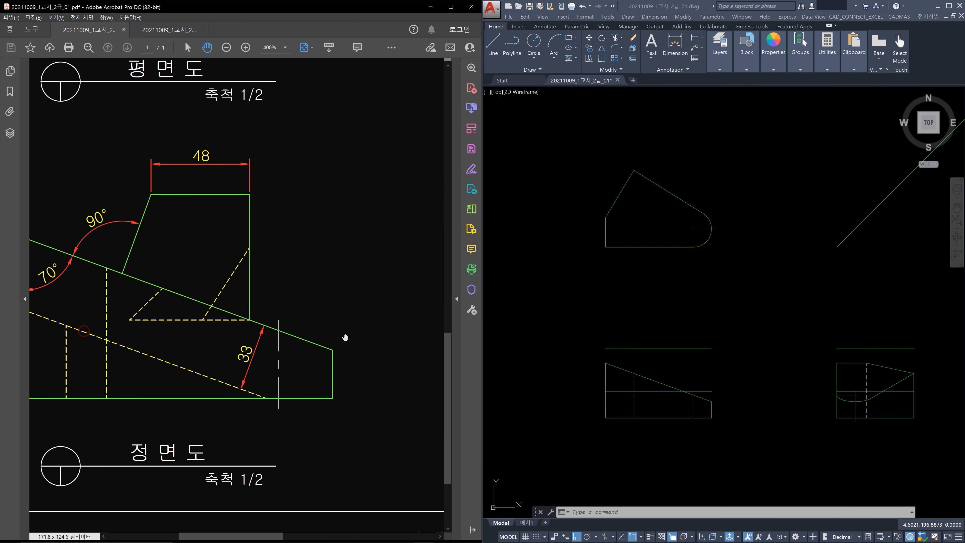
pyautogui.moveTo(273, 330); pyautogui.dragTo(292, 333)
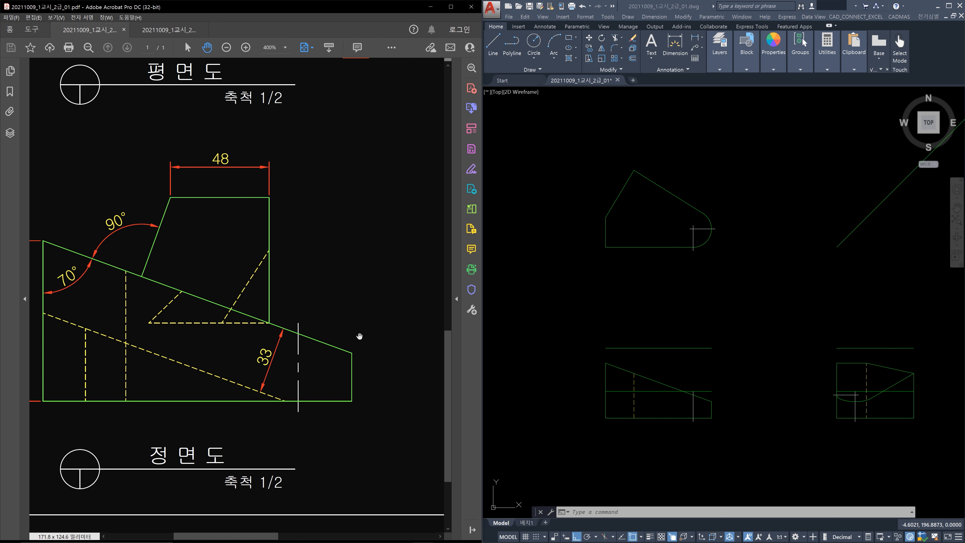
pyautogui.moveTo(362, 336); pyautogui.dragTo(123, 326)
pyautogui.moveTo(322, 352); pyautogui.dragTo(277, 356)
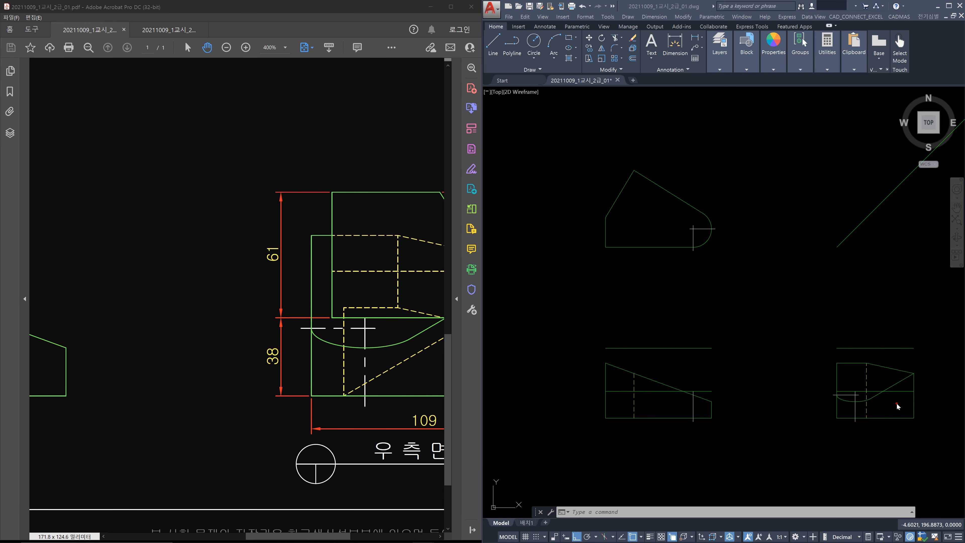
# Step: Inspect the middle horizontal line in the side and front views, including where it crosses the front view's sloped edge
pyautogui.scroll(4, 898, 394)
pyautogui.click(908, 387)
pyautogui.click(908, 382)
pyautogui.scroll(-4, 908, 384)
pyautogui.scroll(2, 711, 397)
pyautogui.click(636, 382)
pyautogui.click(626, 375)
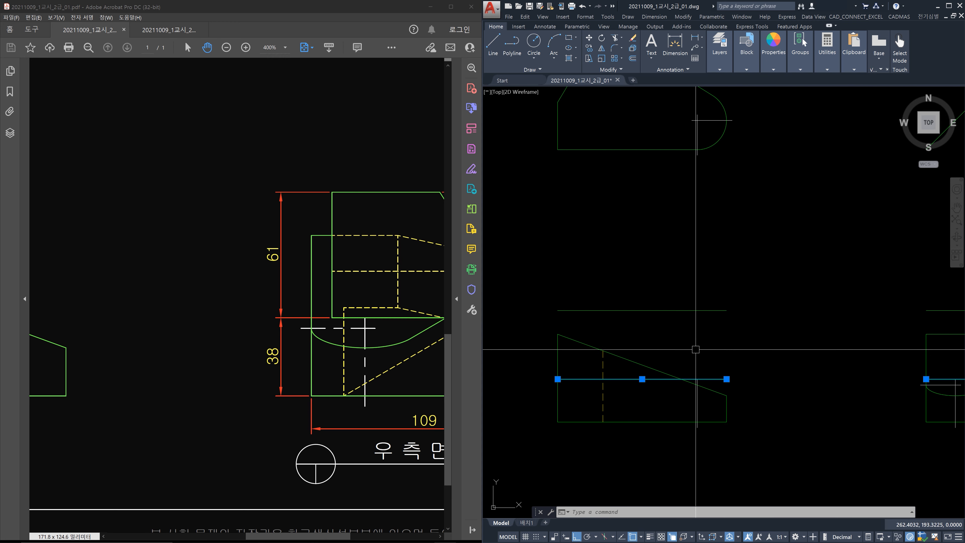
pyautogui.press('Escape')
pyautogui.moveTo(821, 364); pyautogui.dragTo(645, 341, button='middle')
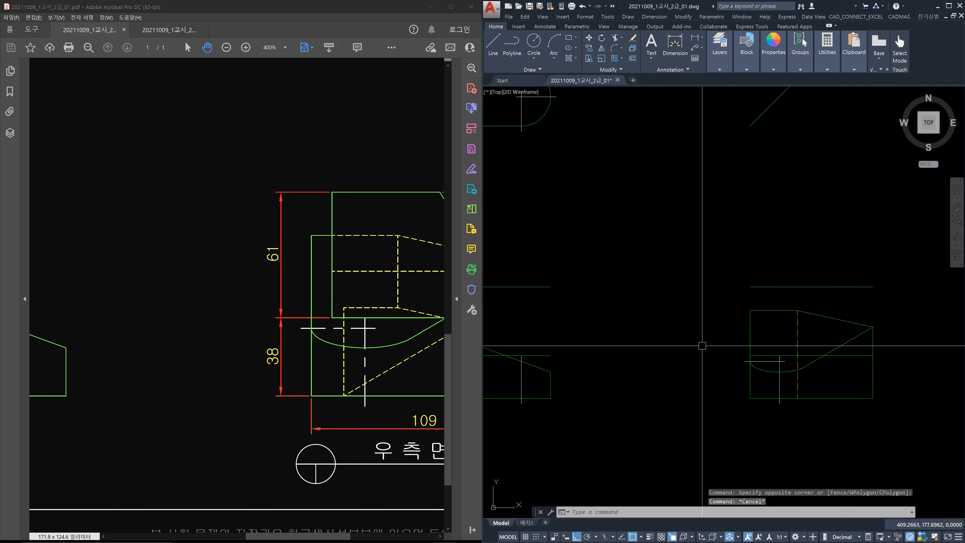
pyautogui.click(839, 357)
pyautogui.moveTo(541, 355); pyautogui.dragTo(733, 353, button='middle')
pyautogui.click(732, 354)
pyautogui.press('Escape')
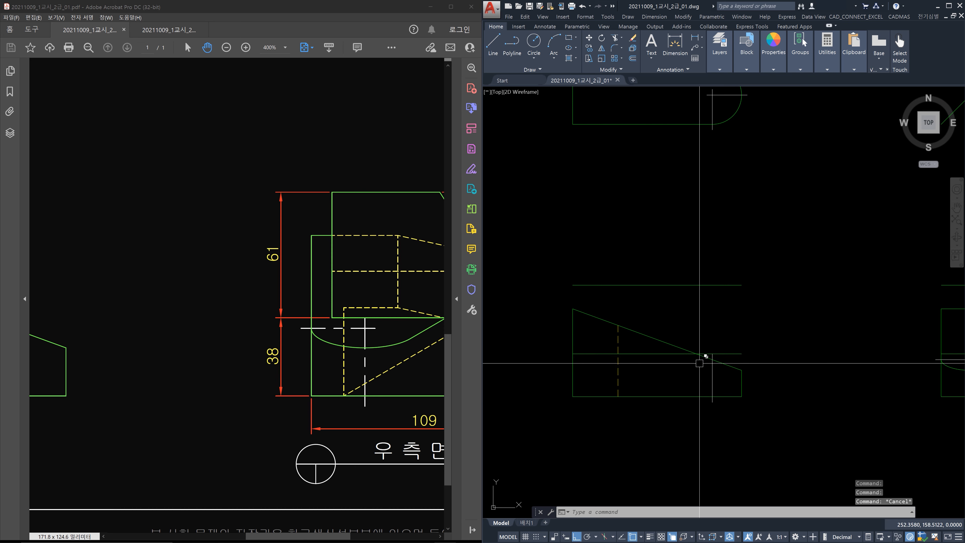
pyautogui.click(660, 353)
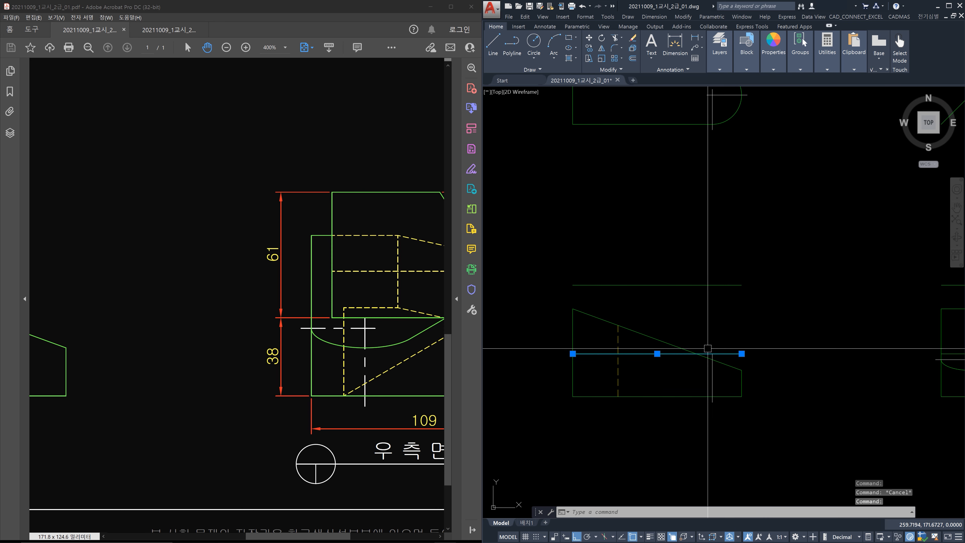
pyautogui.click(729, 364)
pyautogui.press('Escape')
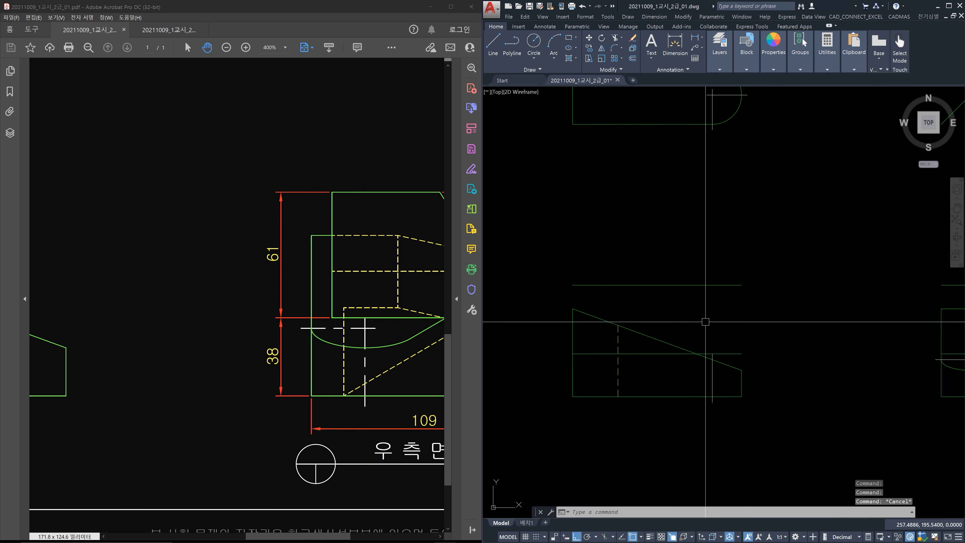
# Step: Draw a vertical line in the front view from the sloped edge's intersection with the middle horizontal line, perpendicular to the upper horizontal line
pyautogui.write('l')
pyautogui.press('Return')
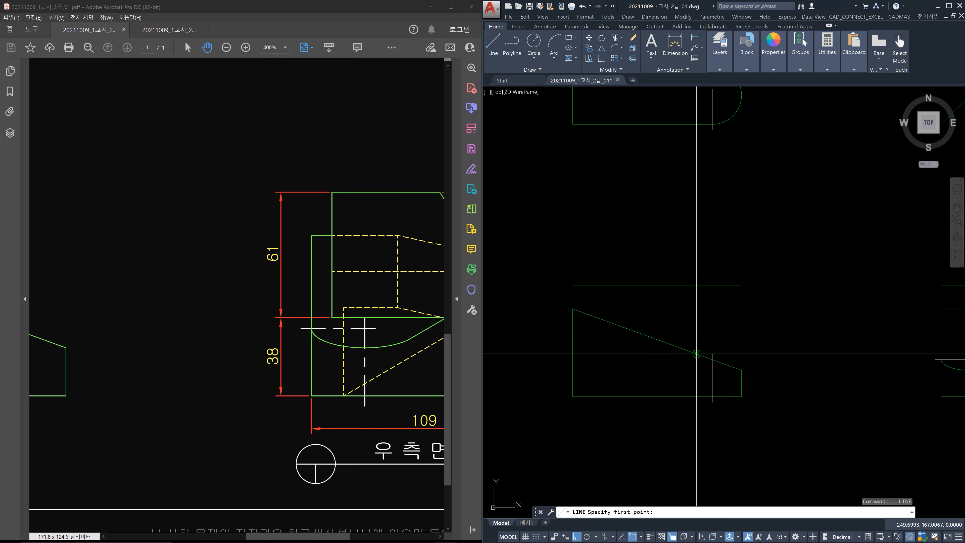
pyautogui.click(698, 354)
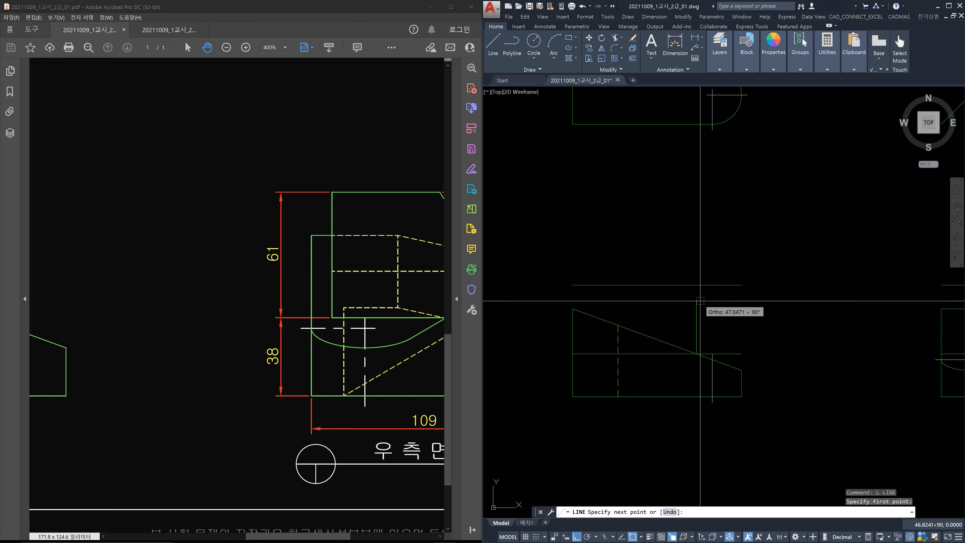
pyautogui.write('per')
pyautogui.press('Return')
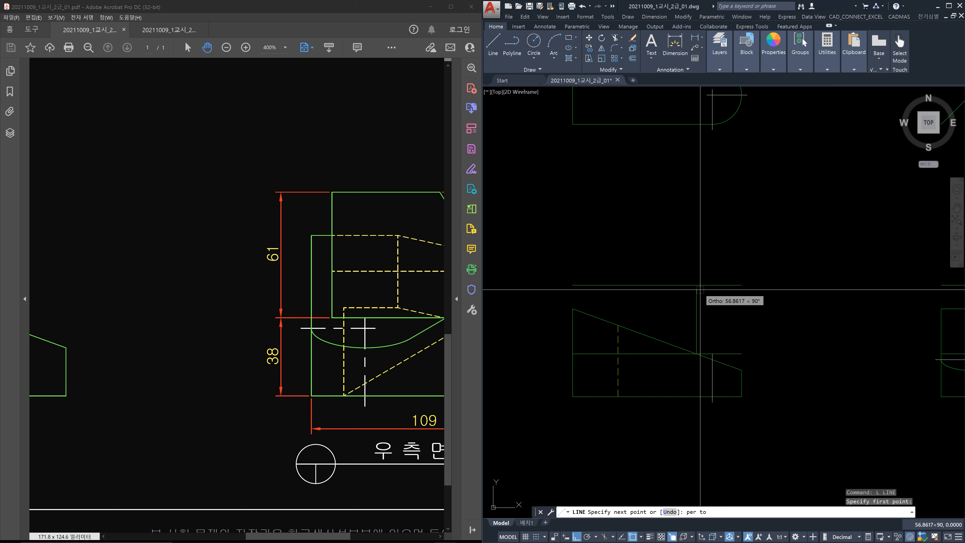
pyautogui.click(703, 286)
pyautogui.press('Escape')
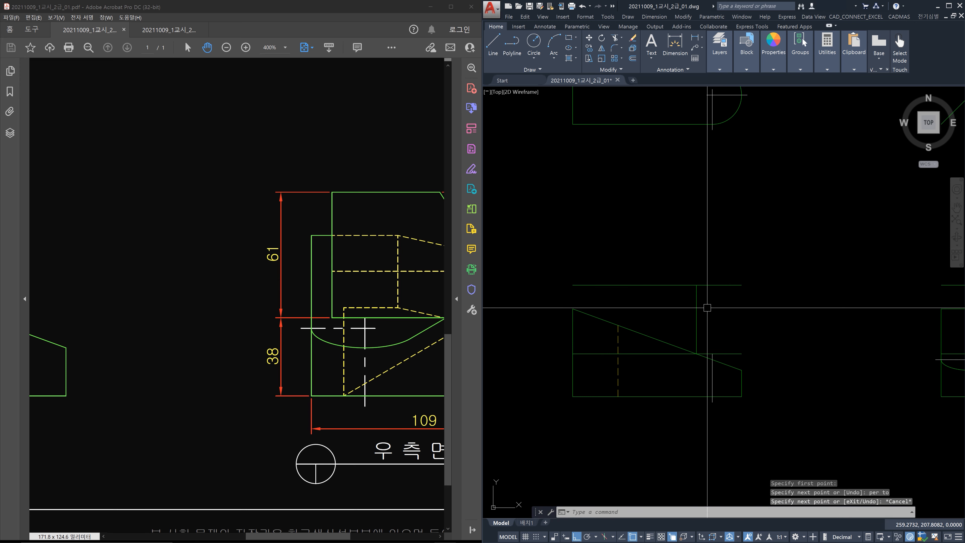
# Step: Trim the upper and middle horizontal lines of the front view beyond the new vertical line
pyautogui.write('tr')
pyautogui.press('Return')
pyautogui.click(707, 308)
pyautogui.click(685, 306)
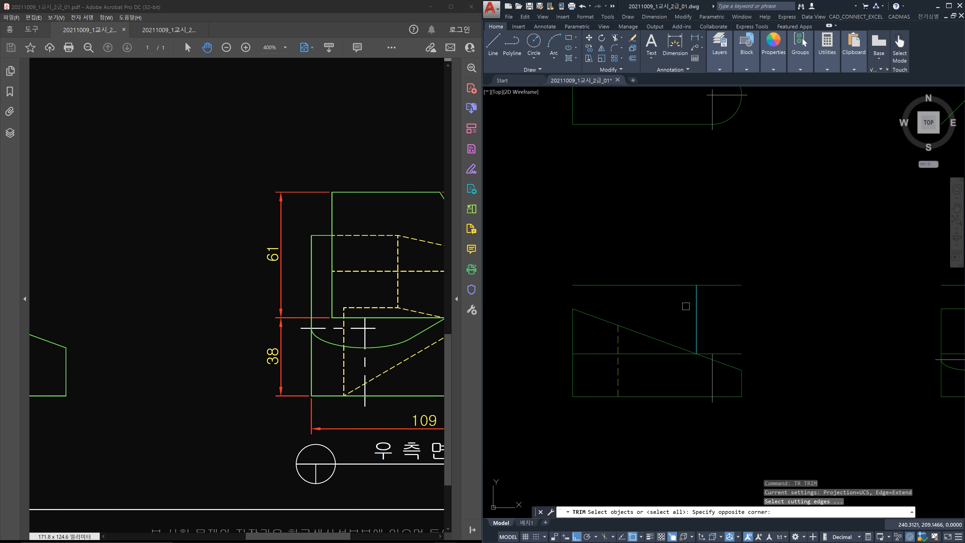
pyautogui.press('Return')
pyautogui.click(726, 302)
pyautogui.click(717, 268)
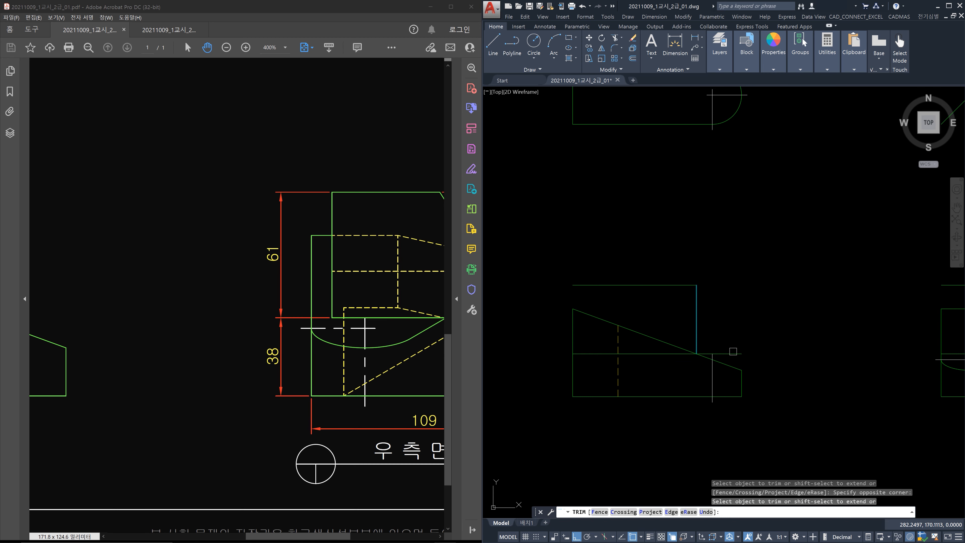
pyautogui.click(732, 352)
pyautogui.press('Escape')
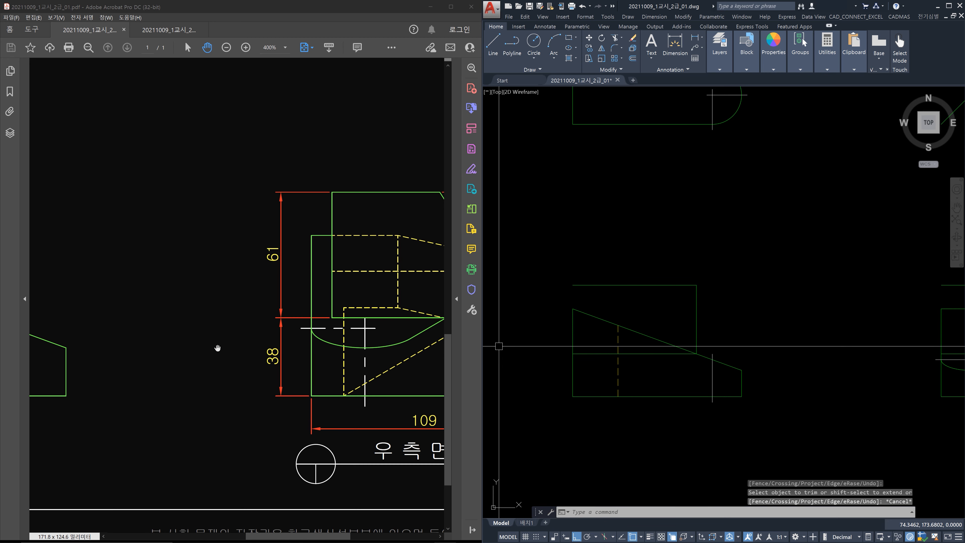
# Step: Check the PDF's front view and match the middle horizontal line's properties to the dashed vertical hidden line
pyautogui.moveTo(82, 335); pyautogui.dragTo(328, 338)
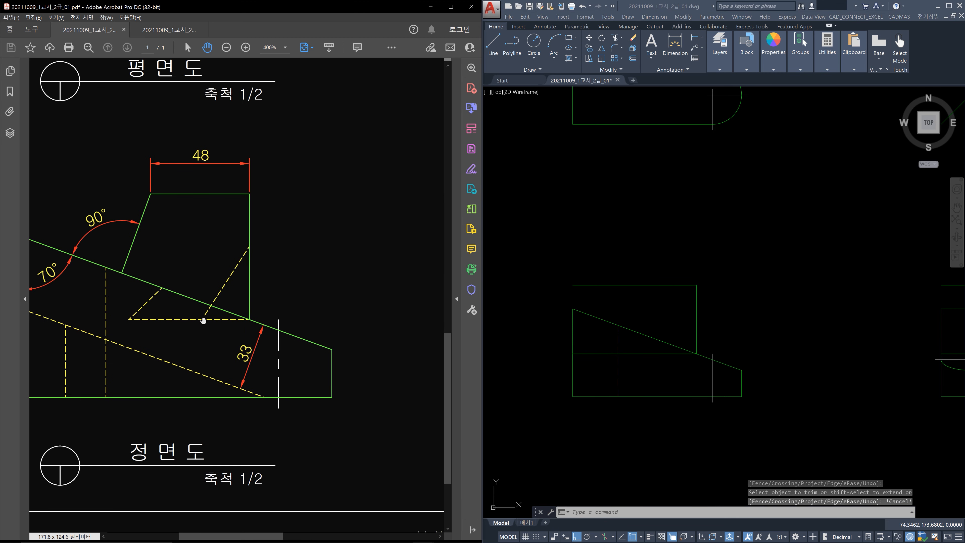
pyautogui.click(649, 367)
pyautogui.press('Escape')
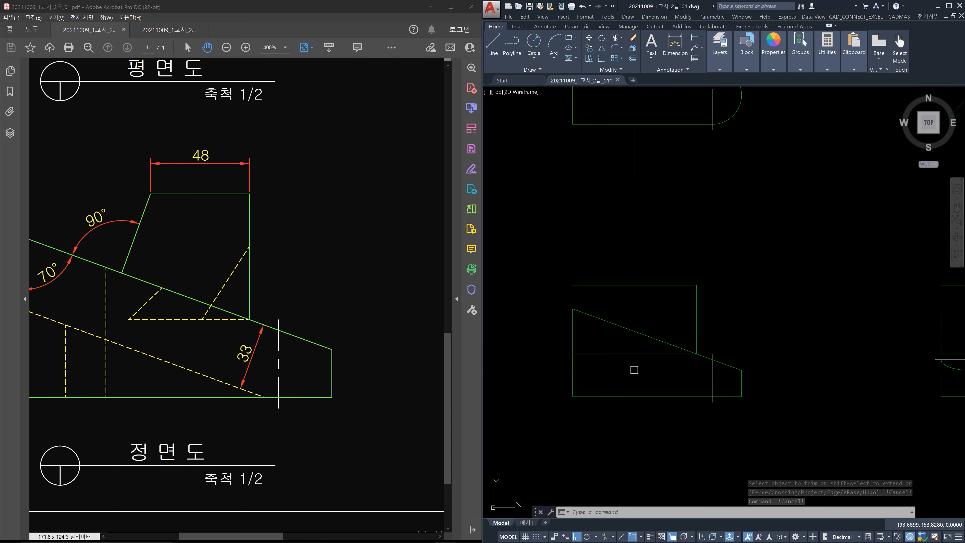
pyautogui.write('ma')
pyautogui.press('Return')
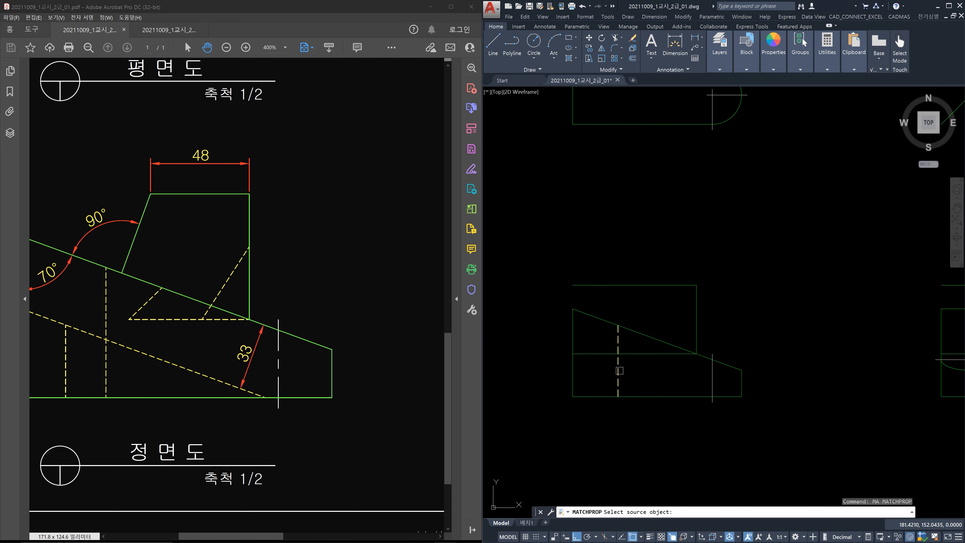
pyautogui.click(619, 370)
pyautogui.click(641, 354)
pyautogui.press('Escape')
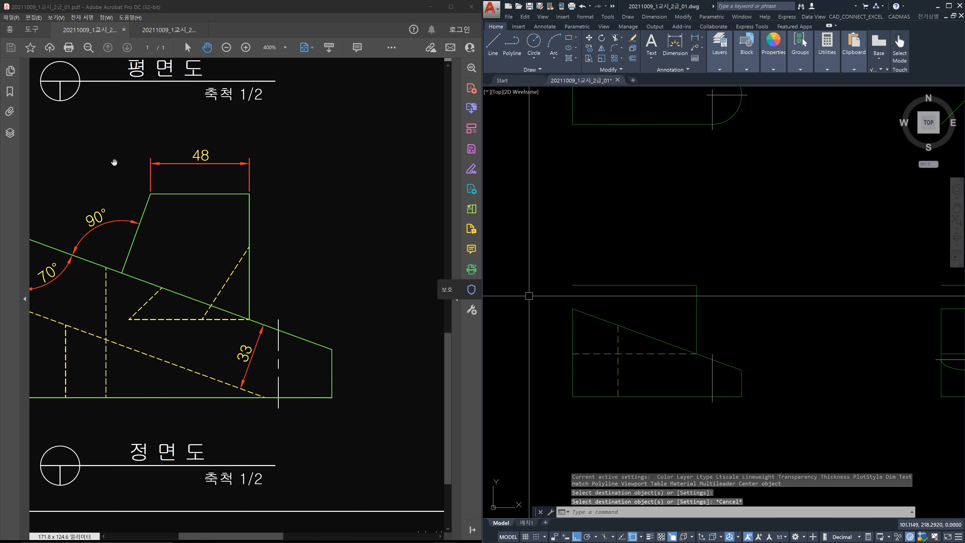
pyautogui.click(671, 299)
pyautogui.click(657, 262)
pyautogui.press('Escape')
pyautogui.press('Escape')
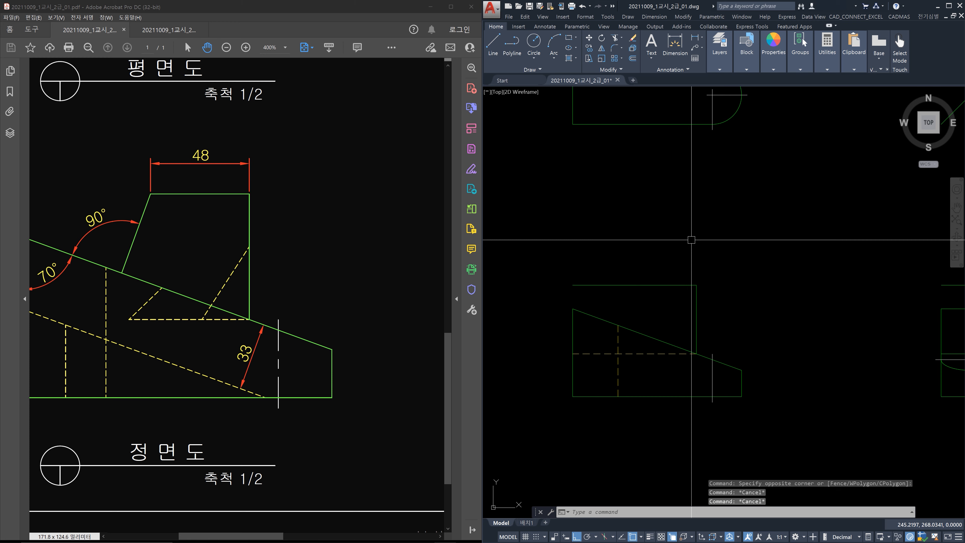
# Step: Lengthen the front view's upper horizontal line to a total of 48, shortening it from its free end
pyautogui.write('len')
pyautogui.press('Return')
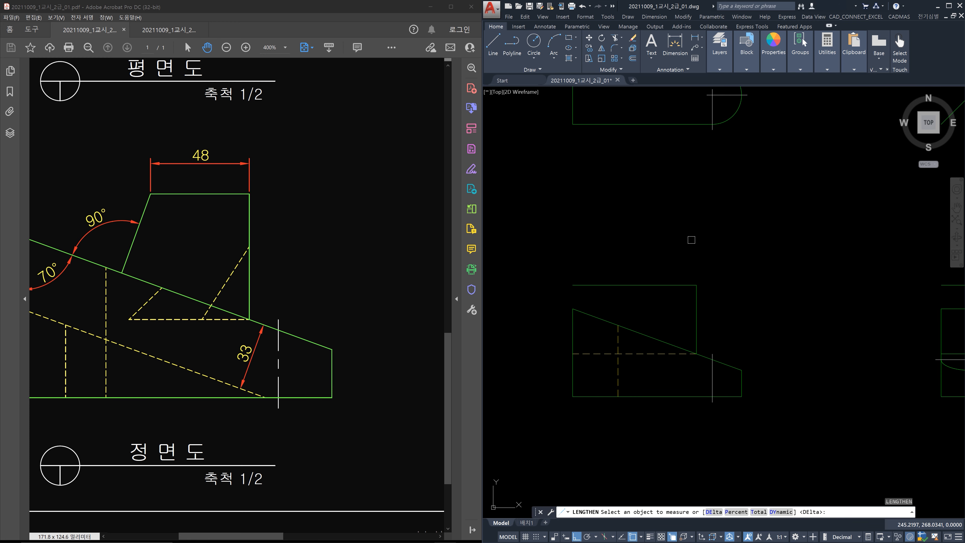
pyautogui.write('t')
pyautogui.press('Return')
pyautogui.write('48')
pyautogui.press('Return')
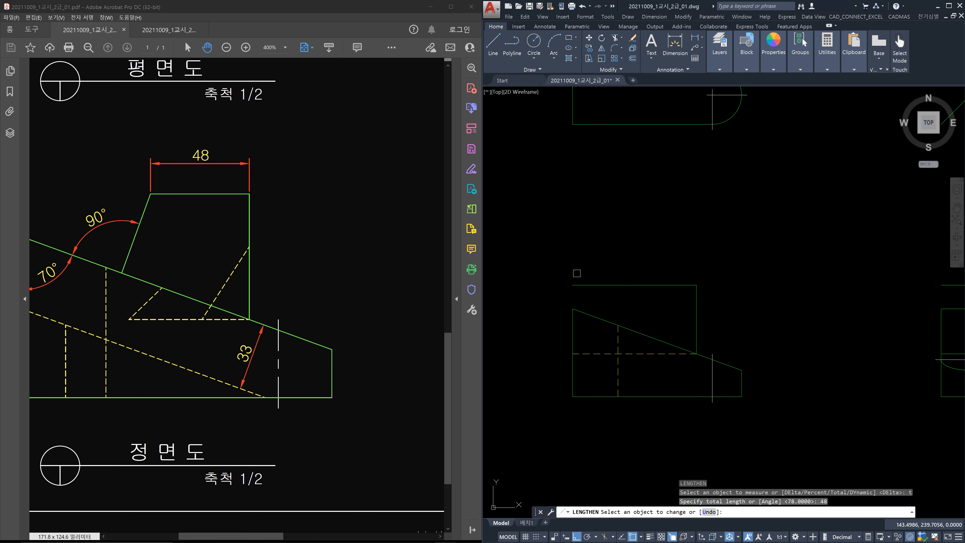
pyautogui.click(579, 286)
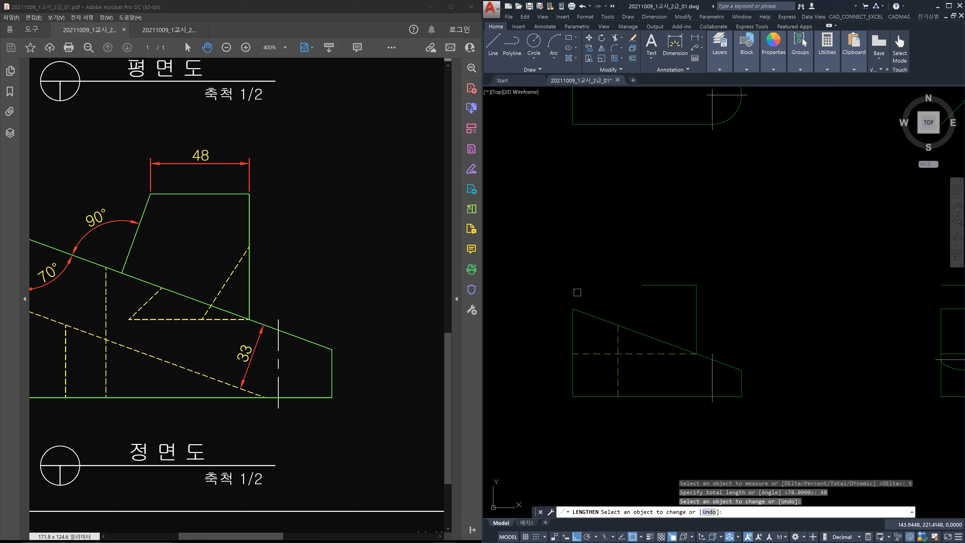
pyautogui.press('Escape')
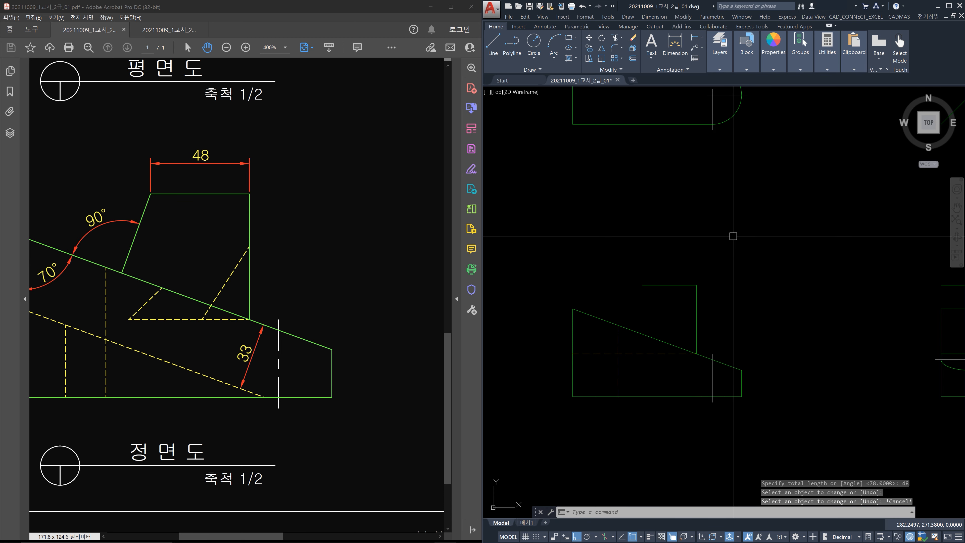
# Step: Draw a construction line perpendicular to the front view's sloped edge, through the free end of the block's upper horizontal line
pyautogui.moveTo(151, 263); pyautogui.dragTo(233, 268)
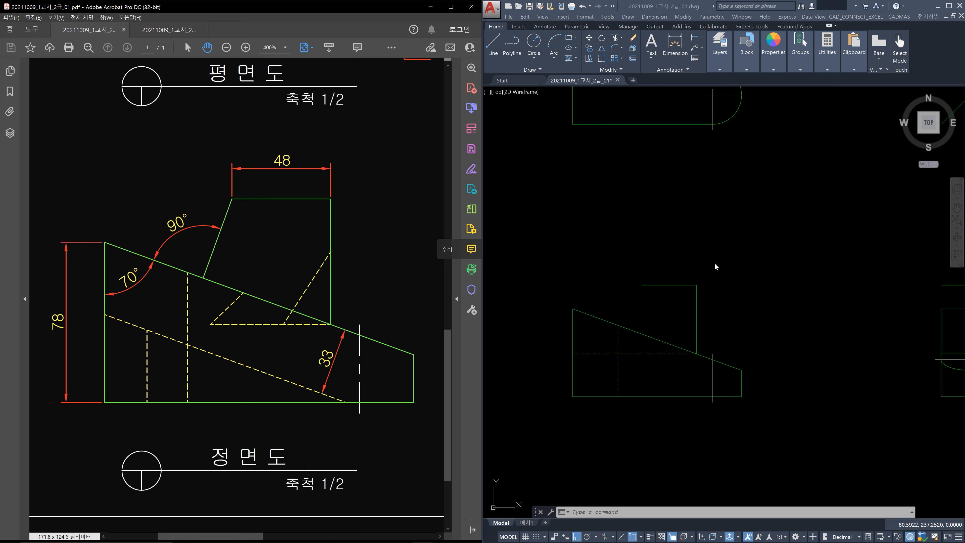
pyautogui.click(727, 269)
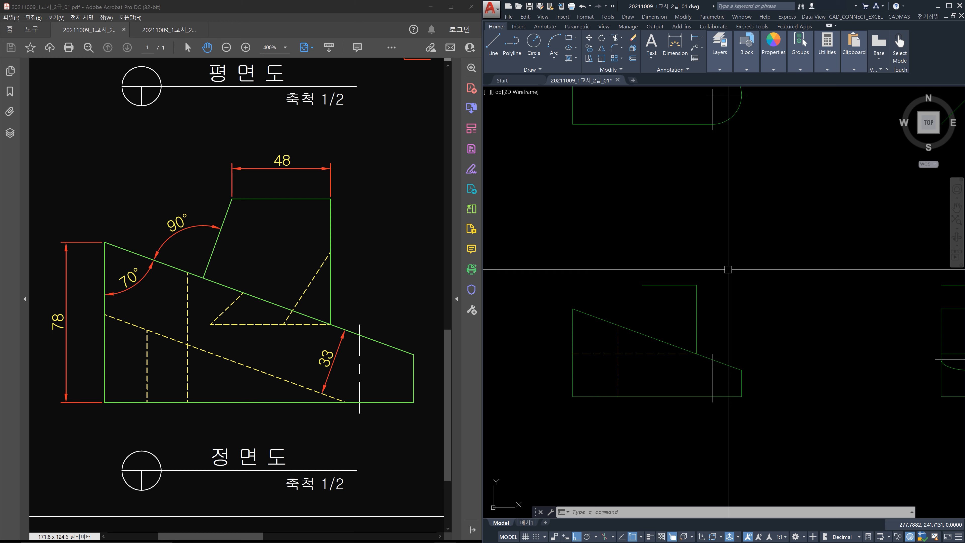
pyautogui.write('xl')
pyautogui.press('Return')
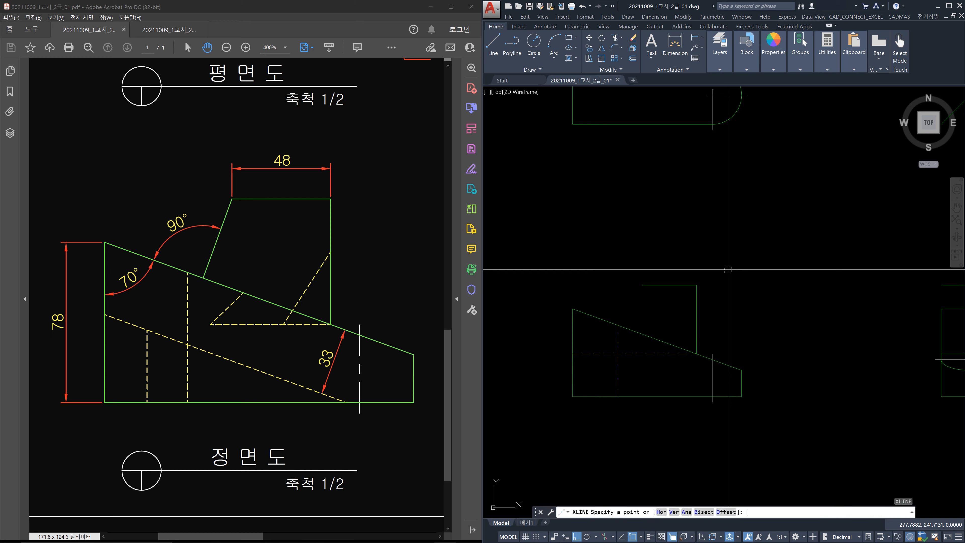
pyautogui.keyDown('shift'); pyautogui.rightClick(728, 269); pyautogui.keyUp('shift')
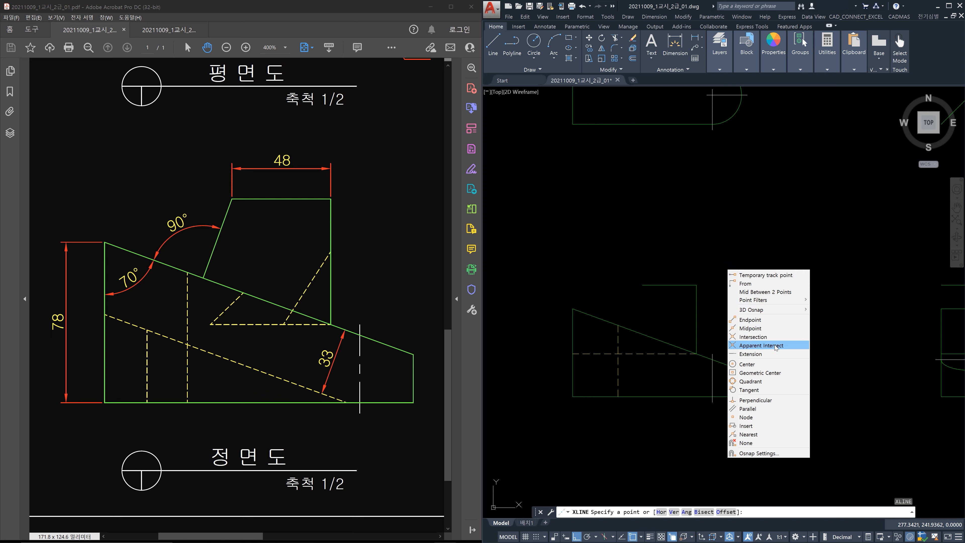
pyautogui.click(765, 400)
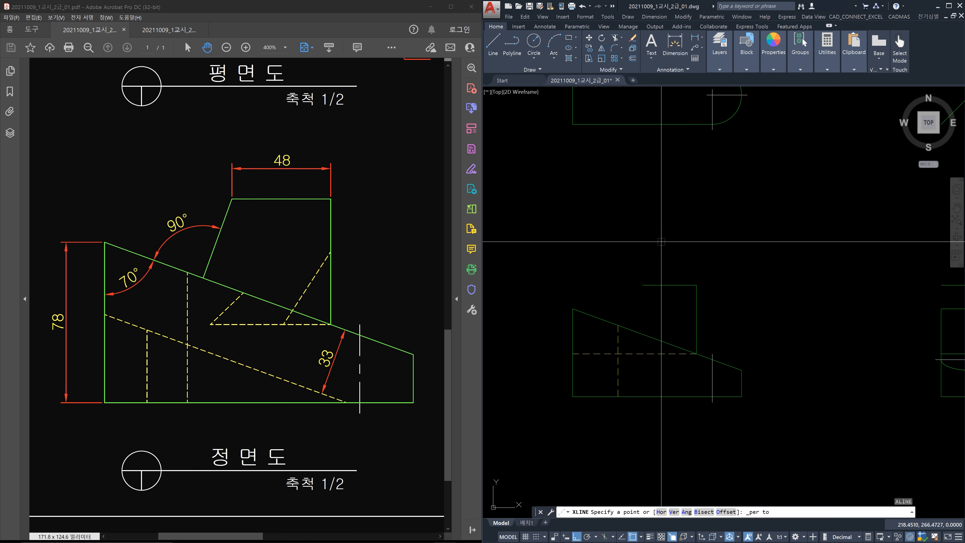
pyautogui.click(611, 322)
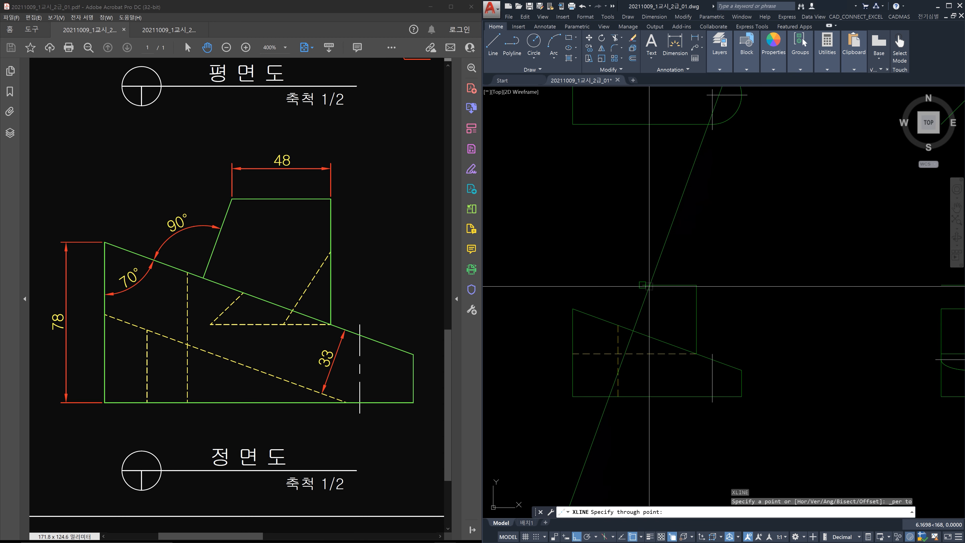
pyautogui.click(649, 285)
pyautogui.press('Escape')
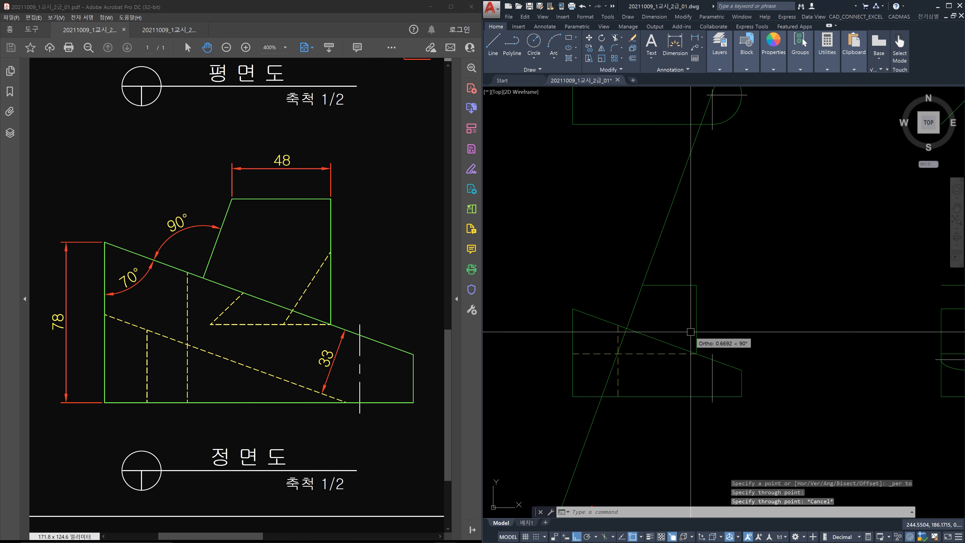
# Step: Trim the slanted construction line so it runs only between the block's upper horizontal line and the sloped edge
pyautogui.write('tr')
pyautogui.press('space')
pyautogui.click(682, 280)
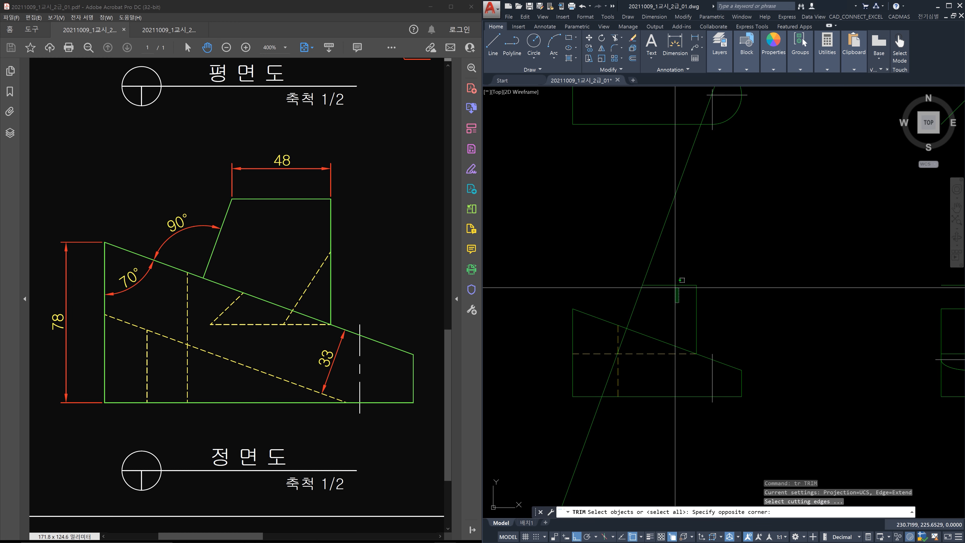
pyautogui.click(661, 305)
pyautogui.click(654, 335)
pyautogui.press('space')
pyautogui.click(679, 243)
pyautogui.click(638, 233)
pyautogui.click(631, 434)
pyautogui.click(551, 416)
pyautogui.press('Escape')
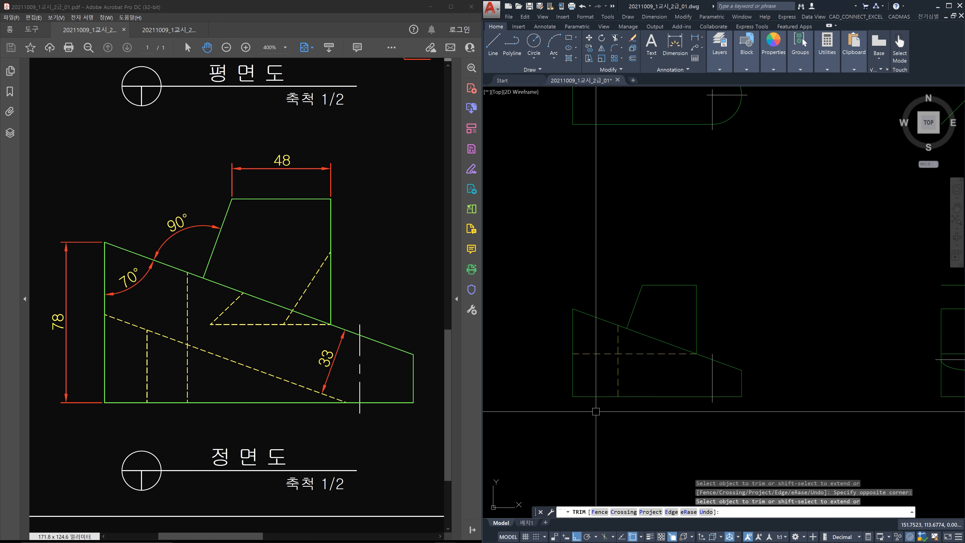
# Step: Examine the upper block's horizontal, vertical and slanted edges in the front view against the top view above it
pyautogui.moveTo(688, 327); pyautogui.dragTo(661, 349, button='middle')
pyautogui.moveTo(676, 246); pyautogui.dragTo(668, 300, button='middle')
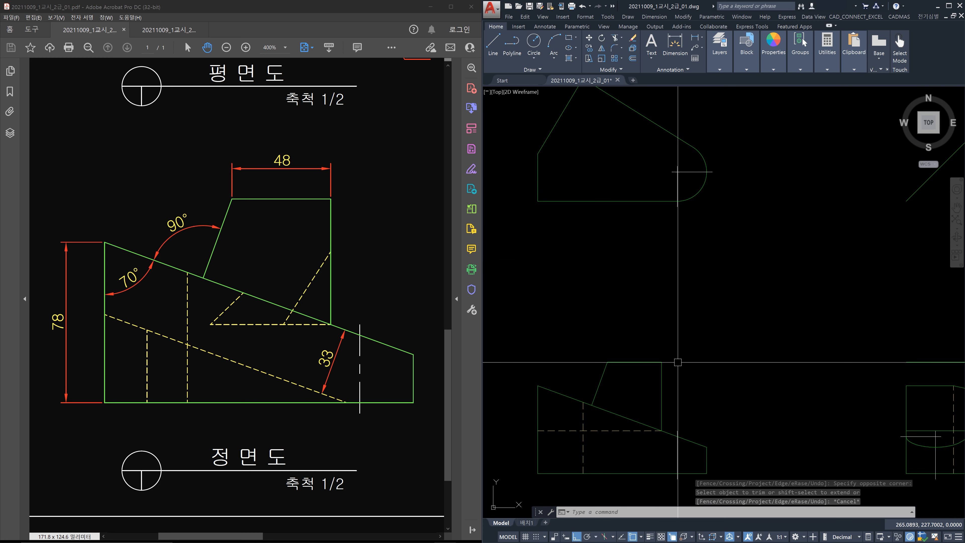
pyautogui.click(670, 369)
pyautogui.click(654, 349)
pyautogui.click(622, 374)
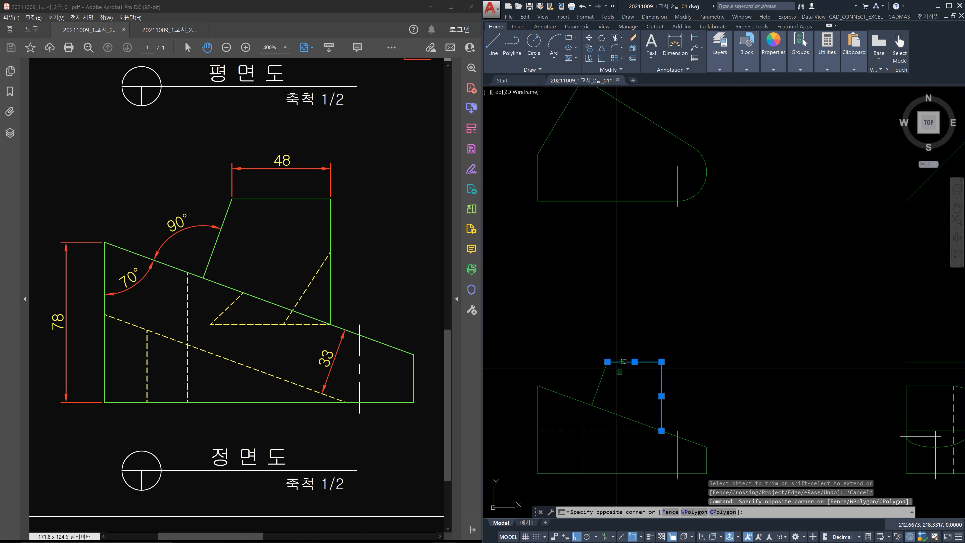
pyautogui.click(595, 345)
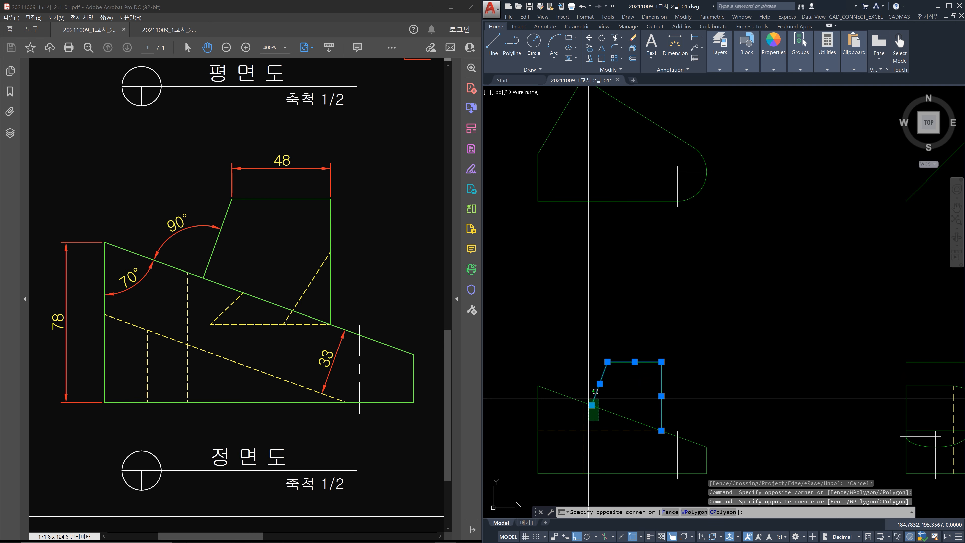
pyautogui.click(591, 405)
pyautogui.press('Escape')
pyautogui.press('Escape')
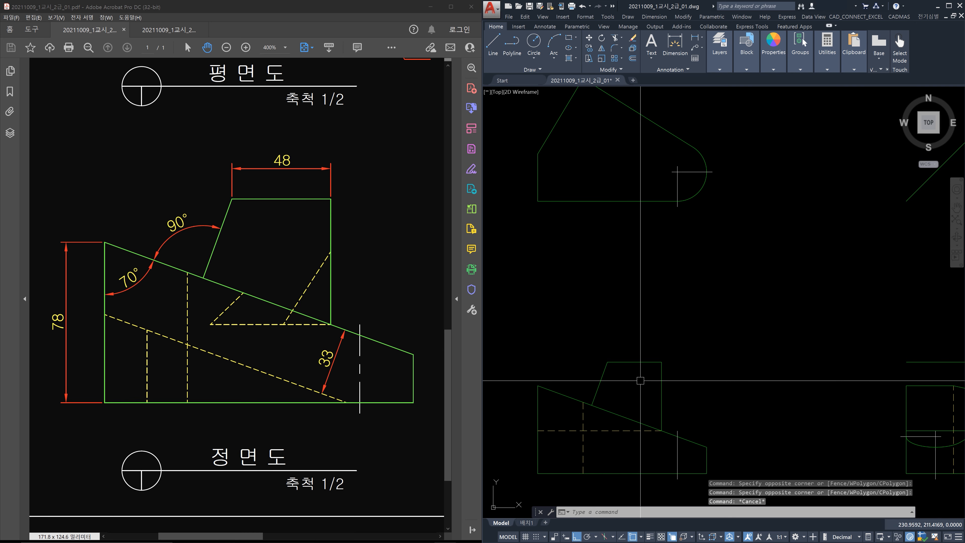
# Step: Draw vertical construction lines through both ends of the block's slanted edge and through its vertical edge, up across the top view
pyautogui.write('x1')
pyautogui.press('Return')
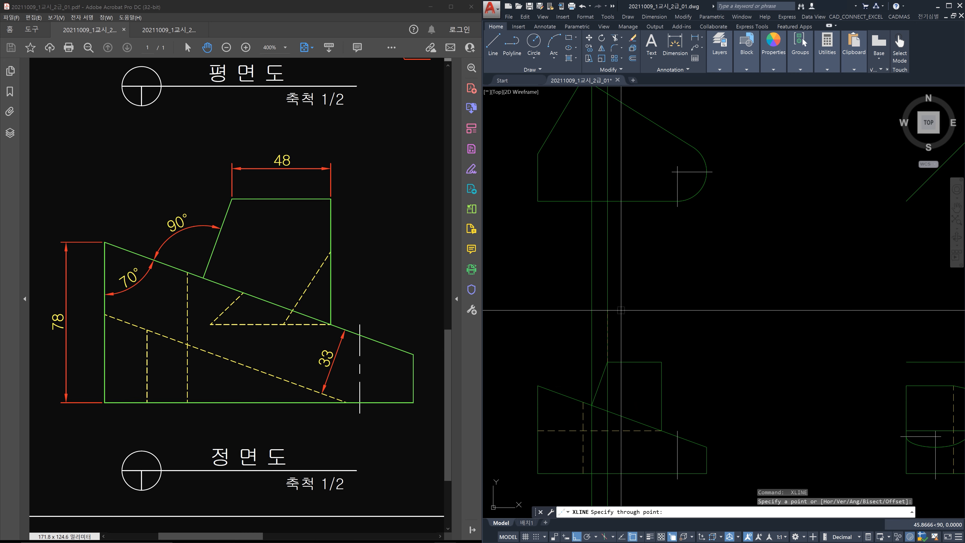
pyautogui.click(607, 362)
pyautogui.click(609, 293)
pyautogui.press('Escape')
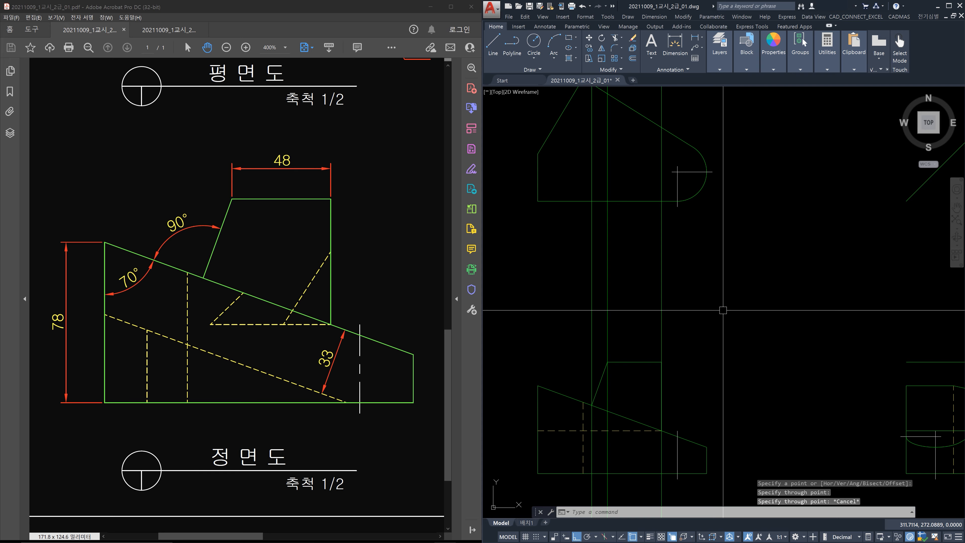
# Step: Check the upper block's outline and dimensions in the PDF's top view
pyautogui.click(374, 234)
pyautogui.moveTo(388, 147); pyautogui.dragTo(373, 468)
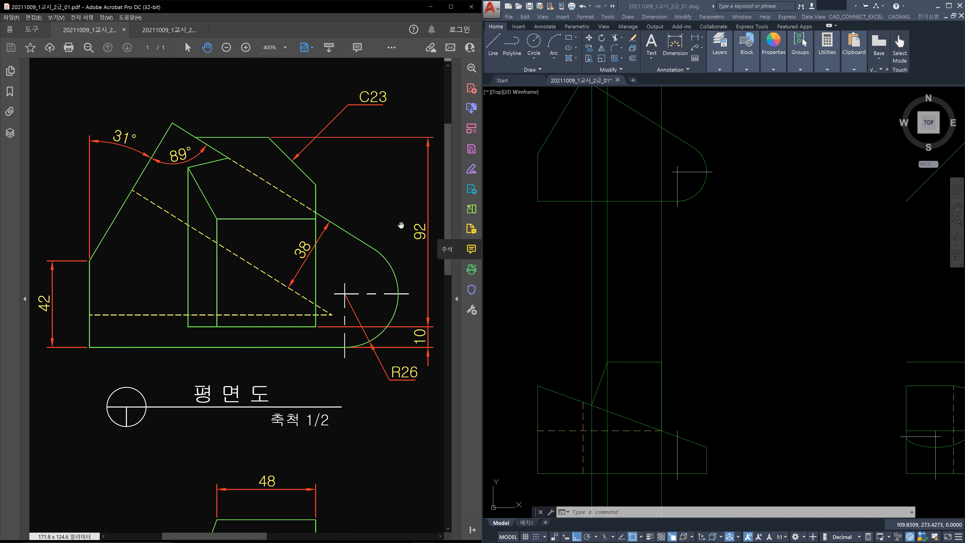
pyautogui.click(661, 255)
pyautogui.press('Escape')
pyautogui.moveTo(710, 255); pyautogui.dragTo(699, 290, button='middle')
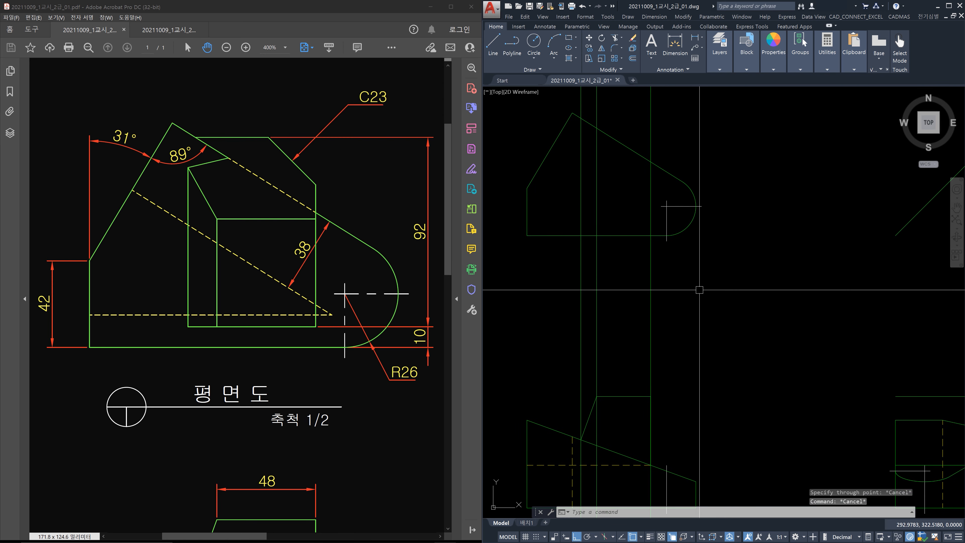
pyautogui.write('o')
pyautogui.press('space')
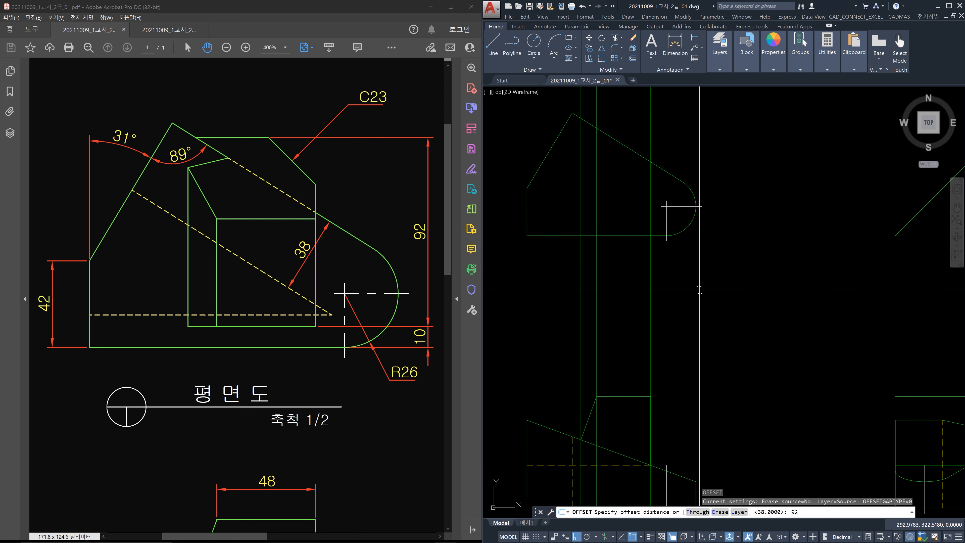
pyautogui.write('92')
pyautogui.press('Return')
pyautogui.press('Escape')
pyautogui.press('Escape')
# Step: Offset the top view's bottom edge upward by 10 for the upper block's near edge
pyautogui.write('o')
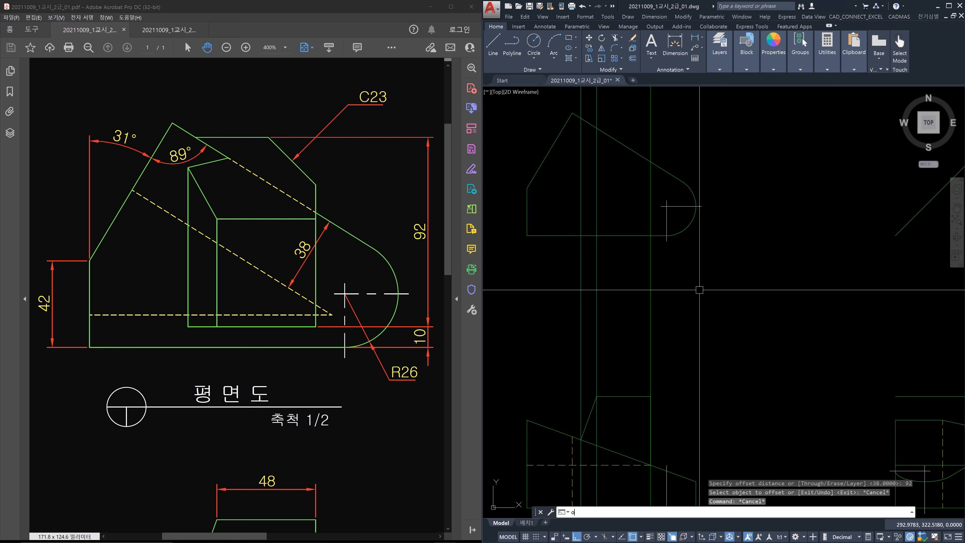
pyautogui.press('space')
pyautogui.write('10')
pyautogui.press('Return')
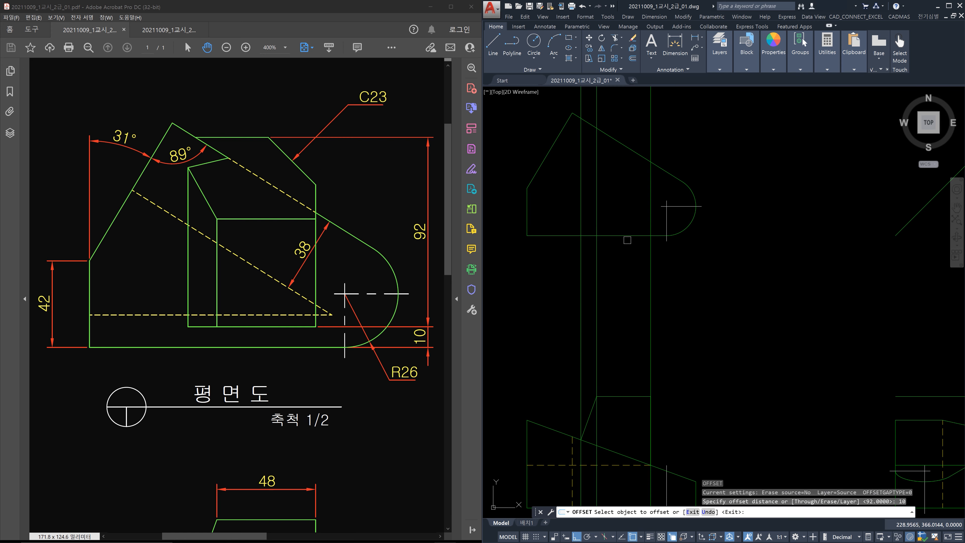
pyautogui.click(627, 235)
pyautogui.click(627, 209)
pyautogui.press('Escape')
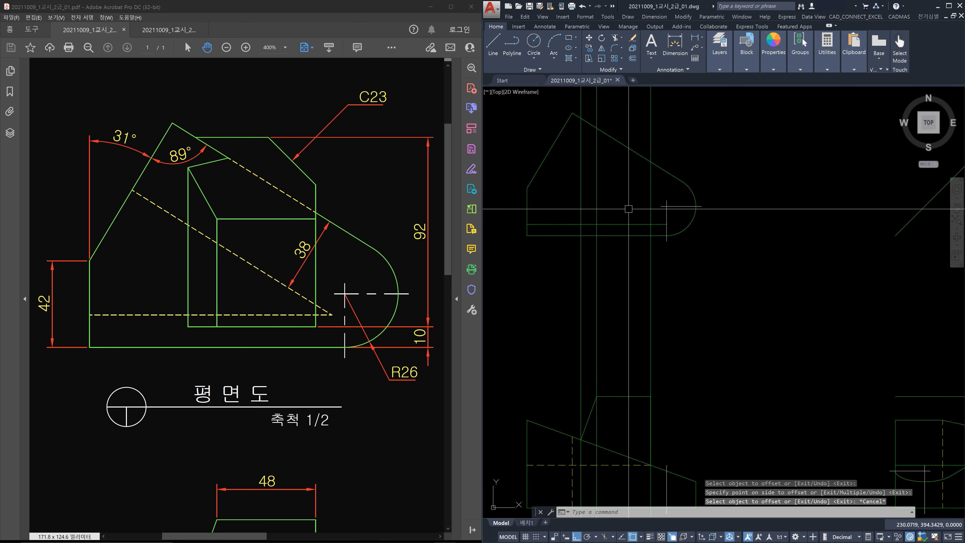
# Step: Offset the new horizontal line in the top view upward by 92 for the upper block's far edge
pyautogui.write('o')
pyautogui.press('space')
pyautogui.write('92')
pyautogui.press('Return')
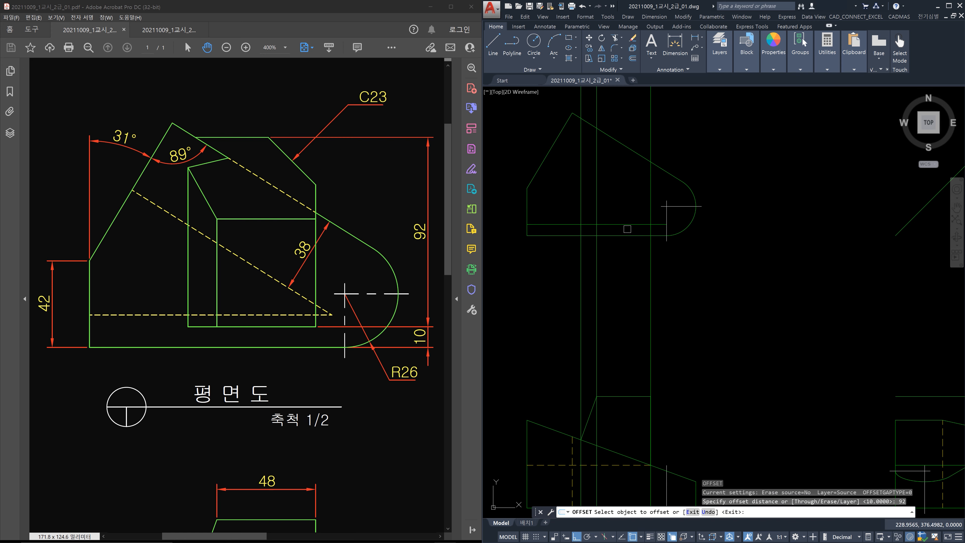
pyautogui.click(627, 229)
pyautogui.click(627, 193)
pyautogui.press('Escape')
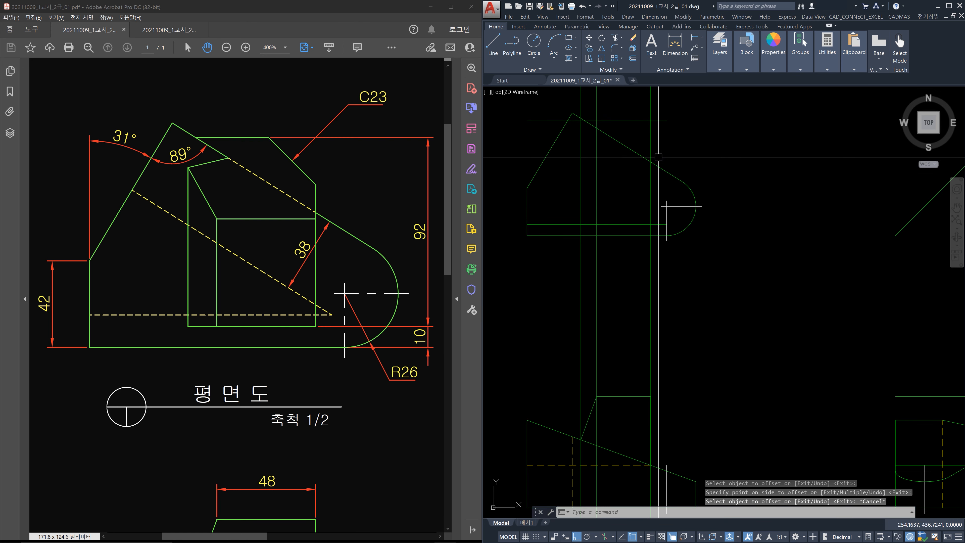
pyautogui.press('Escape')
pyautogui.press('Escape')
# Step: Trim the vertical construction lines below the block's lower edge in the top view, and that edge's excess on the left
pyautogui.write('tr')
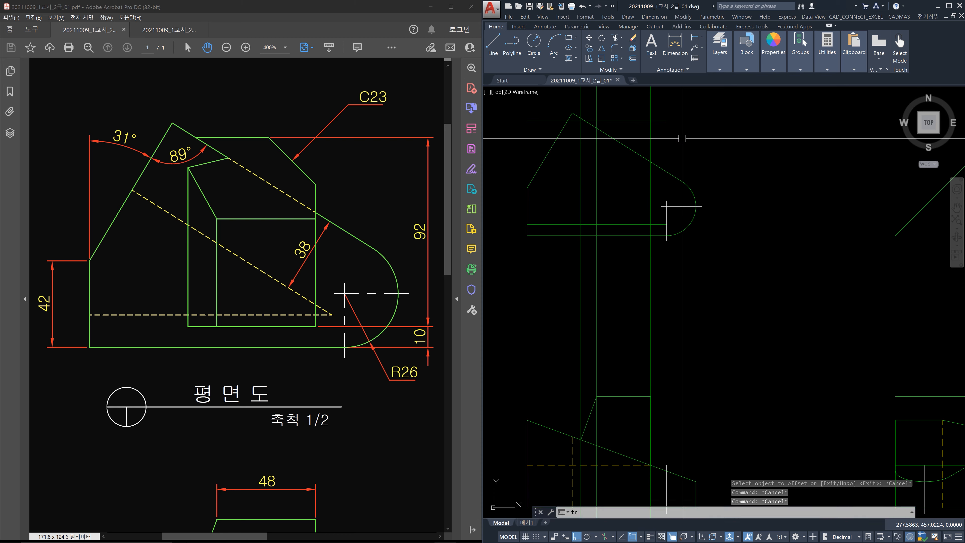
pyautogui.press('space')
pyautogui.moveTo(659, 127); pyautogui.dragTo(644, 117)
pyautogui.scroll(4, 583, 228)
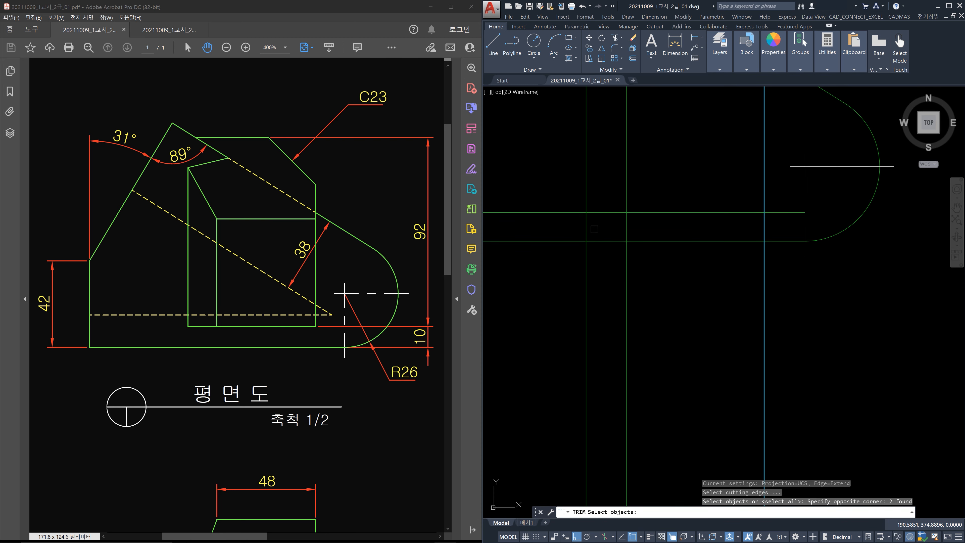
pyautogui.scroll(-2, 577, 194)
pyautogui.press('space')
pyautogui.moveTo(714, 311); pyautogui.dragTo(630, 303)
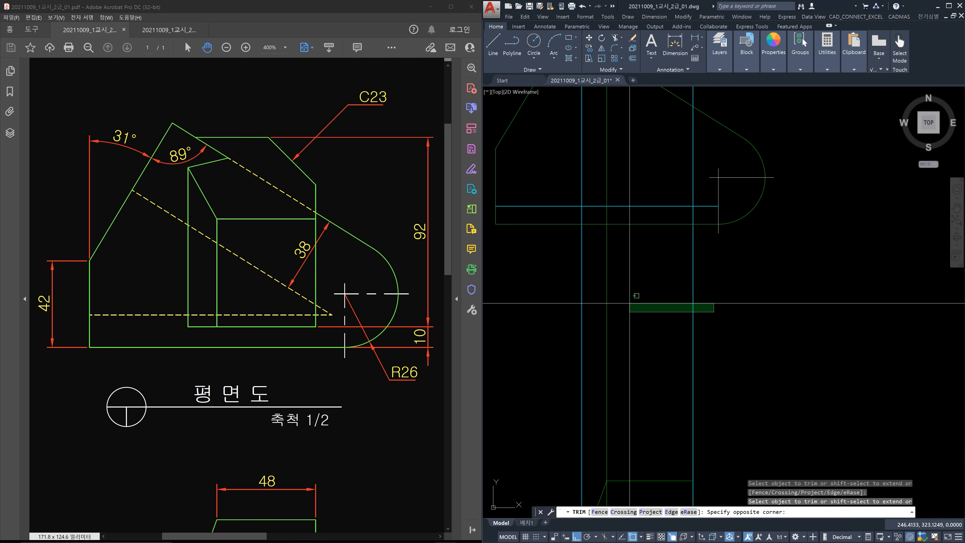
pyautogui.click(630, 303)
pyautogui.moveTo(630, 303); pyautogui.dragTo(637, 368, button='middle')
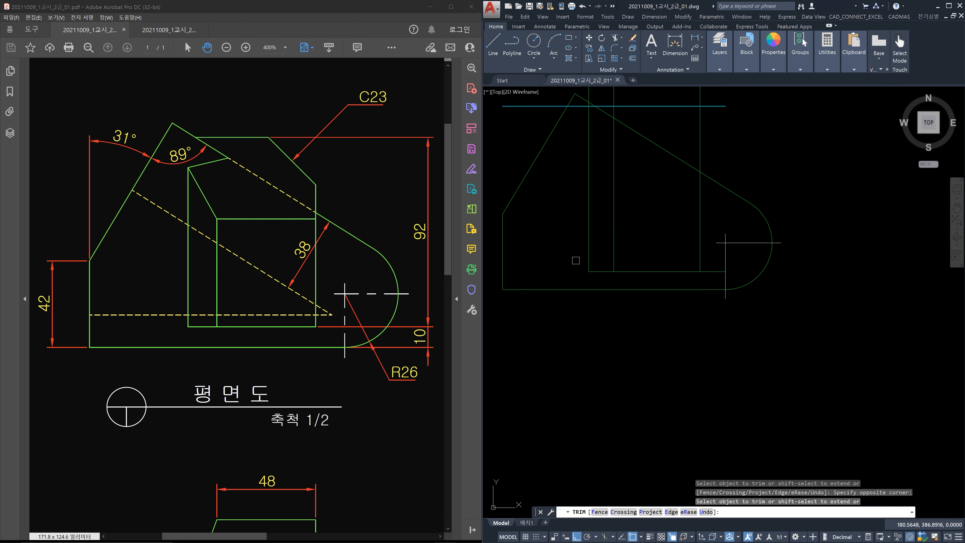
# Step: Trim the remaining overhanging ends of the block's horizontal lines and the vertical lines above its upper edge in the top view
pyautogui.click(702, 265)
pyautogui.moveTo(715, 156); pyautogui.dragTo(717, 251, button='middle')
pyautogui.click(728, 224)
pyautogui.click(719, 189)
pyautogui.click(720, 135)
pyautogui.click(581, 134)
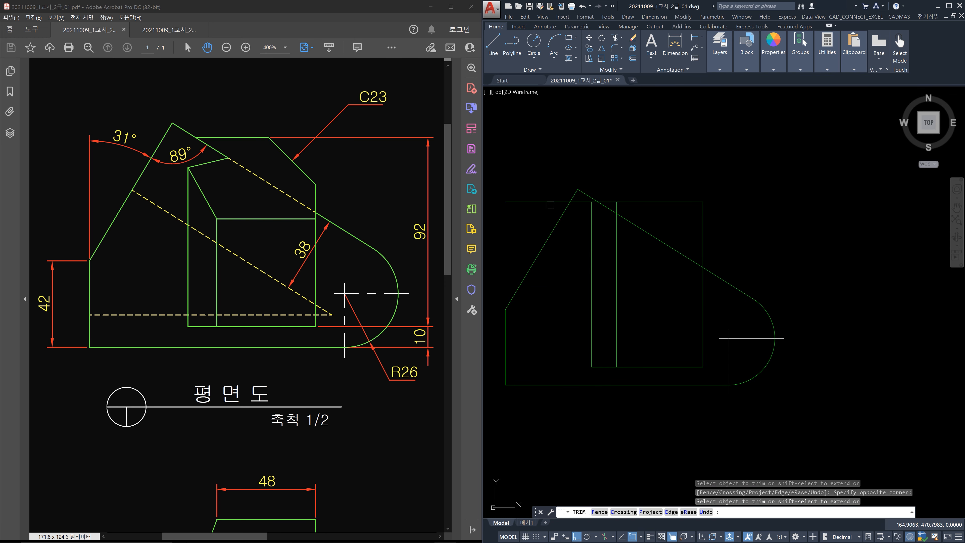
pyautogui.click(551, 202)
pyautogui.press('Escape')
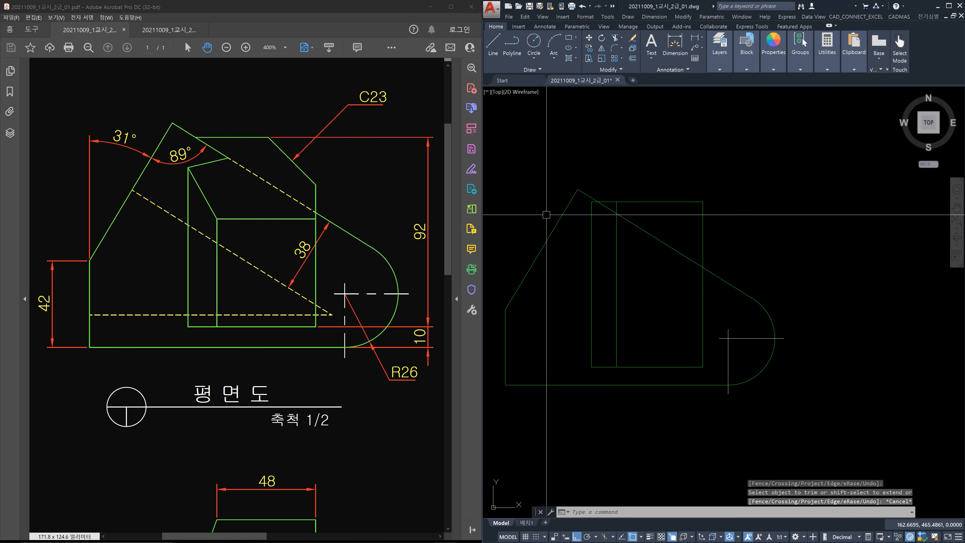
pyautogui.scroll(-2, 636, 283)
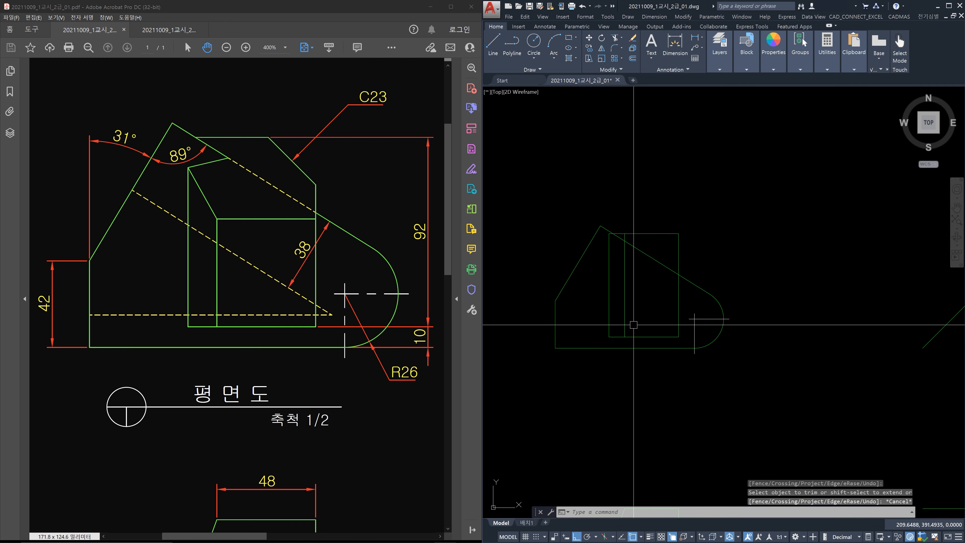
pyautogui.click(687, 307)
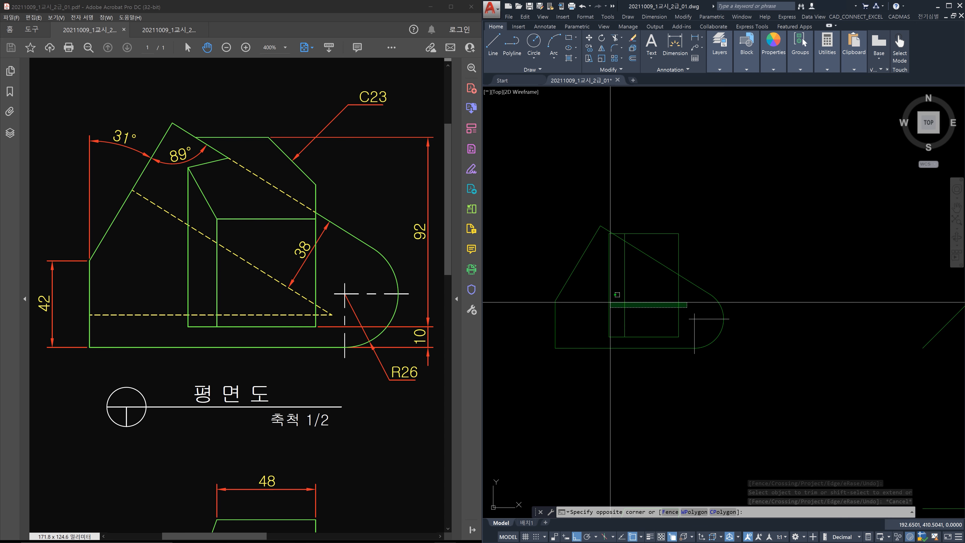
pyautogui.click(607, 303)
pyautogui.press('Escape')
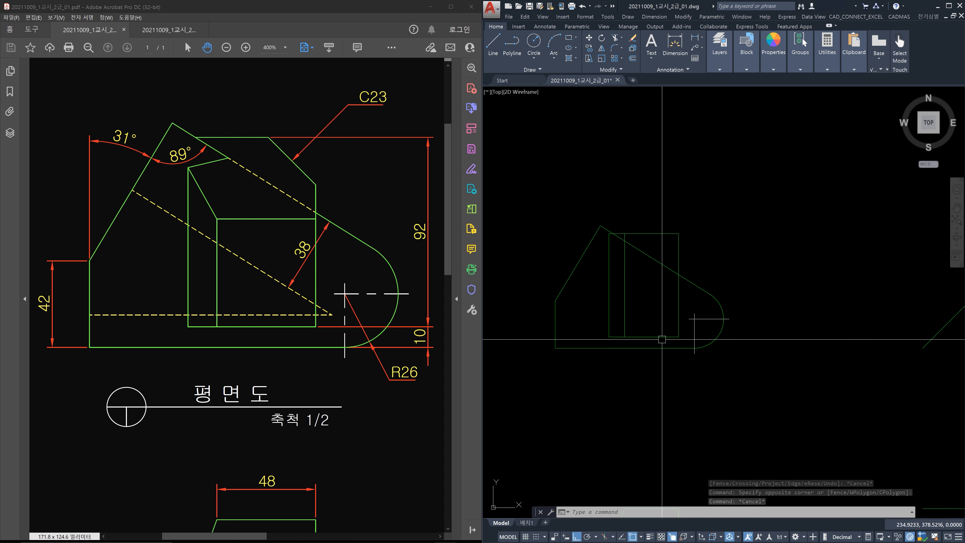
pyautogui.scroll(2, 679, 340)
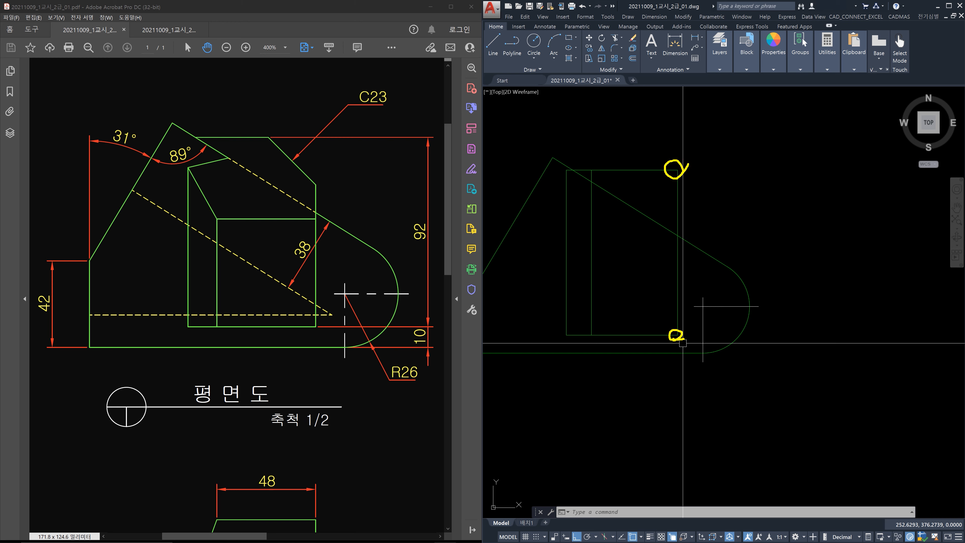
pyautogui.press('Escape')
pyautogui.press('Escape')
pyautogui.press('Escape')
# Step: Draw horizontal construction lines through the lower and upper right corners of the upper block in the top view
pyautogui.write('x')
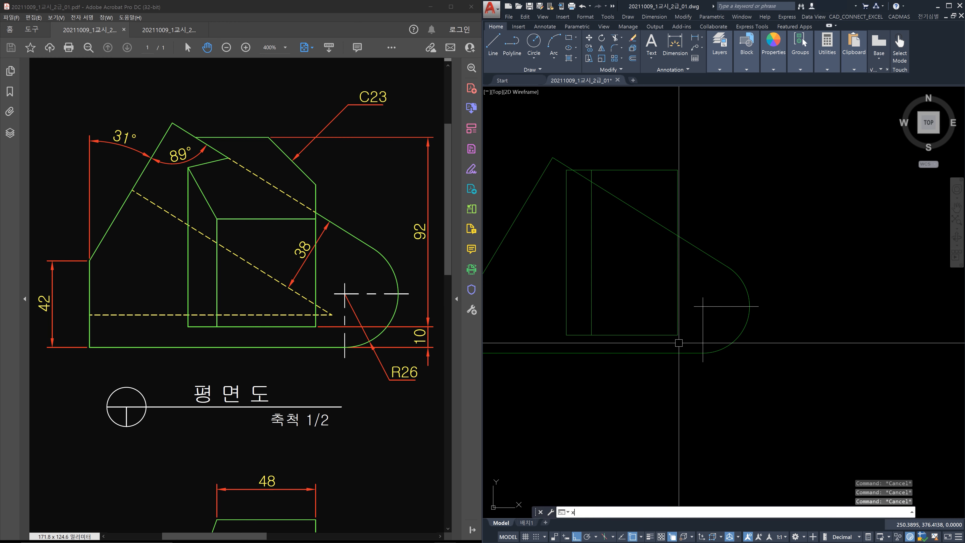
pyautogui.write('l')
pyautogui.press('Return')
pyautogui.click(678, 336)
pyautogui.click(839, 338)
pyautogui.press('Escape')
pyautogui.press('space')
pyautogui.click(677, 170)
pyautogui.click(768, 183)
pyautogui.press('Escape')
# Step: Draw vertical construction lines where the block's two horizontal projection lines meet the diagonal, running down through the right side view
pyautogui.scroll(-5, 798, 224)
pyautogui.moveTo(839, 263); pyautogui.dragTo(647, 275, button='middle')
pyautogui.press('space')
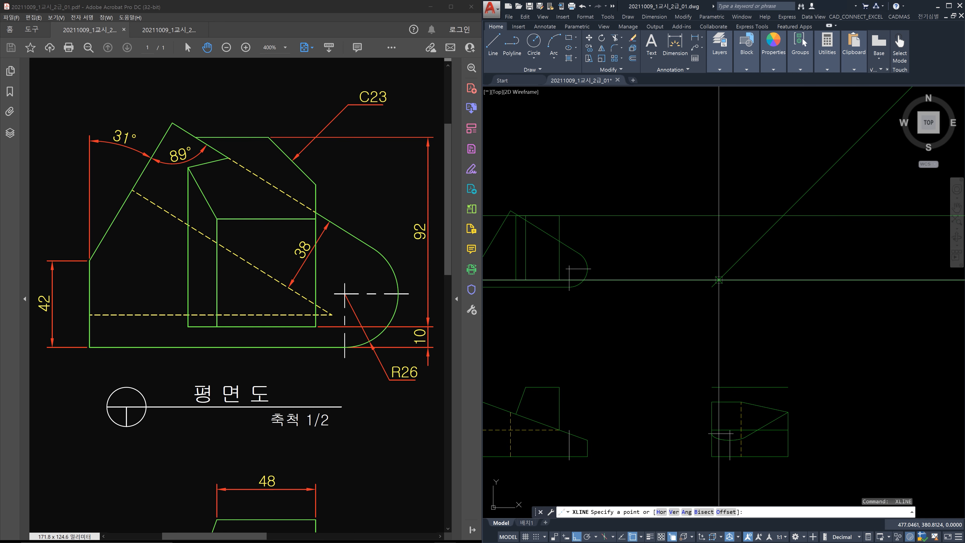
pyautogui.click(783, 216)
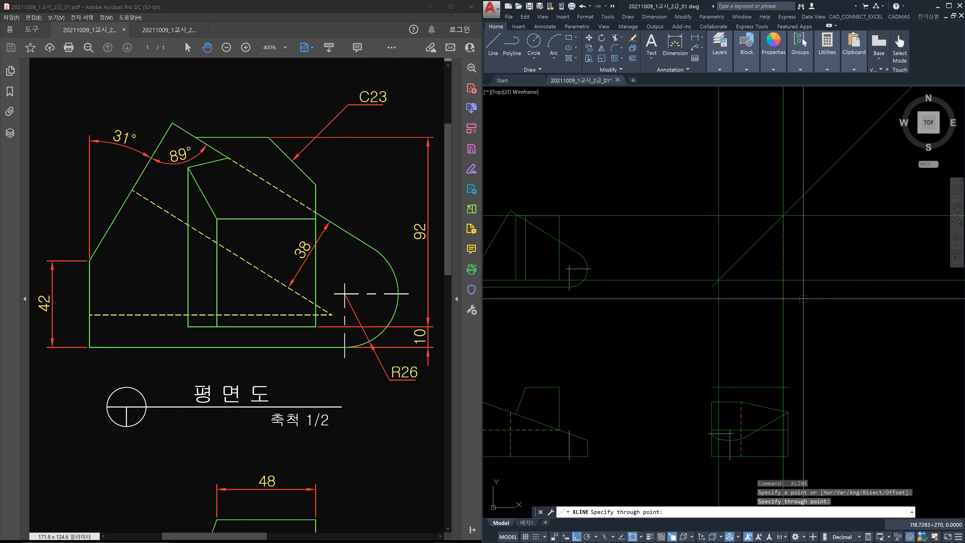
pyautogui.press('Escape')
# Step: Erase the two horizontal construction lines projected from the top view
pyautogui.click(868, 283)
pyautogui.click(862, 205)
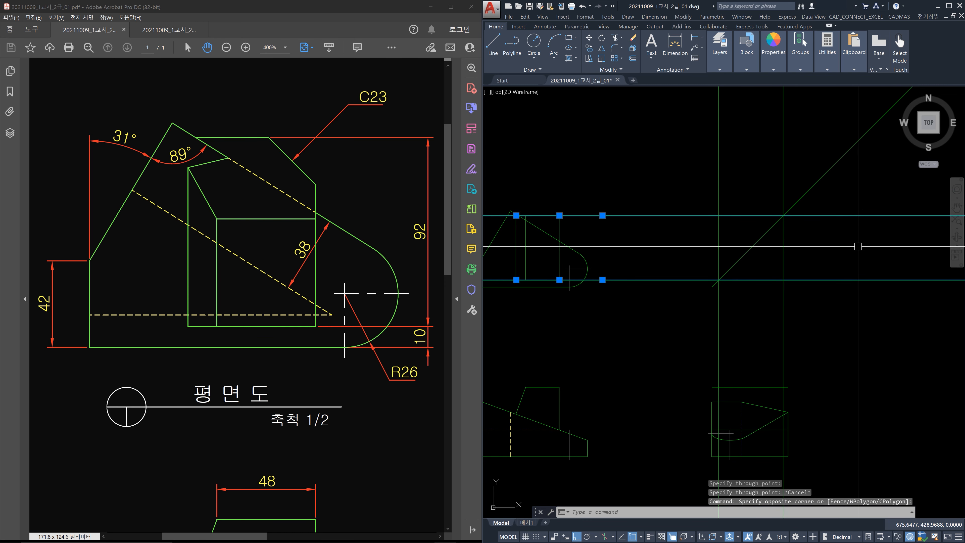
pyautogui.press('Delete')
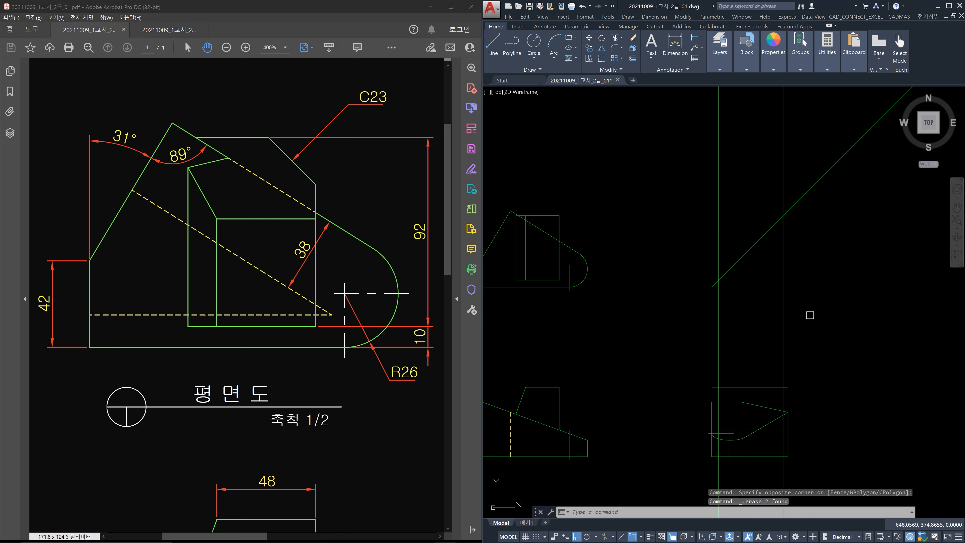
pyautogui.moveTo(758, 383); pyautogui.dragTo(765, 316, button='middle')
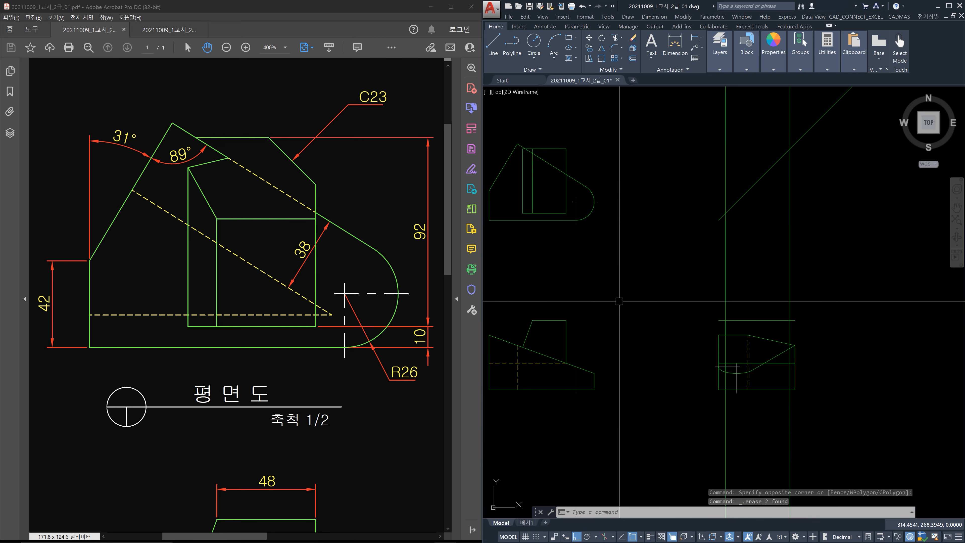
pyautogui.scroll(2, 754, 315)
pyautogui.click(786, 331)
pyautogui.click(779, 305)
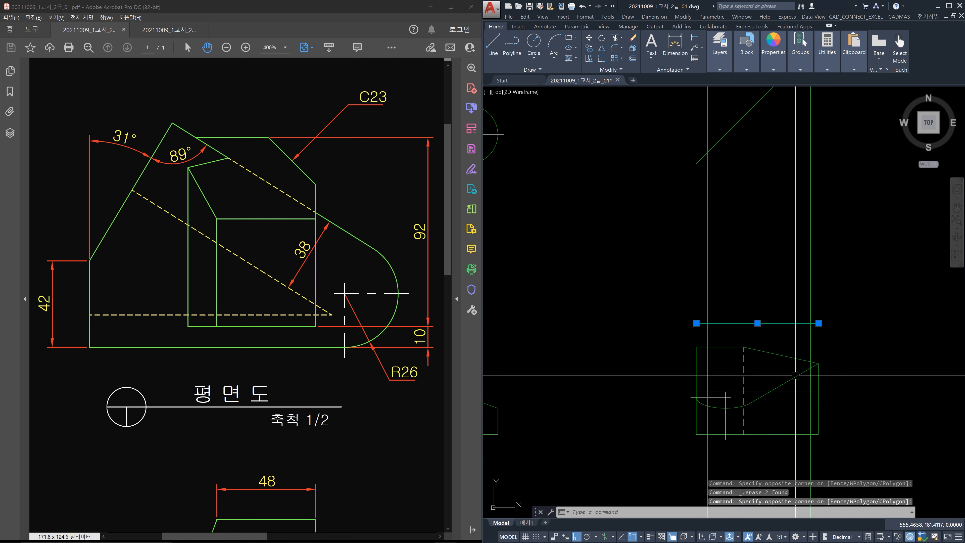
pyautogui.click(801, 395)
pyautogui.click(793, 382)
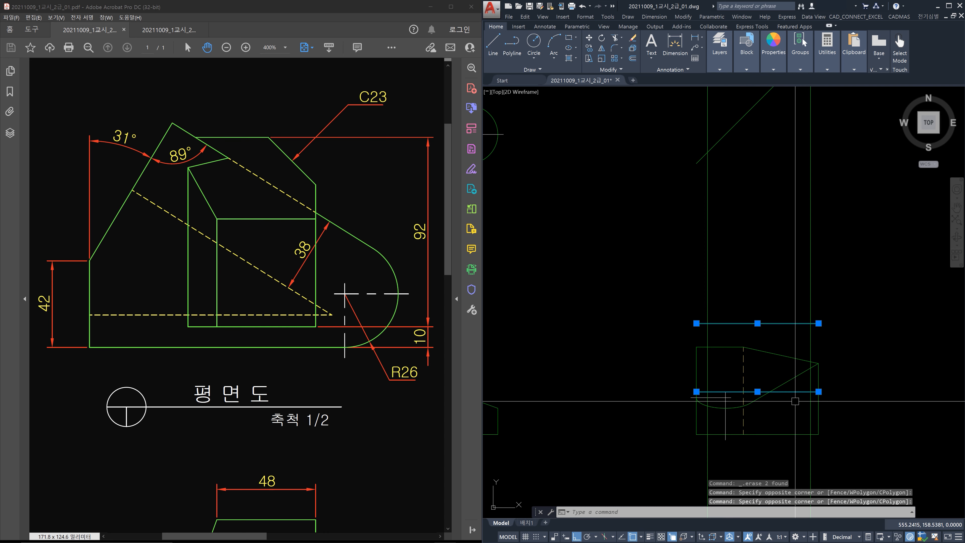
pyautogui.press('Escape')
pyautogui.press('Escape')
pyautogui.press('Escape')
# Step: Trim the two vertical construction lines in the side view above the block's top edge and below its bottom edge
pyautogui.moveTo(797, 368); pyautogui.dragTo(797, 314, button='middle')
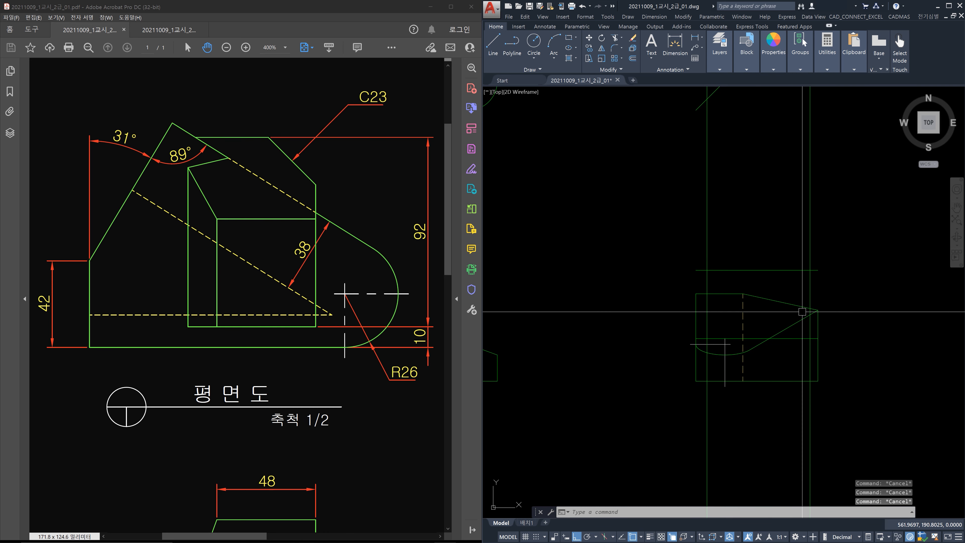
pyautogui.write('tr')
pyautogui.press('Return')
pyautogui.click(823, 281)
pyautogui.click(787, 252)
pyautogui.click(707, 321)
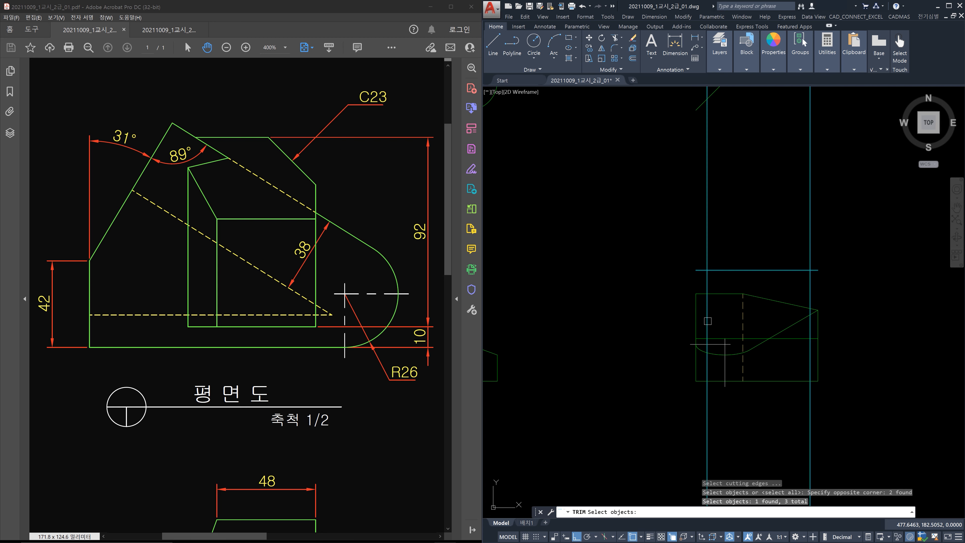
pyautogui.press('Return')
pyautogui.click(824, 402)
pyautogui.click(694, 413)
pyautogui.click(815, 254)
pyautogui.click(637, 223)
# Step: Trim the ends of the block's horizontal edges that overhang its vertical sides in the side view
pyautogui.scroll(2, 803, 278)
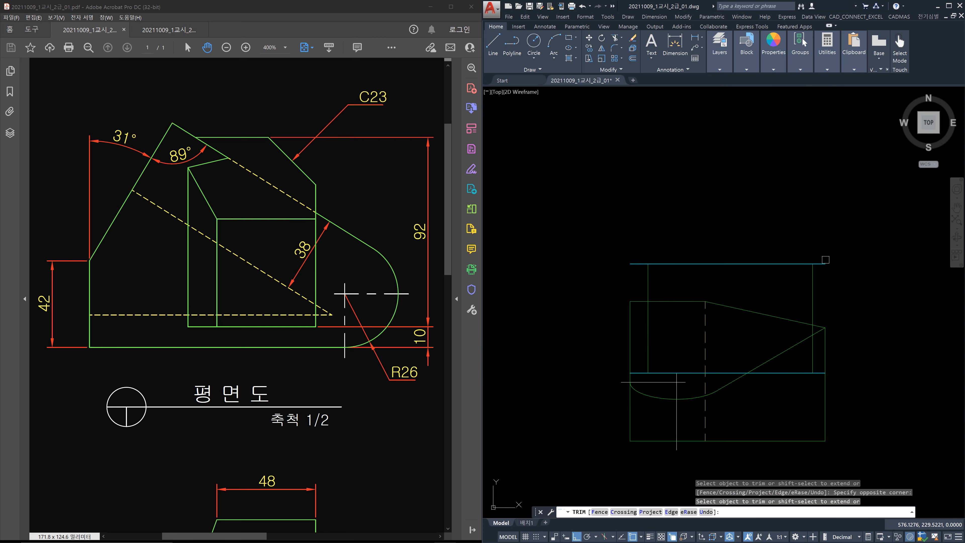
pyautogui.click(823, 263)
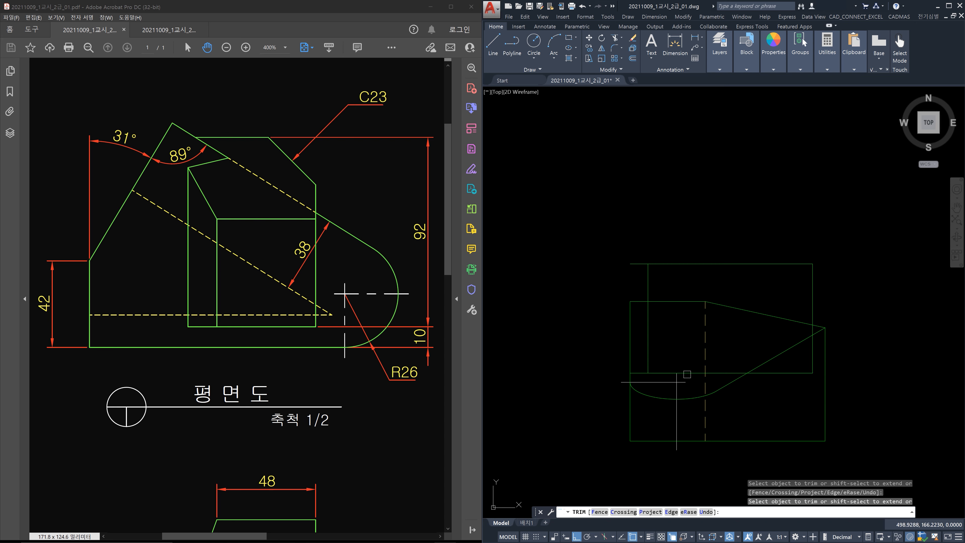
pyautogui.click(637, 263)
pyautogui.press('Escape')
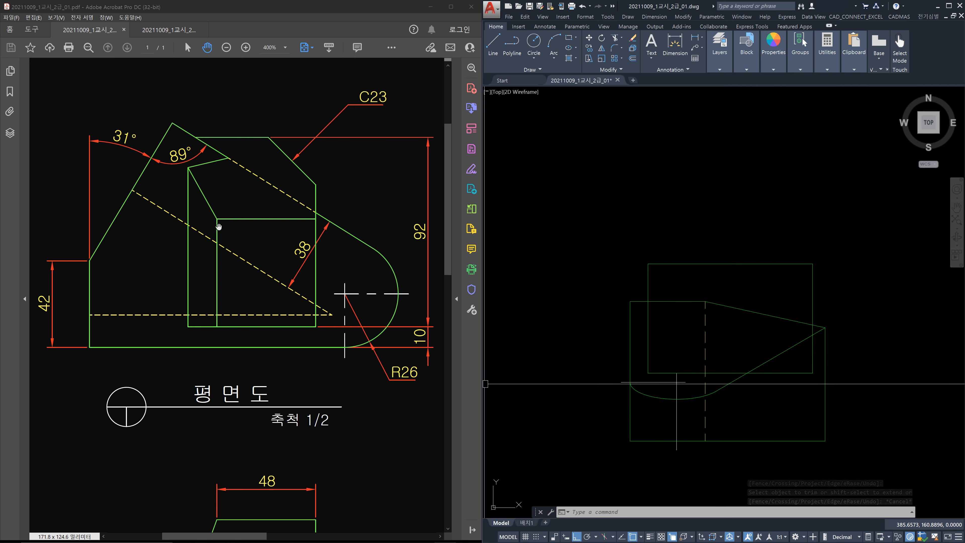
# Step: Following the PDF's right side view, draw a construction line at -57° through the block's lower right corner in the side view
pyautogui.moveTo(418, 456); pyautogui.dragTo(173, 210)
pyautogui.moveTo(355, 390); pyautogui.dragTo(130, 343)
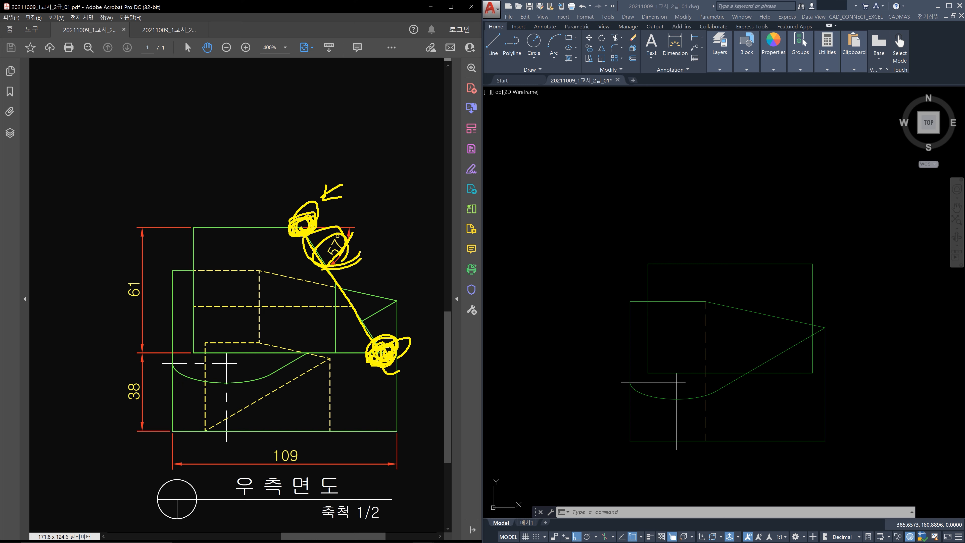
pyautogui.press('Escape')
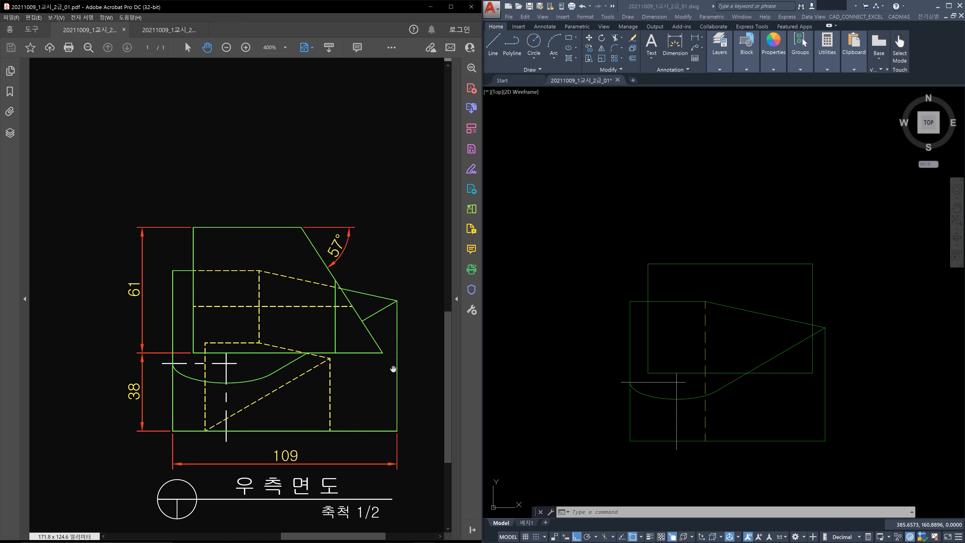
pyautogui.click(721, 285)
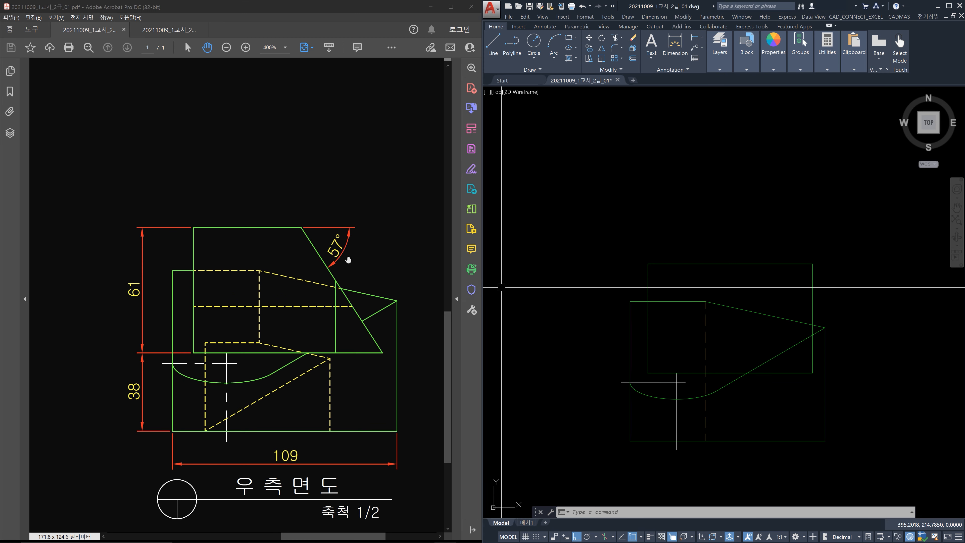
pyautogui.press('Escape')
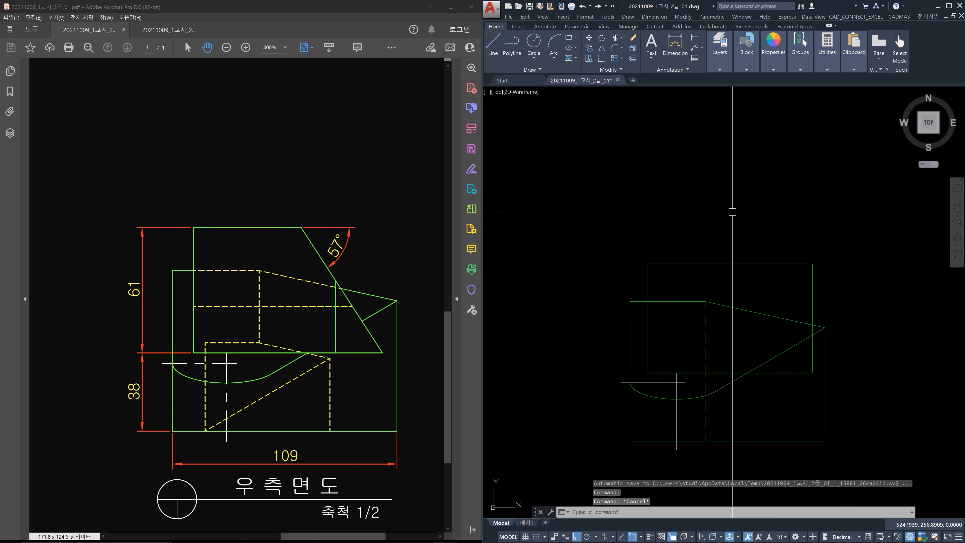
pyautogui.write('xl')
pyautogui.press('Return')
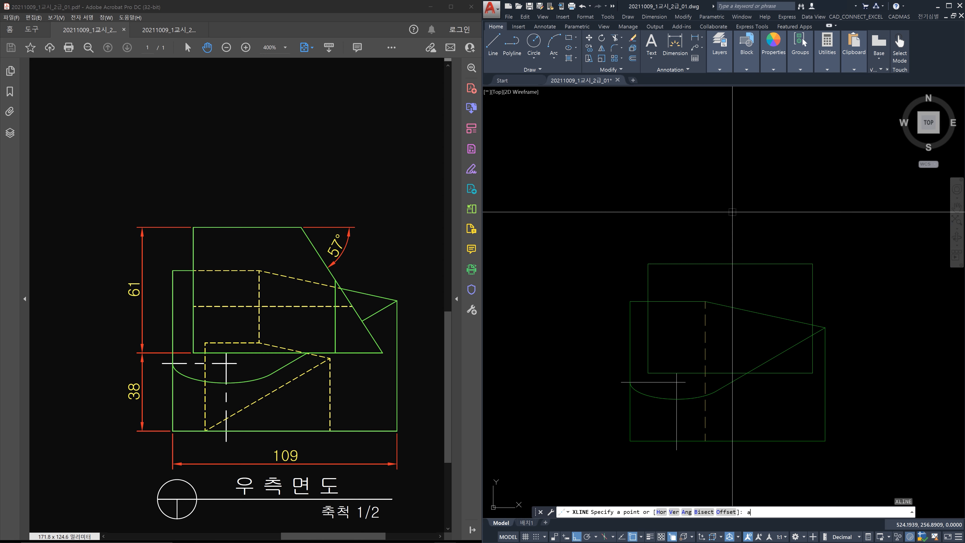
pyautogui.write('a')
pyautogui.press('Return')
pyautogui.write('-57')
pyautogui.press('Return')
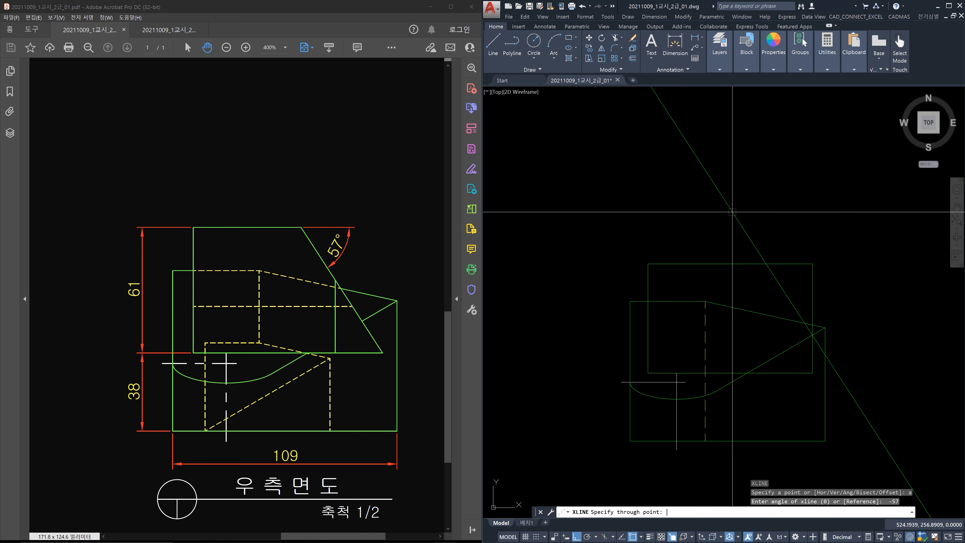
pyautogui.click(801, 375)
pyautogui.press('Escape')
# Step: Trim the slanted line above the block's top edge and below its bottom edge in the side view
pyautogui.write('tr')
pyautogui.press('Return')
pyautogui.click(799, 373)
pyautogui.click(726, 265)
pyautogui.press('Return')
pyautogui.click(752, 248)
pyautogui.click(706, 236)
pyautogui.click(878, 403)
pyautogui.click(855, 460)
pyautogui.press('Escape')
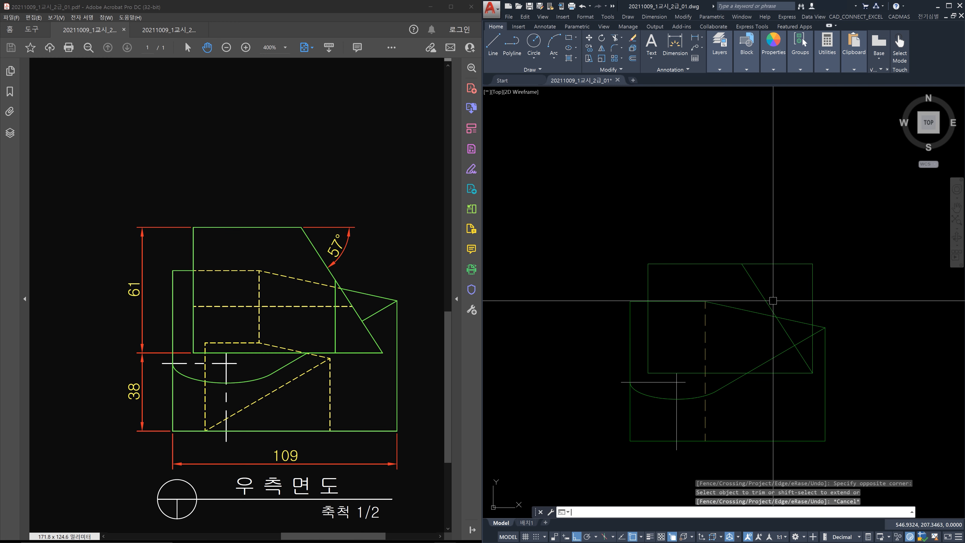
# Step: Trim the block's top edge beyond the slanted line and erase its vertical right edge in the side view
pyautogui.press('Return')
pyautogui.click(762, 292)
pyautogui.press('Return')
pyautogui.click(769, 265)
pyautogui.press('Escape')
pyautogui.click(830, 294)
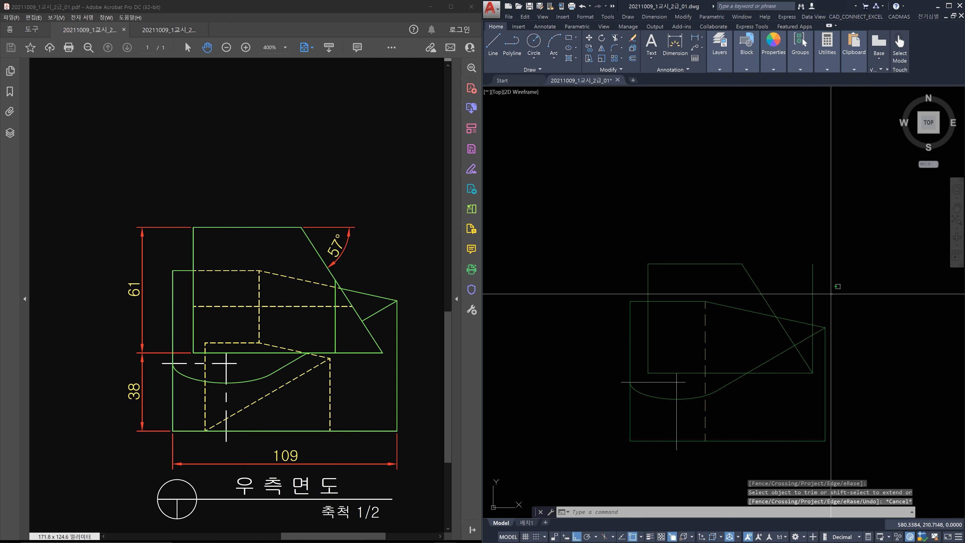
pyautogui.click(798, 278)
pyautogui.press('Delete')
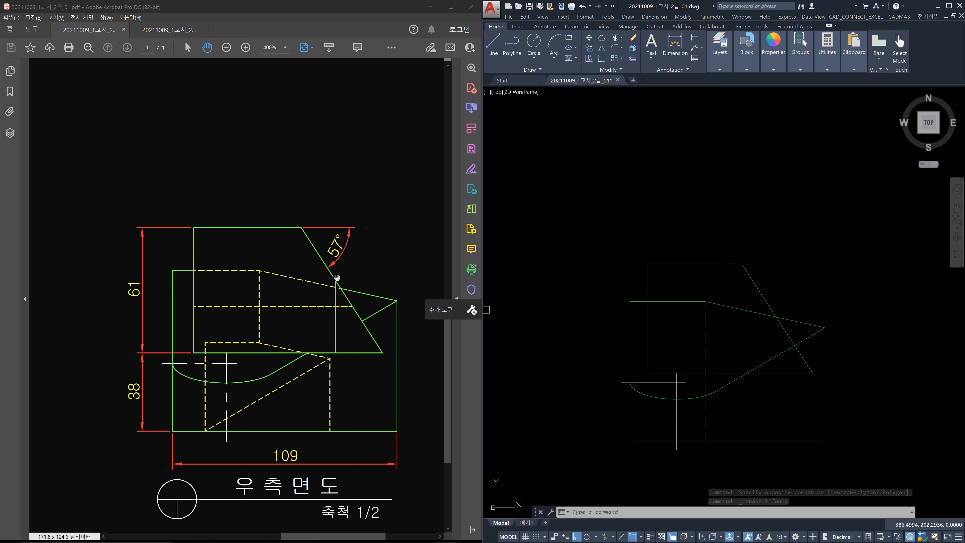
# Step: Trim the base's rising oblique line in the side view between the block's bottom edge and its slanted edge
pyautogui.press('Escape')
pyautogui.press('Escape')
pyautogui.press('Escape')
pyautogui.scroll(2, 814, 382)
pyautogui.write('tr')
pyautogui.press('Return')
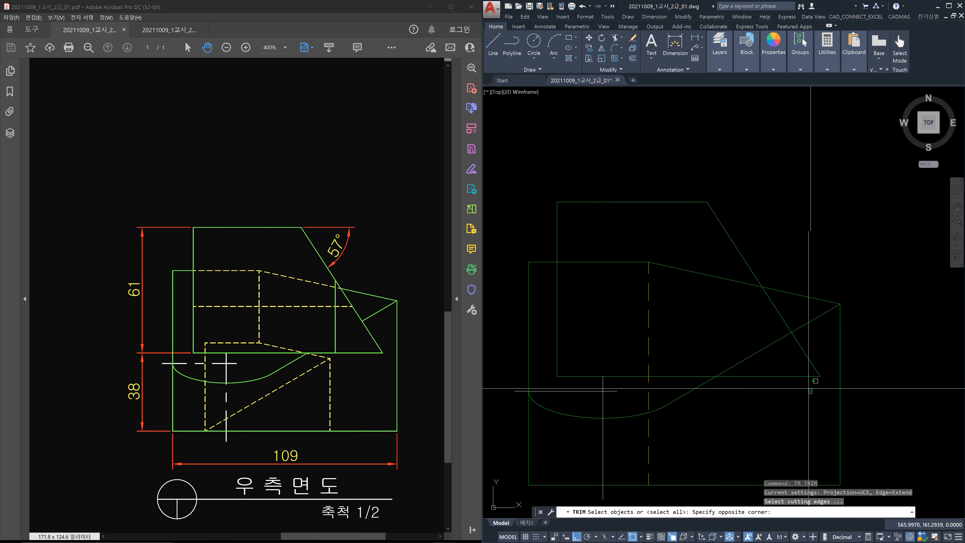
pyautogui.click(814, 384)
pyautogui.click(797, 347)
pyautogui.press('Return')
pyautogui.click(779, 358)
pyautogui.click(739, 343)
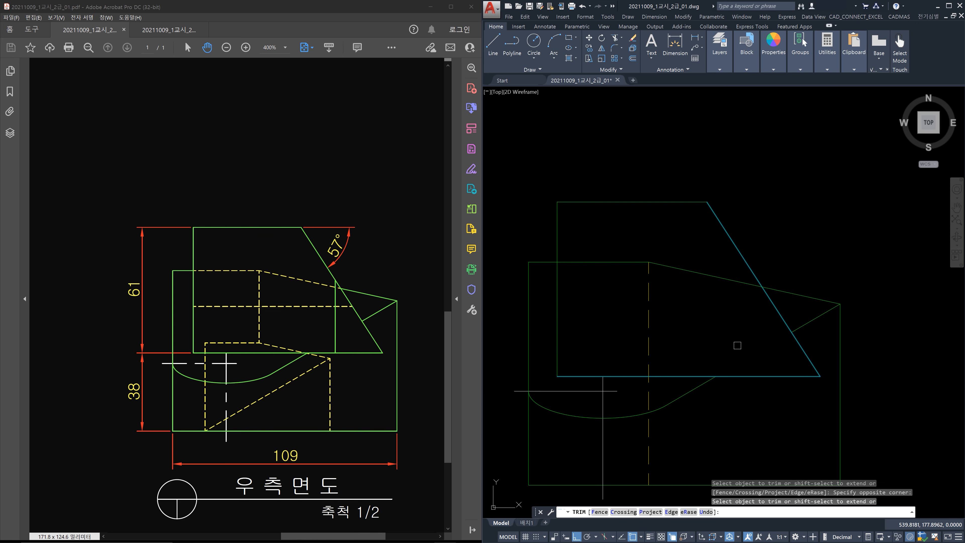
pyautogui.press('Escape')
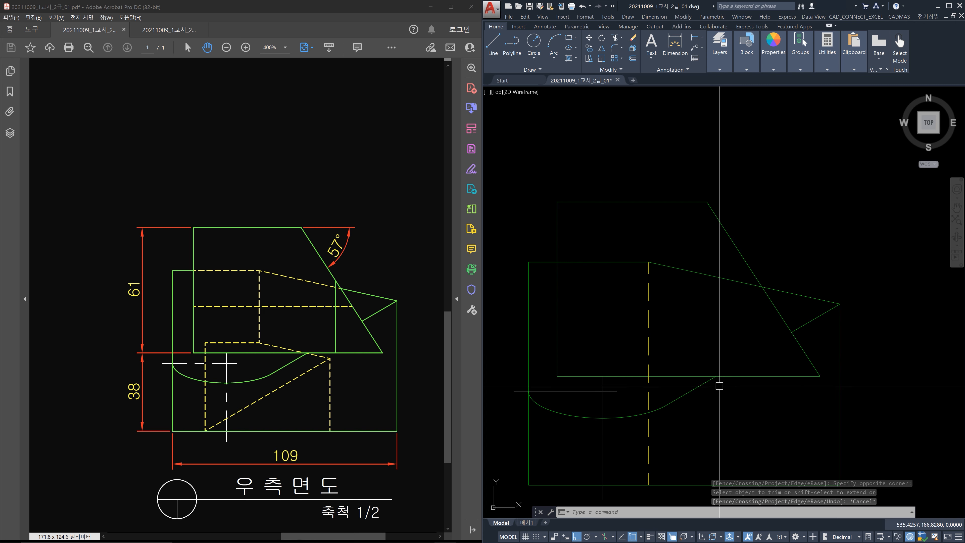
pyautogui.click(698, 389)
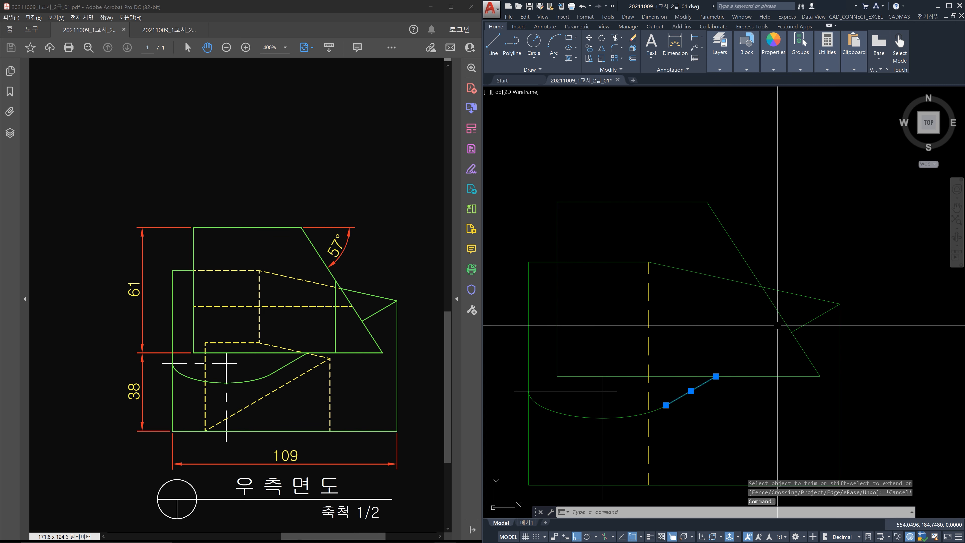
pyautogui.click(808, 323)
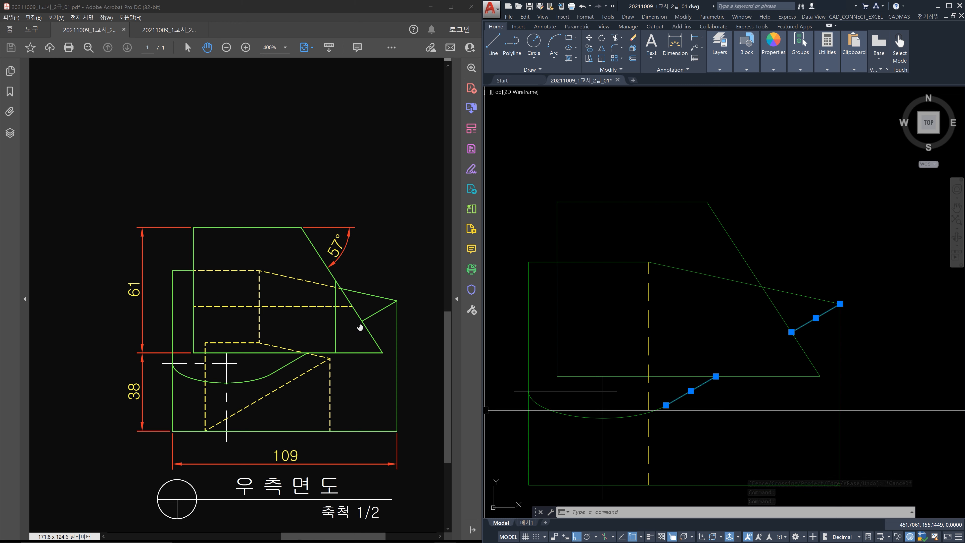
pyautogui.press('Escape')
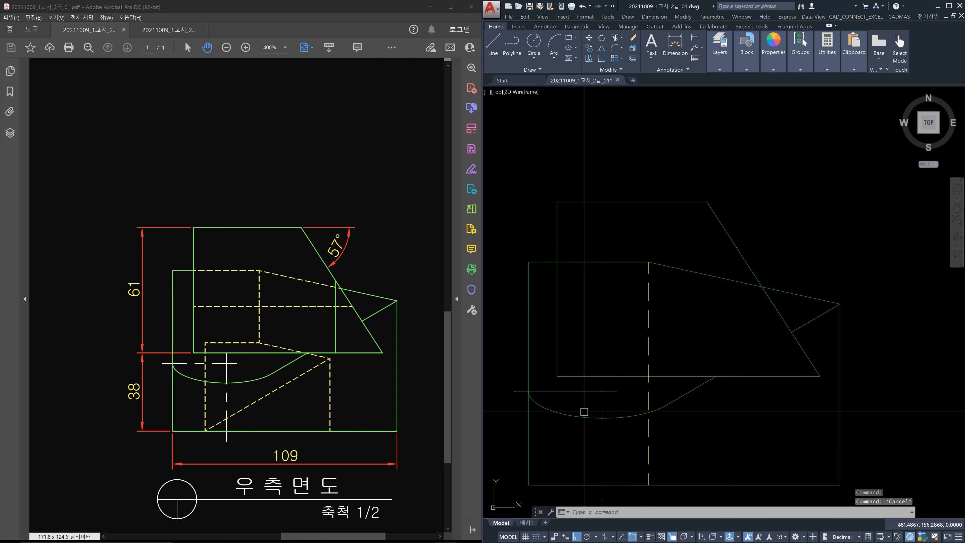
pyautogui.click(818, 352)
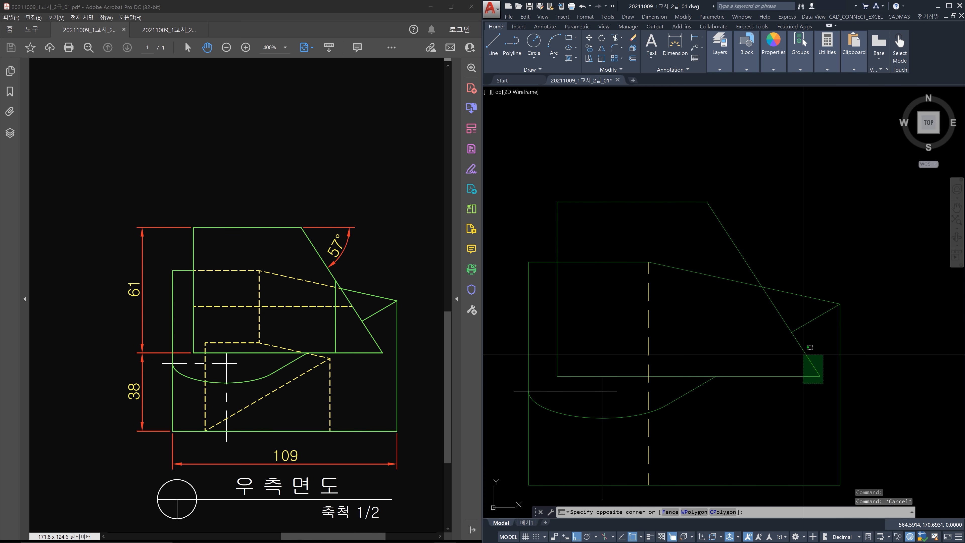
pyautogui.click(799, 380)
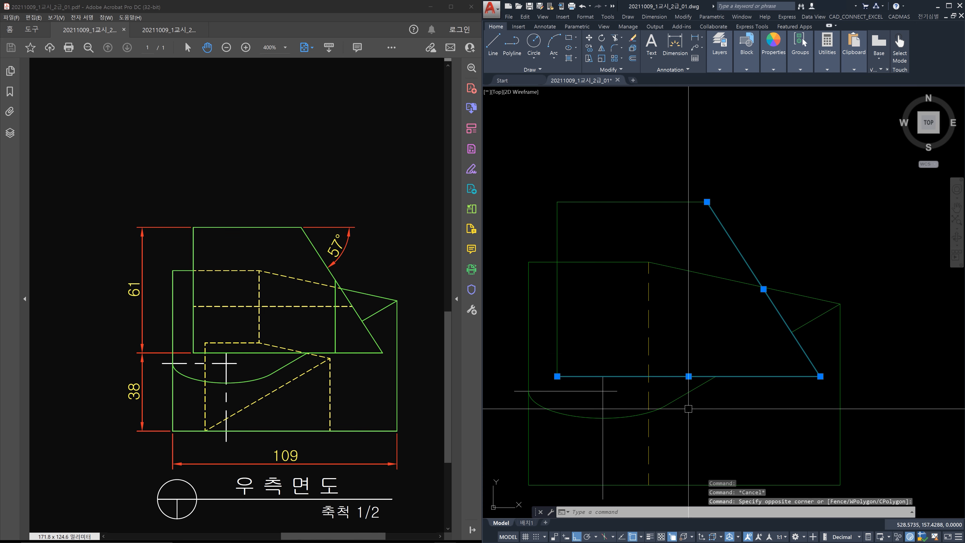
pyautogui.press('Escape')
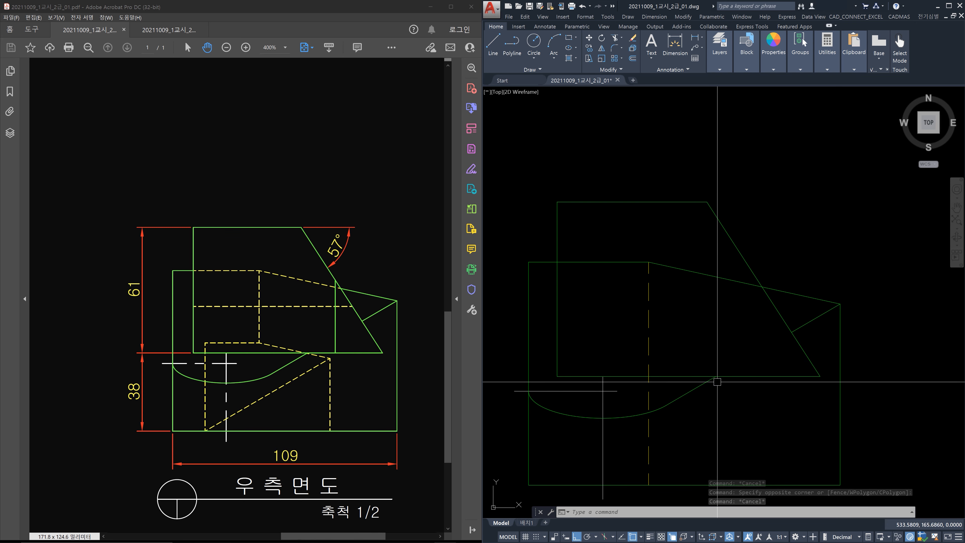
# Step: Examine the base's parallel oblique lines and its upper edges crossing the block in the side view against the PDF's right side view
pyautogui.click(691, 390)
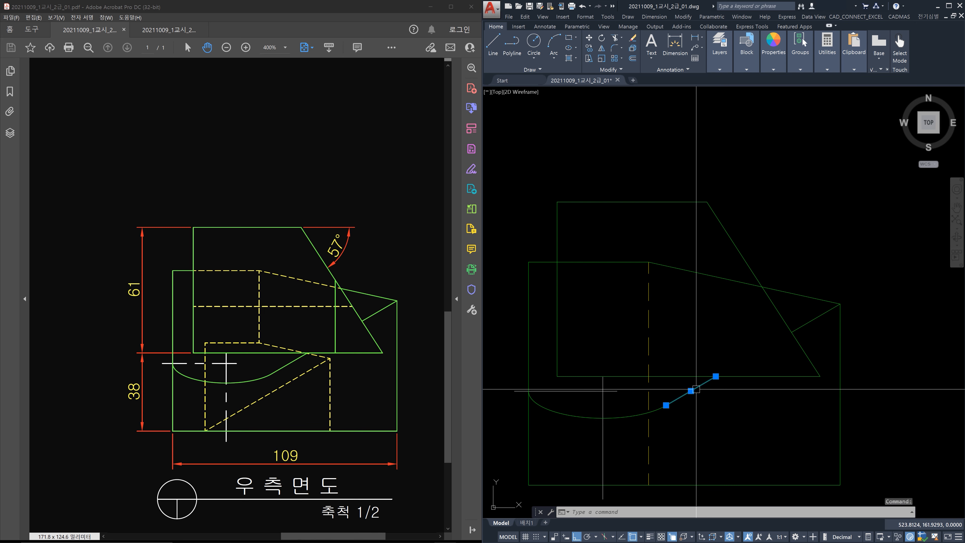
pyautogui.click(802, 326)
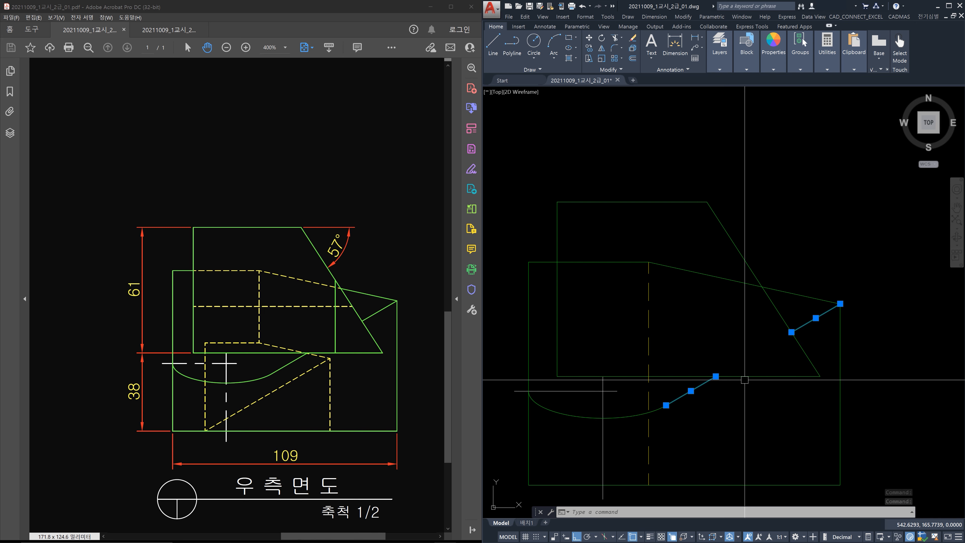
pyautogui.press('Escape')
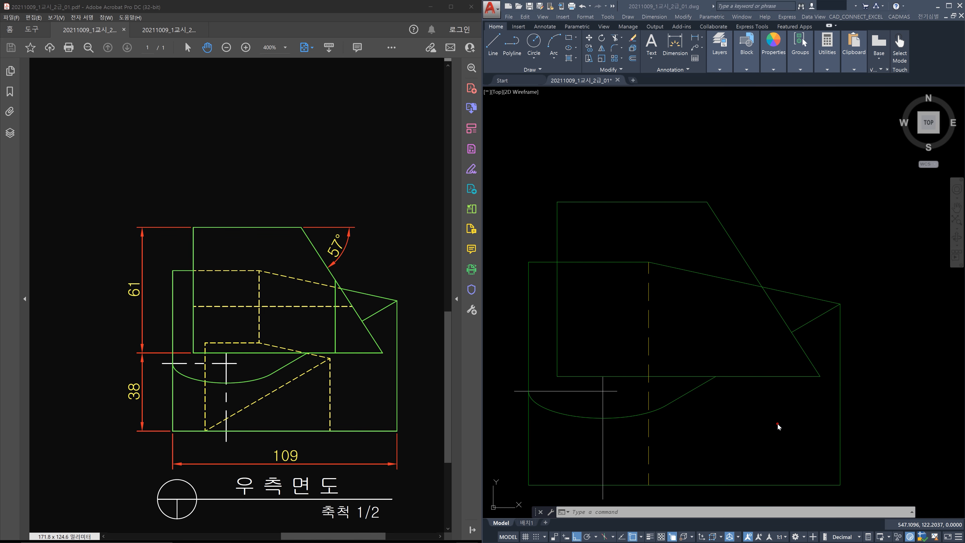
pyautogui.click(717, 284)
pyautogui.click(703, 268)
pyautogui.click(629, 278)
pyautogui.click(609, 250)
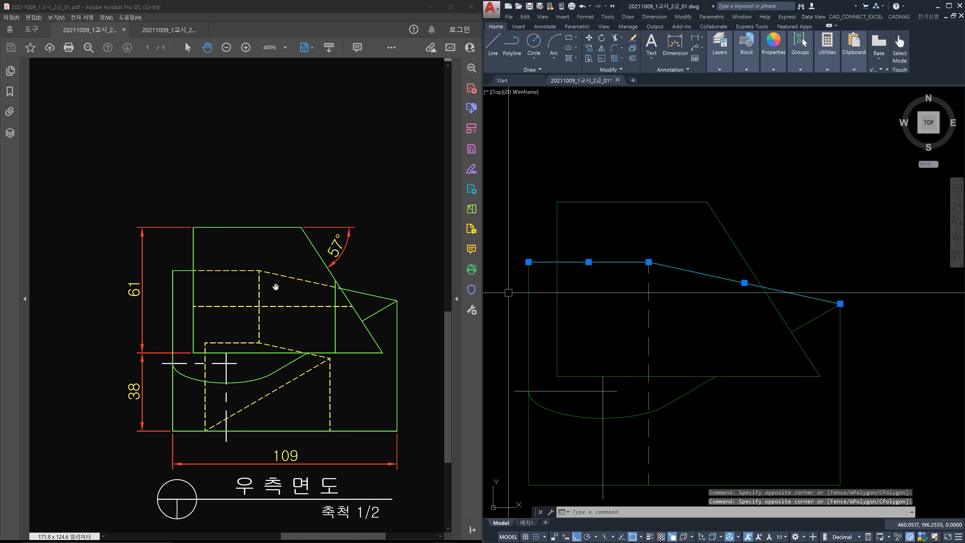
pyautogui.press('Escape')
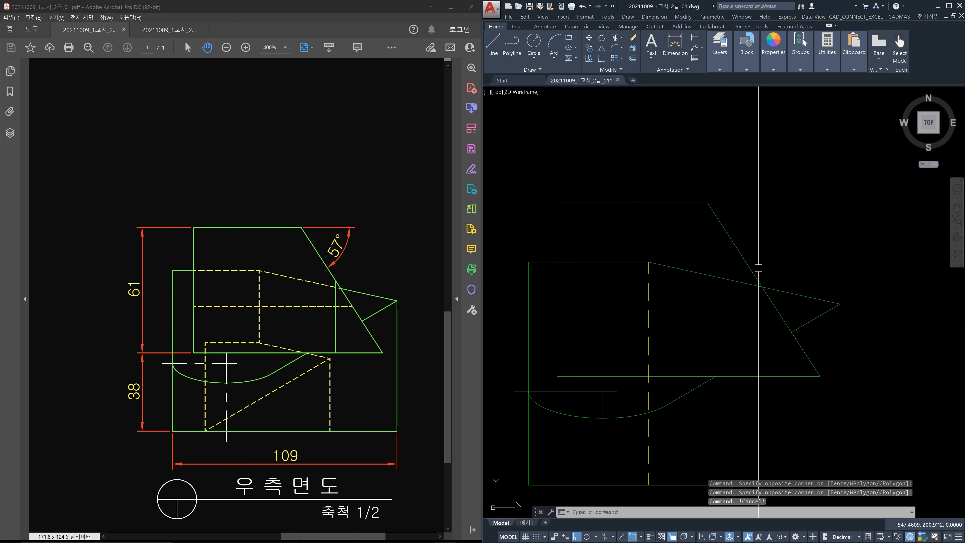
# Step: Examine the PDF's front view from the right side to determine which base edges the upper block hides in the side view
pyautogui.moveTo(125, 362); pyautogui.dragTo(441, 358)
pyautogui.moveTo(203, 372); pyautogui.dragTo(342, 385)
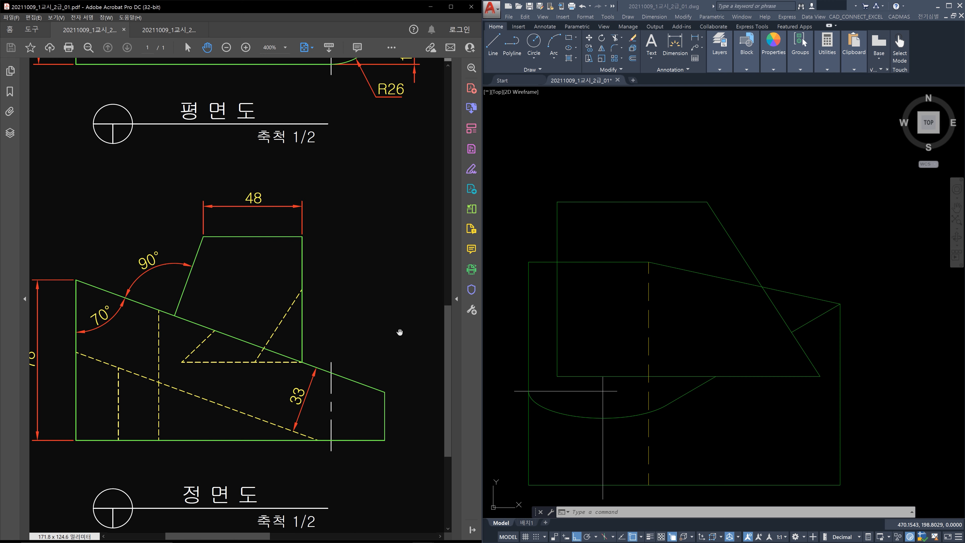
pyautogui.moveTo(363, 330); pyautogui.dragTo(415, 331)
pyautogui.moveTo(622, 270)
pyautogui.mouseDown()
pyautogui.moveTo(638, 258)
pyautogui.moveTo(617, 282)
pyautogui.mouseUp()
pyautogui.moveTo(681, 279); pyautogui.dragTo(632, 294)
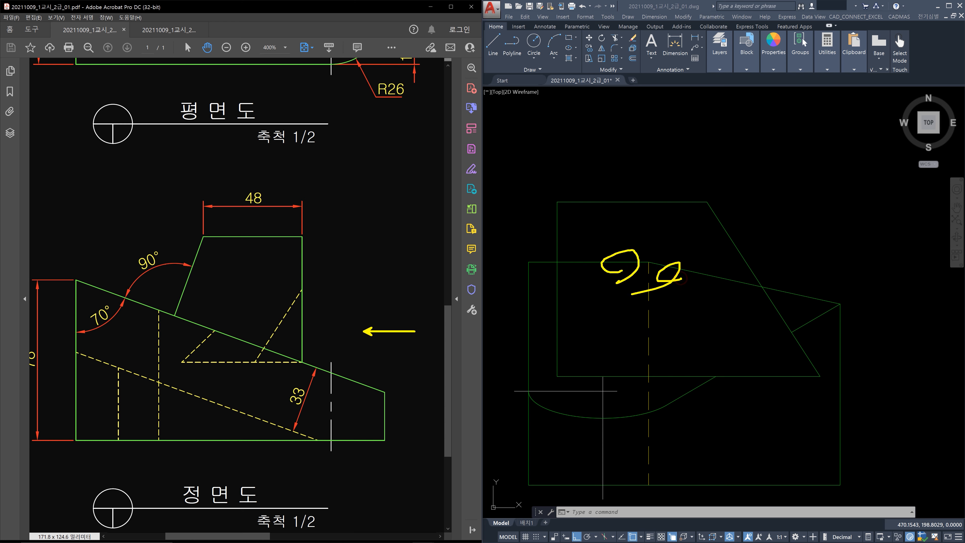
pyautogui.moveTo(173, 329)
pyautogui.mouseDown()
pyautogui.moveTo(121, 243)
pyautogui.moveTo(155, 344)
pyautogui.mouseUp()
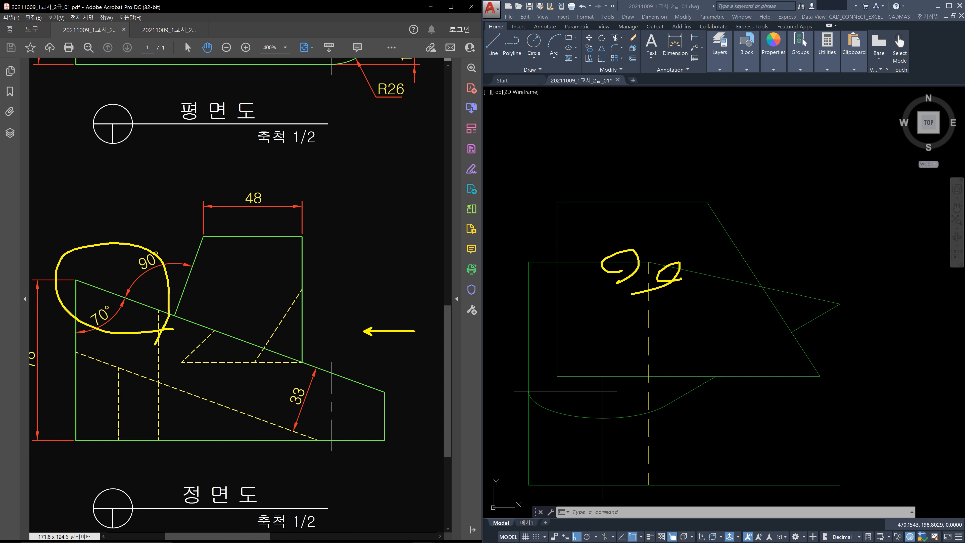
pyautogui.moveTo(314, 287)
pyautogui.mouseDown()
pyautogui.moveTo(288, 304)
pyautogui.moveTo(303, 300)
pyautogui.mouseUp()
pyautogui.moveTo(765, 250)
pyautogui.mouseDown()
pyautogui.moveTo(739, 272)
pyautogui.moveTo(763, 271)
pyautogui.mouseUp()
pyautogui.moveTo(578, 260)
pyautogui.mouseDown()
pyautogui.moveTo(587, 273)
pyautogui.moveTo(593, 259)
pyautogui.mouseUp()
pyautogui.moveTo(709, 257)
pyautogui.mouseDown()
pyautogui.moveTo(698, 285)
pyautogui.moveTo(710, 266)
pyautogui.moveTo(766, 296)
pyautogui.mouseUp()
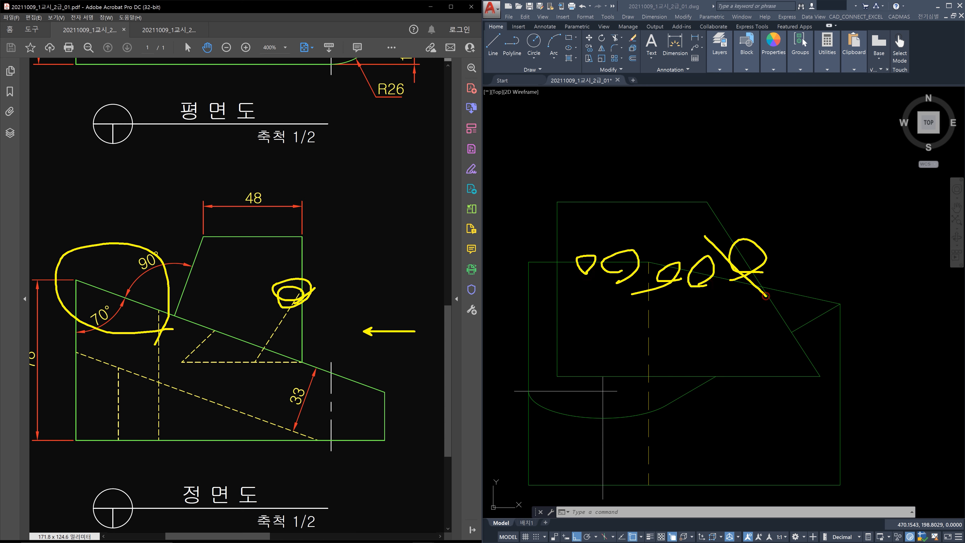
pyautogui.moveTo(559, 261)
pyautogui.mouseDown()
pyautogui.moveTo(639, 257)
pyautogui.moveTo(731, 276)
pyautogui.mouseUp()
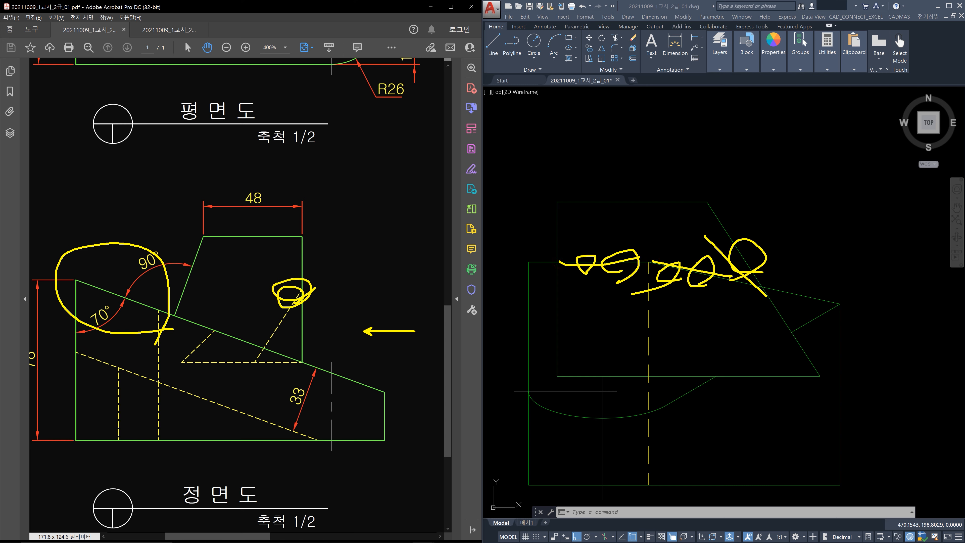
pyautogui.press('Escape')
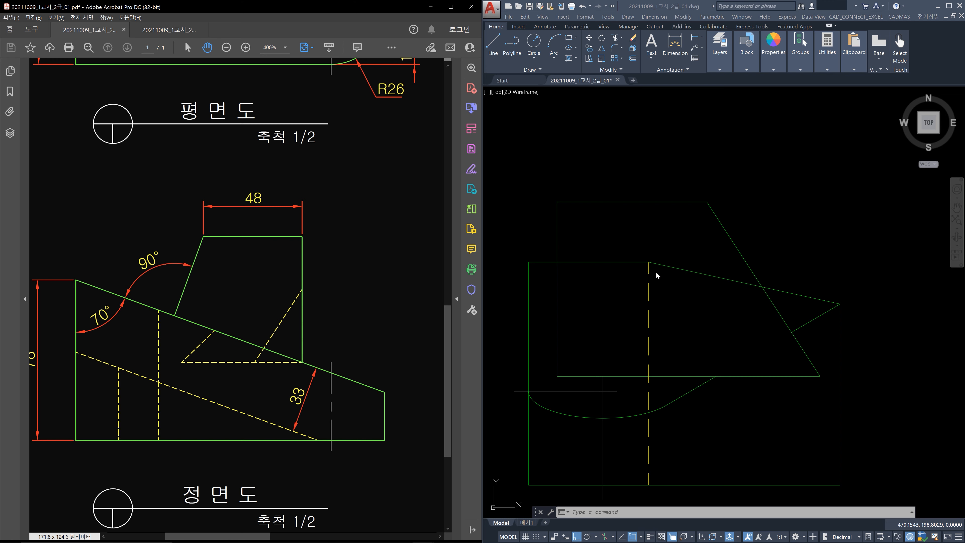
# Step: Break the base's horizontal top edge in the side view where it crosses the block's left vertical edge
pyautogui.click(624, 307)
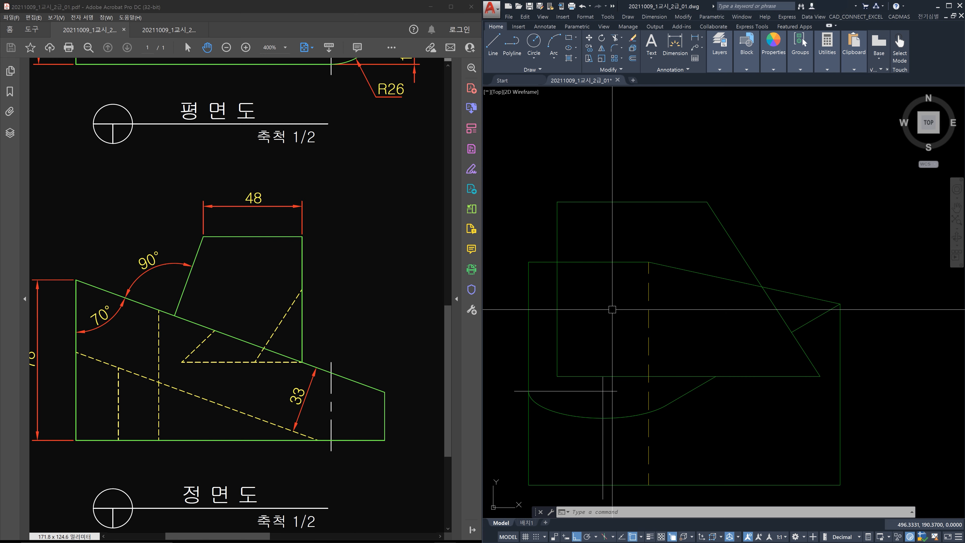
pyautogui.write('br')
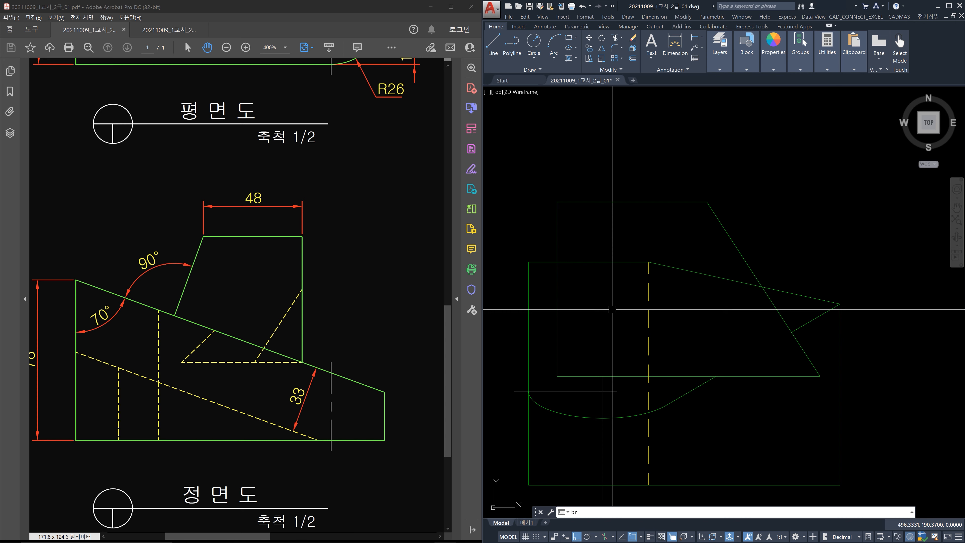
pyautogui.press('Return')
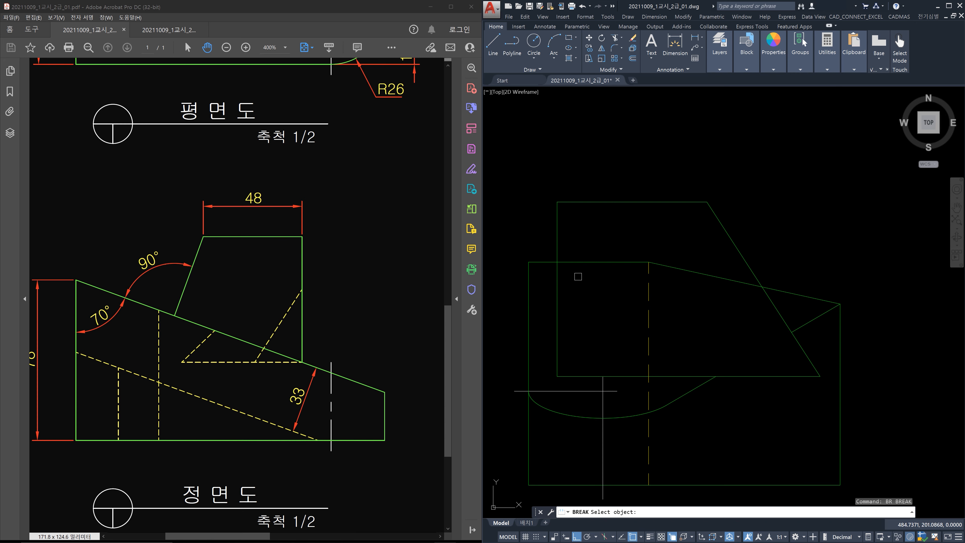
pyautogui.click(576, 262)
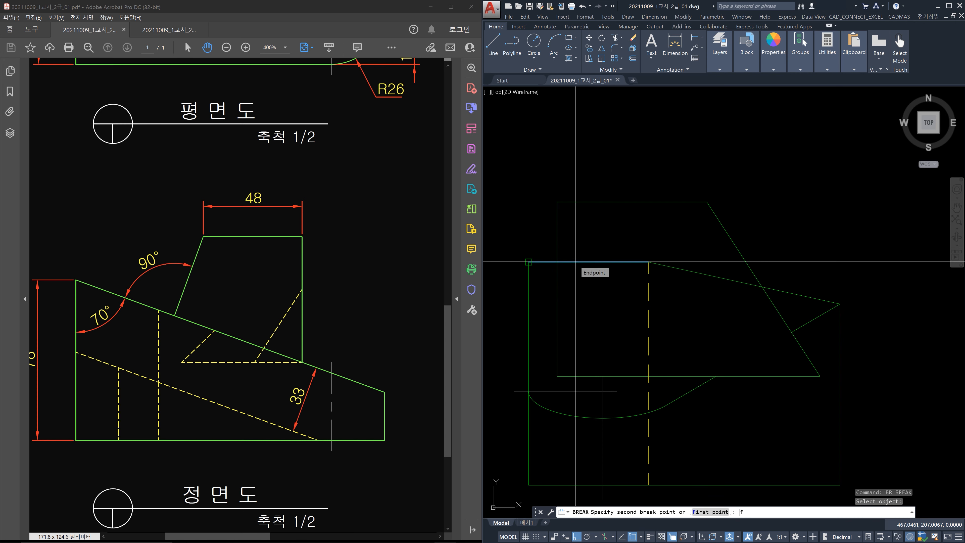
pyautogui.write('f')
pyautogui.press('Return')
pyautogui.click(557, 262)
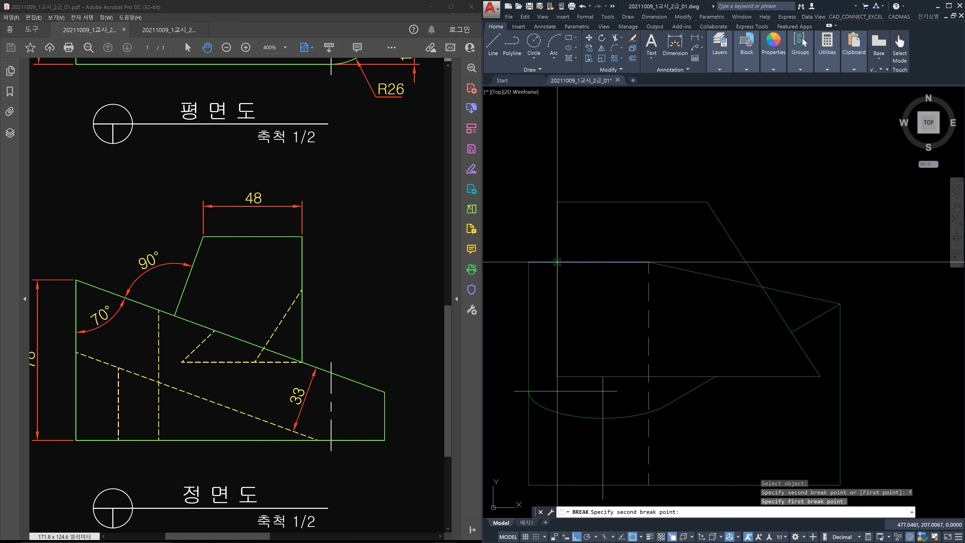
pyautogui.press('Escape')
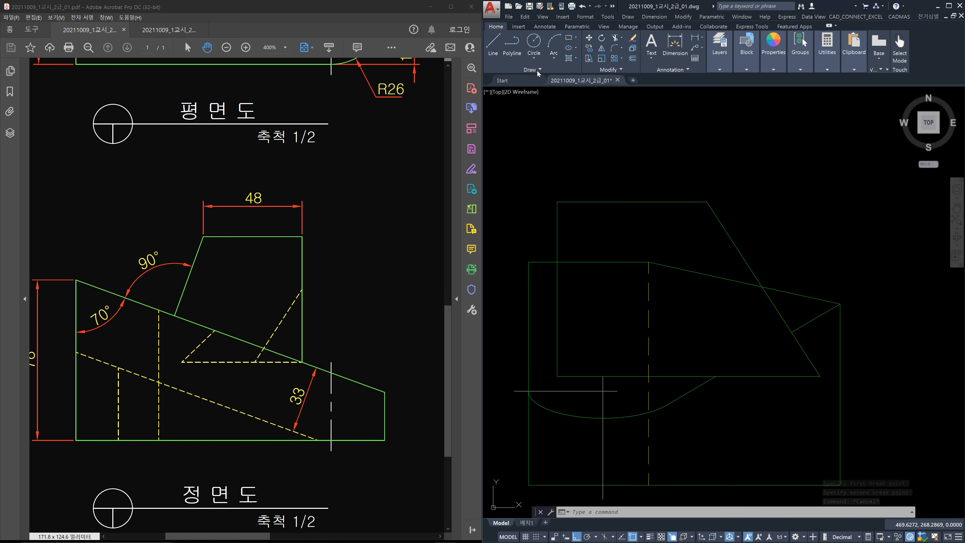
# Step: Use Break at Point to split the base's sloping upper edge at its intersection with the block's slanted edge
pyautogui.click(622, 71)
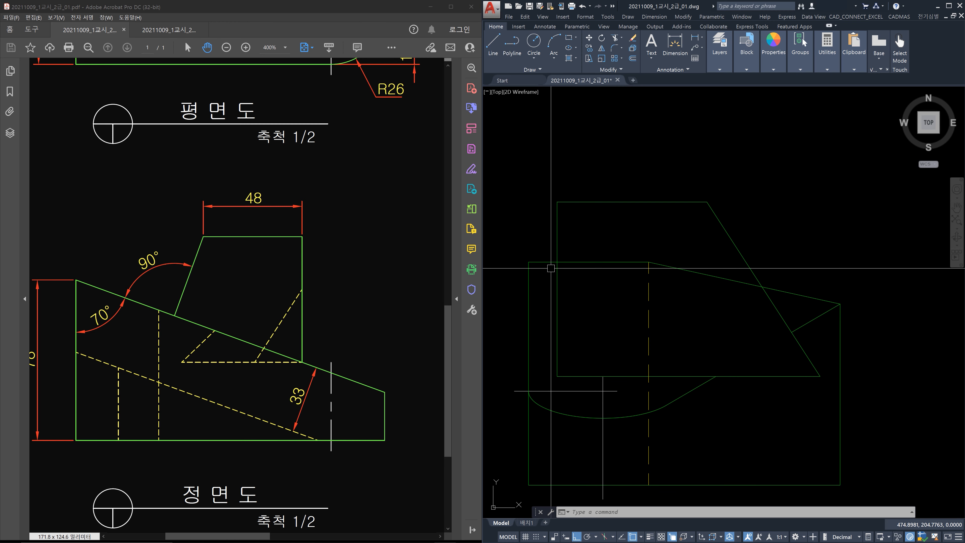
pyautogui.click(611, 72)
pyautogui.click(567, 92)
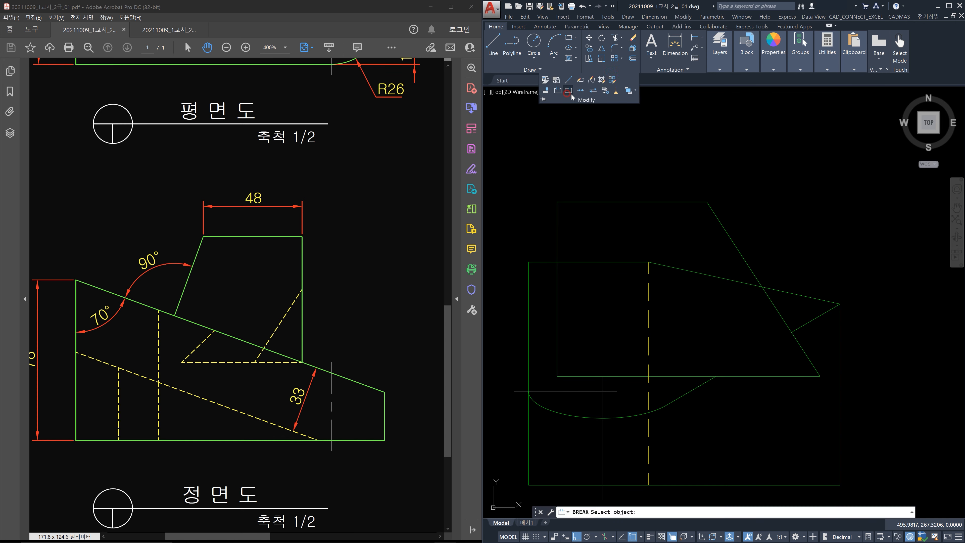
pyautogui.click(702, 270)
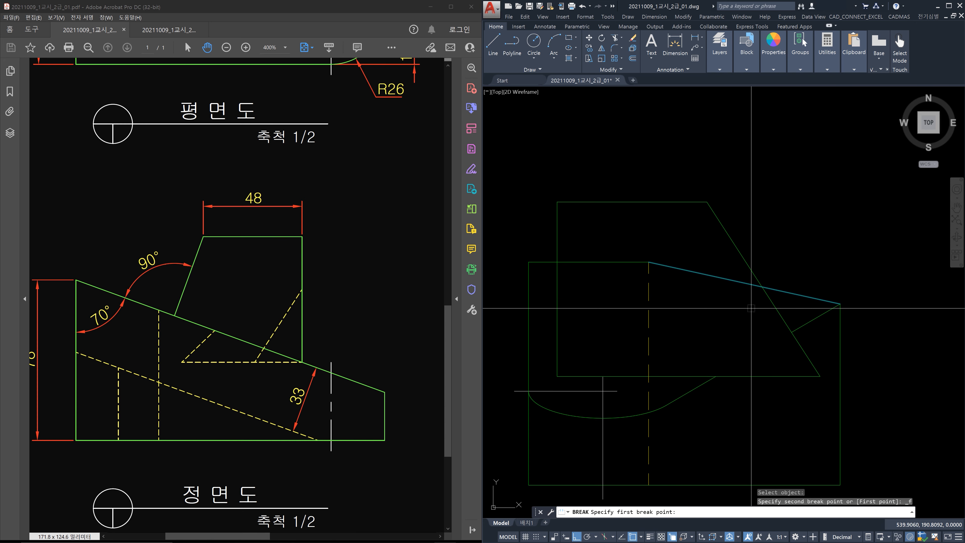
pyautogui.click(763, 287)
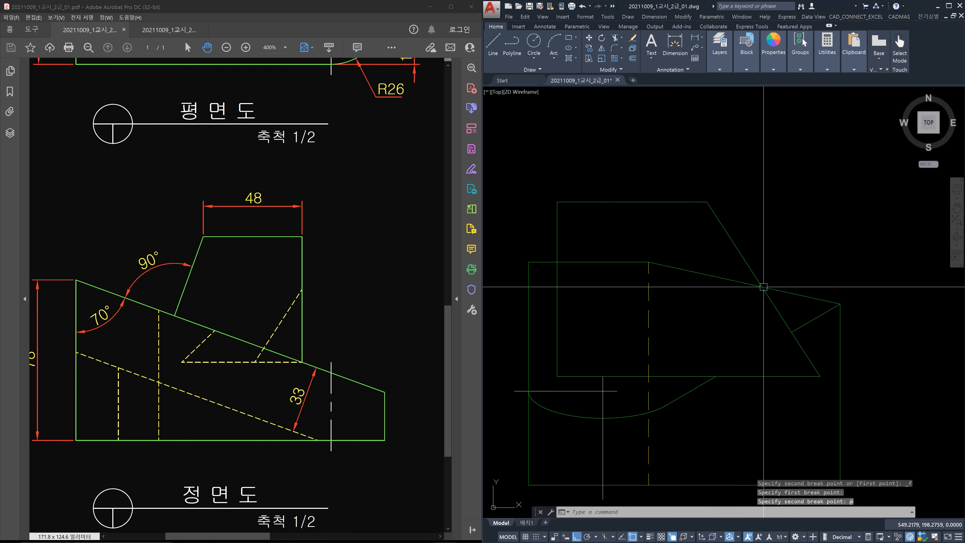
pyautogui.press('Escape')
pyautogui.click(728, 293)
pyautogui.click(705, 266)
pyautogui.press('Escape')
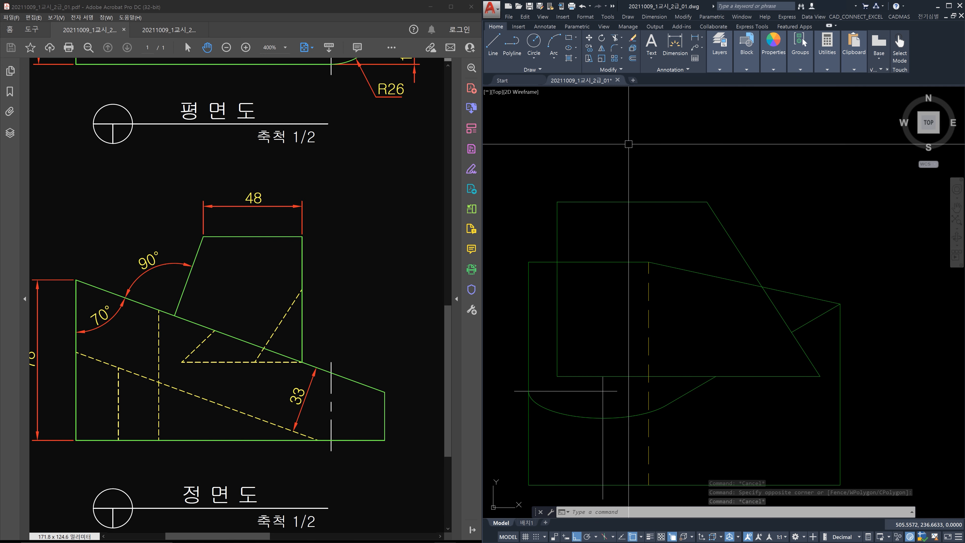
pyautogui.click(619, 72)
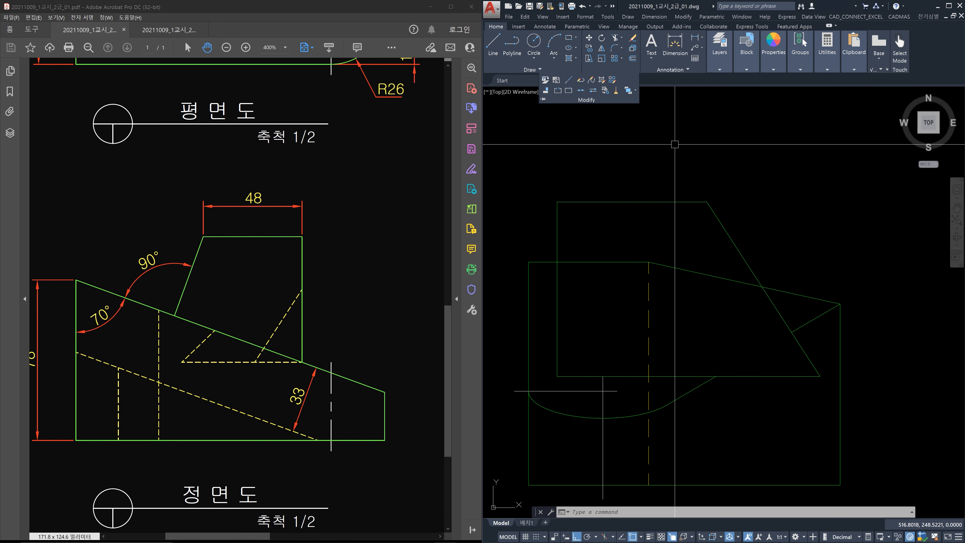
pyautogui.press('Escape')
pyautogui.press('Escape')
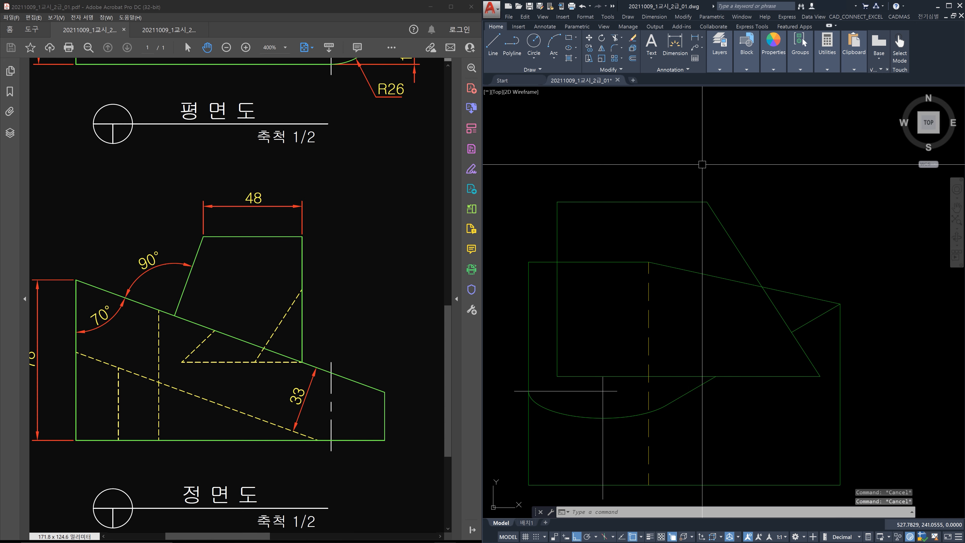
pyautogui.write('breakatpoint')
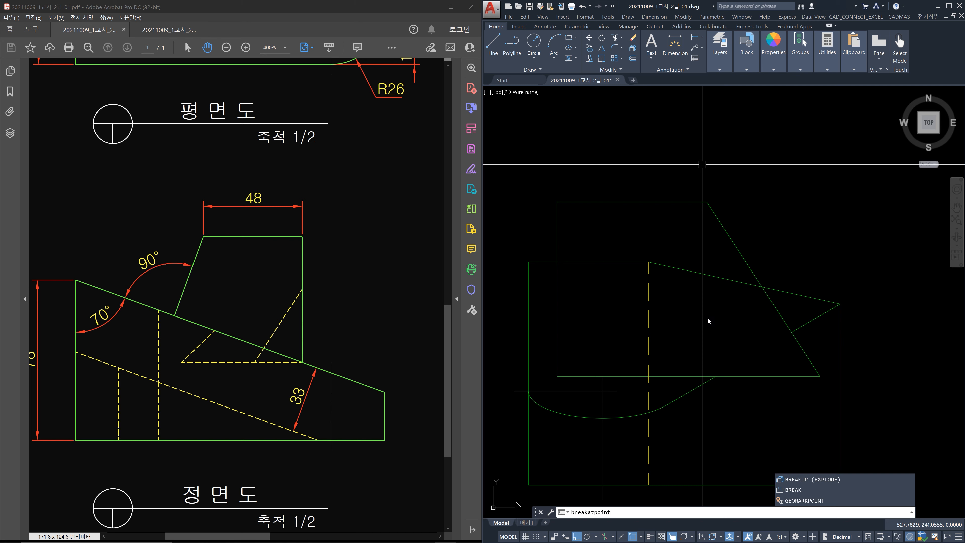
pyautogui.press('Escape')
pyautogui.press('Escape')
pyautogui.press('Escape')
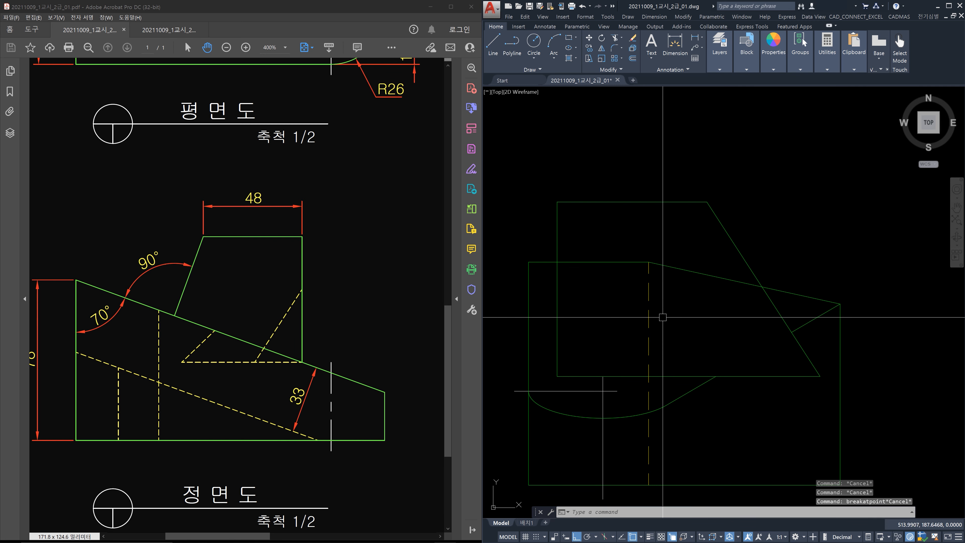
# Step: Match the dashed hidden line's properties onto the base's horizontal and sloping top edge portions lying behind the block in the side view
pyautogui.write('ma')
pyautogui.press('Return')
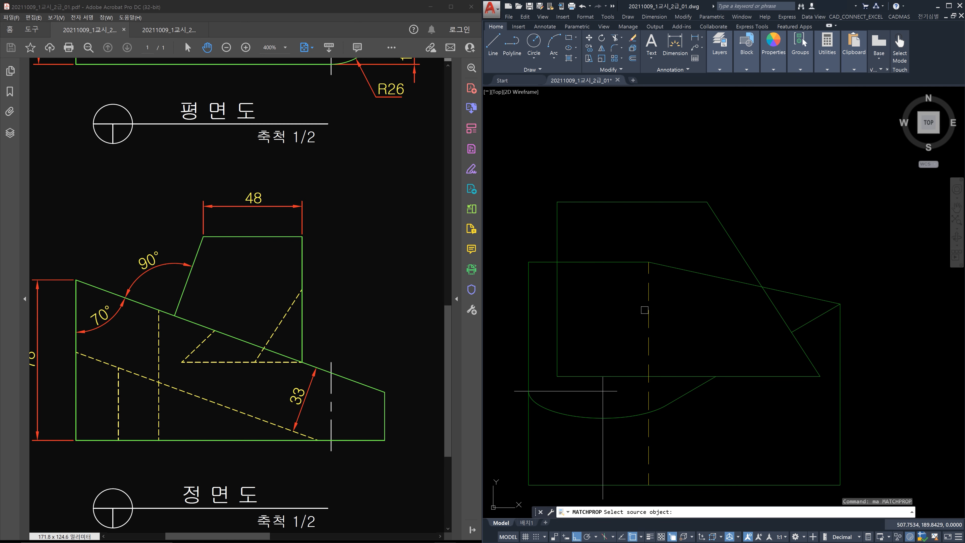
pyautogui.click(649, 301)
pyautogui.click(693, 297)
pyautogui.click(677, 256)
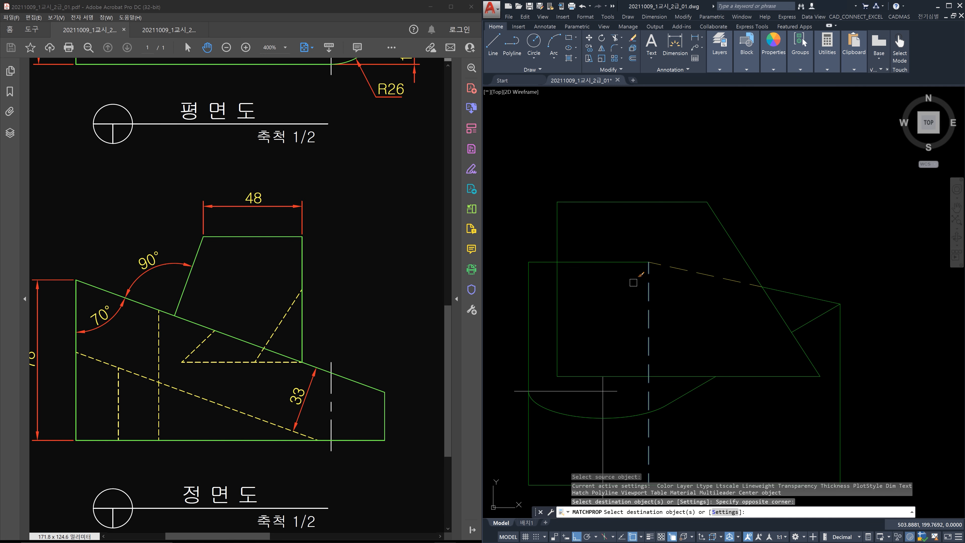
pyautogui.click(634, 281)
pyautogui.click(607, 246)
pyautogui.press('Return')
pyautogui.press('Escape')
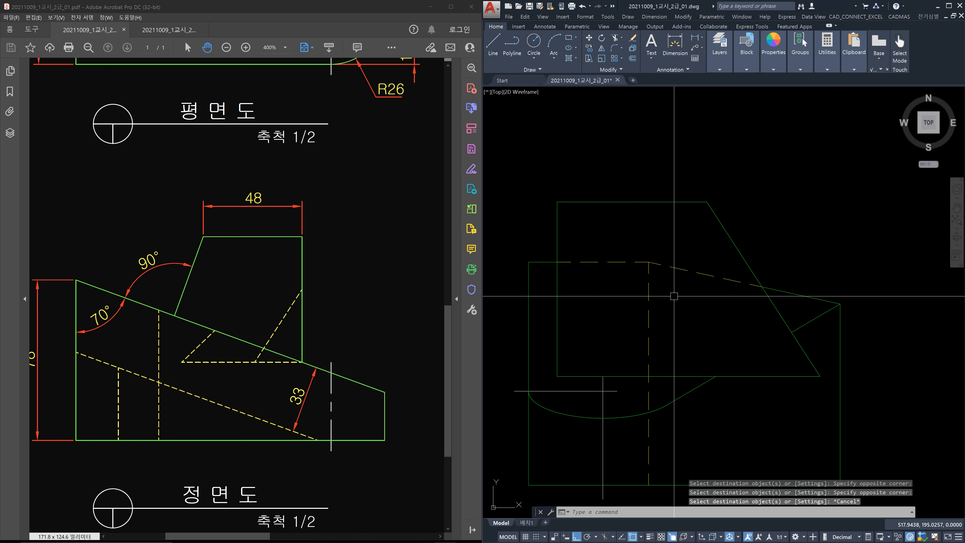
# Step: Examine the block's top edge and slanted edge in the side view
pyautogui.scroll(-2, 680, 298)
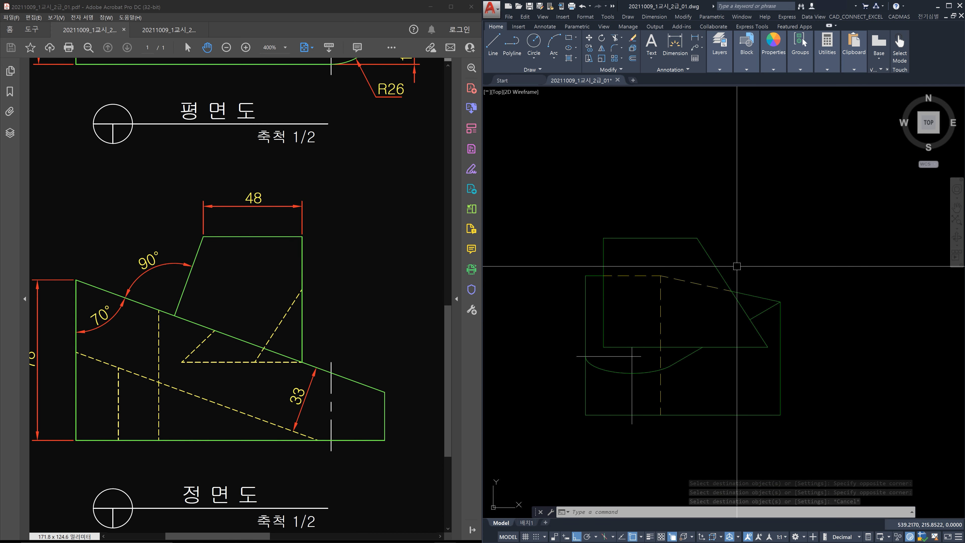
pyautogui.scroll(-2, 711, 308)
pyautogui.scroll(2, 700, 305)
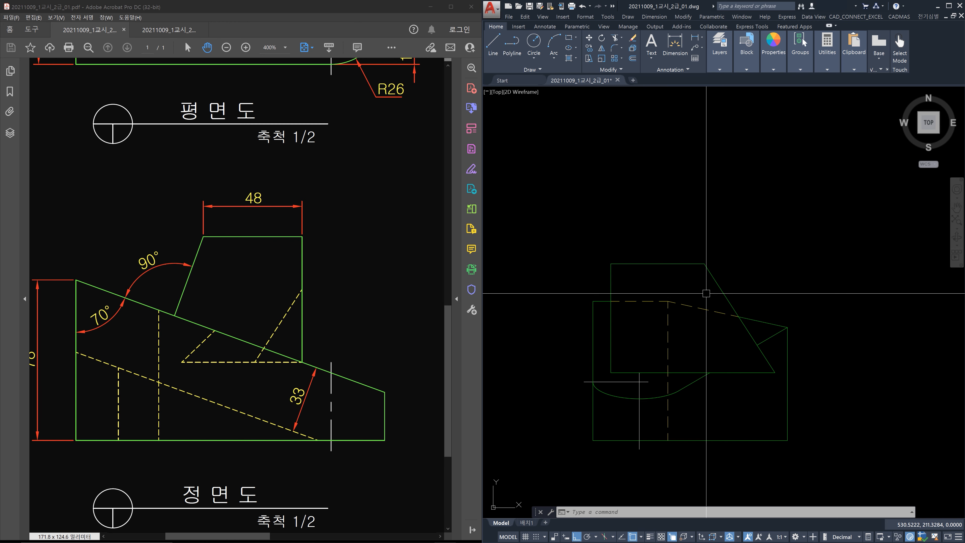
pyautogui.click(683, 275)
pyautogui.click(663, 246)
pyautogui.click(743, 286)
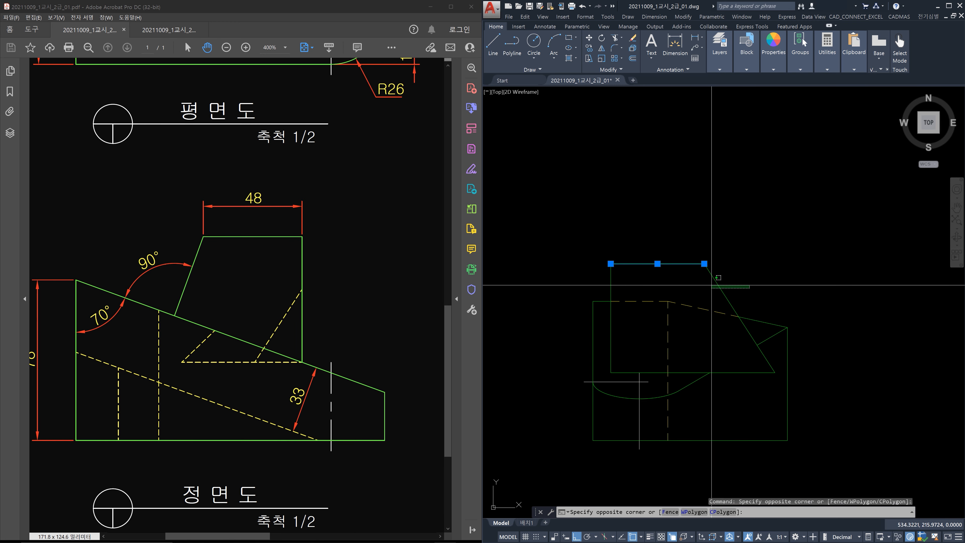
pyautogui.click(711, 285)
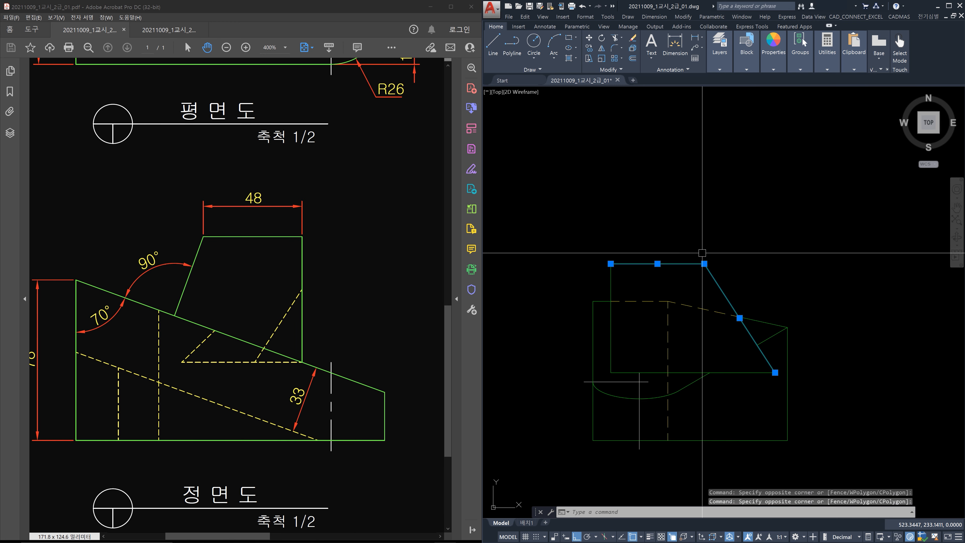
pyautogui.press('Escape')
pyautogui.press('Escape')
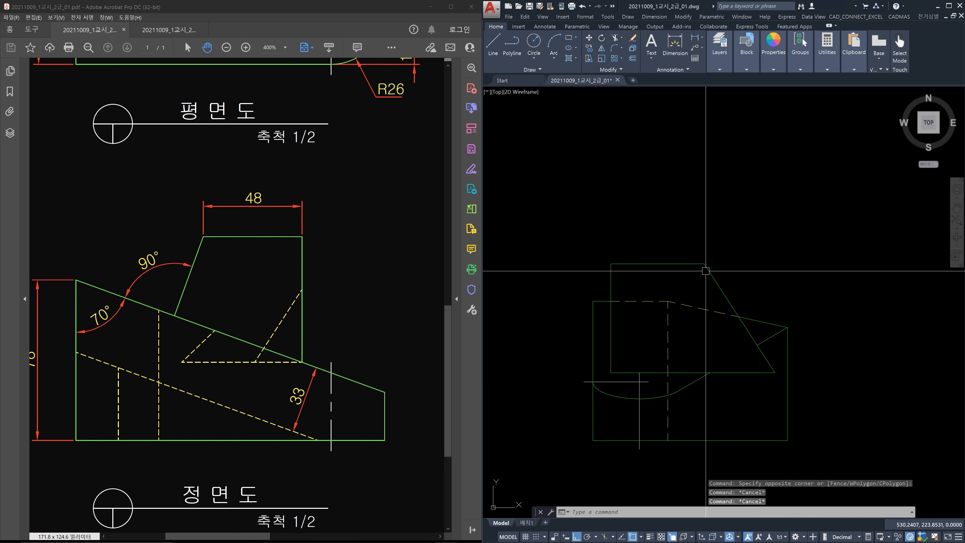
# Step: Draw a vertical construction line through the upper end of the block's slanted edge in the side view, reaching the 45° projection line
pyautogui.write('xl')
pyautogui.press('Return')
pyautogui.click(703, 263)
pyautogui.scroll(-4, 705, 268)
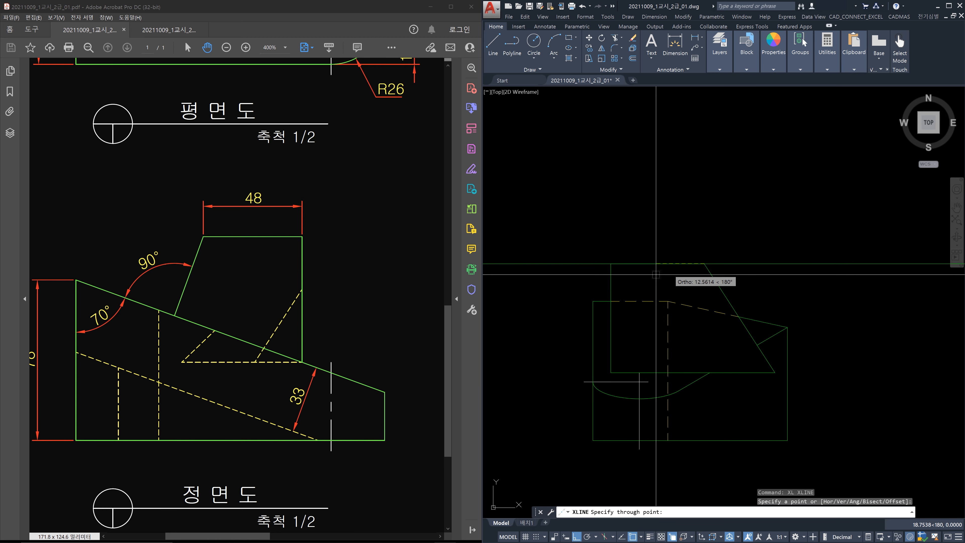
pyautogui.moveTo(682, 300); pyautogui.dragTo(636, 359, button='middle')
pyautogui.click(774, 270)
pyautogui.press('Return')
# Step: Draw a horizontal construction line across the top view from that crossing on the 45° line, and erase the vertical construction line
pyautogui.press('Return')
pyautogui.click(798, 188)
pyautogui.click(734, 203)
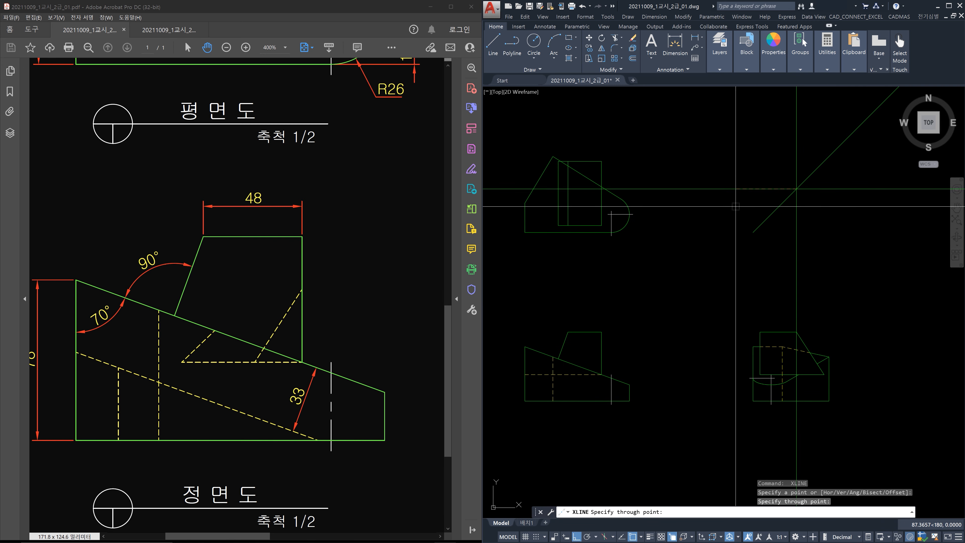
pyautogui.press('Escape')
pyautogui.click(826, 268)
pyautogui.click(779, 264)
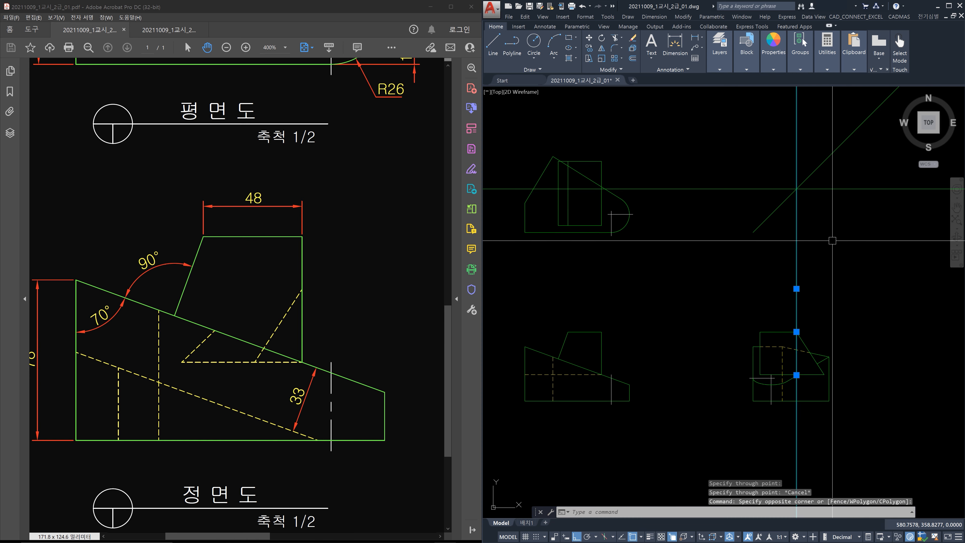
pyautogui.press('Delete')
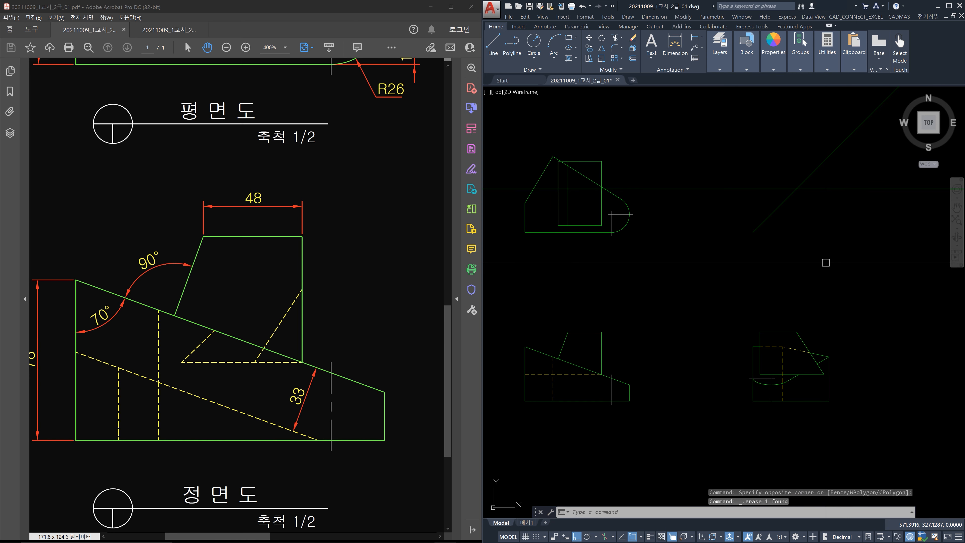
# Step: Trim the horizontal construction line beyond the block's right edge in the top view
pyautogui.click(711, 205)
pyautogui.click(674, 166)
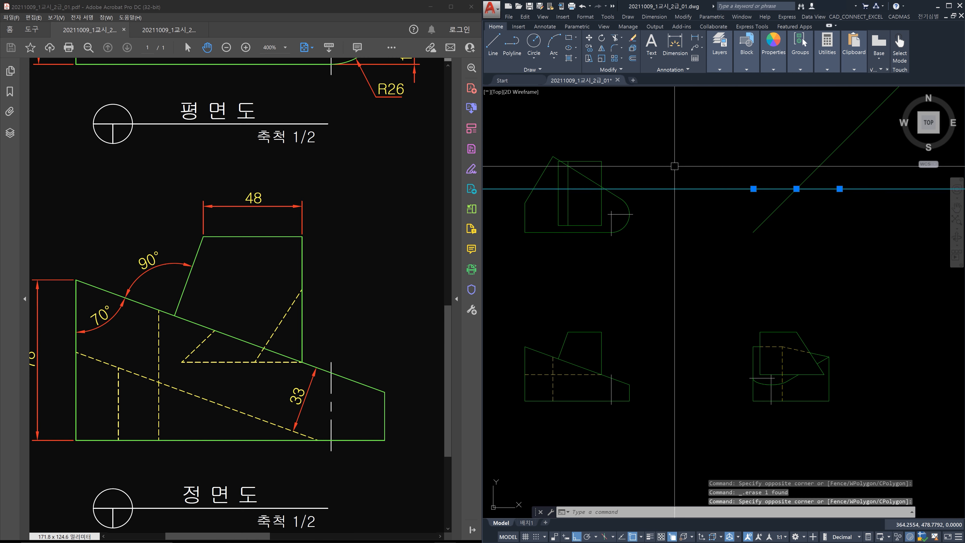
pyautogui.click(568, 217)
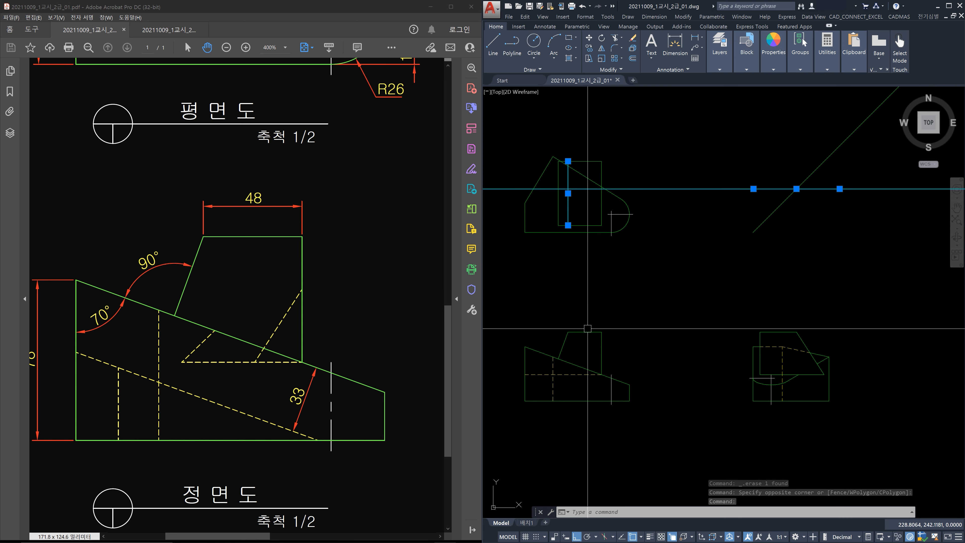
pyautogui.press('Escape')
pyautogui.scroll(4, 593, 203)
pyautogui.write('ㅌr')
pyautogui.press('space')
pyautogui.click(694, 239)
pyautogui.click(651, 225)
pyautogui.press('space')
pyautogui.click(753, 207)
pyautogui.click(723, 179)
pyautogui.press('space')
# Step: Trim the top view's horizontal line and inner vertical line so they meet in a corner inside the block
pyautogui.press('space')
pyautogui.click(610, 202)
pyautogui.click(578, 185)
pyautogui.press('space')
pyautogui.click(582, 196)
pyautogui.click(590, 184)
pyautogui.press('Escape')
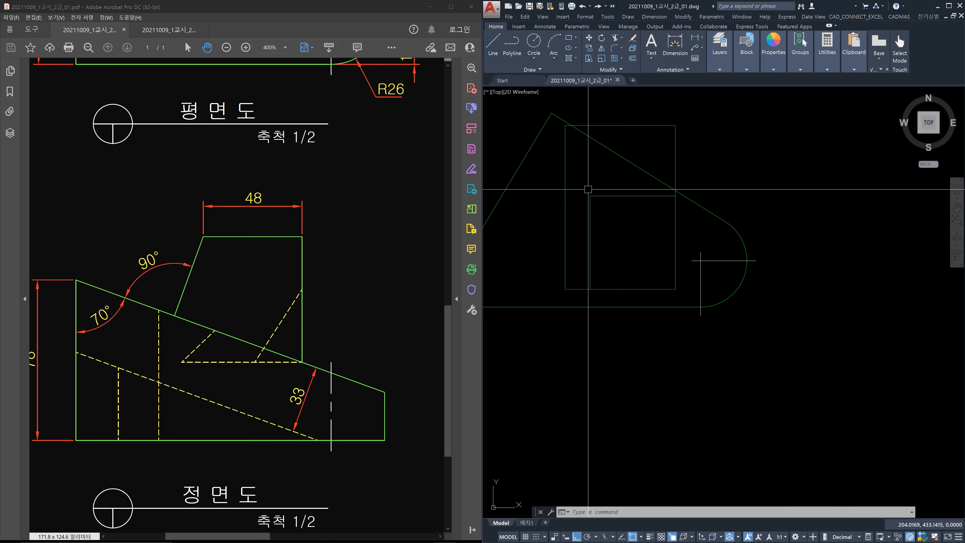
# Step: Compare the block's slanted edges in the front and side views with the block's outline in the top view
pyautogui.scroll(-2, 644, 267)
pyautogui.moveTo(668, 318); pyautogui.dragTo(647, 257, button='middle')
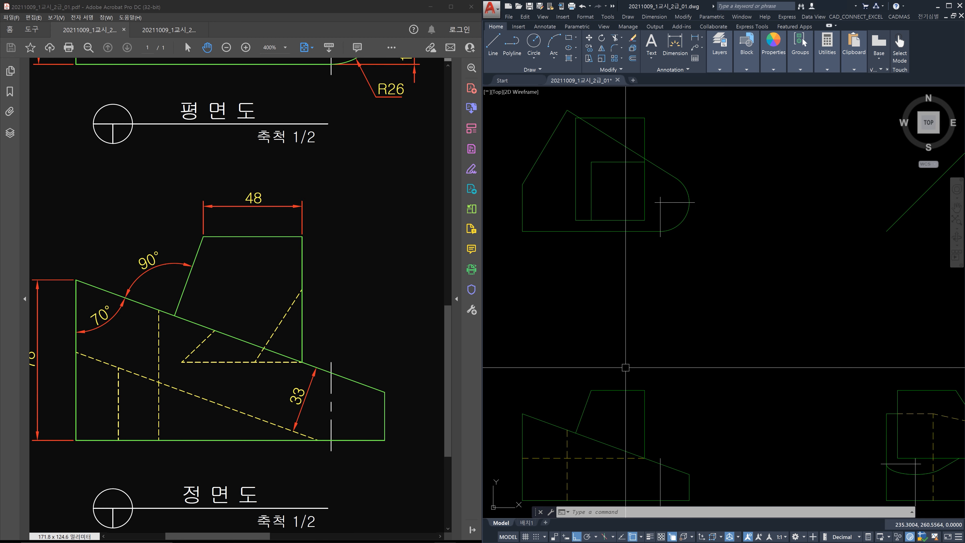
pyautogui.click(601, 418)
pyautogui.click(564, 407)
pyautogui.moveTo(698, 432); pyautogui.dragTo(604, 417, button='middle')
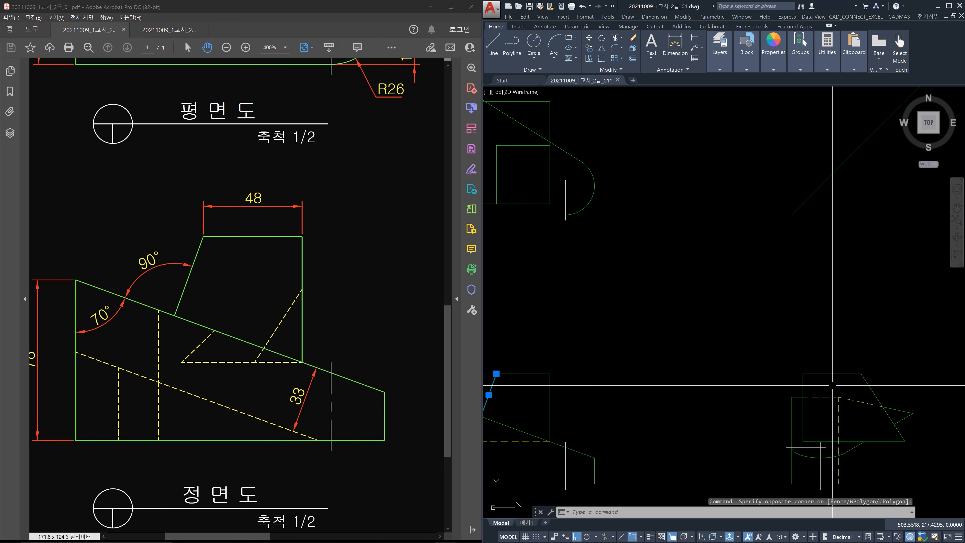
pyautogui.click(876, 389)
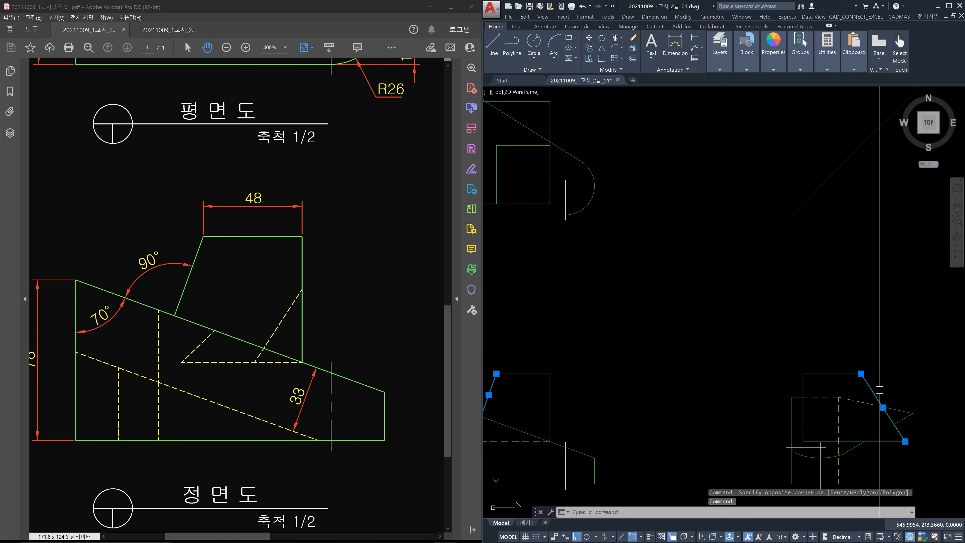
pyautogui.moveTo(545, 381); pyautogui.dragTo(655, 382, button='middle')
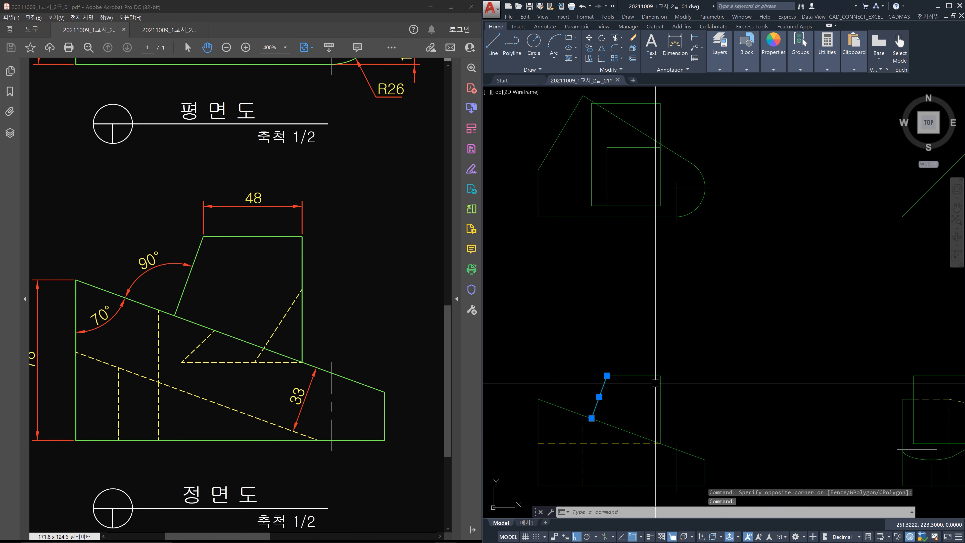
pyautogui.press('Escape')
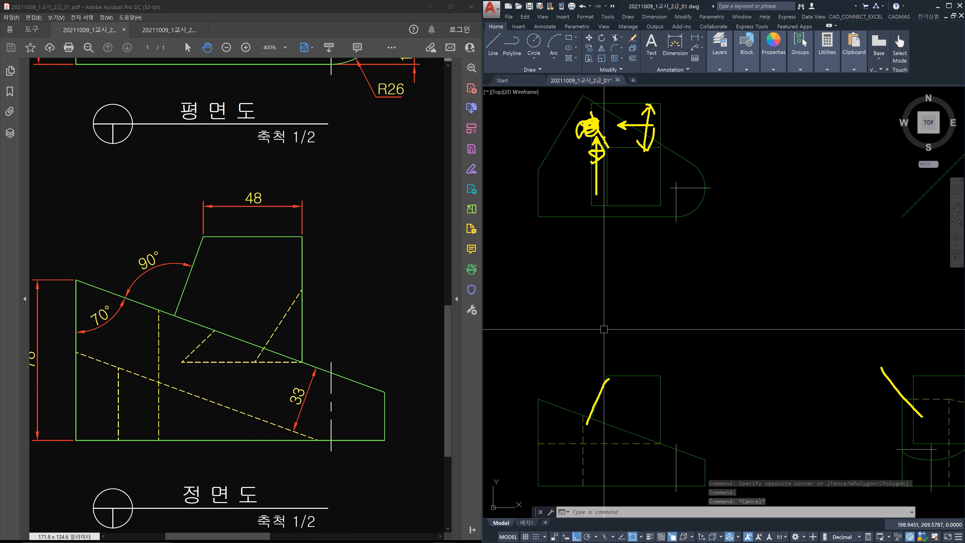
pyautogui.press('Escape')
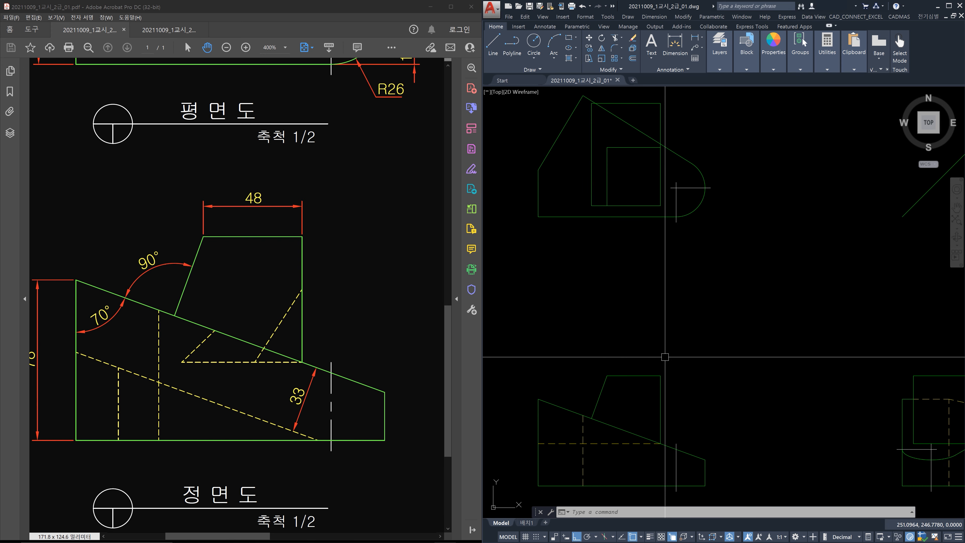
pyautogui.moveTo(618, 410); pyautogui.dragTo(618, 397, button='middle')
pyautogui.press('Escape')
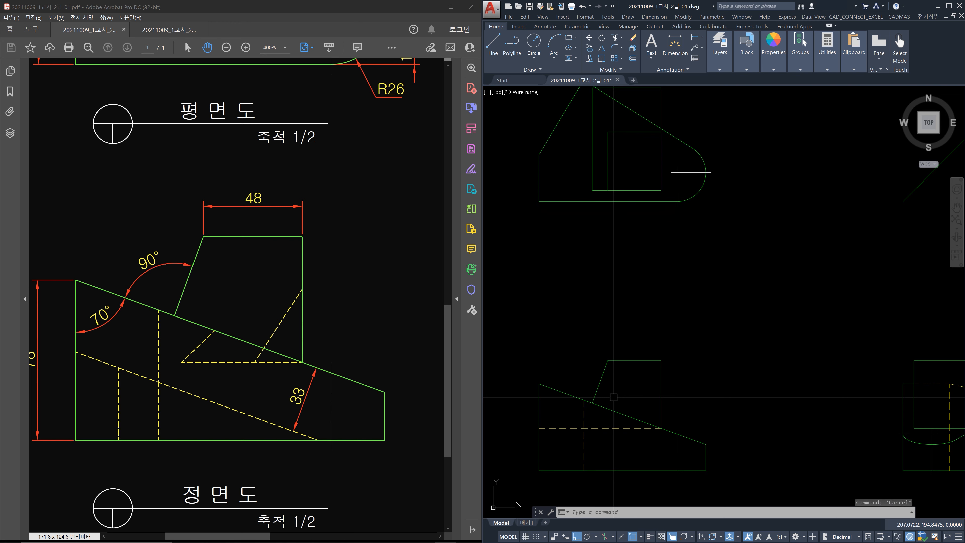
# Step: Extend the block's slanted left edge in the front view down to the dashed horizontal hidden line
pyautogui.write('ex')
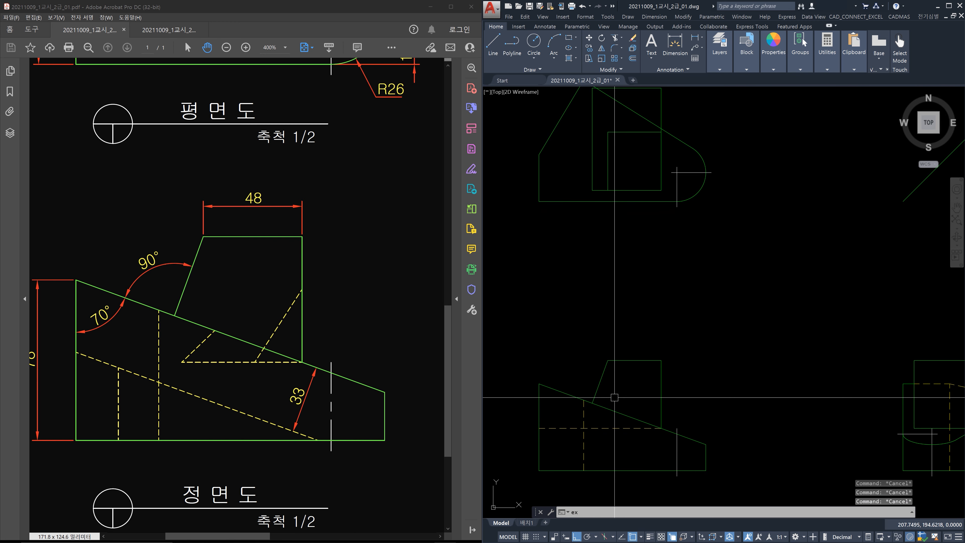
pyautogui.press('BackSpace')
pyautogui.press('BackSpace')
pyautogui.write('e')
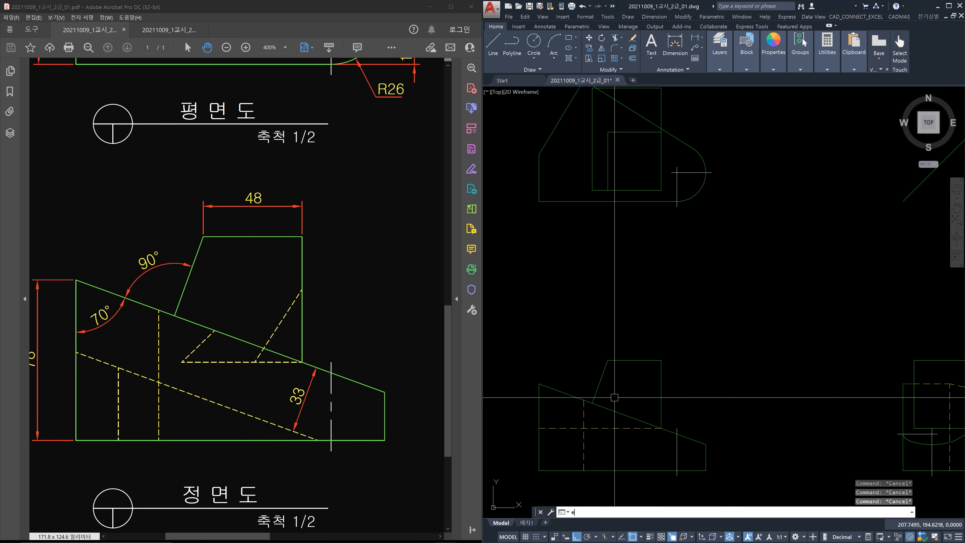
pyautogui.write('x')
pyautogui.press('Return')
pyautogui.click(602, 429)
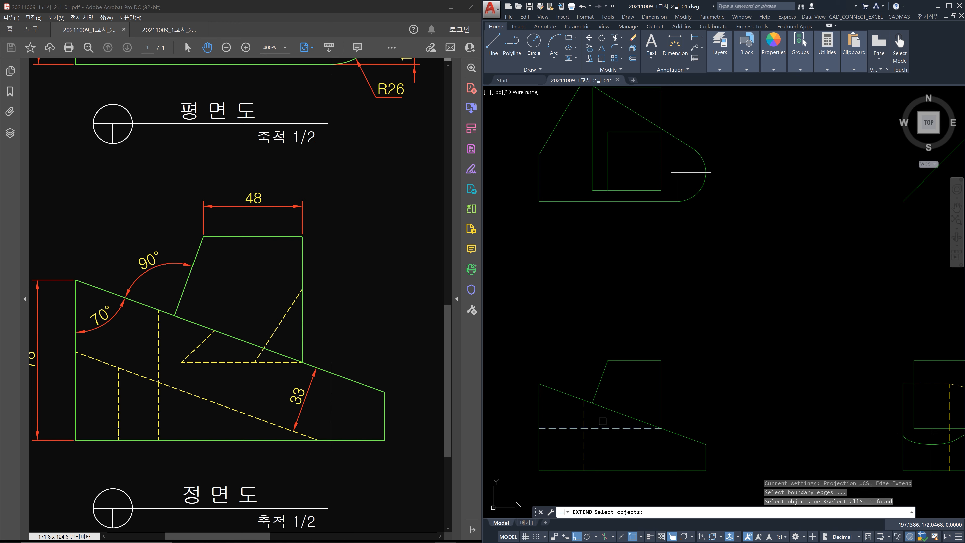
pyautogui.press('Return')
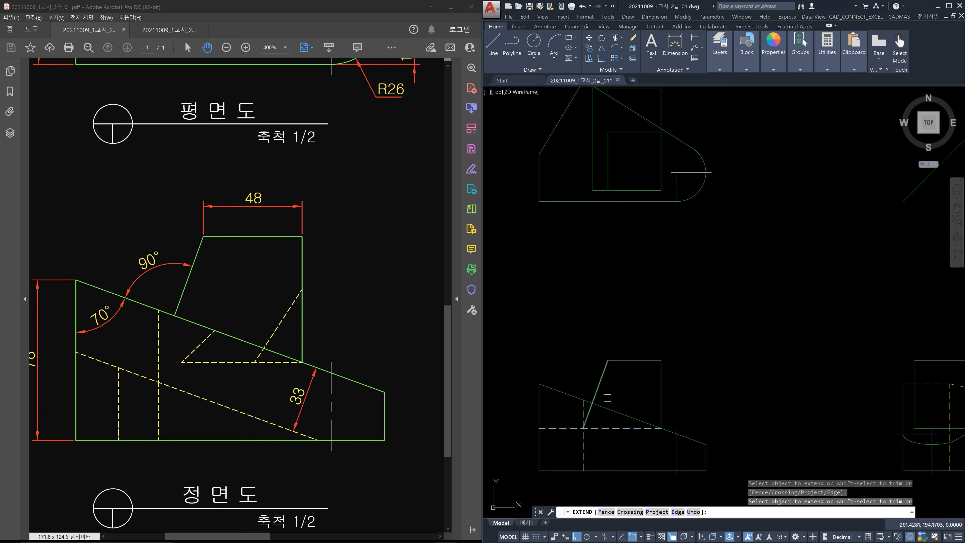
pyautogui.press('Escape')
# Step: Draw a vertical construction line through the lower end of the front view's extended slanted edge, up across the top view
pyautogui.scroll(5, 592, 429)
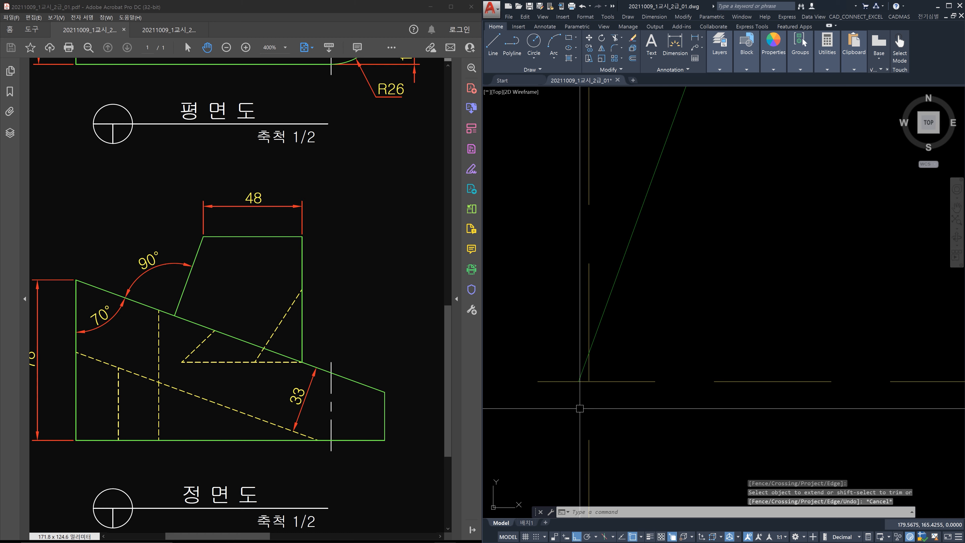
pyautogui.write('xl')
pyautogui.press('Return')
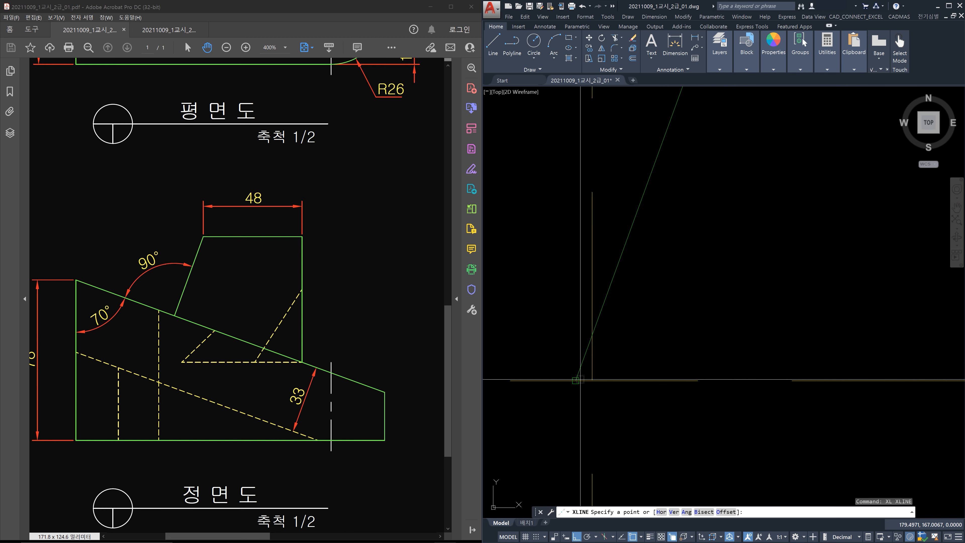
pyautogui.click(576, 381)
pyautogui.scroll(-4, 629, 197)
pyautogui.moveTo(629, 198)
pyautogui.mouseDown(button='middle')
pyautogui.moveTo(604, 320)
pyautogui.moveTo(601, 458)
pyautogui.mouseUp(button='middle')
pyautogui.scroll(-1, 602, 458)
pyautogui.moveTo(635, 300)
pyautogui.mouseDown(button='middle')
pyautogui.moveTo(616, 473)
pyautogui.moveTo(629, 341)
pyautogui.mouseUp(button='middle')
pyautogui.scroll(-5, 631, 323)
pyautogui.click(637, 317)
pyautogui.press('Escape')
# Step: Extend the block's upper horizontal edge in the top view to the vertical construction line
pyautogui.scroll(6, 627, 247)
pyautogui.write('ex')
pyautogui.press('Return')
pyautogui.click(589, 135)
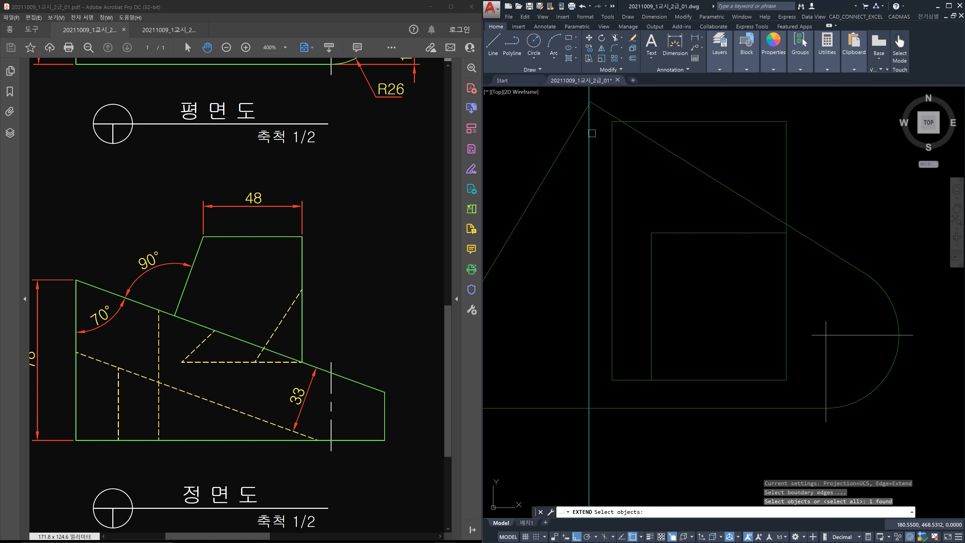
pyautogui.press('Return')
pyautogui.click(648, 121)
pyautogui.press('Return')
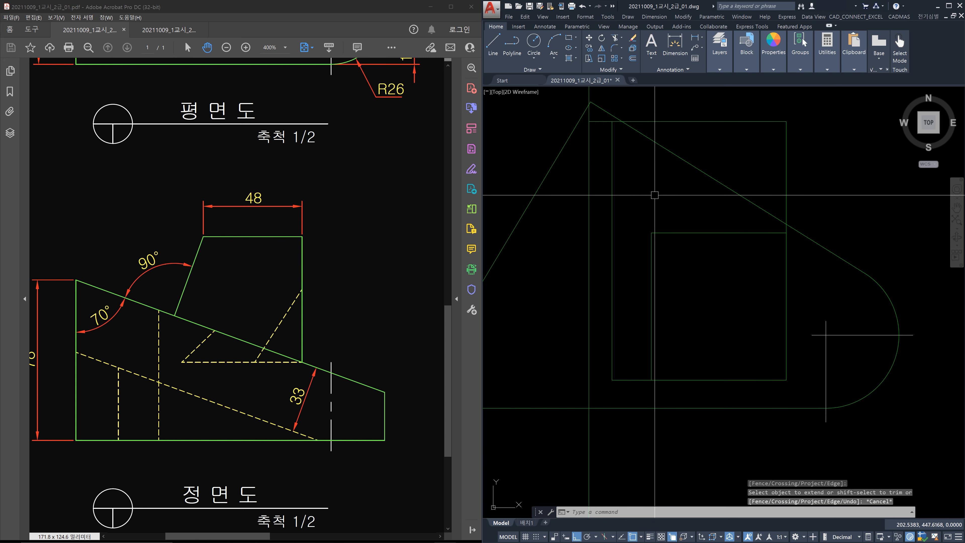
# Step: Draw a line from the inner corner of the block in the top view to the left end of the extended upper edge
pyautogui.write('l')
pyautogui.press('Return')
pyautogui.click(651, 233)
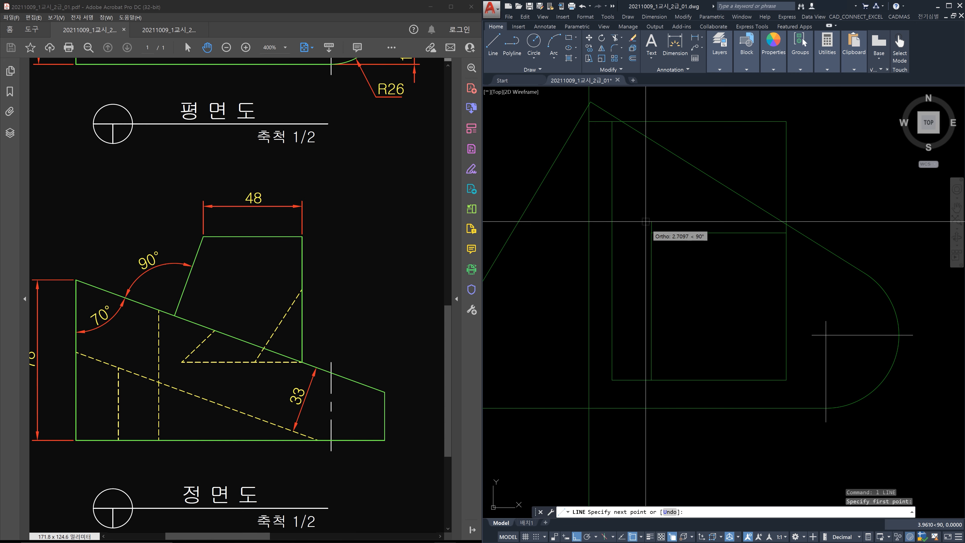
pyautogui.click(589, 122)
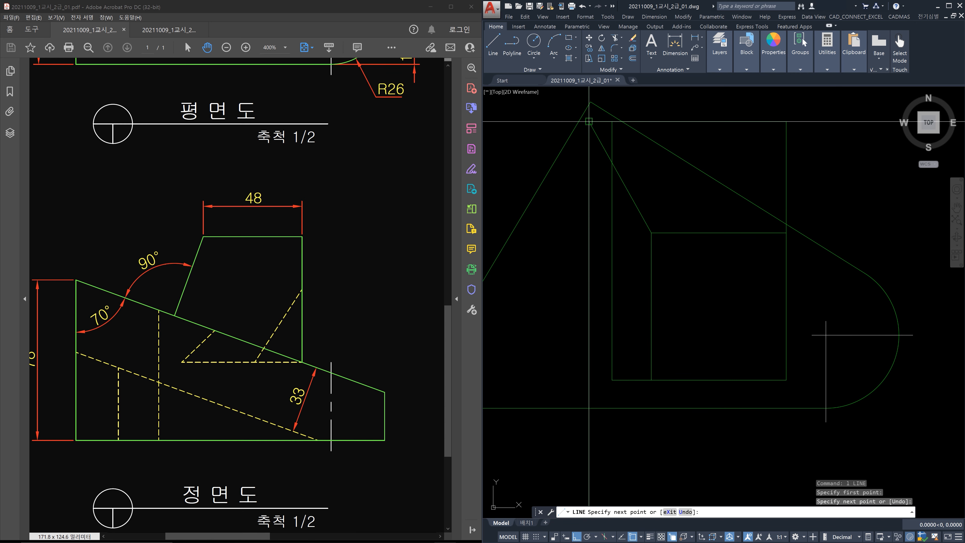
pyautogui.press('Escape')
# Step: Try to trim the part of the block's left vertical edge above the diagonal line in the top view
pyautogui.write('TR')
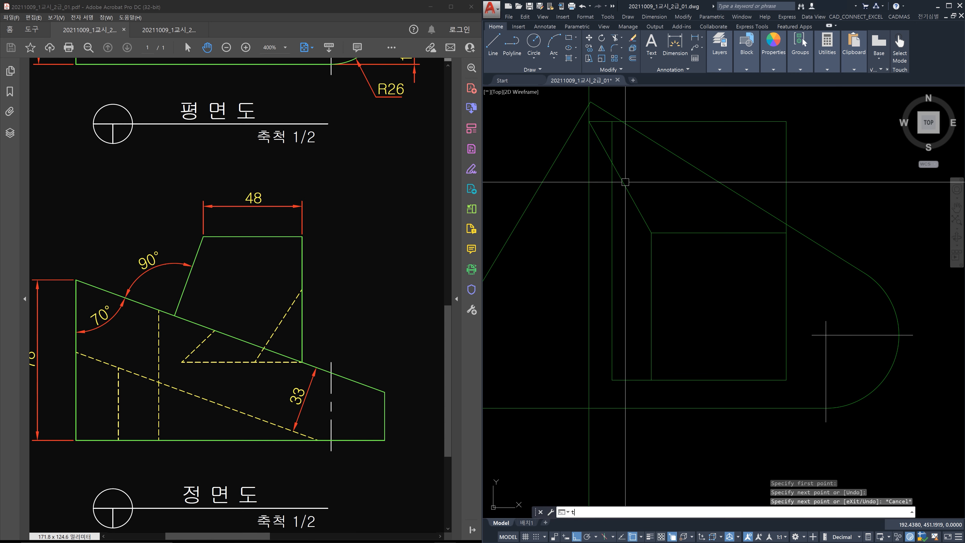
pyautogui.press('Return')
pyautogui.press('Return')
pyautogui.click(611, 148)
pyautogui.press('Escape')
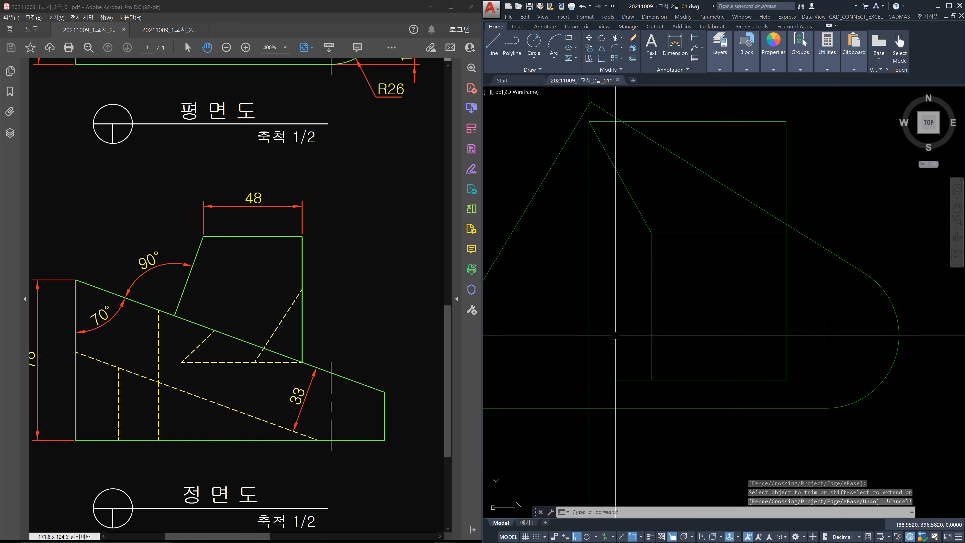
pyautogui.hotkey('ctrl', 'z')
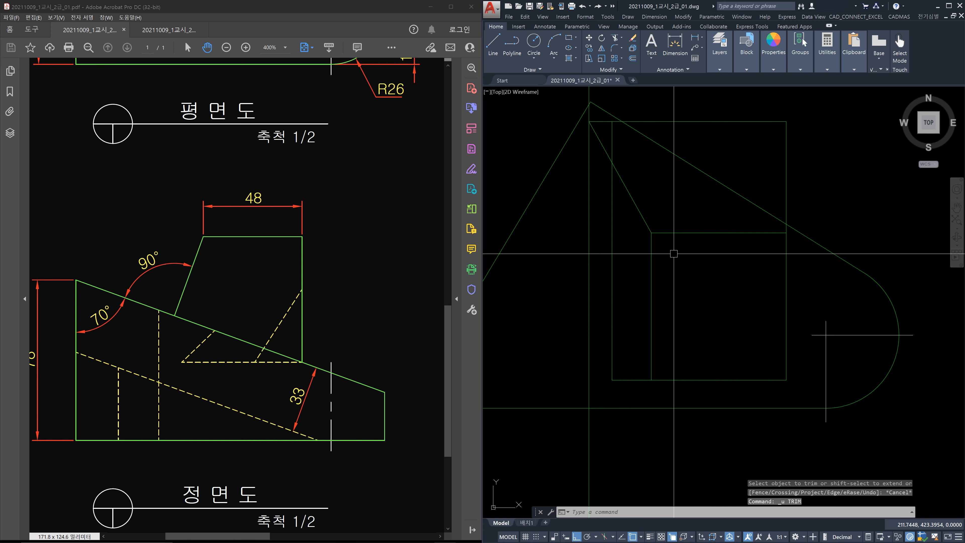
# Step: Move the diagonal line in the top view to the cyan 뷰포트 layer
pyautogui.click(654, 203)
pyautogui.click(633, 218)
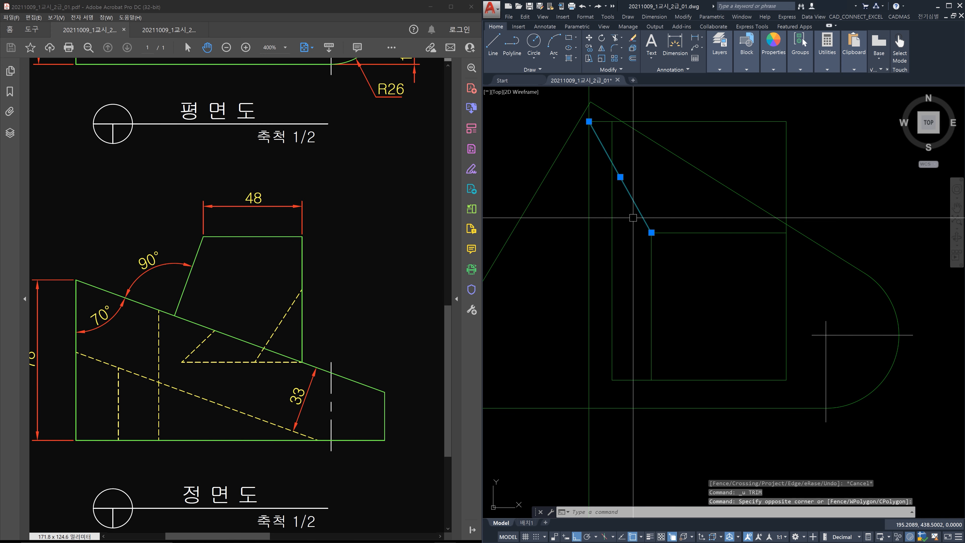
pyautogui.click(720, 71)
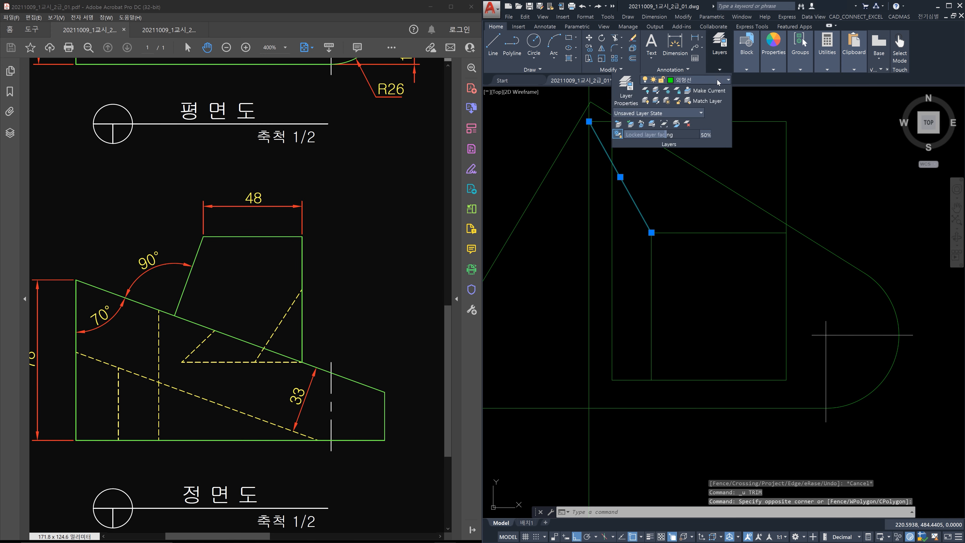
pyautogui.click(718, 81)
pyautogui.click(695, 132)
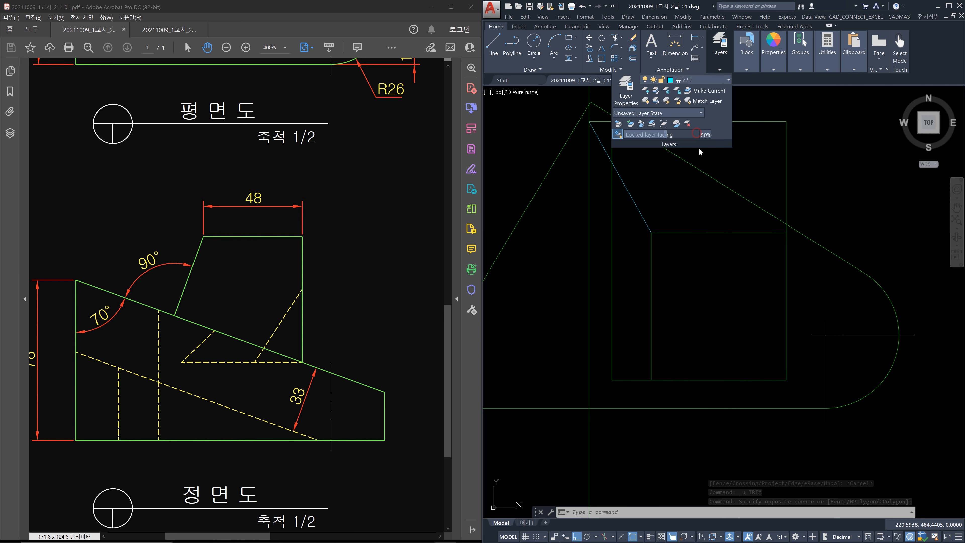
pyautogui.press('Escape')
pyautogui.press('Escape')
# Step: Erase the vertical construction line joining the front and top views, and undo the erasure
pyautogui.scroll(-4, 691, 215)
pyautogui.moveTo(691, 249); pyautogui.dragTo(684, 192, button='middle')
pyautogui.click(644, 304)
pyautogui.press('Delete')
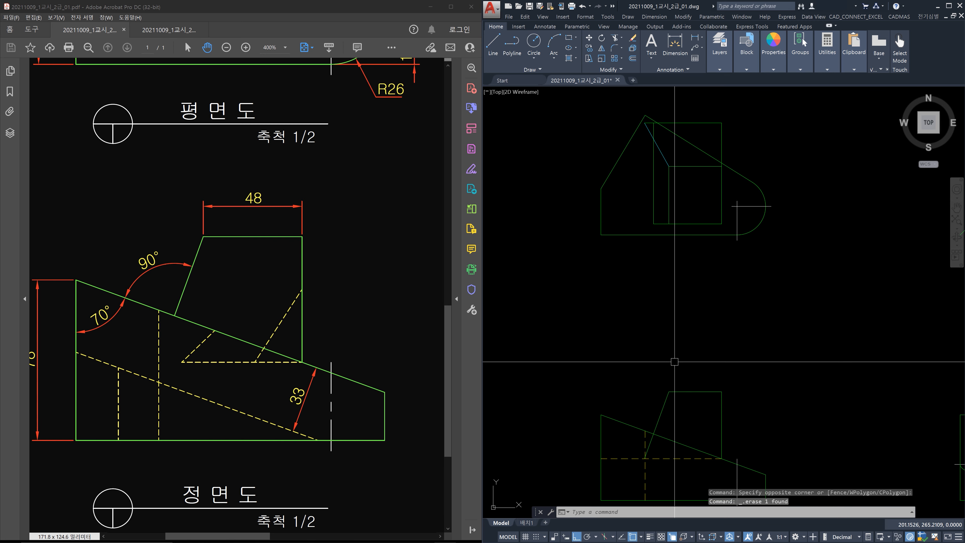
pyautogui.hotkey('ctrl', 'z')
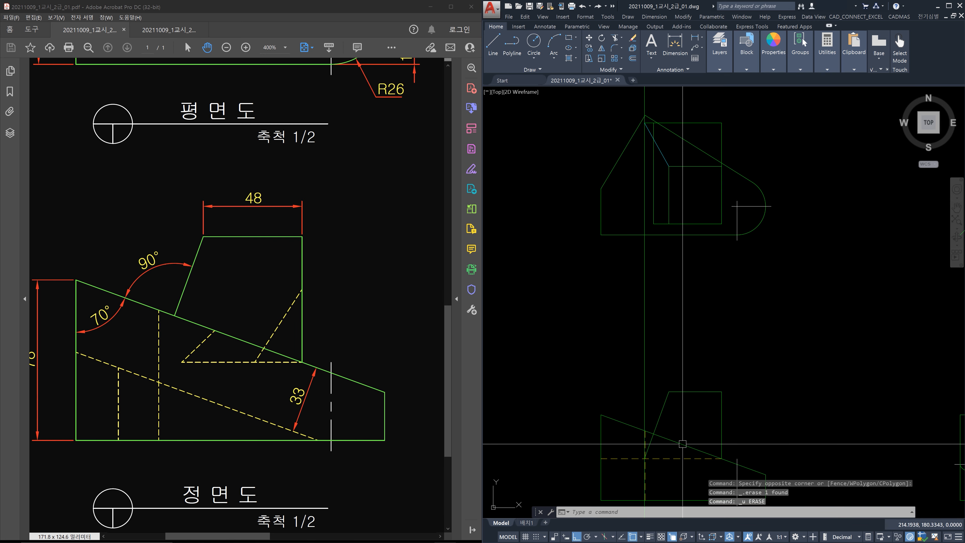
# Step: Remove the vertical construction line and trim the front view's slanted edge back to the base's sloping top edge
pyautogui.click(655, 398)
pyautogui.click(608, 366)
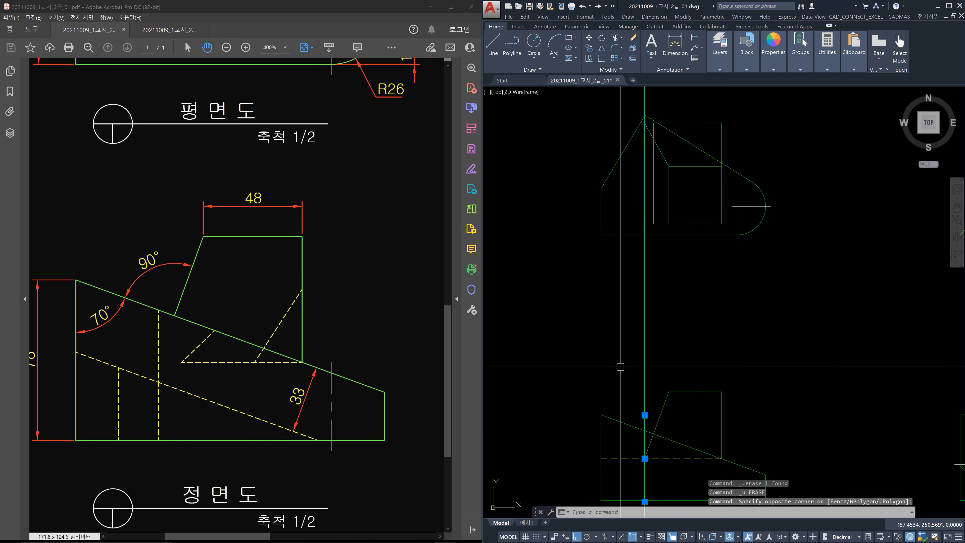
pyautogui.write('tr')
pyautogui.press('Return')
pyautogui.scroll(4, 665, 436)
pyautogui.click(646, 409)
pyautogui.click(604, 427)
pyautogui.press('Escape')
pyautogui.scroll(-5, 646, 422)
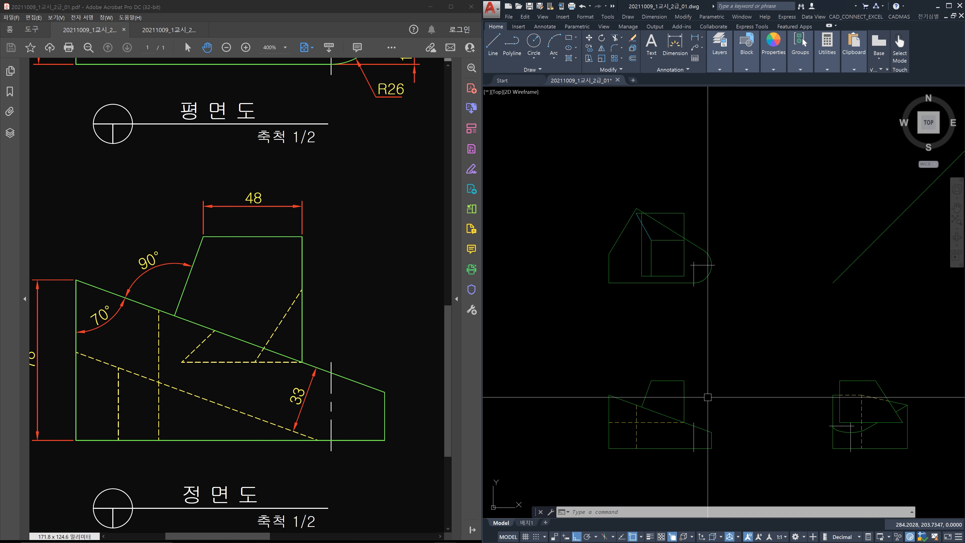
pyautogui.scroll(5, 635, 225)
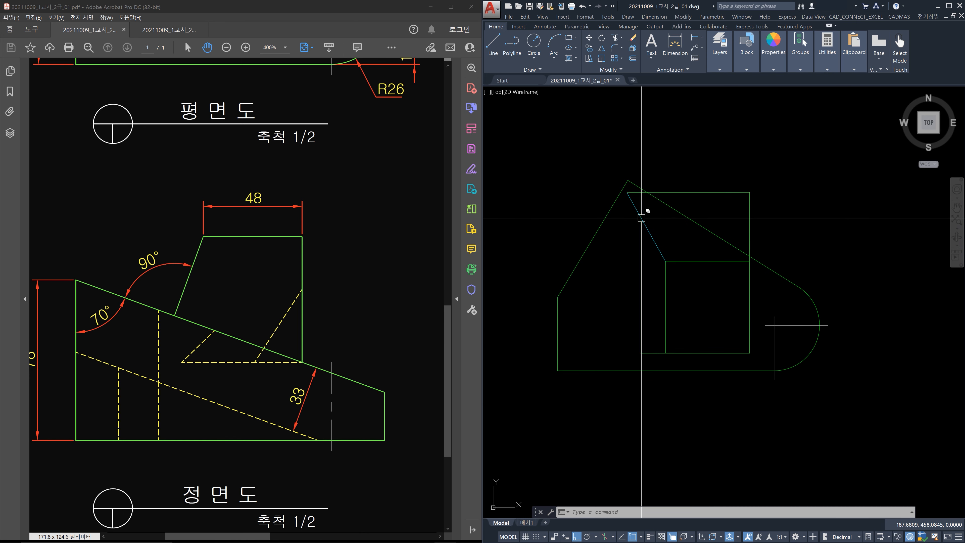
# Step: Examine the diagonal line in the top view and where the slanted edge meets the base's slope in the front view
pyautogui.press('Escape')
pyautogui.press('Escape')
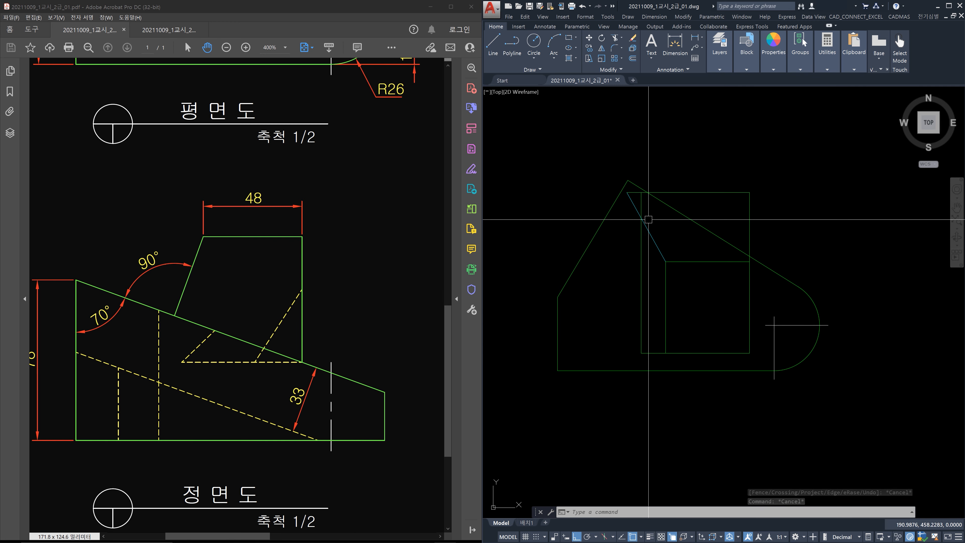
pyautogui.click(635, 206)
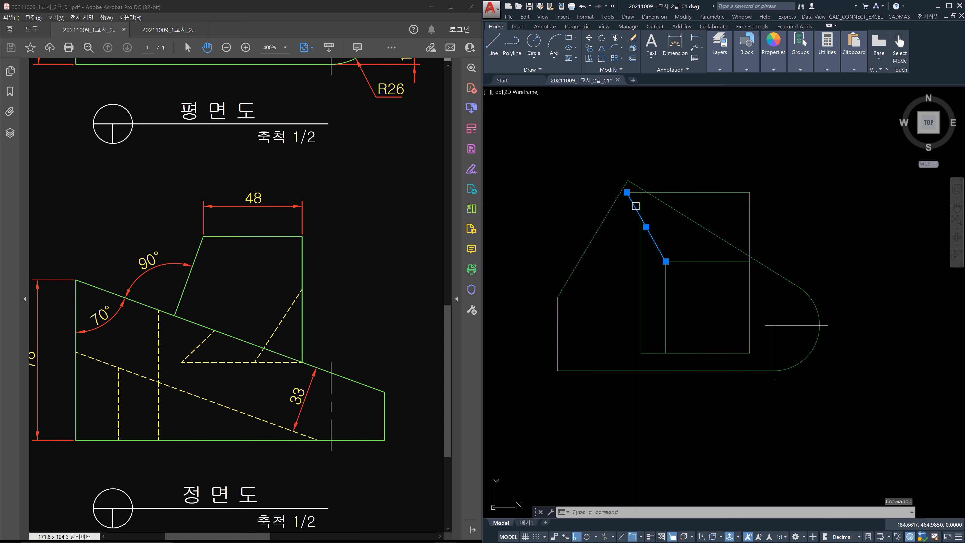
pyautogui.press('Escape')
pyautogui.press('Escape')
pyautogui.scroll(-4, 679, 259)
pyautogui.moveTo(685, 346); pyautogui.dragTo(688, 352, button='middle')
pyautogui.scroll(4, 691, 456)
pyautogui.click(649, 308)
pyautogui.click(650, 363)
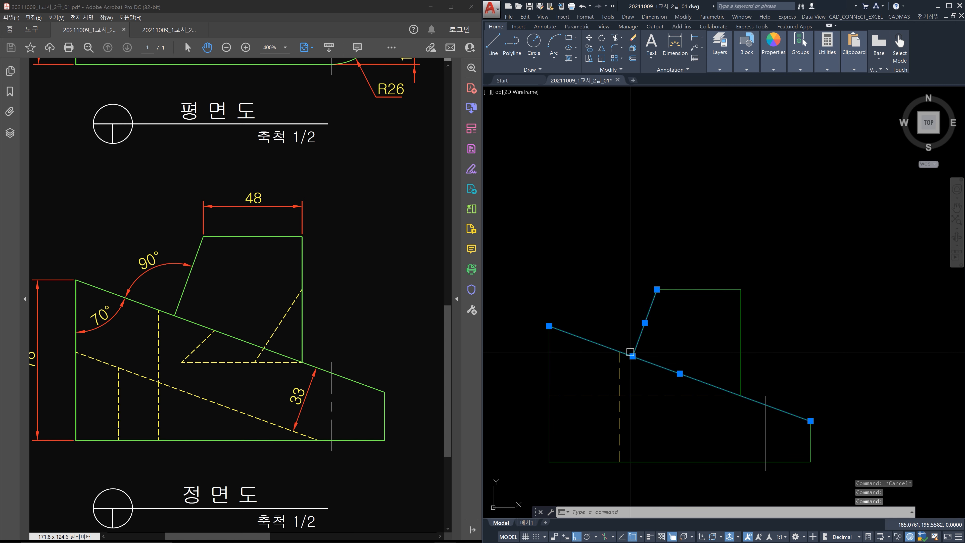
pyautogui.press('Escape')
pyautogui.press('Escape')
# Step: Draw a horizontal construction line through the lower end of the front view's slanted block edge, crossing the side view
pyautogui.write('xl')
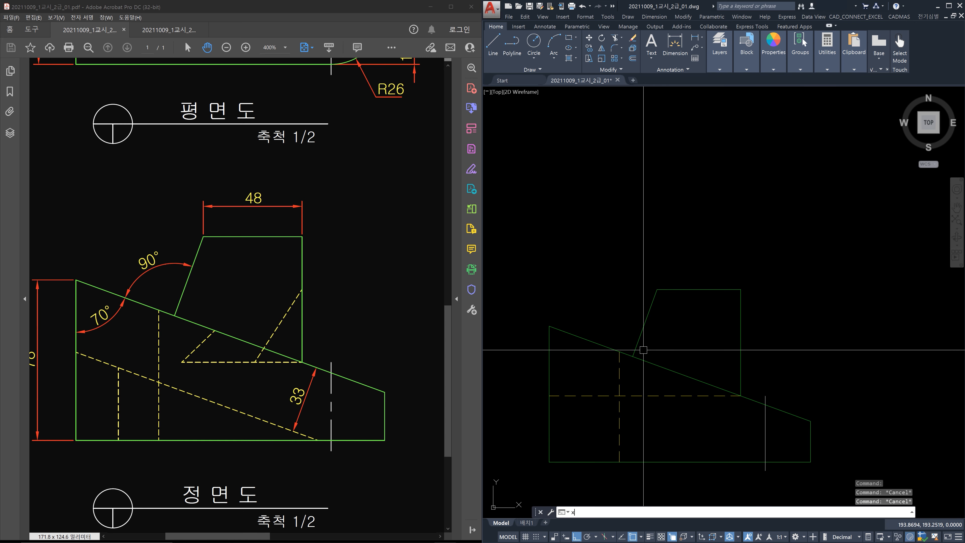
pyautogui.press('Return')
pyautogui.click(633, 356)
pyautogui.click(841, 350)
pyautogui.press('Escape')
pyautogui.scroll(-4, 855, 367)
pyautogui.moveTo(855, 373); pyautogui.dragTo(577, 382, button='middle')
pyautogui.scroll(4, 727, 375)
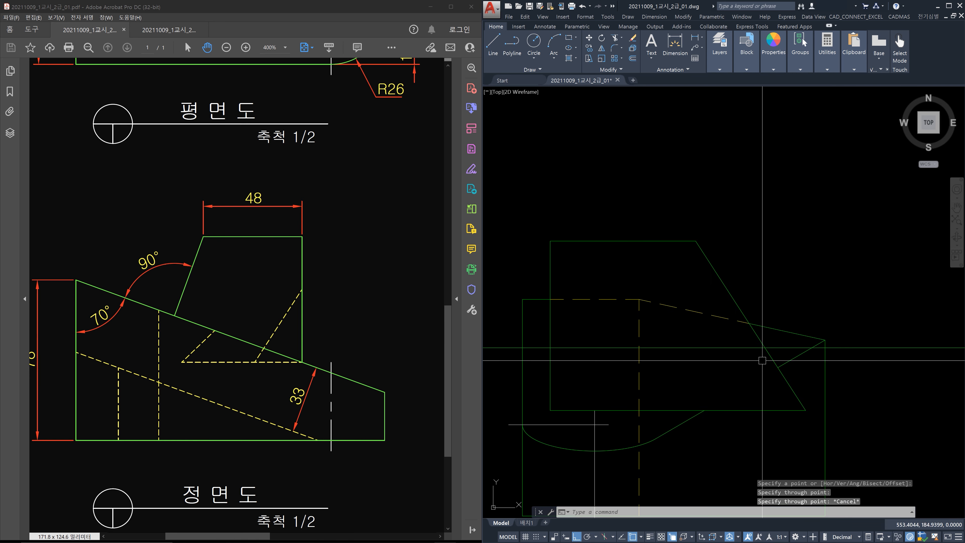
# Step: Trim the horizontal construction line in the side view to the block's left vertical and slanted right edges
pyautogui.scroll(2, 753, 358)
pyautogui.write('tr')
pyautogui.press('Return')
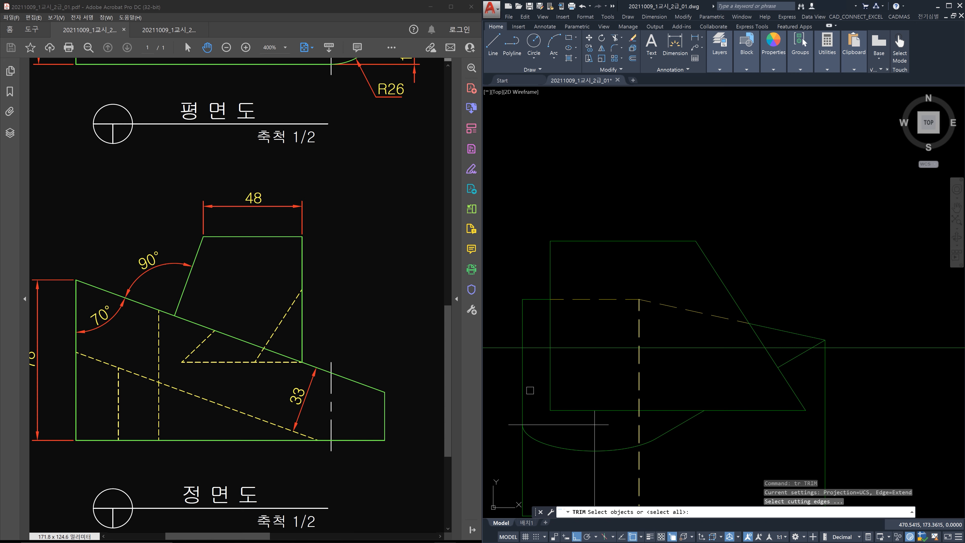
pyautogui.click(551, 374)
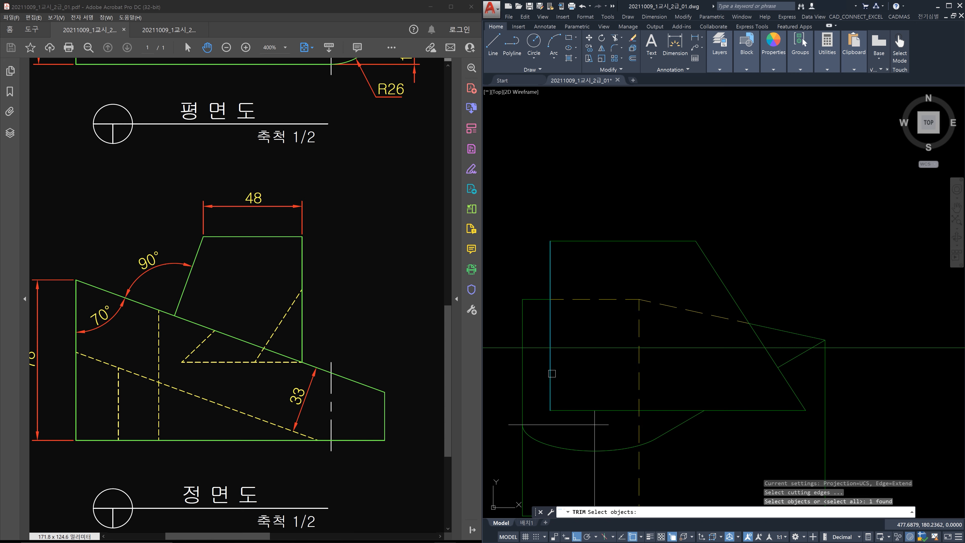
pyautogui.click(791, 386)
pyautogui.press('Return')
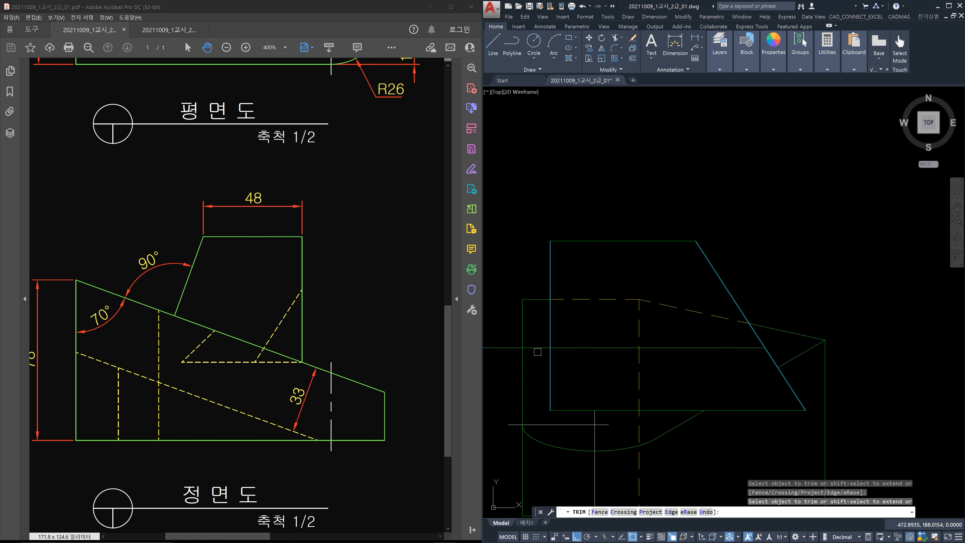
pyautogui.press('Escape')
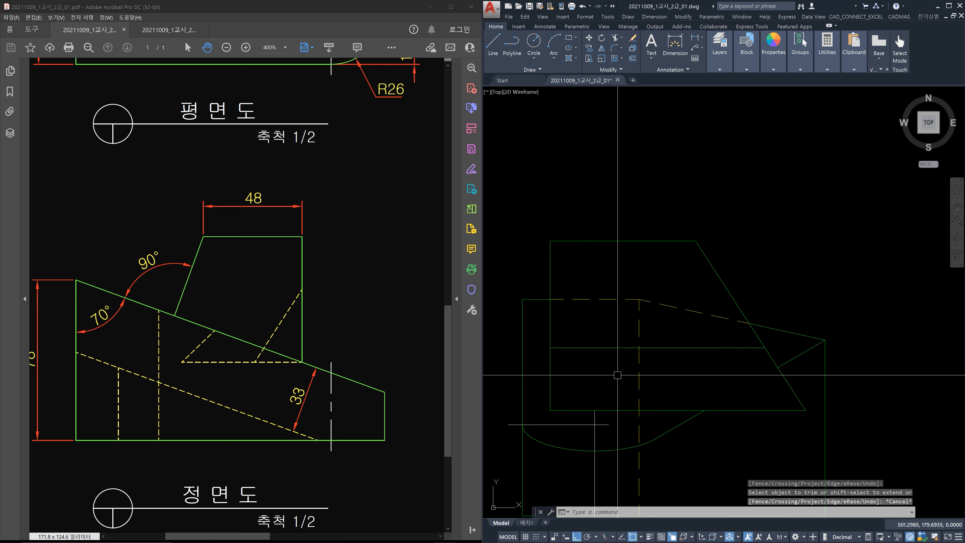
pyautogui.click(695, 354)
pyautogui.click(678, 339)
pyautogui.press('Escape')
pyautogui.scroll(-4, 686, 336)
pyautogui.moveTo(612, 340); pyautogui.dragTo(820, 327, button='middle')
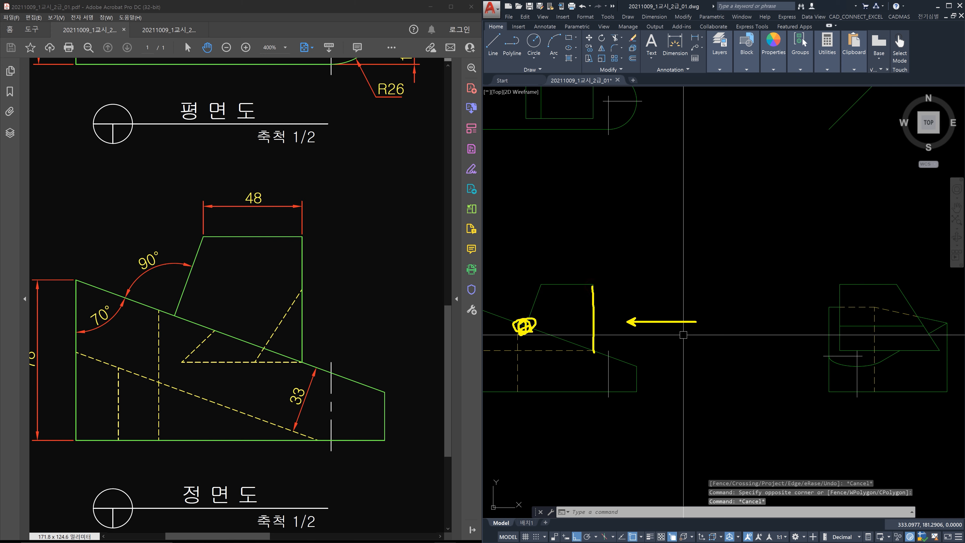
pyautogui.press('Escape')
# Step: Match the new horizontal line in the side view to the properties of the dashed hidden line above it
pyautogui.scroll(2, 678, 345)
pyautogui.moveTo(715, 340); pyautogui.dragTo(461, 368, button='middle')
pyautogui.write('ma')
pyautogui.press('Return')
pyautogui.click(700, 315)
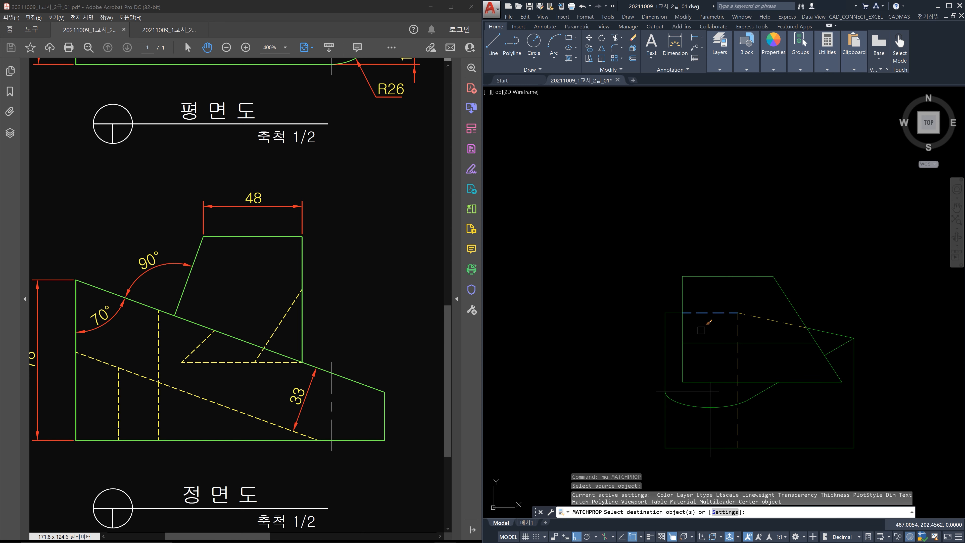
pyautogui.click(703, 341)
pyautogui.press('Escape')
# Step: Examine the new hidden line in the side view and the block's left vertical edge in the top view
pyautogui.click(685, 342)
pyautogui.click(680, 339)
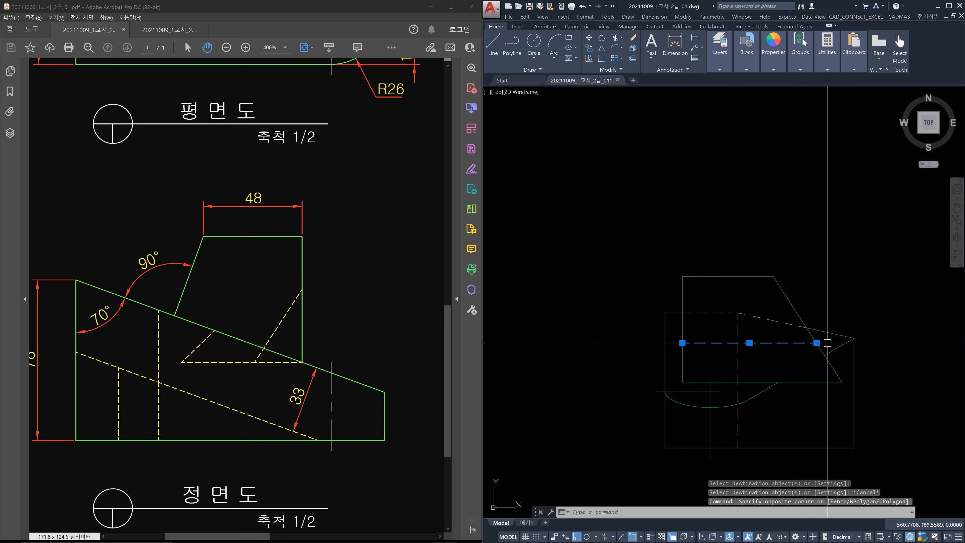
pyautogui.press('Escape')
pyautogui.press('Escape')
pyautogui.click(799, 351)
pyautogui.click(772, 332)
pyautogui.scroll(-2, 781, 345)
pyautogui.scroll(-2, 776, 344)
pyautogui.scroll(6, 577, 218)
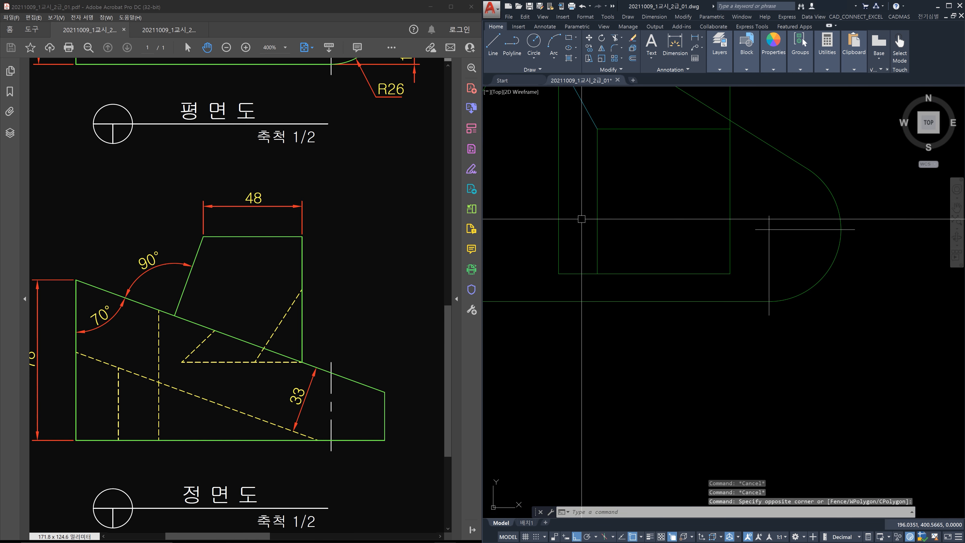
pyautogui.click(538, 199)
pyautogui.click(567, 239)
pyautogui.press('Escape')
# Step: Draw horizontal and vertical construction lines through the lower end of the slanted block edge in the front view
pyautogui.scroll(-3, 617, 362)
pyautogui.moveTo(617, 363); pyautogui.dragTo(625, 226, button='middle')
pyautogui.write('xl')
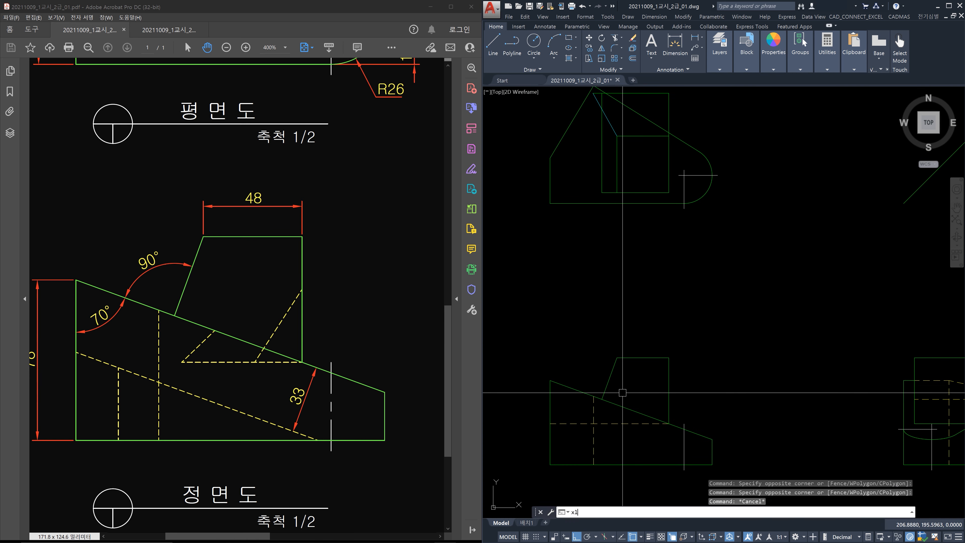
pyautogui.press('Return')
pyautogui.click(602, 399)
pyautogui.click(745, 417)
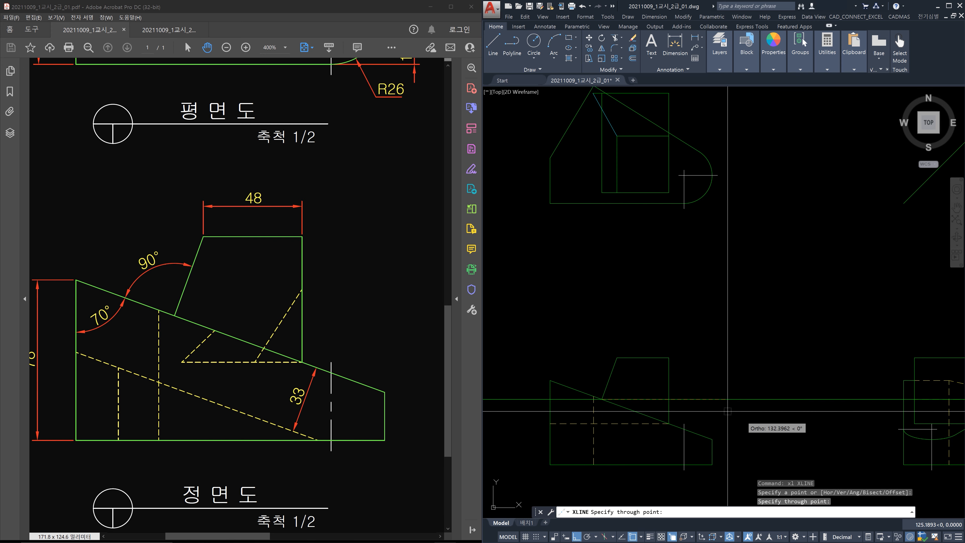
pyautogui.click(602, 240)
pyautogui.press('Escape')
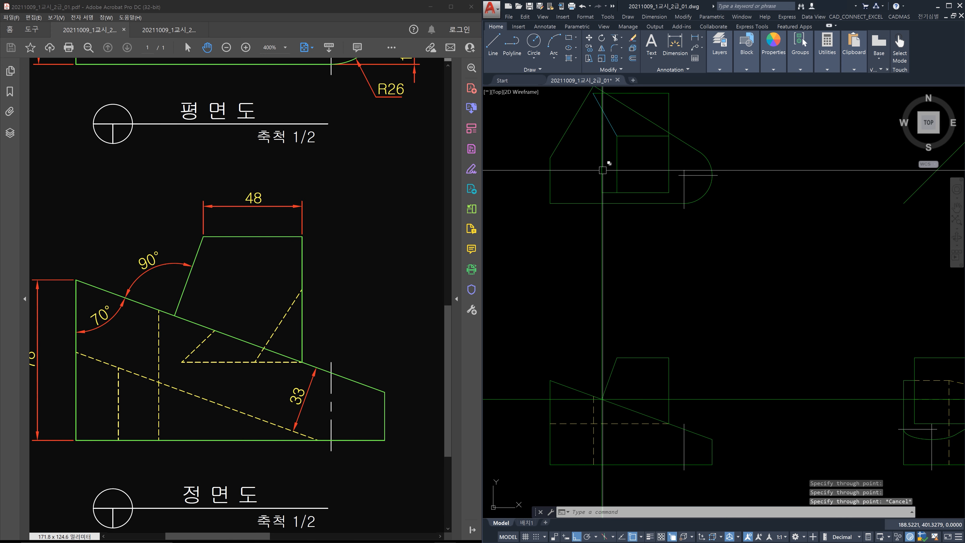
# Step: Erase the horizontal and vertical construction lines crossing at the front view's slanted edge
pyautogui.press('Escape')
pyautogui.click(773, 411)
pyautogui.click(760, 367)
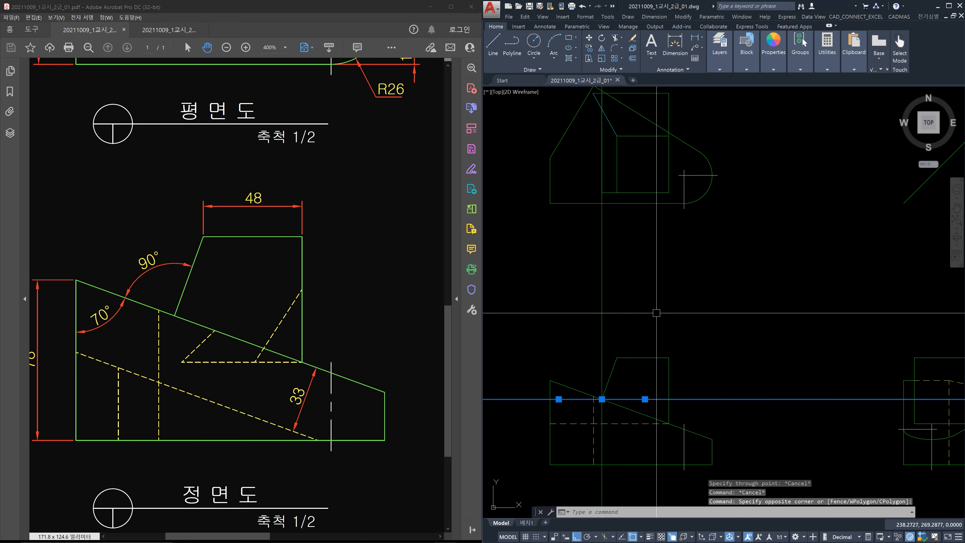
pyautogui.click(654, 315)
pyautogui.click(562, 308)
pyautogui.press('Delete')
# Step: Project the hidden line's right end from the side view up to the 45° line and horizontally across the top view with construction lines
pyautogui.moveTo(761, 380); pyautogui.dragTo(627, 382, button='middle')
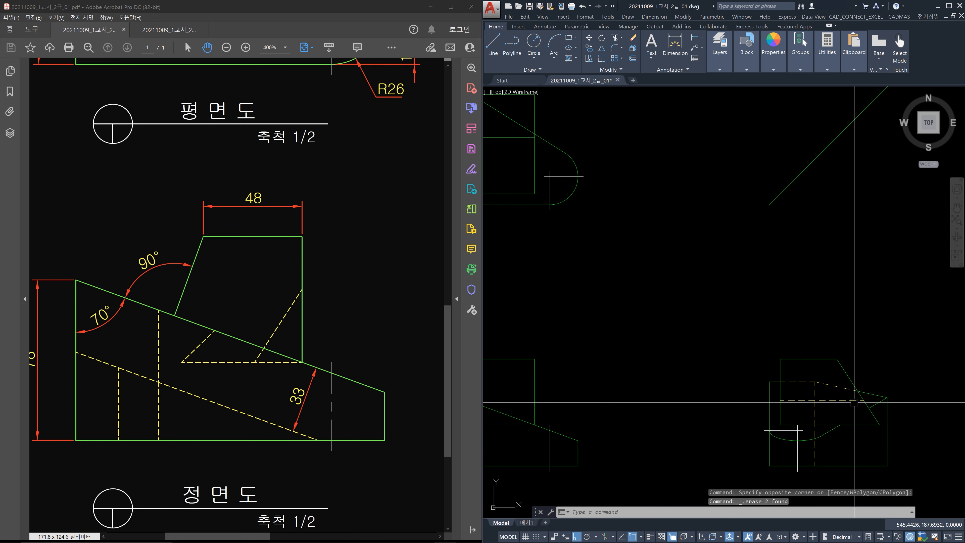
pyautogui.write('xl')
pyautogui.press('Return')
pyautogui.click(863, 400)
pyautogui.click(869, 248)
pyautogui.press('Escape')
pyautogui.press('Return')
pyautogui.click(863, 110)
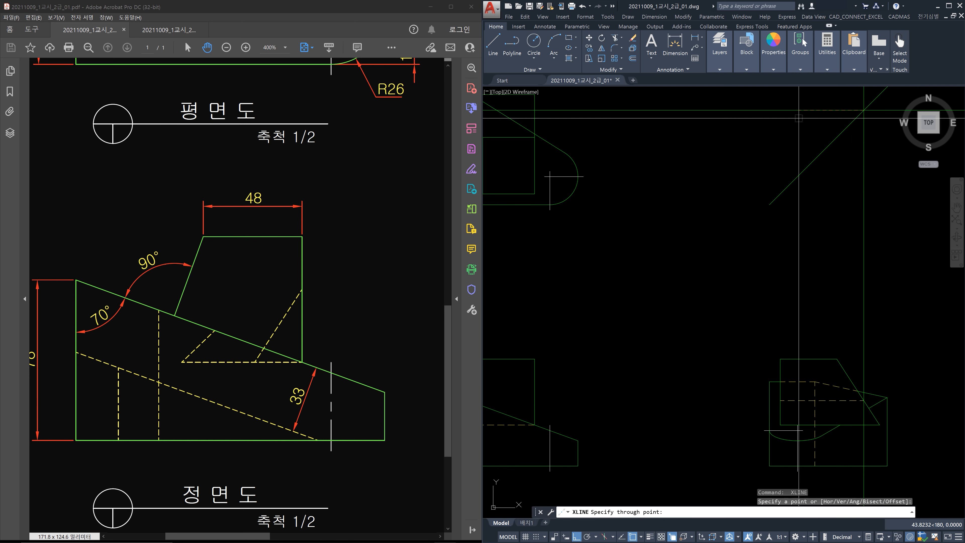
pyautogui.click(780, 122)
pyautogui.press('Escape')
# Step: Trim the part of the block's left vertical edge above the horizontal construction line in the top view
pyautogui.moveTo(747, 176); pyautogui.dragTo(913, 243, button='middle')
pyautogui.scroll(2, 654, 194)
pyautogui.moveTo(684, 187); pyautogui.dragTo(649, 227, button='middle')
pyautogui.write('tr')
pyautogui.press('Return')
pyautogui.click(784, 214)
pyautogui.click(766, 191)
pyautogui.press('Return')
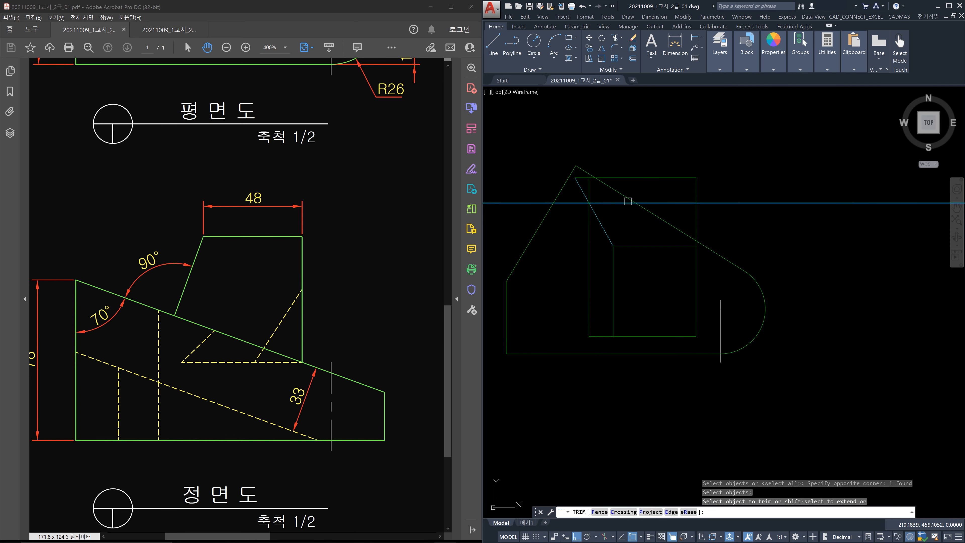
pyautogui.click(587, 190)
pyautogui.press('Escape')
# Step: Check the edge's intersection with the diagonal line, and erase the horizontal and vertical projection construction lines
pyautogui.scroll(6, 585, 196)
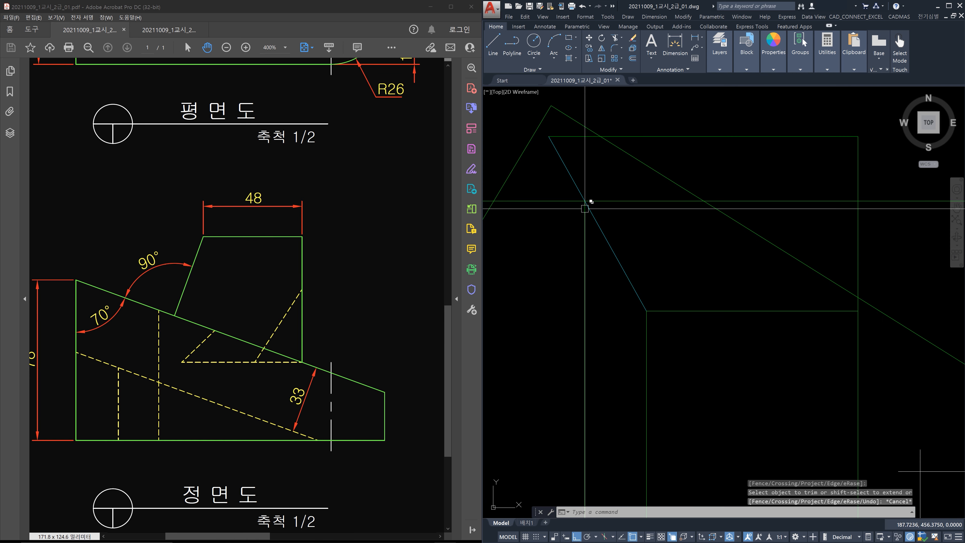
pyautogui.moveTo(581, 200); pyautogui.dragTo(659, 182, button='middle')
pyautogui.scroll(7, 606, 163)
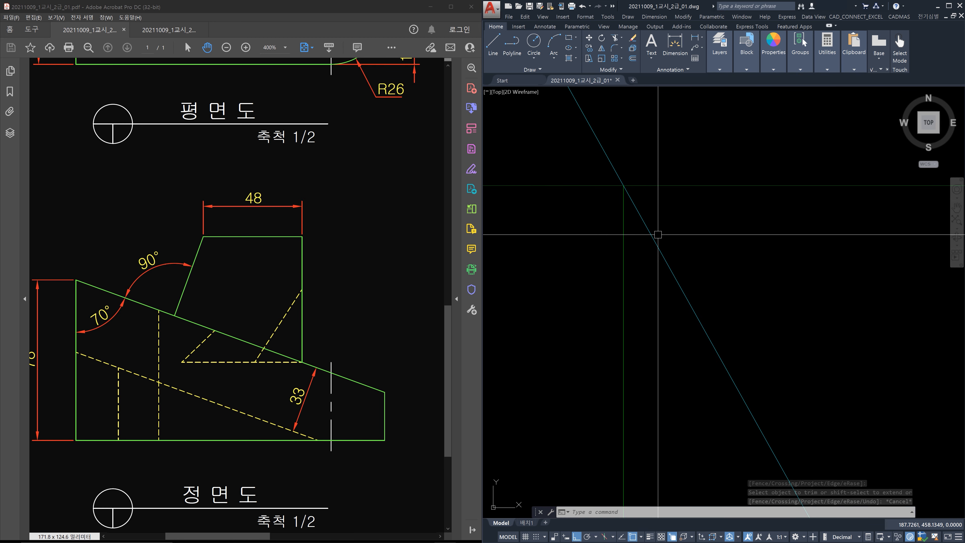
pyautogui.scroll(-6, 674, 240)
pyautogui.scroll(-2, 681, 240)
pyautogui.scroll(-10, 722, 277)
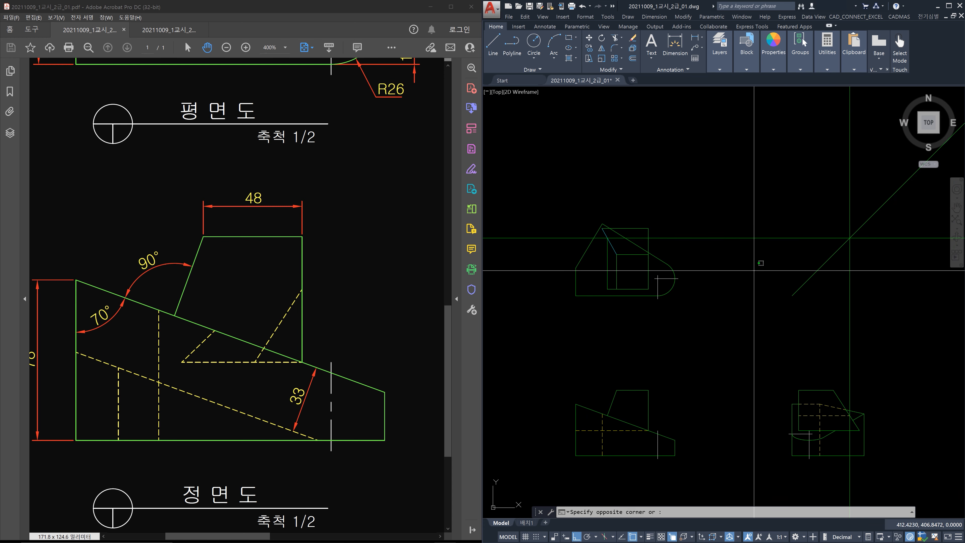
pyautogui.click(755, 271)
pyautogui.click(733, 215)
pyautogui.click(869, 327)
pyautogui.click(830, 324)
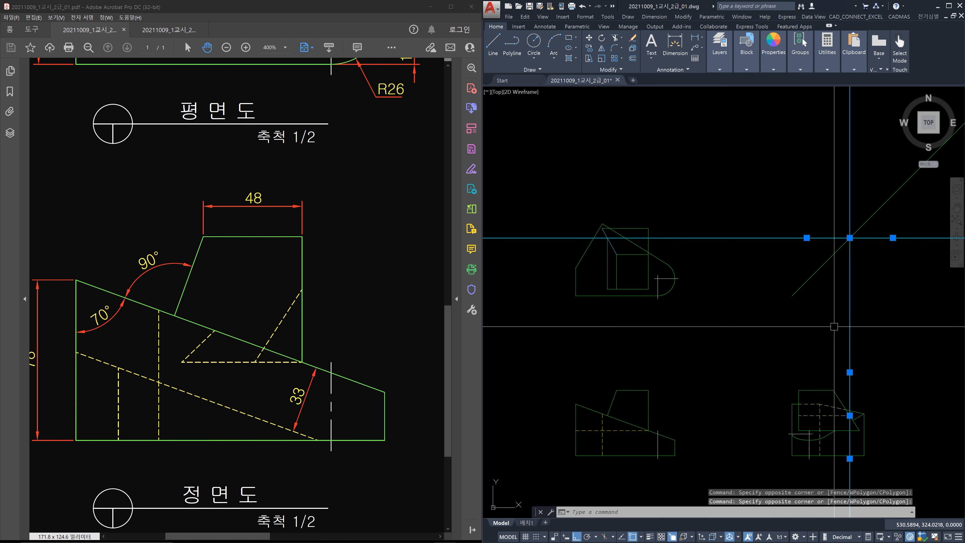
pyautogui.press('Delete')
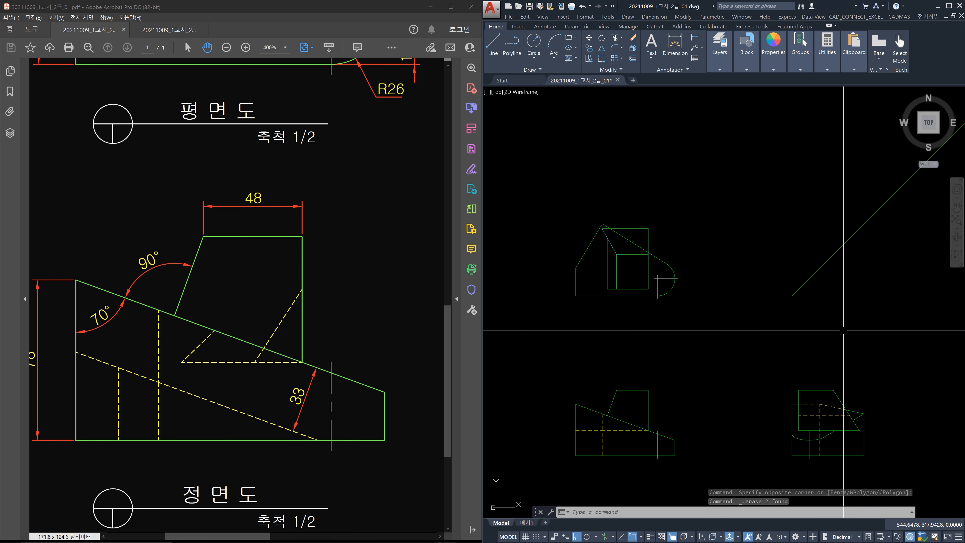
# Step: Try to trim the part of the diagonal line extending beyond the block's left vertical edge in the top view
pyautogui.scroll(6, 607, 242)
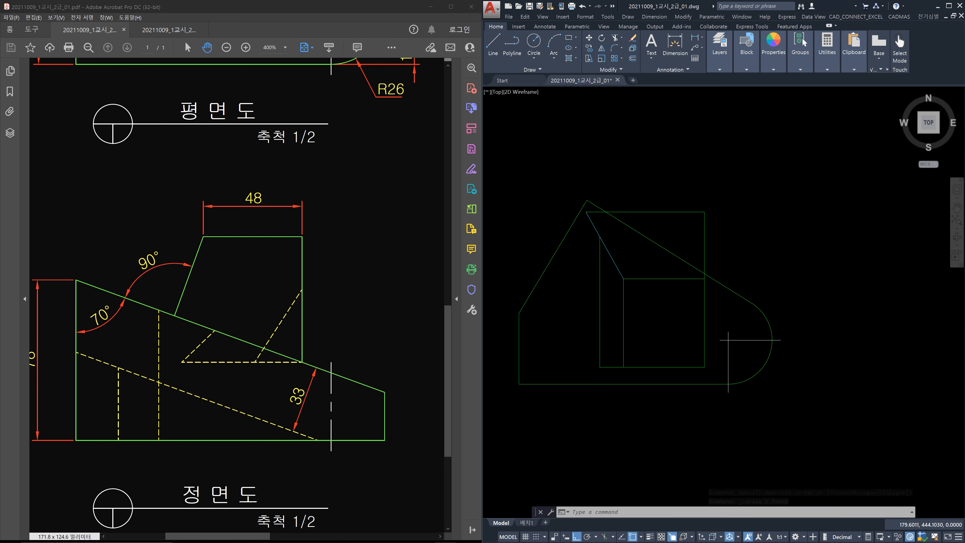
pyautogui.write('tr')
pyautogui.press('space')
pyautogui.click(628, 296)
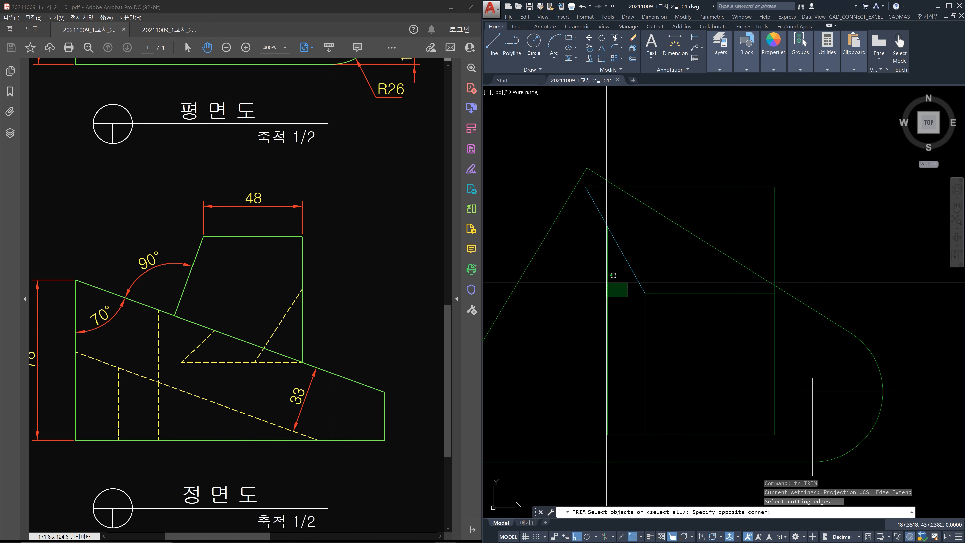
pyautogui.click(604, 281)
pyautogui.press('space')
pyautogui.click(604, 224)
pyautogui.press('Escape')
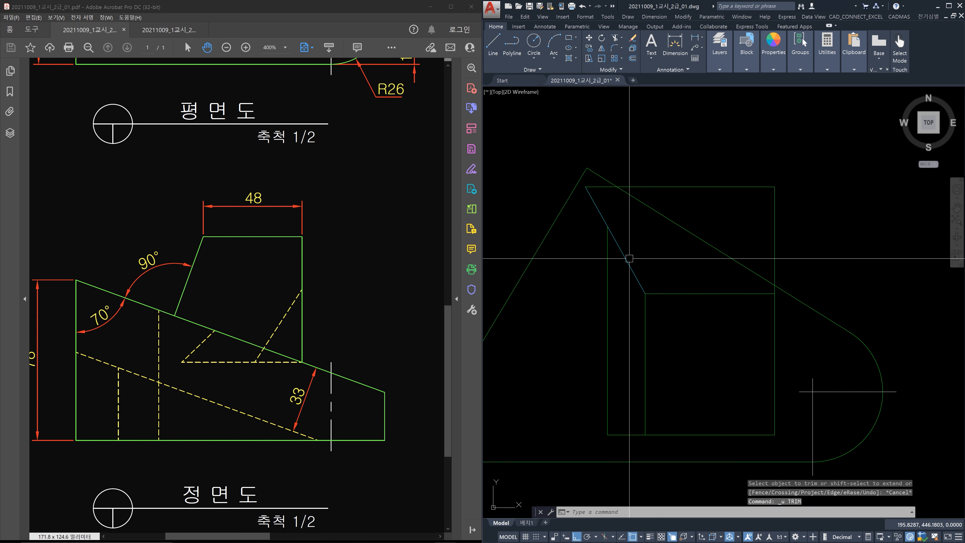
# Step: Replace the cyan diagonal in the top view with a line from the left vertical edge's upper end to the inner corner
pyautogui.click(629, 259)
pyautogui.press('Delete')
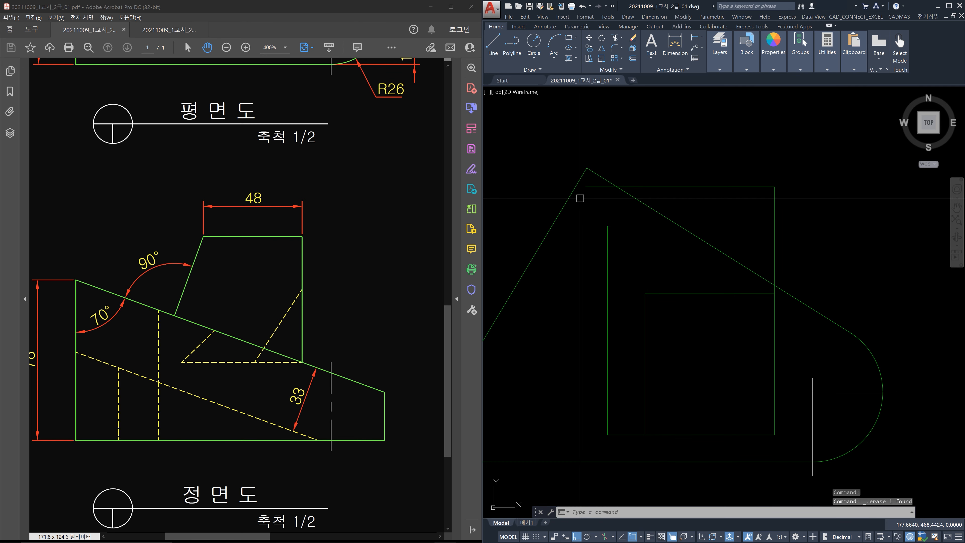
pyautogui.click(594, 251)
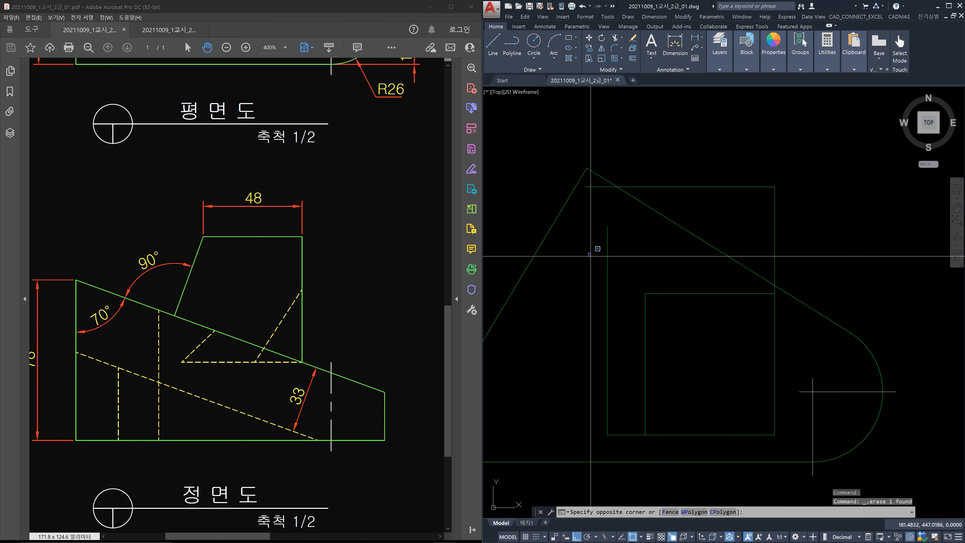
pyautogui.press('Escape')
pyautogui.press('Escape')
pyautogui.write('l')
pyautogui.press('space')
pyautogui.click(645, 293)
pyautogui.press('Escape')
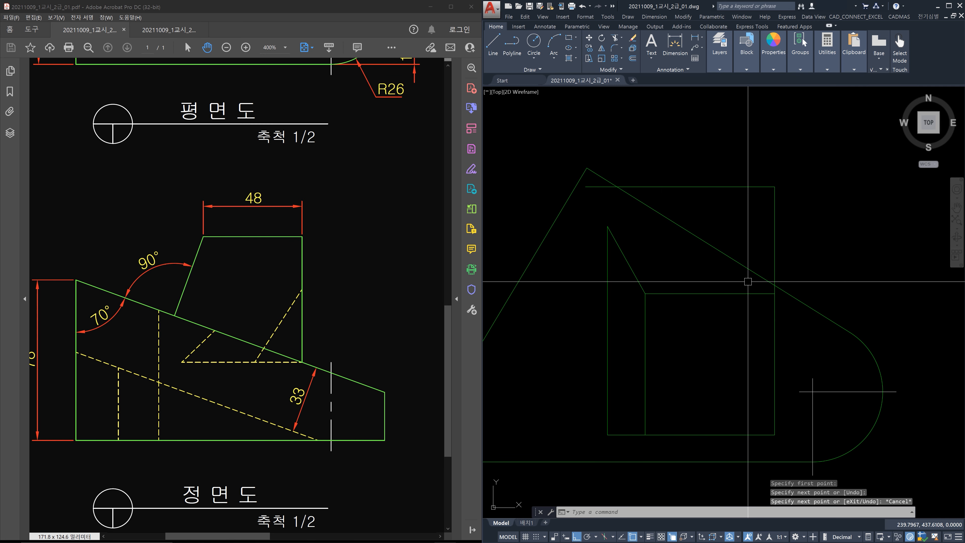
# Step: Dismiss the pop-up advertisement and clear the selection of the block's upper edge
pyautogui.click(731, 187)
pyautogui.click(648, 212)
pyautogui.scroll(-4, 744, 259)
pyautogui.moveTo(838, 337); pyautogui.dragTo(674, 243, button='middle')
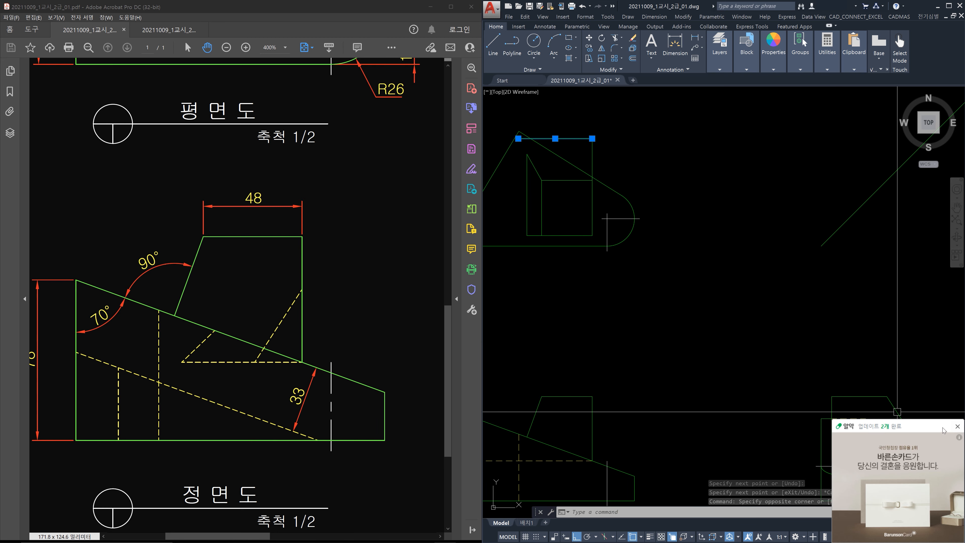
pyautogui.click(957, 427)
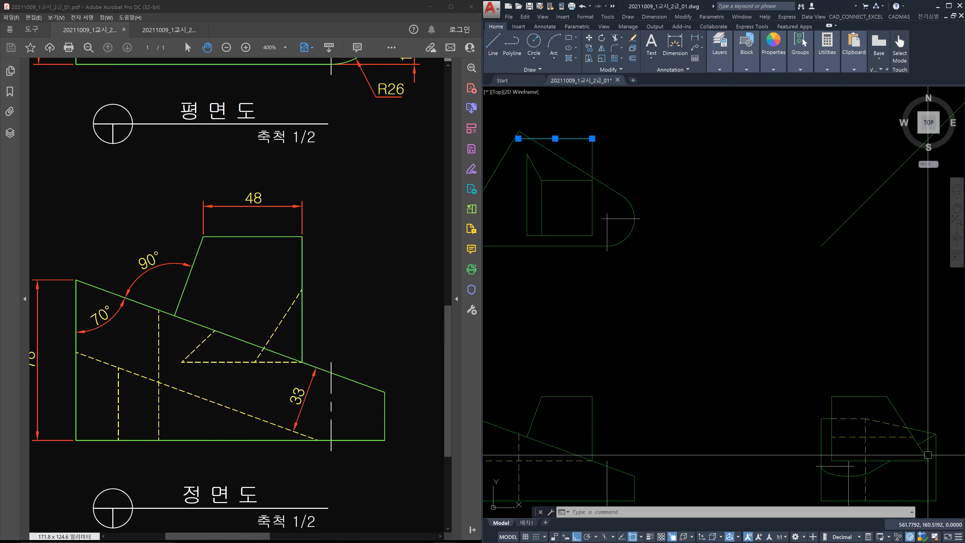
pyautogui.scroll(4, 530, 139)
pyautogui.press('Escape')
# Step: Trim the left end of the block's upper horizontal edge back to the base's sloping outline in the top view
pyautogui.moveTo(539, 151); pyautogui.dragTo(554, 194, button='middle')
pyautogui.write('tr')
pyautogui.press('space')
pyautogui.click(597, 192)
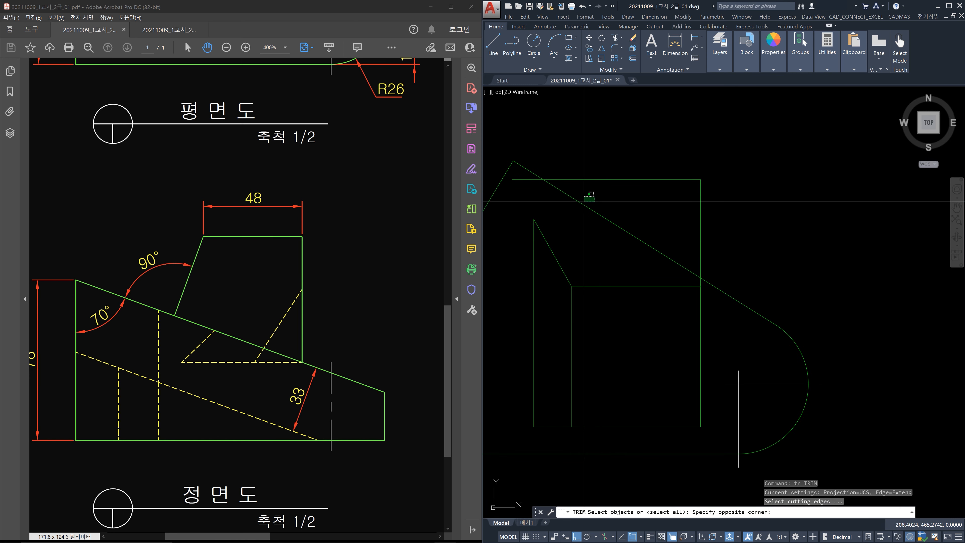
pyautogui.click(545, 201)
pyautogui.press('space')
pyautogui.click(520, 180)
pyautogui.press('Escape')
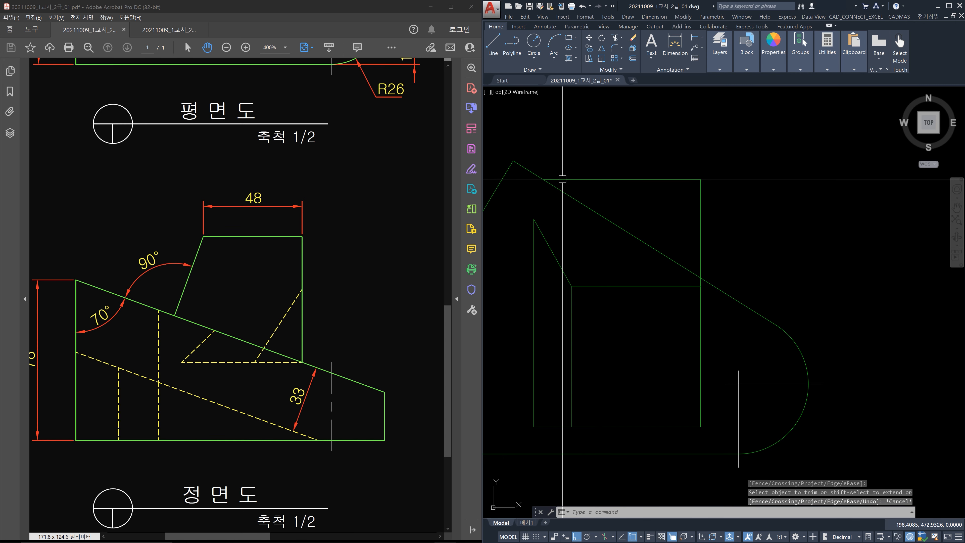
# Step: Inspect the block's upper horizontal edge and the adjoining edges in the top view
pyautogui.click(549, 179)
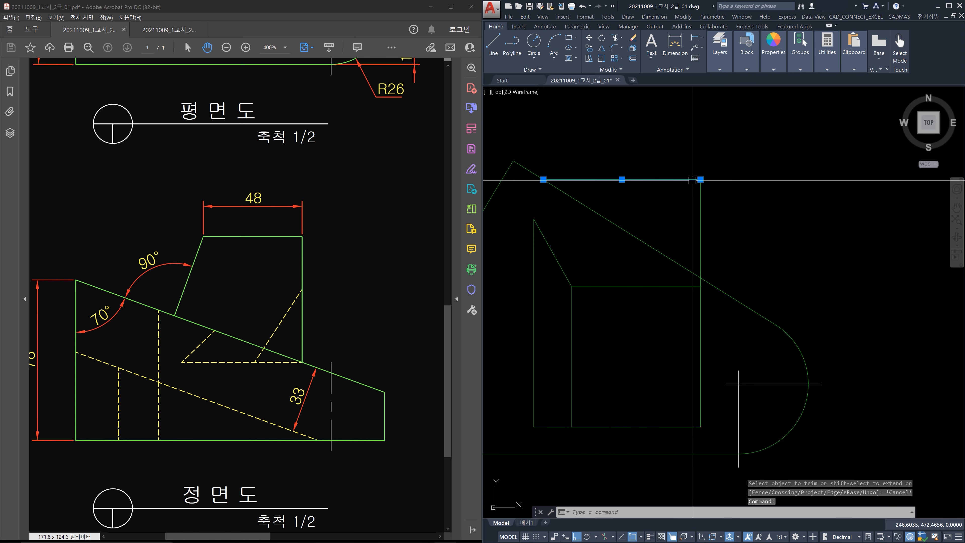
pyautogui.click(692, 192)
pyautogui.click(686, 180)
pyautogui.press('Escape')
pyautogui.scroll(-8, 688, 181)
pyautogui.scroll(4, 678, 318)
pyautogui.scroll(2, 673, 307)
pyautogui.click(670, 284)
pyautogui.click(655, 269)
pyautogui.press('Escape')
# Step: Inspect the lower curved outline and the short line continuing from it in the right side view
pyautogui.scroll(-4, 681, 270)
pyautogui.moveTo(761, 276); pyautogui.dragTo(701, 290, button='middle')
pyautogui.scroll(2, 831, 287)
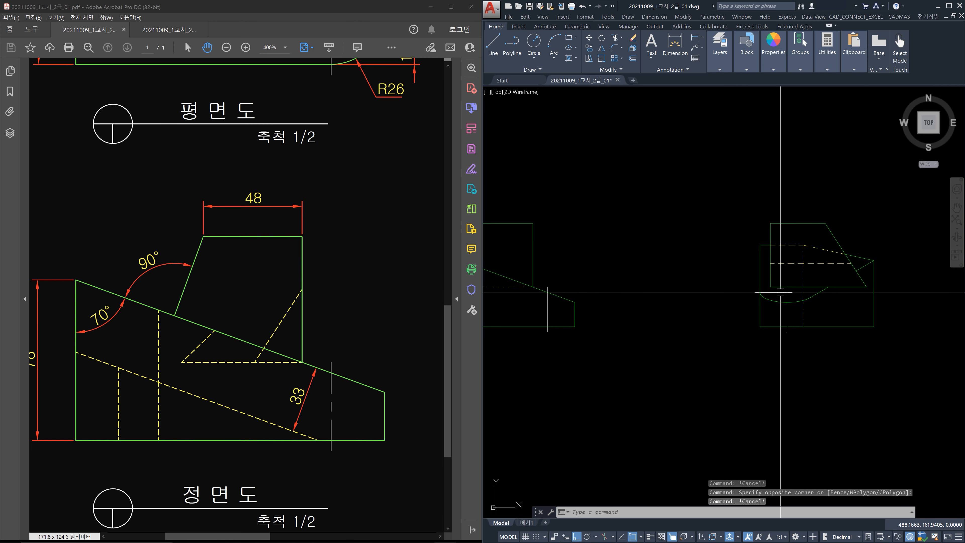
pyautogui.moveTo(768, 292); pyautogui.dragTo(813, 287, button='middle')
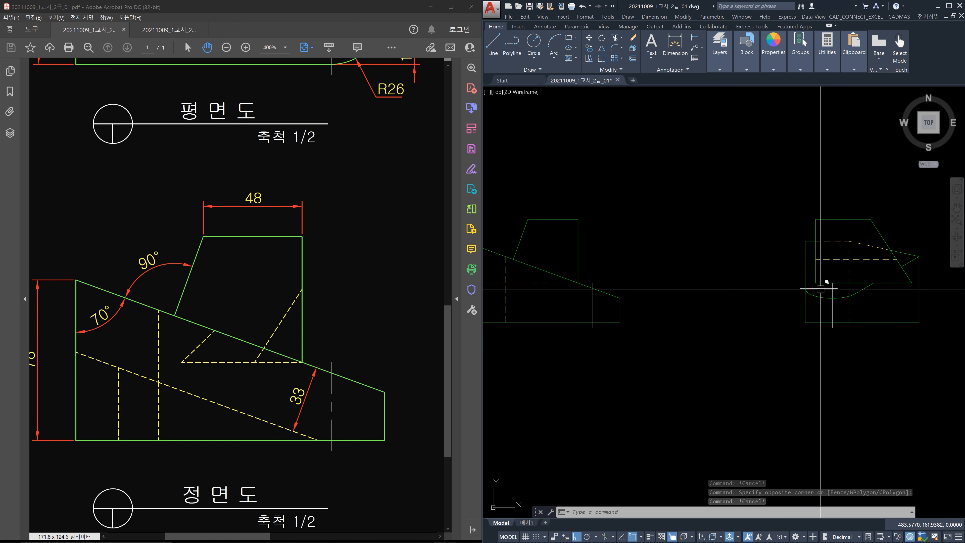
pyautogui.click(865, 288)
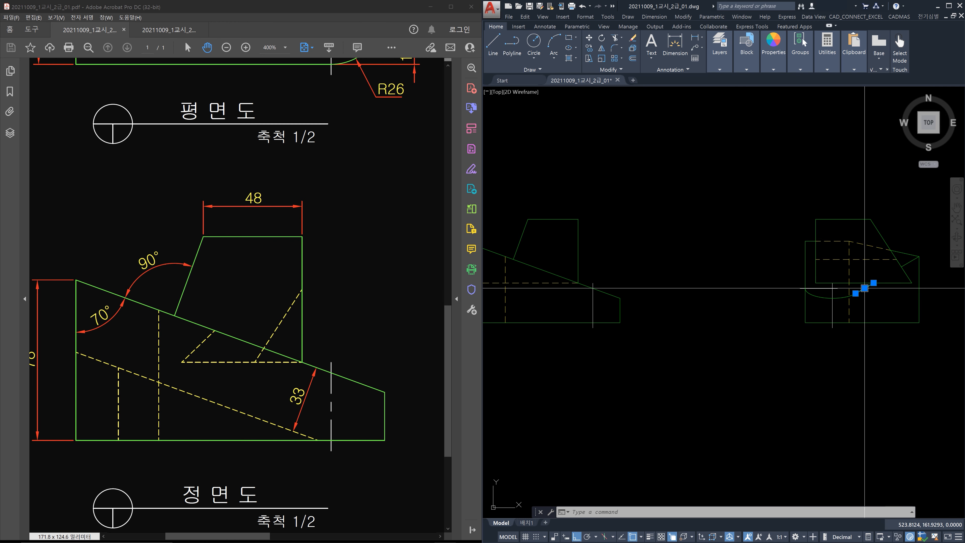
pyautogui.click(848, 297)
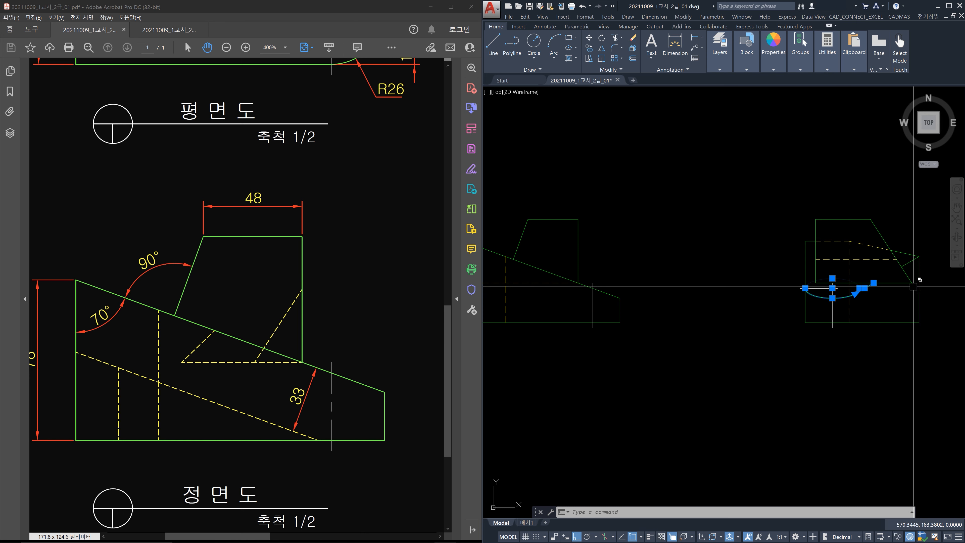
pyautogui.press('Escape')
# Step: Draw a vertical construction line through the left end of the block's upper horizontal edge, projecting it from the top view into the front view
pyautogui.scroll(-4, 633, 220)
pyautogui.moveTo(613, 202); pyautogui.dragTo(619, 231, button='middle')
pyautogui.scroll(4, 615, 199)
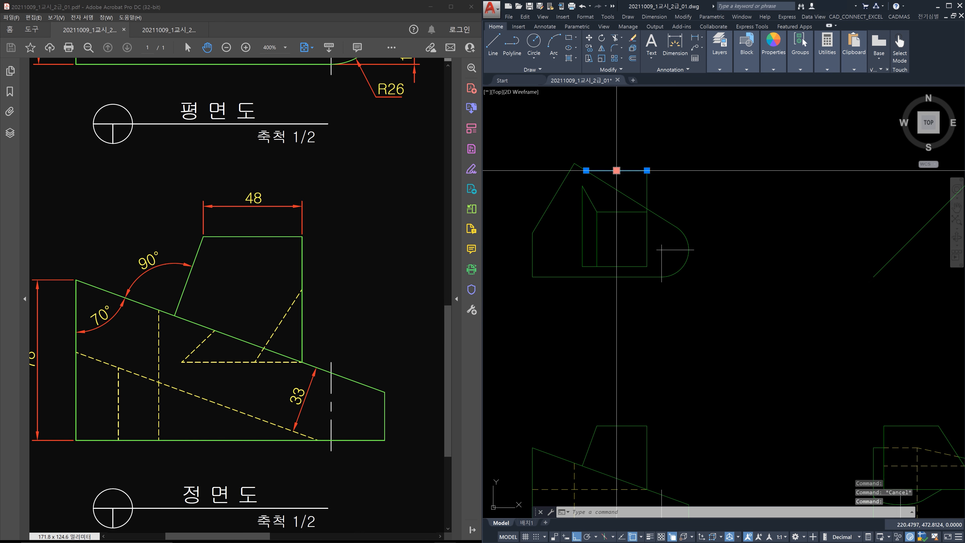
pyautogui.write('x')
pyautogui.click(599, 167)
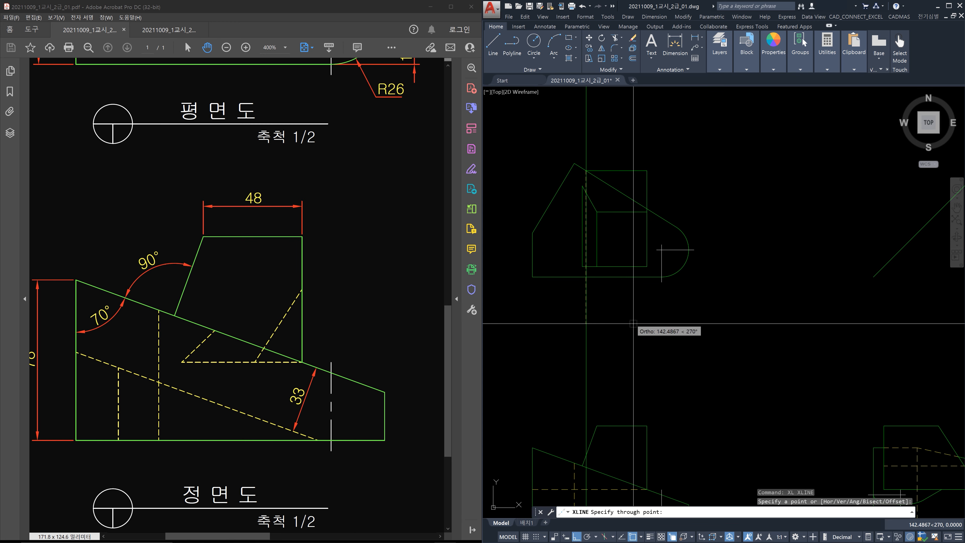
pyautogui.click(640, 331)
pyautogui.press('Escape')
# Step: Trim the part of the dashed horizontal line left of the vertical construction line in the front view
pyautogui.scroll(-4, 639, 332)
pyautogui.moveTo(646, 345); pyautogui.dragTo(633, 311, button='middle')
pyautogui.scroll(6, 617, 375)
pyautogui.scroll(2, 590, 323)
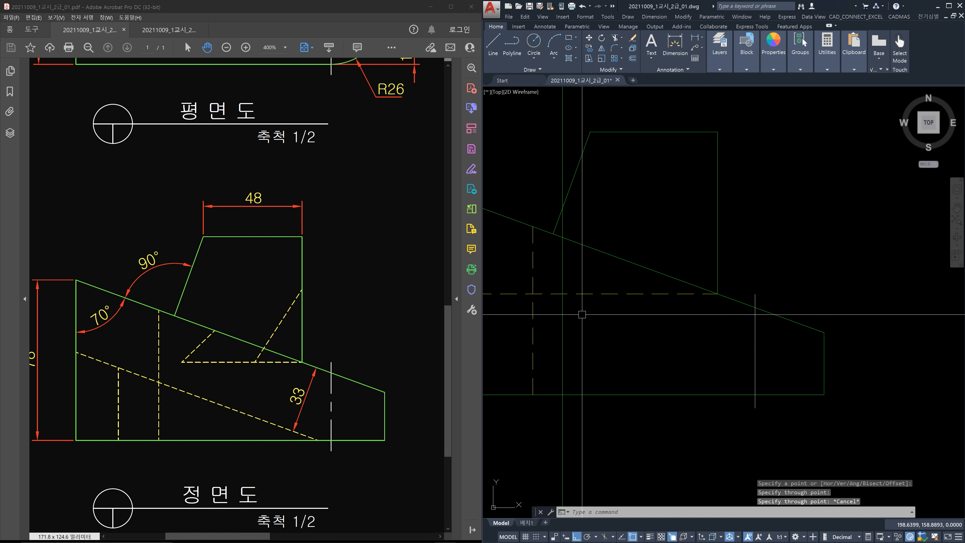
pyautogui.write('tr')
pyautogui.press('Return')
pyautogui.click(586, 346)
pyautogui.click(569, 338)
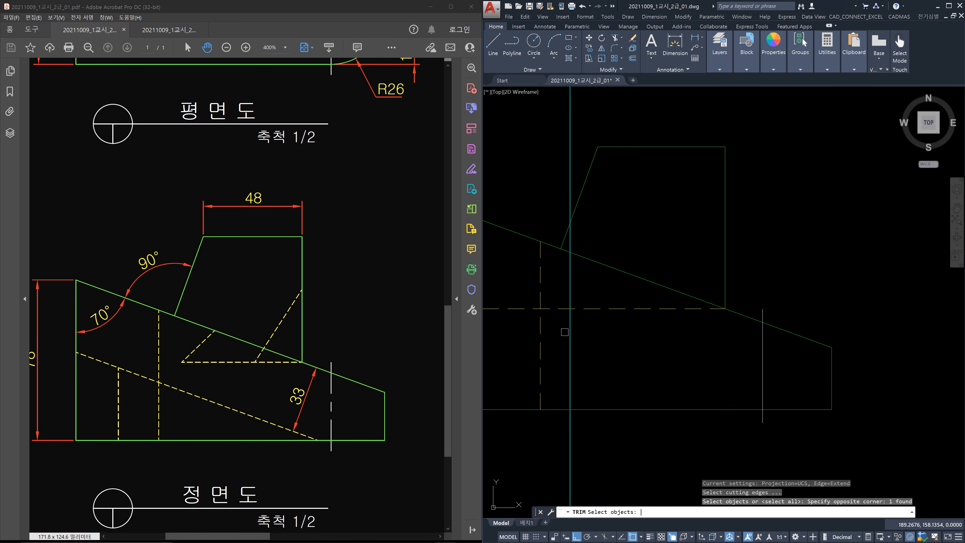
pyautogui.press('Return')
pyautogui.click(565, 322)
pyautogui.click(547, 291)
pyautogui.press('Escape')
# Step: Delete the vertical construction line crossing the front view
pyautogui.click(585, 362)
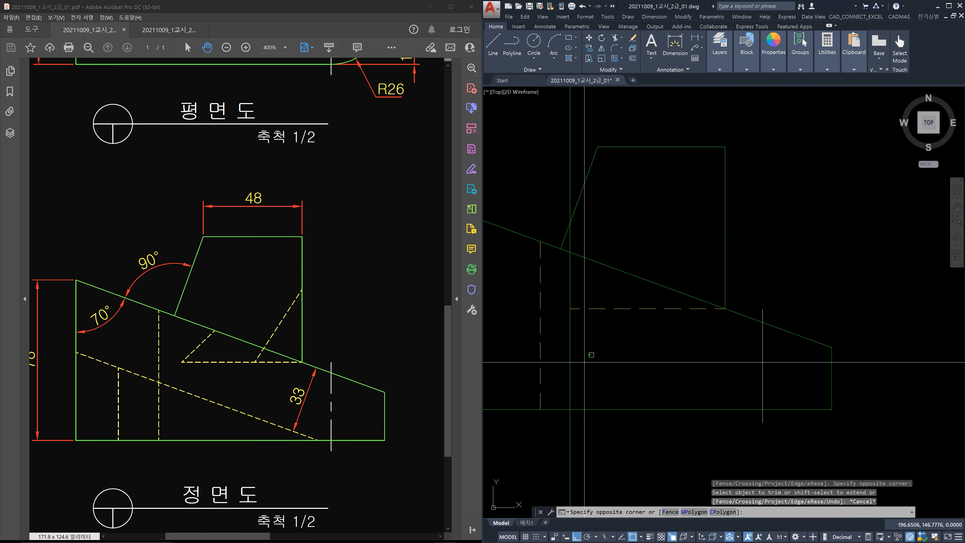
pyautogui.click(565, 332)
pyautogui.press('Delete')
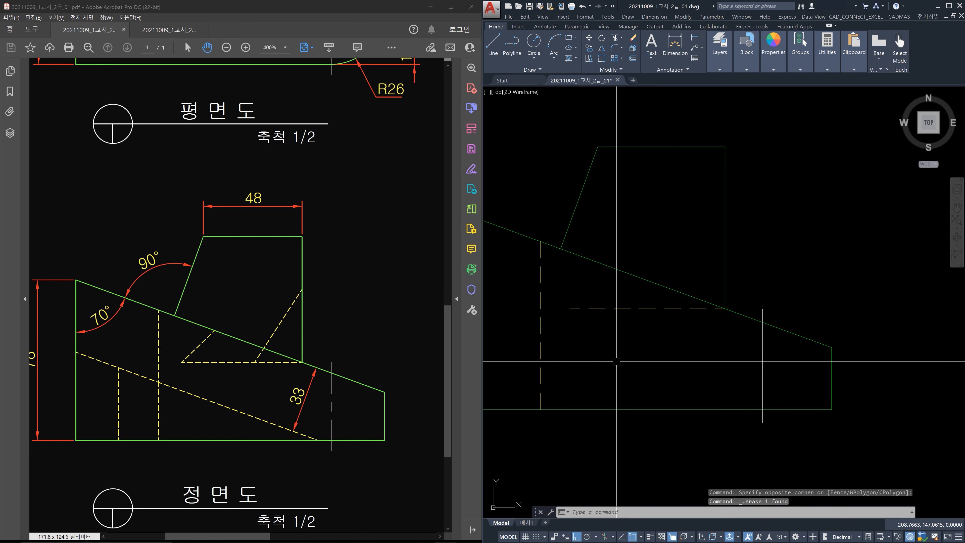
# Step: Compare the sloped edge in the top view with the two intersecting diagonal lines in the side view
pyautogui.scroll(-4, 616, 361)
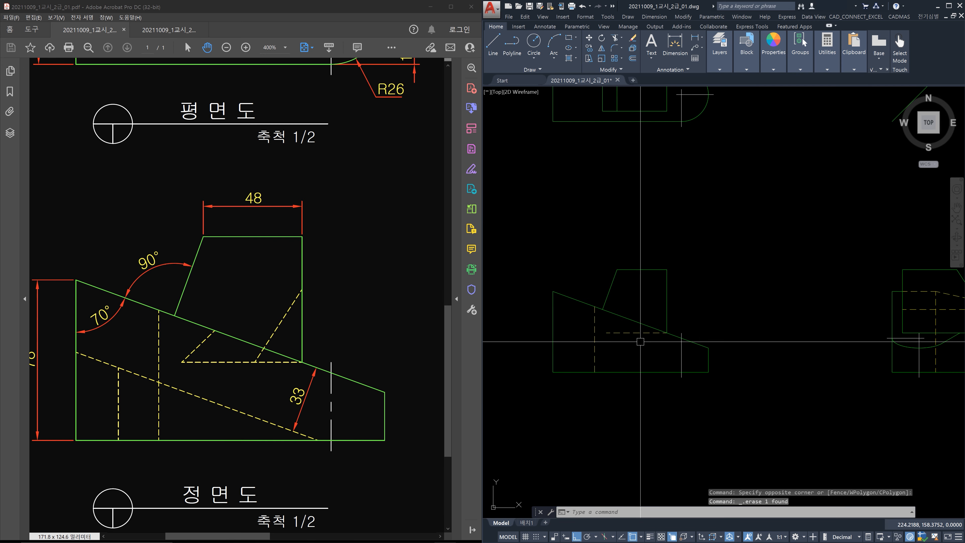
pyautogui.moveTo(649, 339); pyautogui.dragTo(638, 388, button='middle')
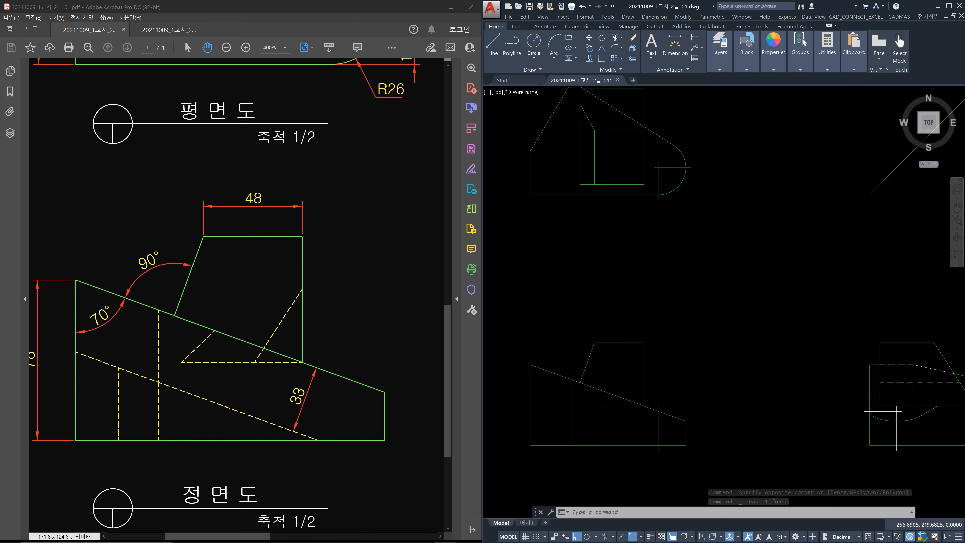
pyautogui.moveTo(662, 255); pyautogui.dragTo(648, 286, button='middle')
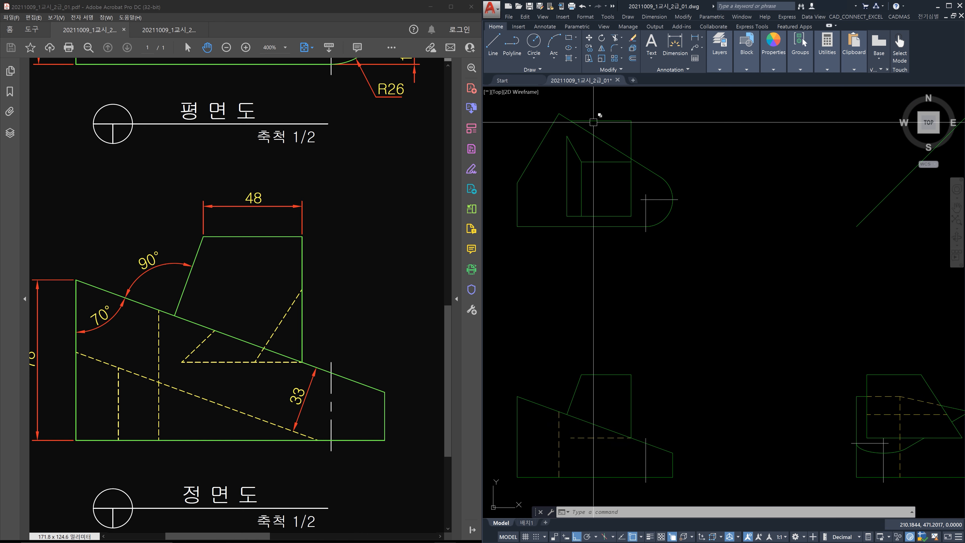
pyautogui.moveTo(894, 374); pyautogui.dragTo(807, 323, button='middle')
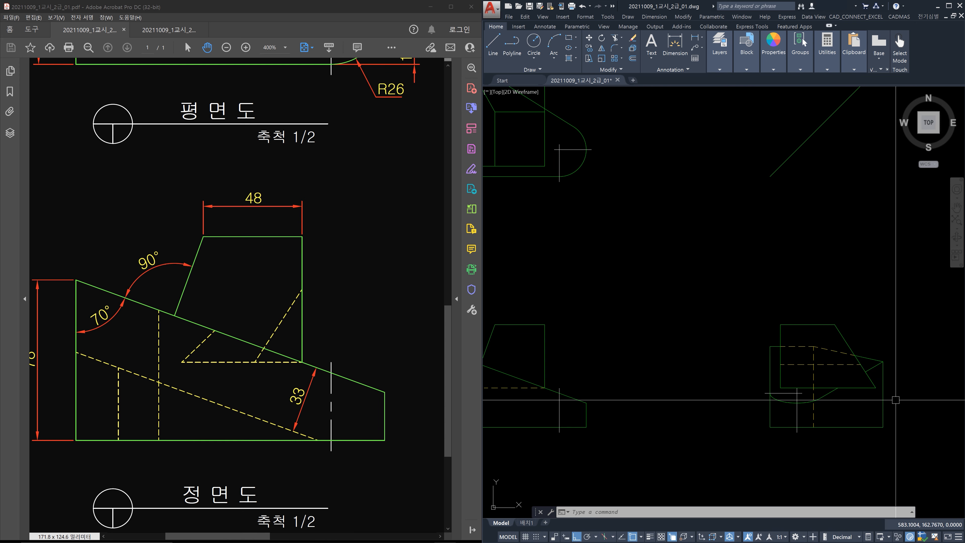
pyautogui.scroll(-1, 873, 379)
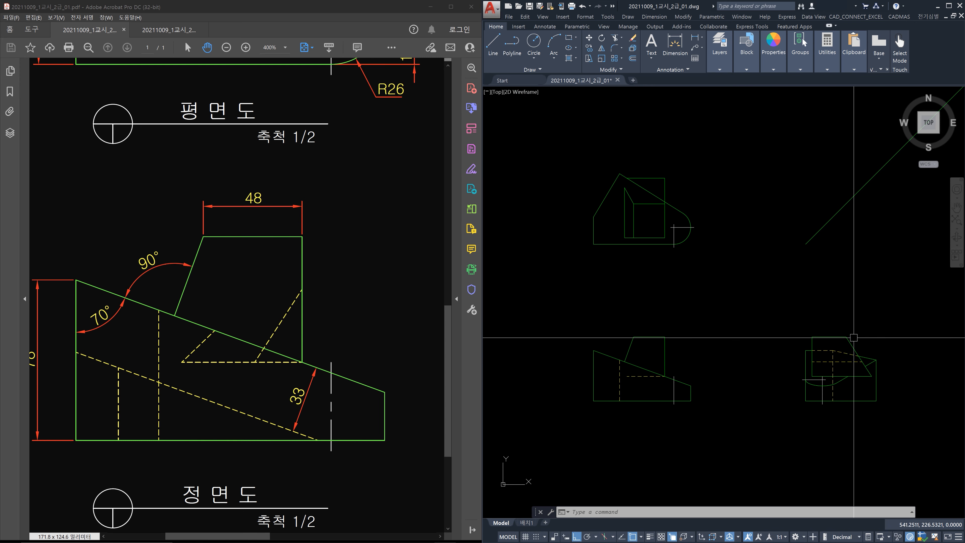
pyautogui.scroll(1, 864, 379)
pyautogui.scroll(3, 863, 379)
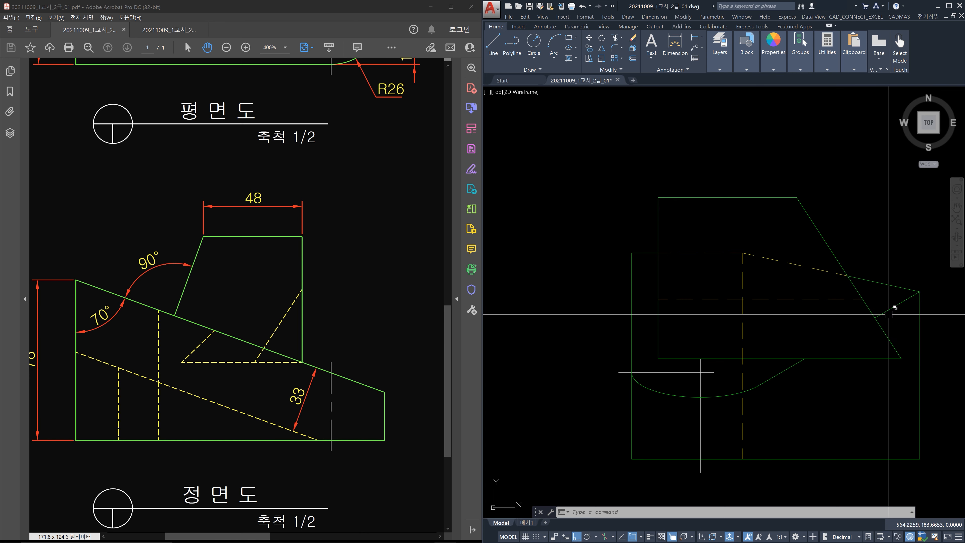
pyautogui.scroll(-3, 884, 317)
pyautogui.moveTo(710, 207); pyautogui.dragTo(756, 360, button='middle')
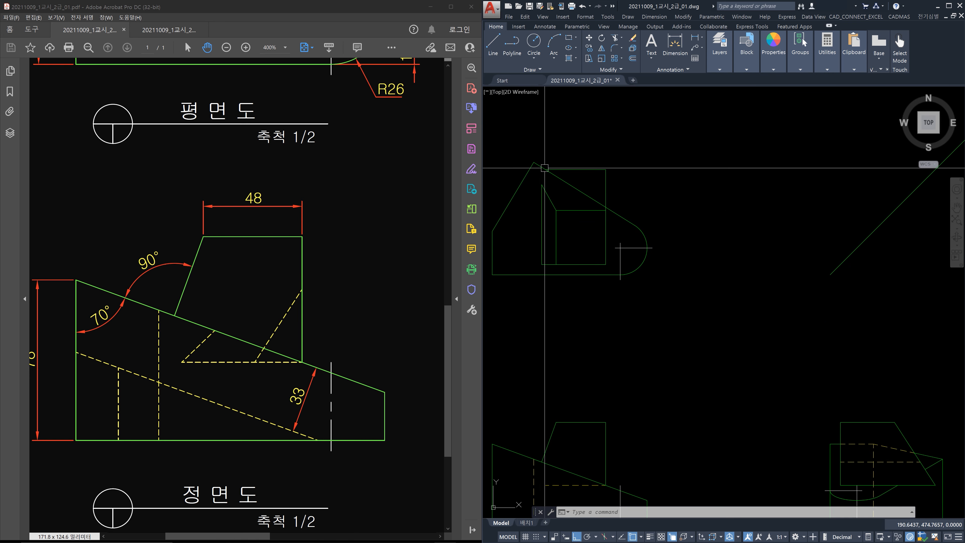
pyautogui.click(557, 176)
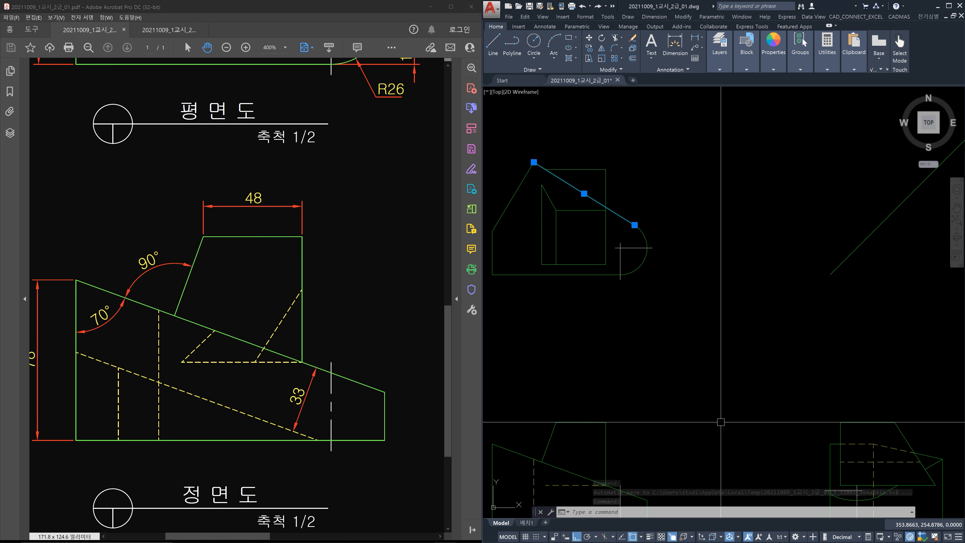
pyautogui.press('Escape')
pyautogui.moveTo(928, 469); pyautogui.dragTo(863, 414, button='middle')
pyautogui.scroll(-2, 863, 414)
pyautogui.click(641, 234)
pyautogui.scroll(4, 889, 412)
pyautogui.click(821, 411)
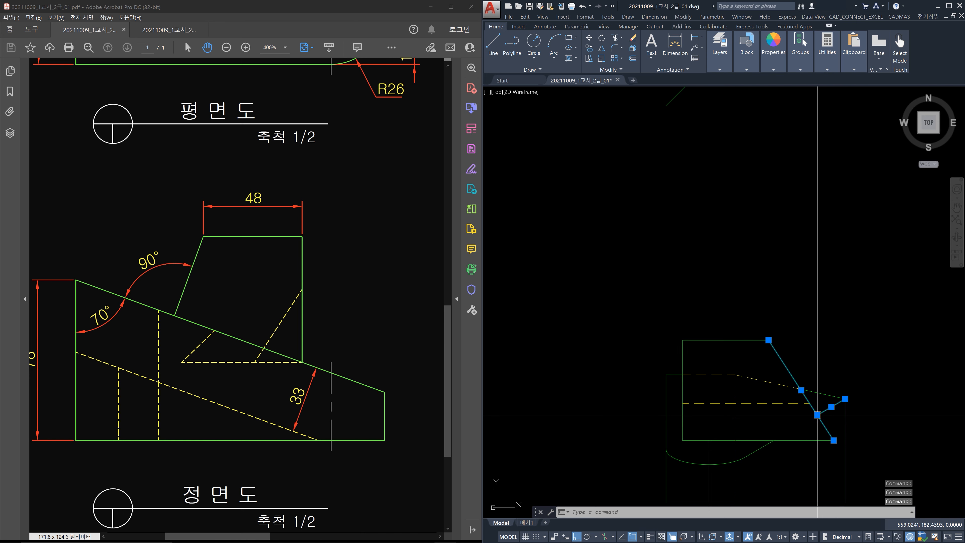
pyautogui.press('Escape')
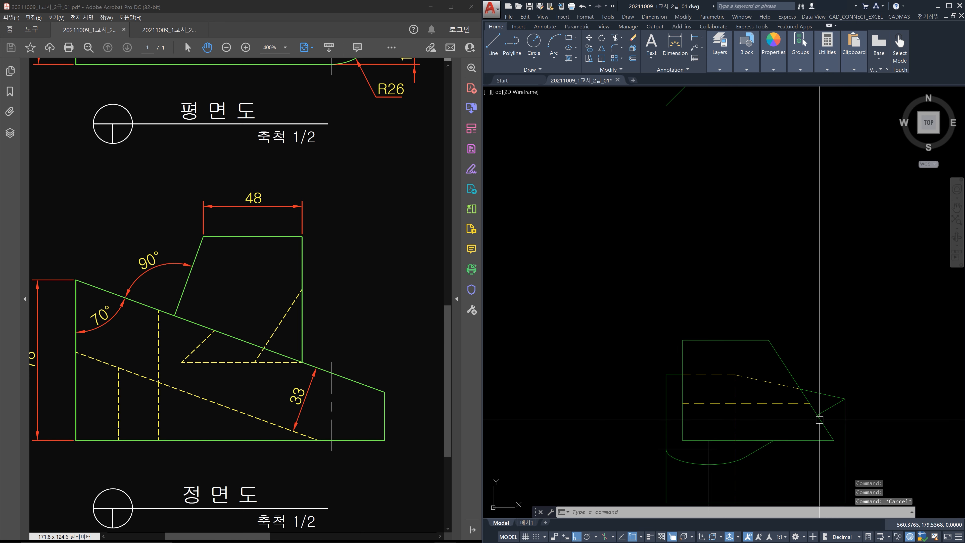
# Step: Draw a vertical construction line through the point where the short diagonal meets the block's sloped edge in the side view
pyautogui.write('x')
pyautogui.click(817, 415)
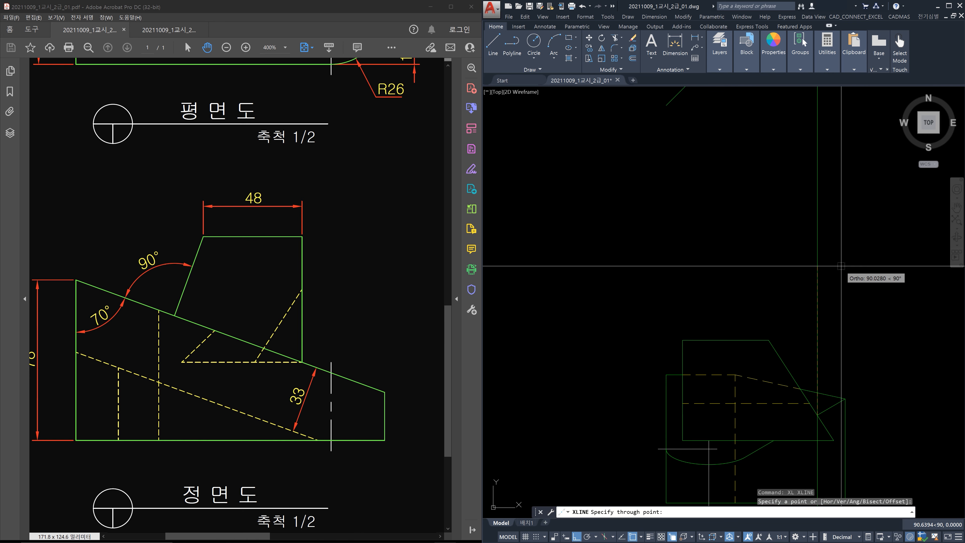
pyautogui.click(840, 267)
pyautogui.press('Escape')
# Step: Draw a horizontal construction line from the vertical construction line's intersection with the 45° line across to the top view
pyautogui.moveTo(810, 127); pyautogui.dragTo(809, 309, button='middle')
pyautogui.press('space')
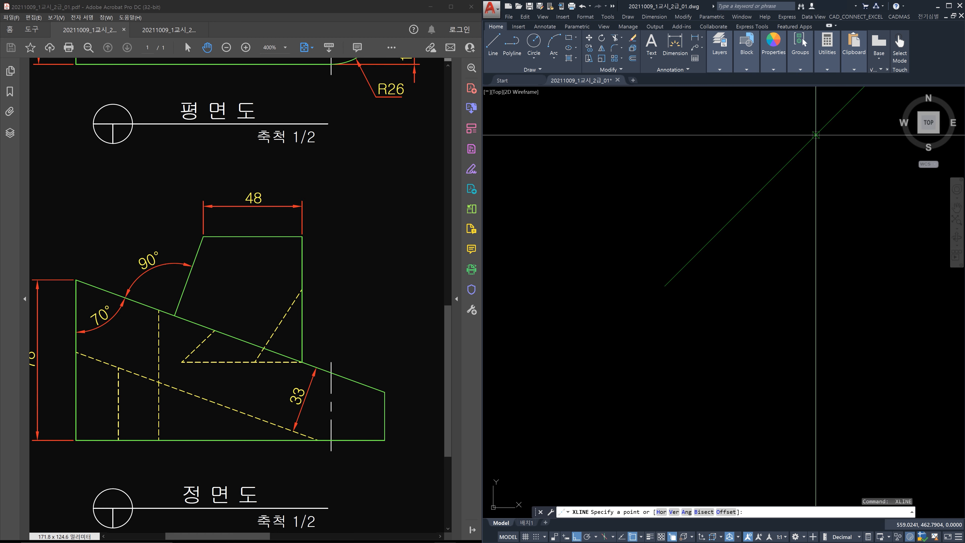
pyautogui.click(816, 135)
pyautogui.click(772, 152)
pyautogui.press('Escape')
# Step: Examine how the new projection lines relate to the top view's sloped edge and the side view's dashed horizontal line
pyautogui.scroll(-3, 726, 198)
pyautogui.moveTo(726, 199)
pyautogui.mouseDown(button='middle')
pyautogui.moveTo(739, 198)
pyautogui.moveTo(786, 250)
pyautogui.mouseUp(button='middle')
pyautogui.scroll(4, 639, 224)
pyautogui.moveTo(544, 224); pyautogui.dragTo(558, 229, button='middle')
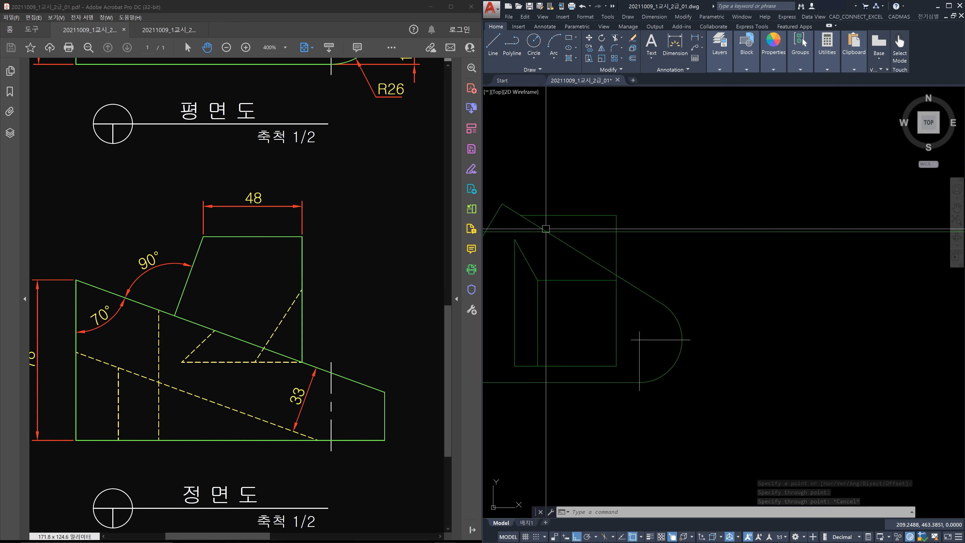
pyautogui.scroll(-3, 551, 235)
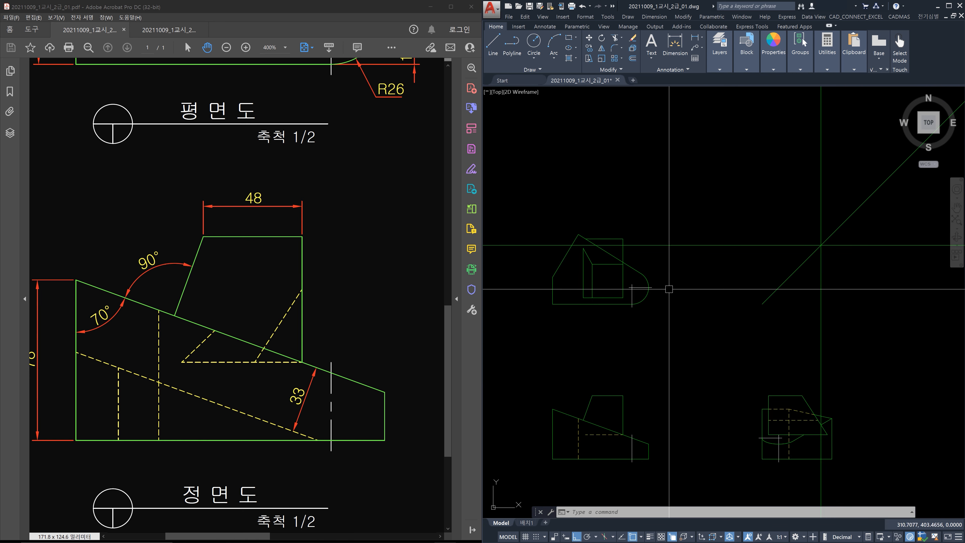
pyautogui.scroll(3, 771, 376)
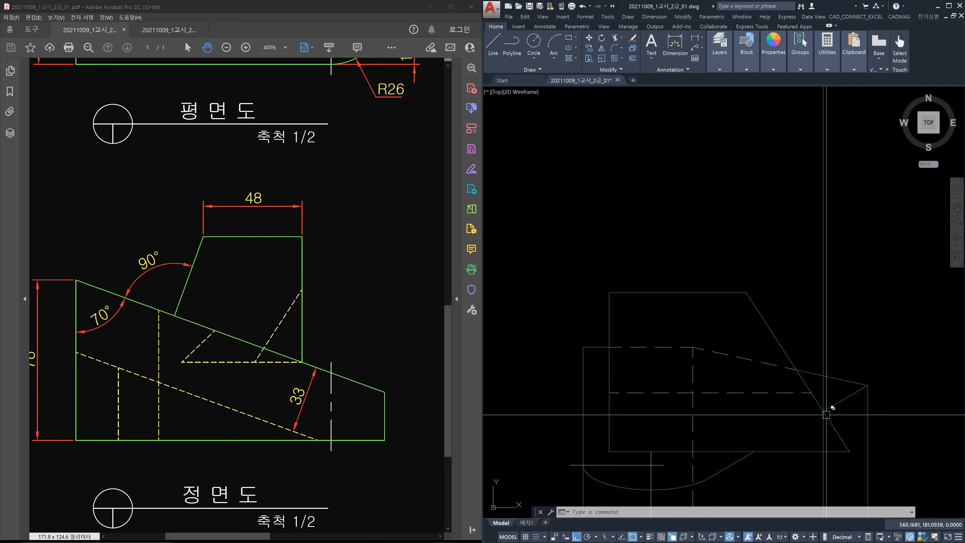
pyautogui.click(792, 392)
pyautogui.scroll(-4, 797, 418)
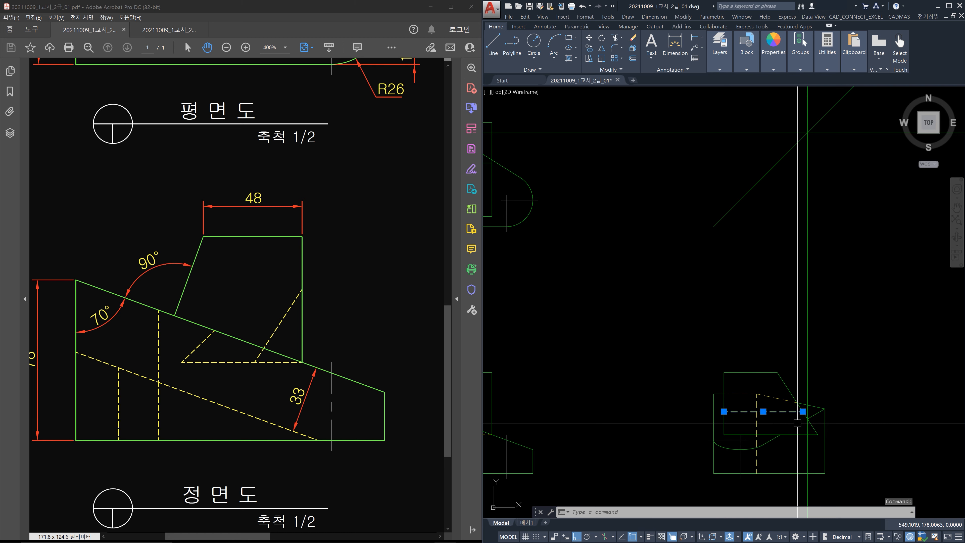
pyautogui.press('Escape')
# Step: Draw a line in the top view from the inner corner to where the horizontal construction line crosses the sloped edge
pyautogui.scroll(5, 662, 268)
pyautogui.scroll(4, 601, 205)
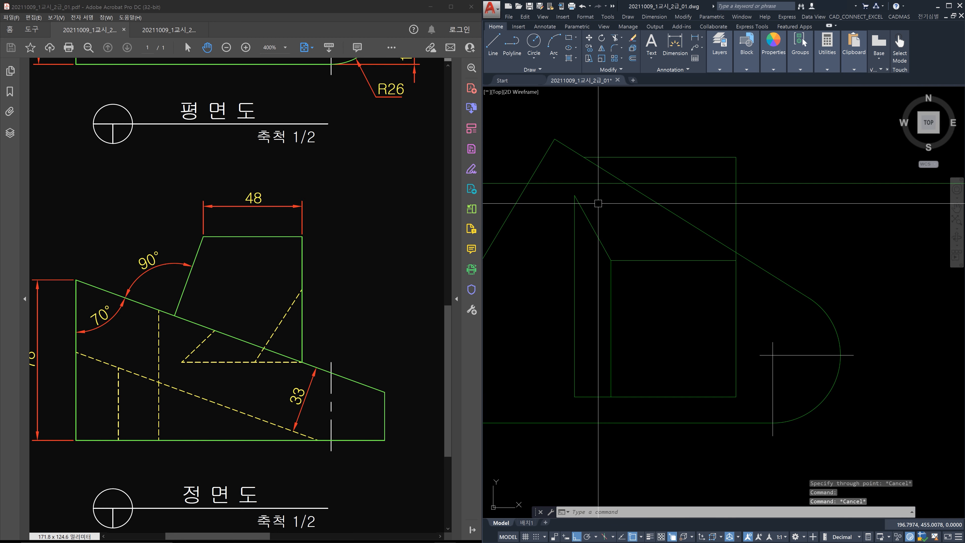
pyautogui.write('1')
pyautogui.press('Return')
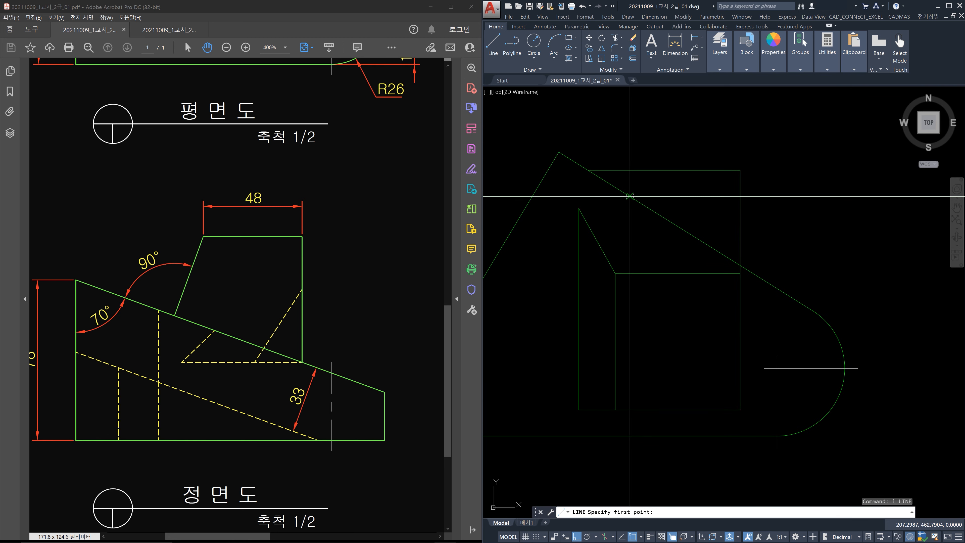
pyautogui.click(579, 208)
pyautogui.click(629, 197)
pyautogui.press('Escape')
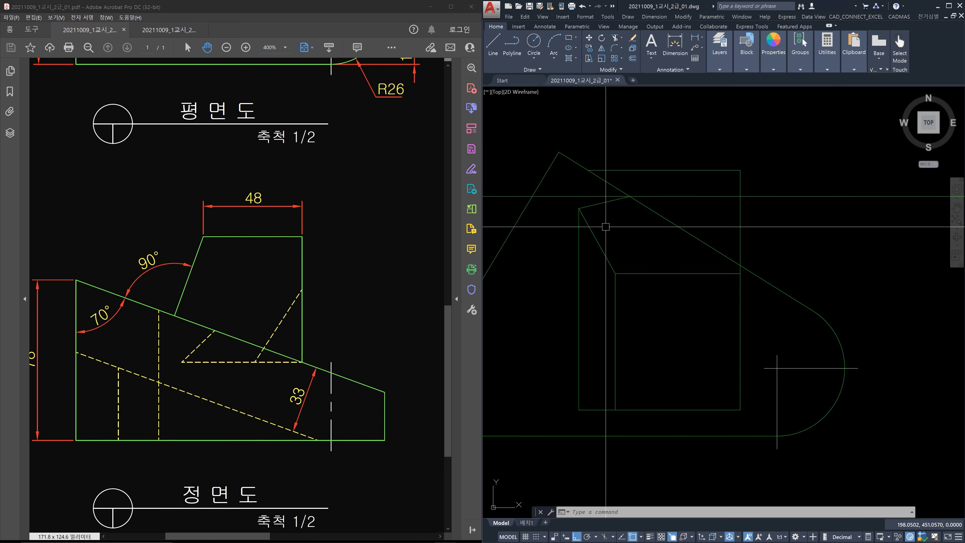
# Step: Check the horizontal construction line between the top view's sloped edge and the 45° line
pyautogui.scroll(-5, 605, 227)
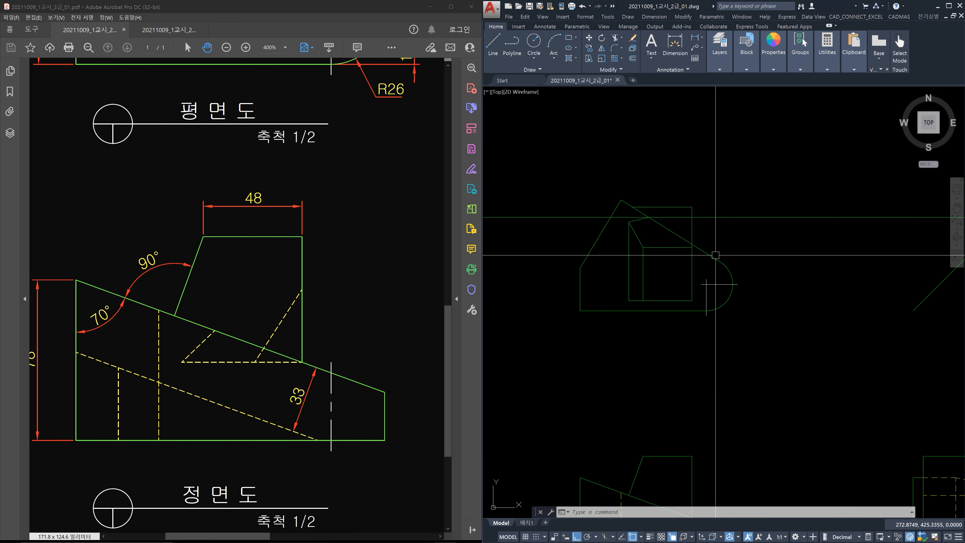
pyautogui.moveTo(748, 237)
pyautogui.mouseDown(button='middle')
pyautogui.moveTo(759, 241)
pyautogui.moveTo(676, 245)
pyautogui.mouseUp(button='middle')
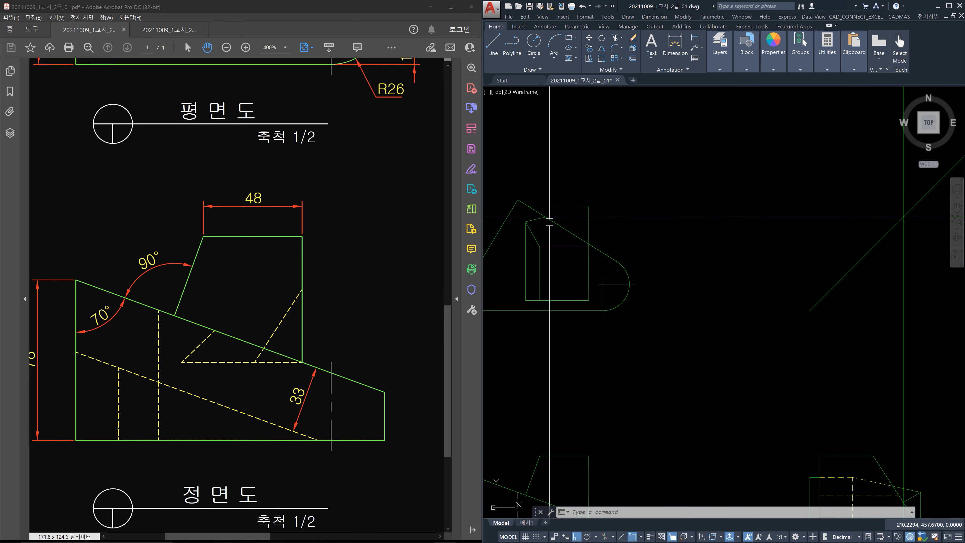
pyautogui.click(728, 235)
pyautogui.click(723, 220)
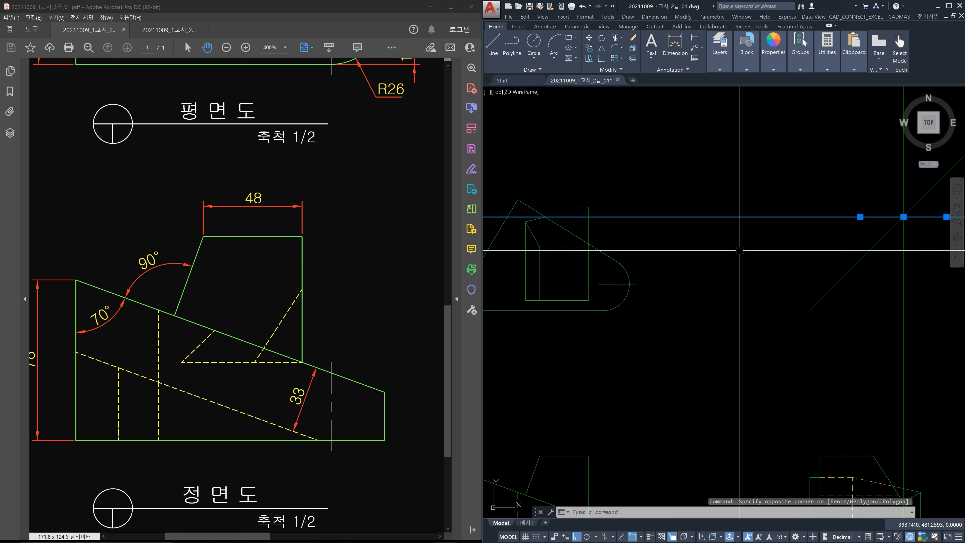
pyautogui.press('Escape')
# Step: Draw a horizontal construction line through the side view's diagonal intersection point across to the front view
pyautogui.scroll(-2, 753, 260)
pyautogui.moveTo(769, 292); pyautogui.dragTo(759, 285, button='middle')
pyautogui.scroll(4, 839, 415)
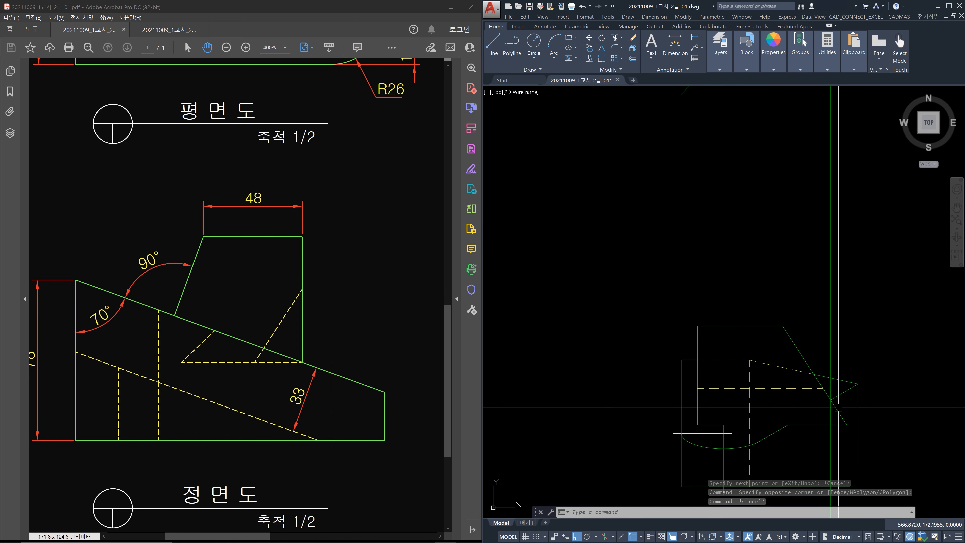
pyautogui.press('Escape')
pyautogui.press('Escape')
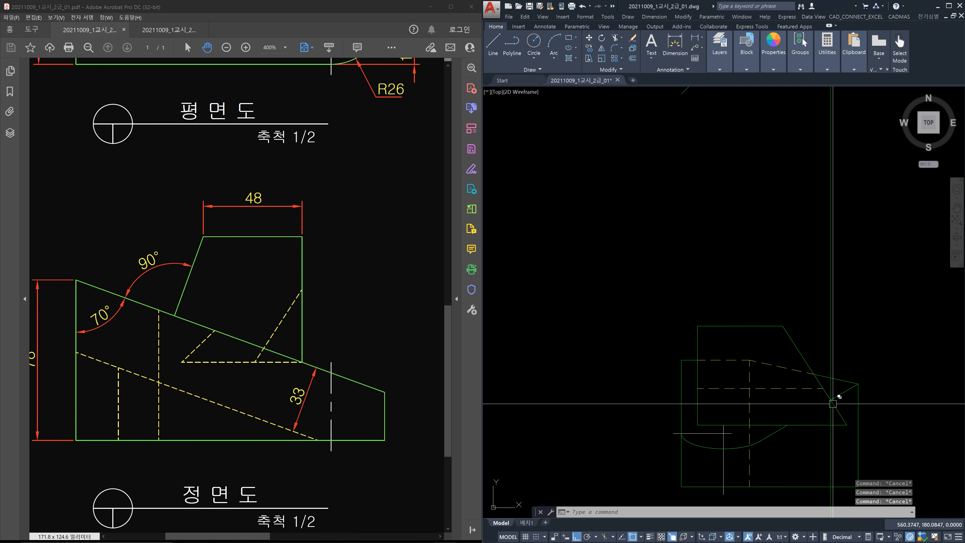
pyautogui.write('xl')
pyautogui.press('Return')
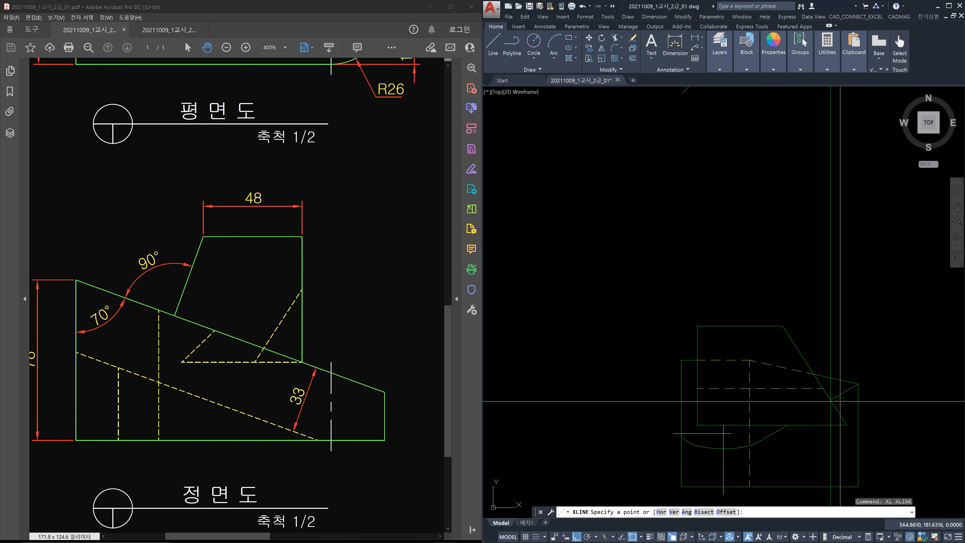
pyautogui.click(829, 400)
pyautogui.scroll(-4, 829, 400)
pyautogui.press('Escape')
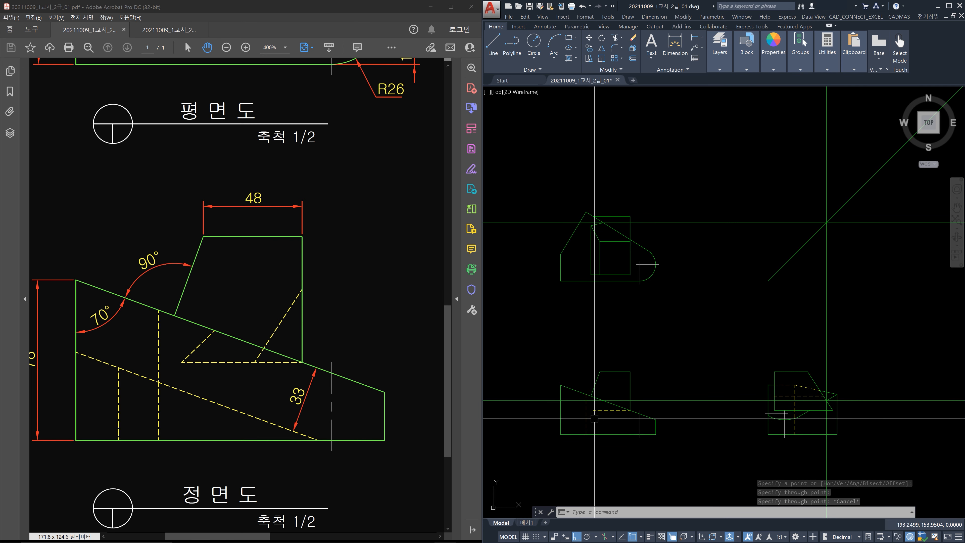
# Step: Draw a line in the front view from the free end of the dashed horizontal line to the construction line's intersection with the slope
pyautogui.click(611, 221)
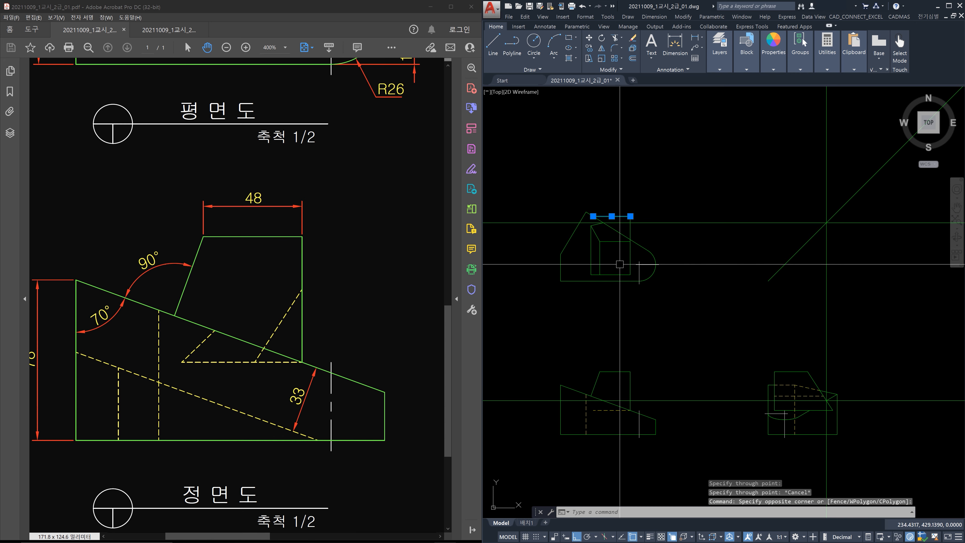
pyautogui.click(612, 409)
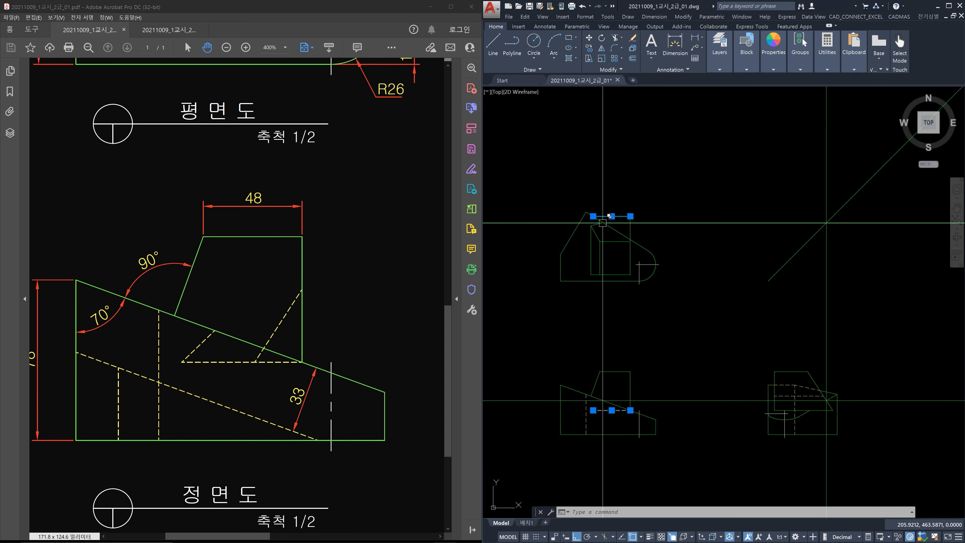
pyautogui.scroll(3, 603, 404)
pyautogui.click(579, 392)
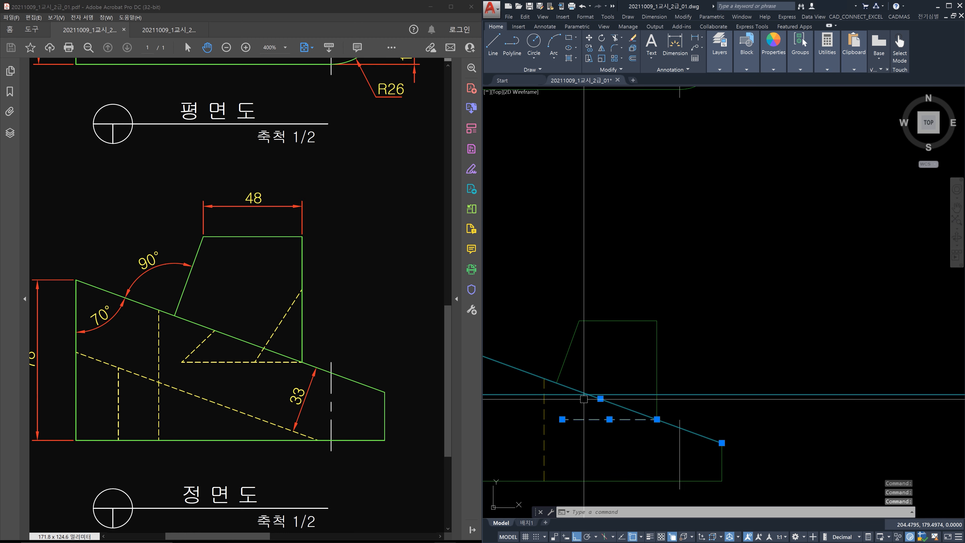
pyautogui.press('Escape')
pyautogui.write('l')
pyautogui.press('Return')
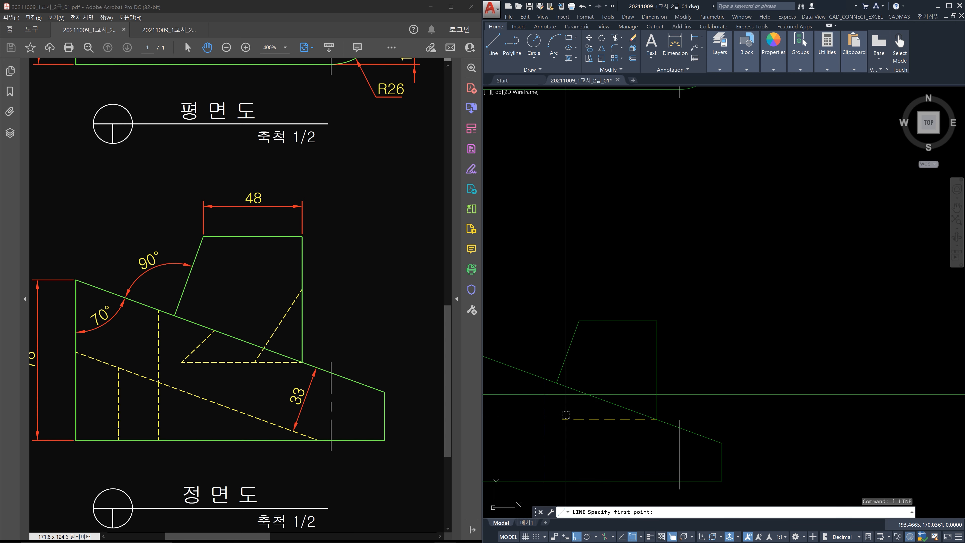
pyautogui.press('Escape')
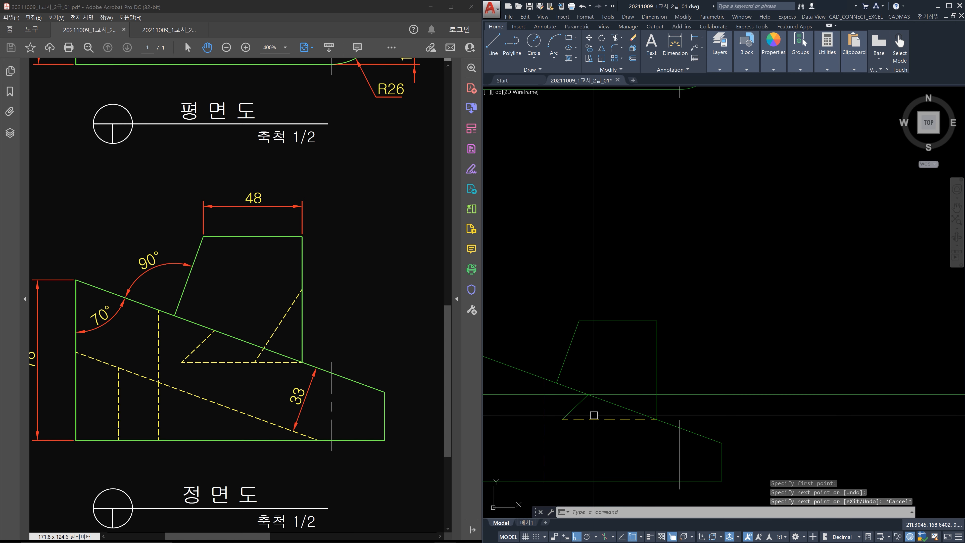
# Step: Delete the horizontal construction line that runs through the front and side views
pyautogui.scroll(-4, 622, 345)
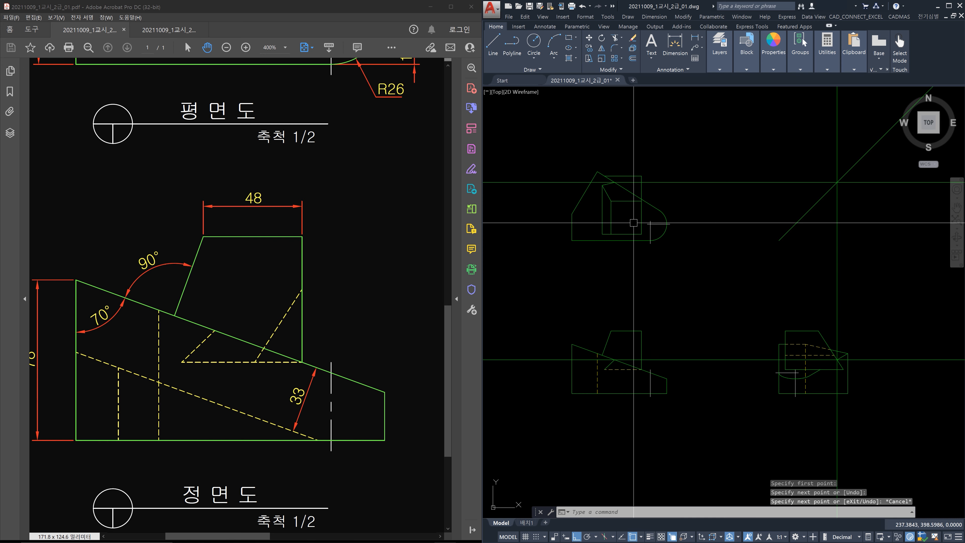
pyautogui.scroll(2, 623, 192)
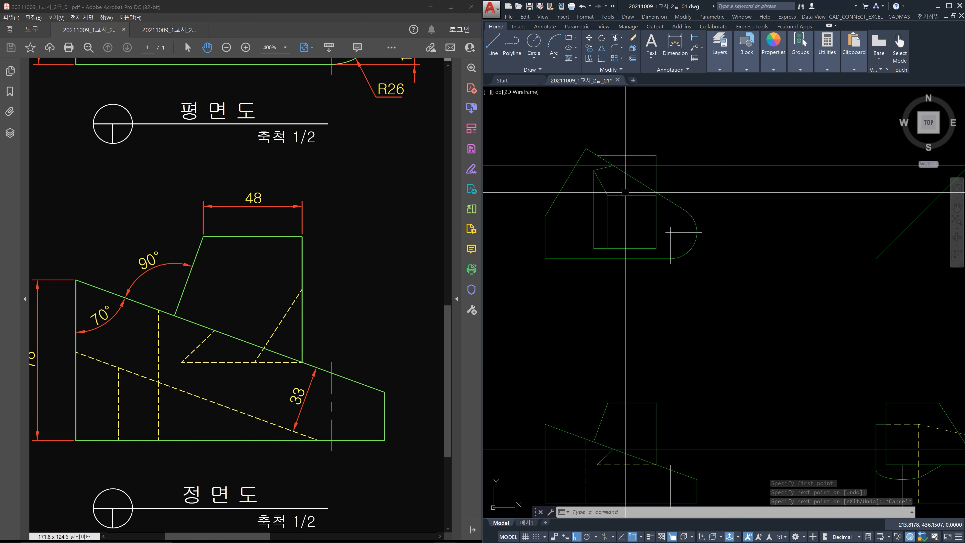
pyautogui.press('Escape')
pyautogui.click(744, 462)
pyautogui.click(728, 409)
pyautogui.press('Delete')
# Step: Draw a vertical construction line from the top view's sloped-edge intersection down through the front view
pyautogui.write('xl')
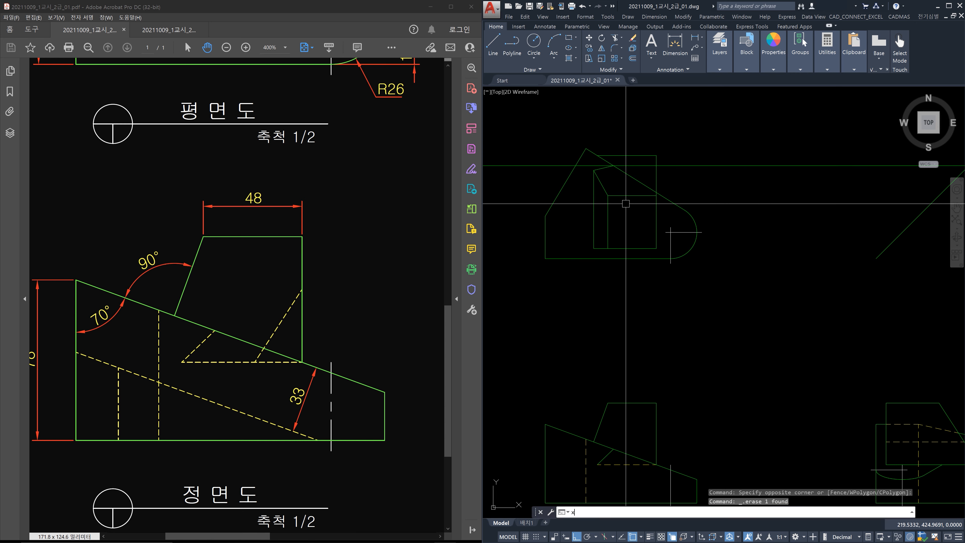
pyautogui.press('Return')
pyautogui.click(613, 165)
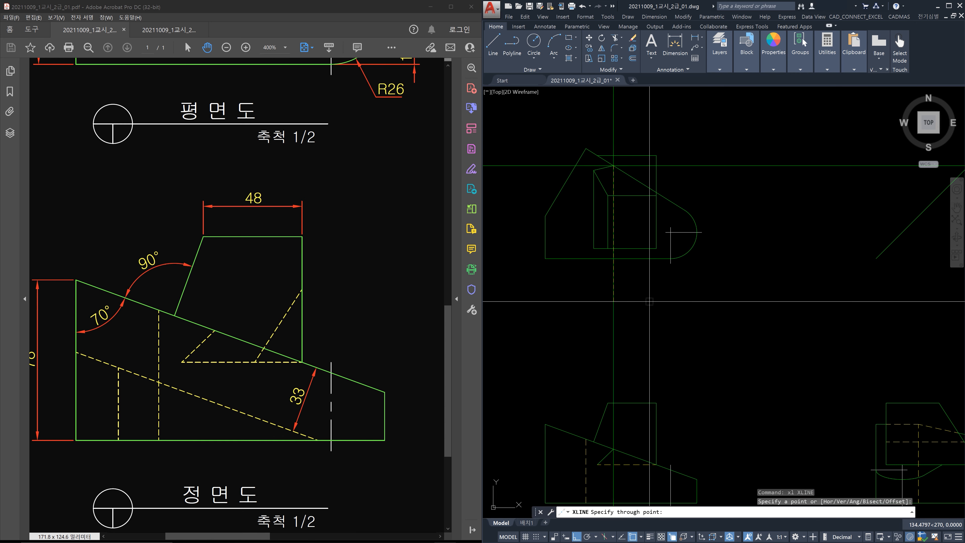
pyautogui.click(613, 418)
pyautogui.press('Escape')
# Step: Delete the vertical and horizontal construction lines that run through the top, front and side views
pyautogui.scroll(5, 611, 458)
pyautogui.scroll(-6, 578, 442)
pyautogui.click(767, 380)
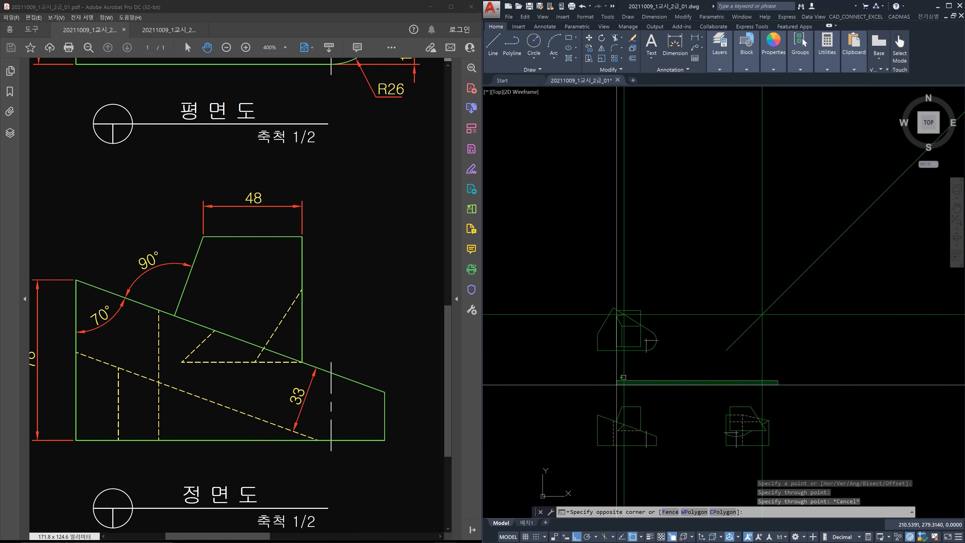
pyautogui.click(617, 387)
pyautogui.click(688, 321)
pyautogui.click(676, 300)
pyautogui.press('Delete')
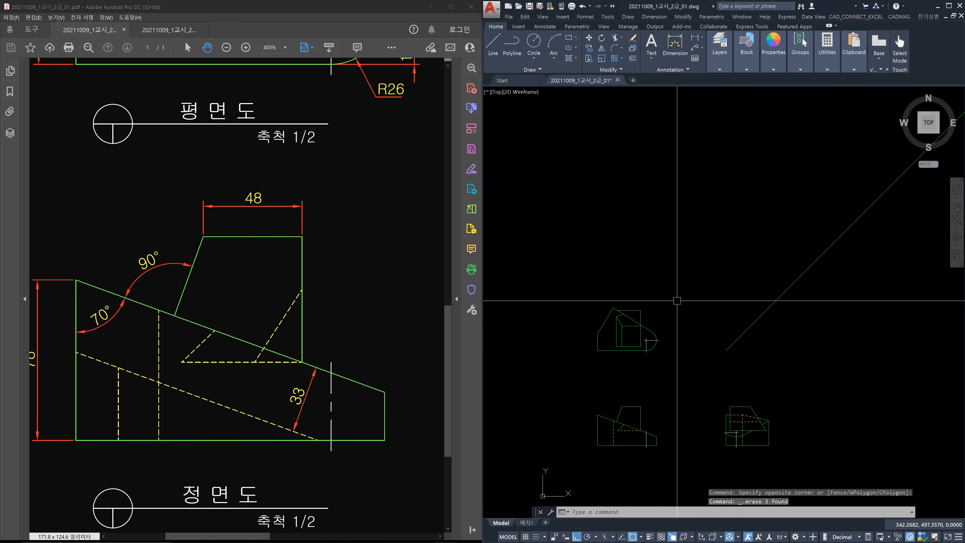
# Step: Draw a rectangle from the side view's diagonal intersection point to the matching point on the top view's sloped edge
pyautogui.write('rec')
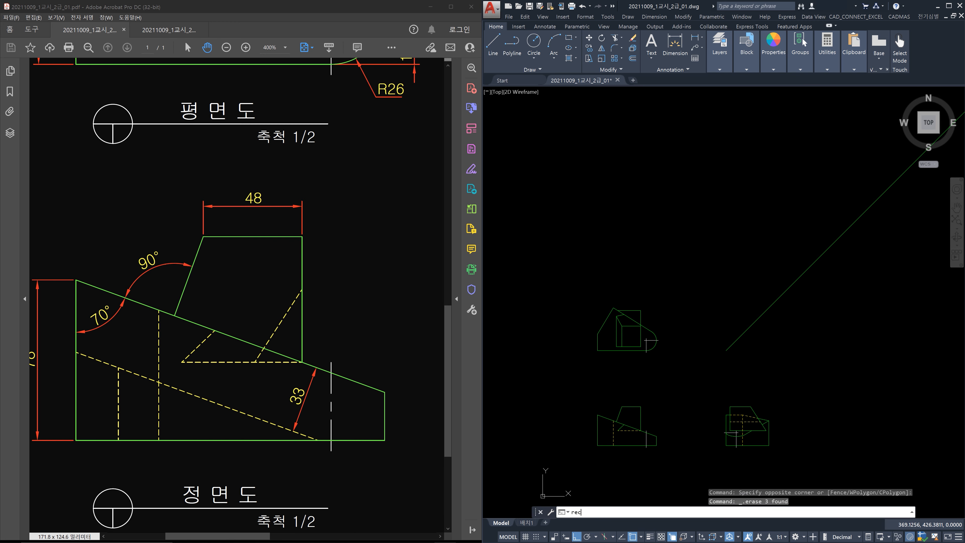
pyautogui.press('Return')
pyautogui.scroll(5, 773, 431)
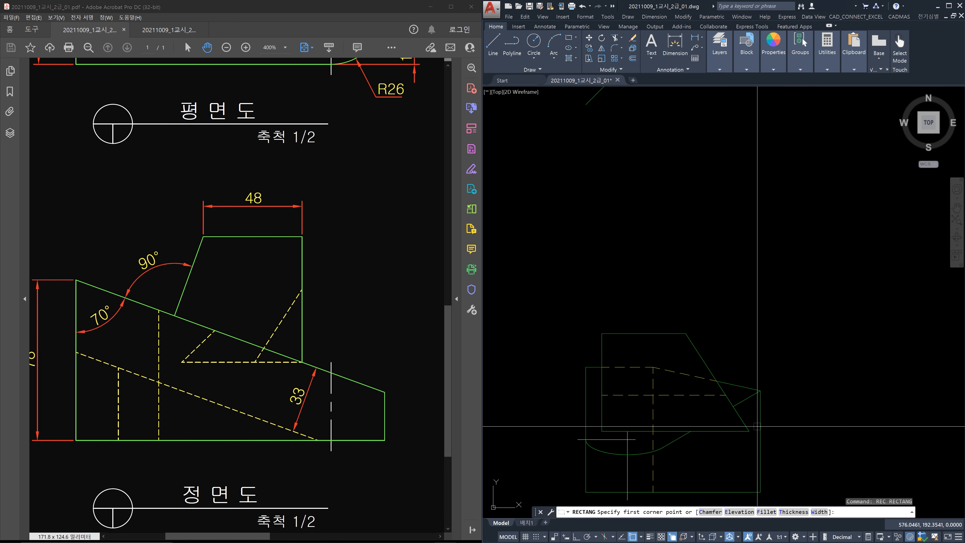
pyautogui.click(733, 406)
pyautogui.scroll(-5, 733, 406)
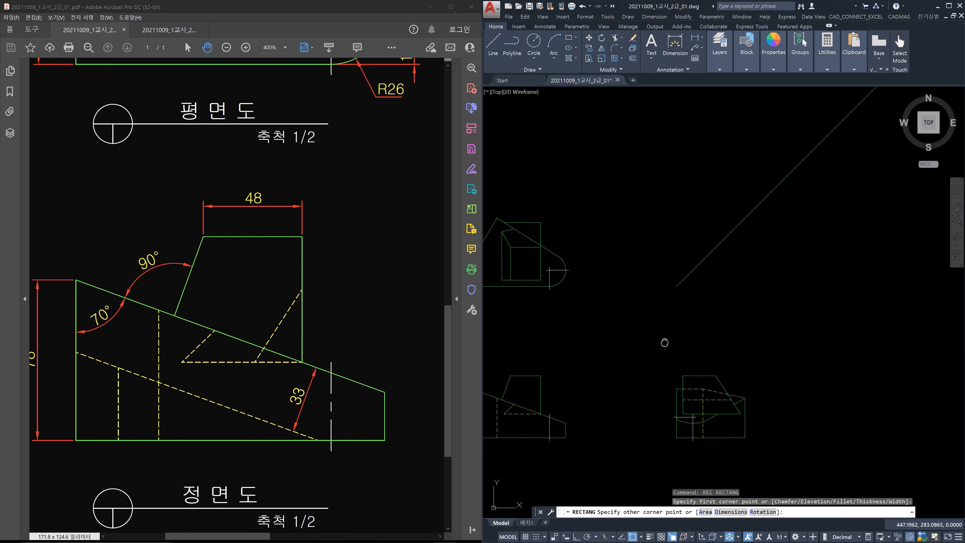
pyautogui.click(564, 247)
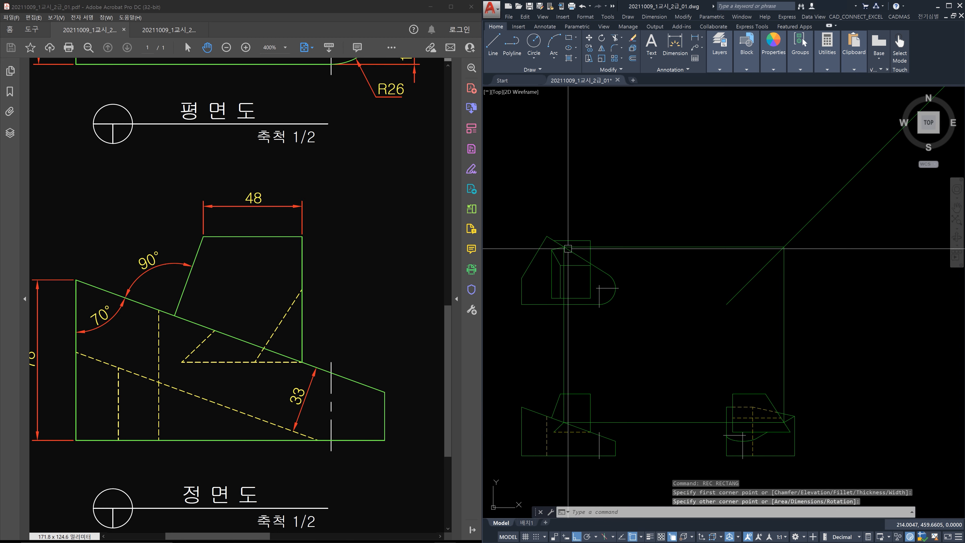
pyautogui.press('Escape')
# Step: Check the rectangle's corners against the three views and the 45° line, and delete the rectangle
pyautogui.click(820, 369)
pyautogui.click(771, 359)
pyautogui.scroll(9, 561, 431)
pyautogui.scroll(-8, 603, 329)
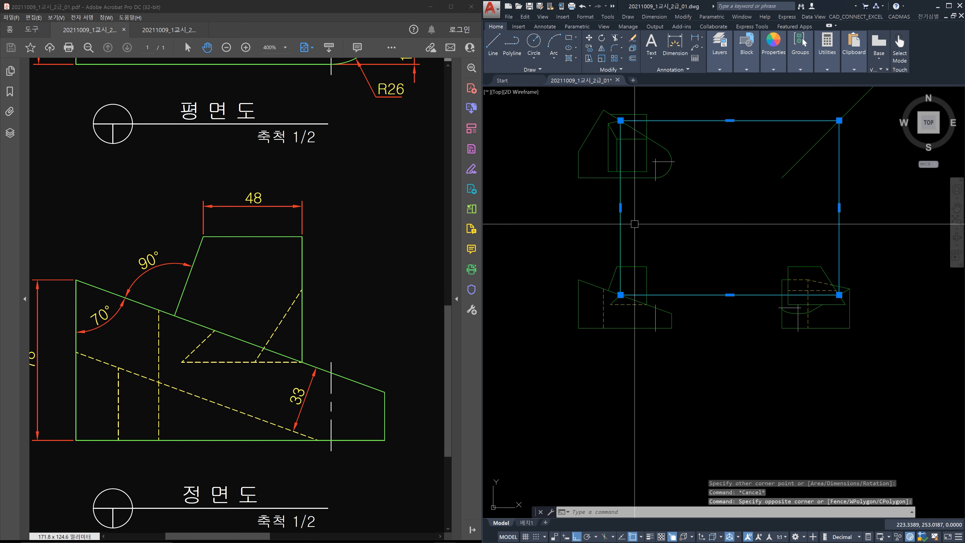
pyautogui.press('Escape')
pyautogui.press('Escape')
pyautogui.click(857, 214)
pyautogui.click(797, 218)
pyautogui.press('Delete')
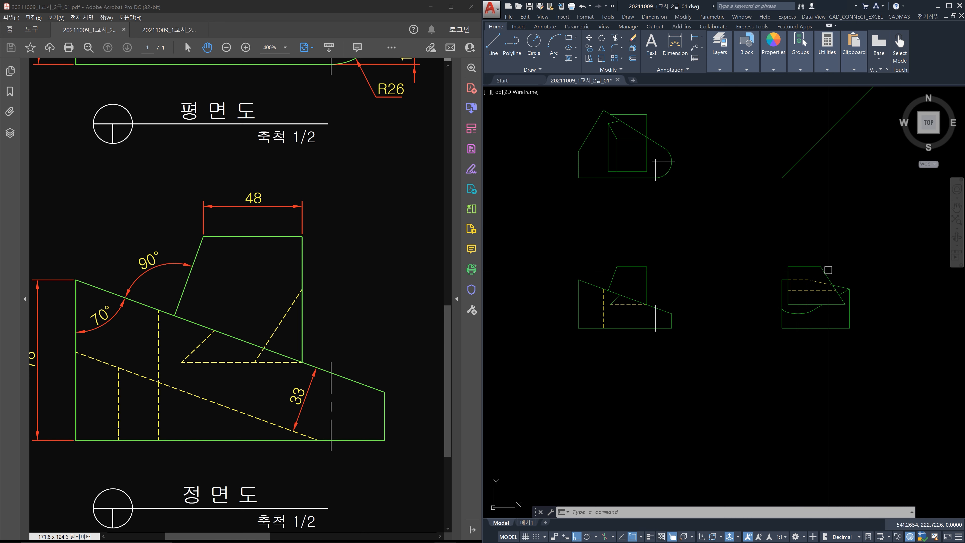
# Step: Examine the side view's sloped and top edges and compare them with the corresponding edges in the top and front views
pyautogui.moveTo(711, 260); pyautogui.dragTo(712, 276, button='middle')
pyautogui.scroll(4, 642, 205)
pyautogui.scroll(-4, 699, 323)
pyautogui.scroll(4, 806, 353)
pyautogui.click(794, 361)
pyautogui.click(755, 369)
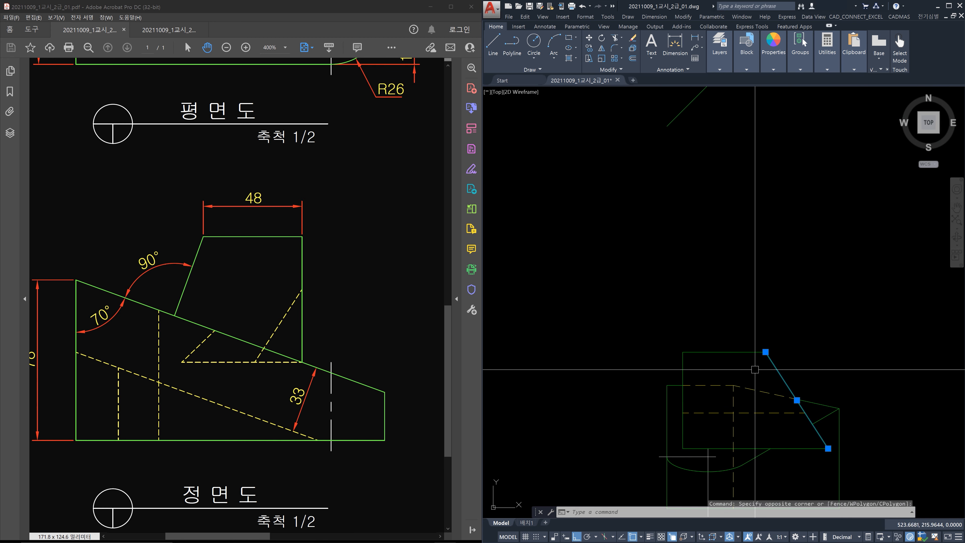
pyautogui.click(755, 368)
pyautogui.click(747, 337)
pyautogui.scroll(-6, 784, 163)
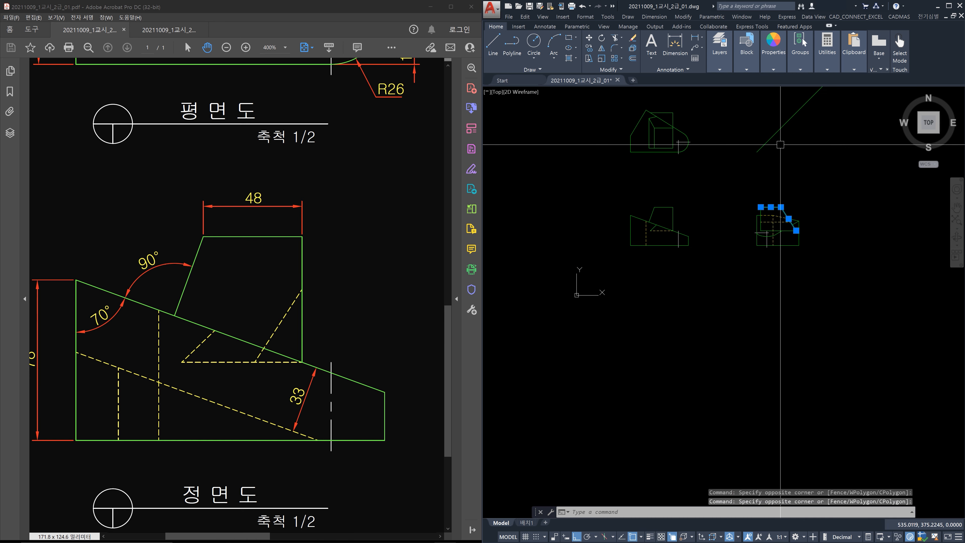
pyautogui.moveTo(664, 134); pyautogui.dragTo(664, 162, button='middle')
pyautogui.press('Escape')
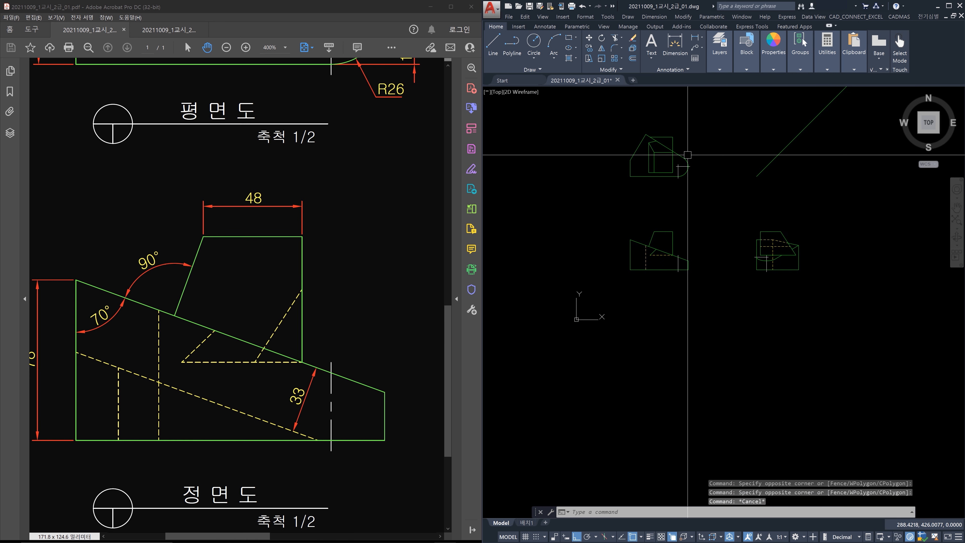
pyautogui.scroll(4, 669, 143)
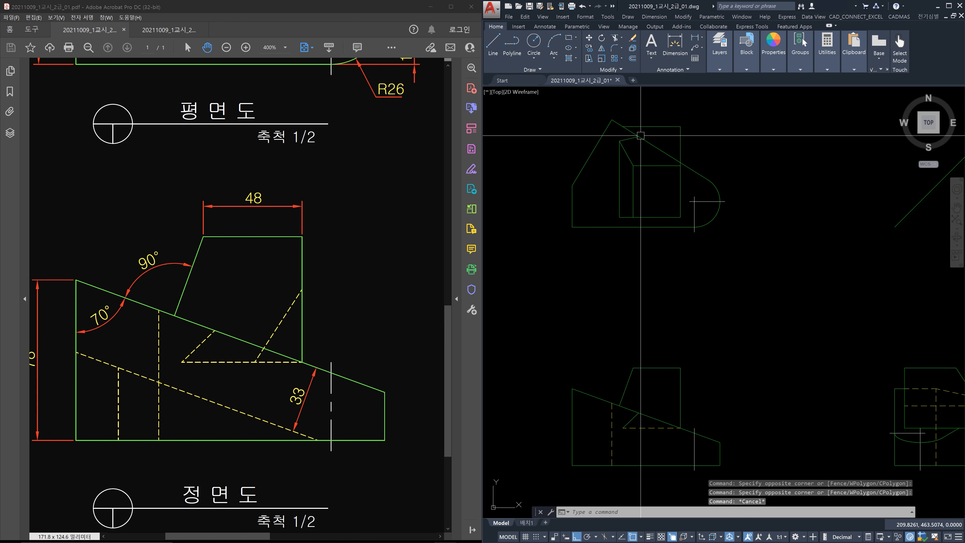
pyautogui.scroll(-3, 861, 186)
pyautogui.scroll(5, 844, 274)
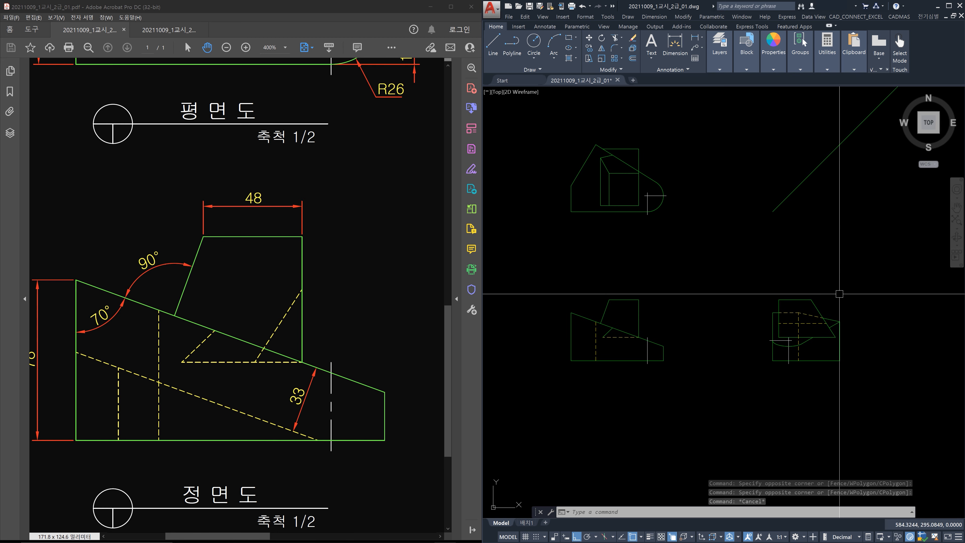
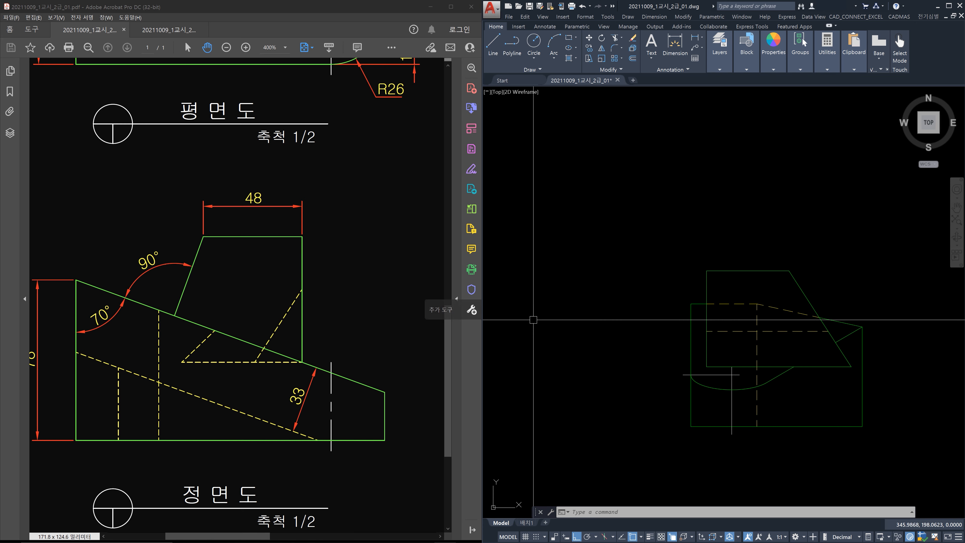
pyautogui.scroll(-4, 771, 343)
pyautogui.moveTo(733, 344); pyautogui.dragTo(763, 358, button='middle')
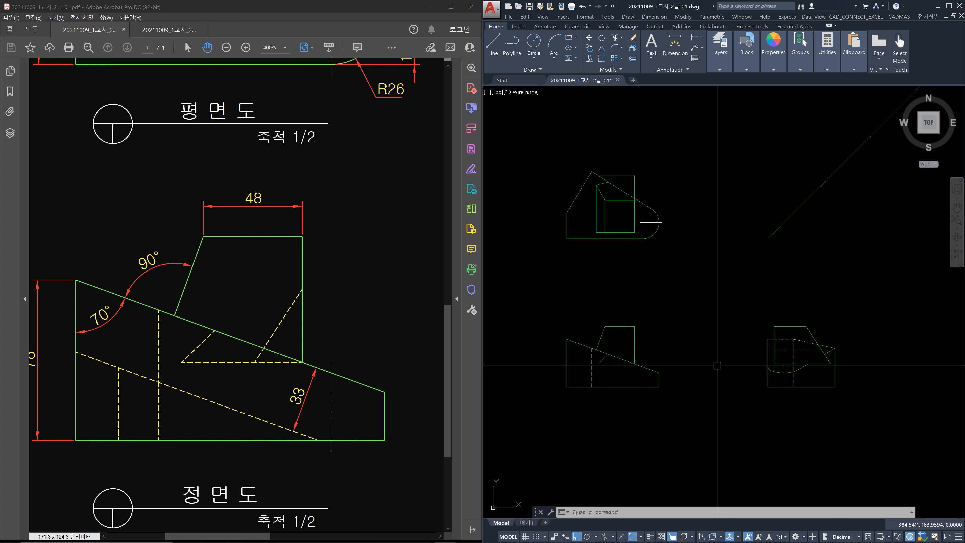
# Step: Match the properties of the front view's dashed horizontal line onto the short slanted line meeting its free end
pyautogui.scroll(2, 722, 371)
pyautogui.moveTo(717, 368); pyautogui.dragTo(745, 368, button='middle')
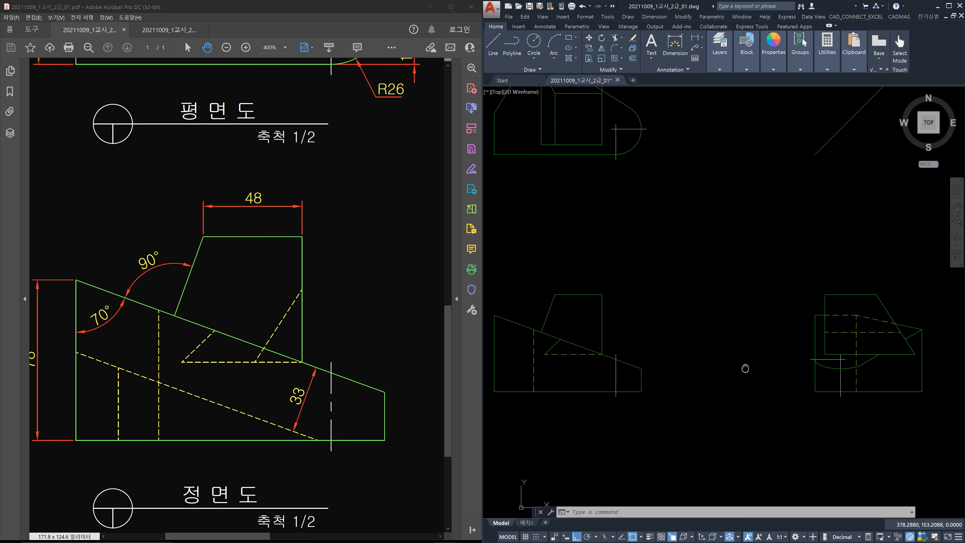
pyautogui.scroll(3, 614, 345)
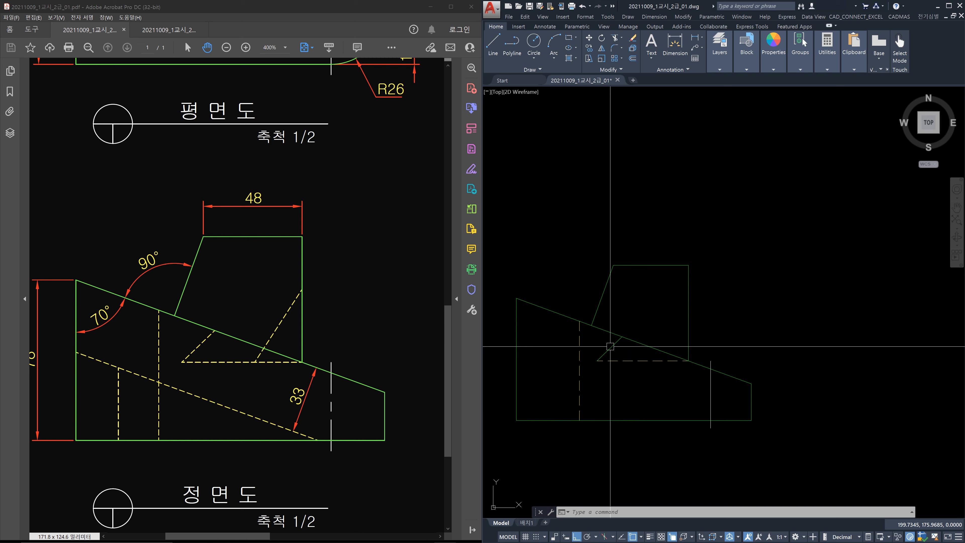
pyautogui.click(610, 345)
pyautogui.scroll(-3, 610, 346)
pyautogui.moveTo(639, 175); pyautogui.dragTo(639, 276, button='middle')
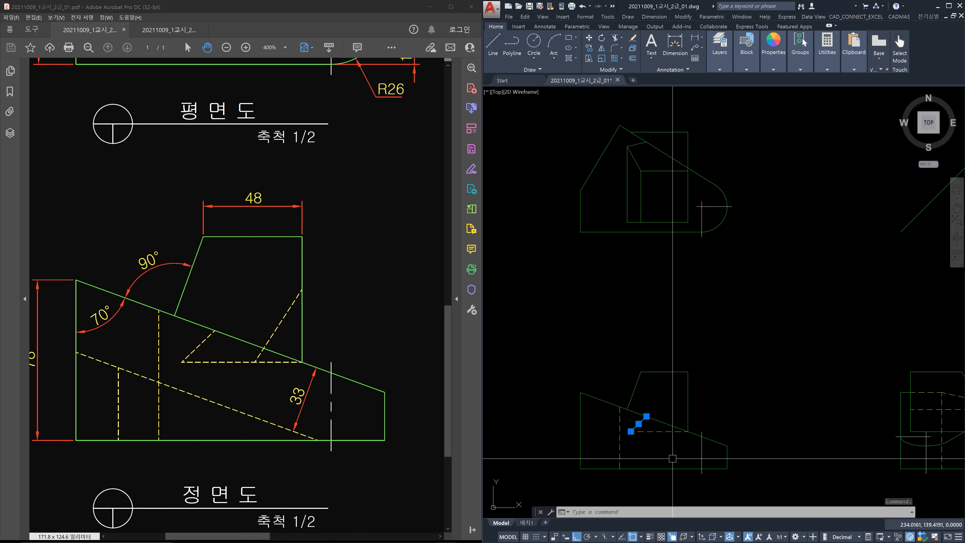
pyautogui.write('ma')
pyautogui.press('Return')
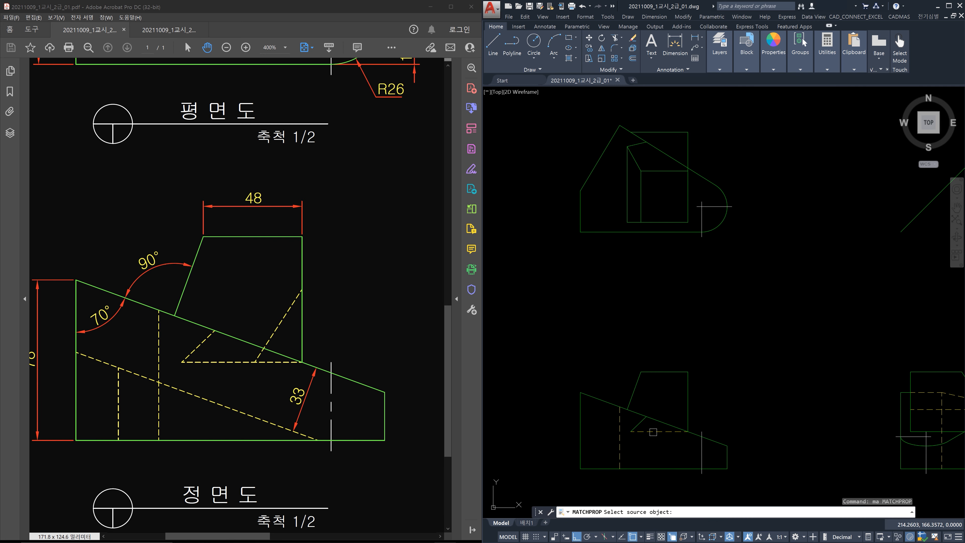
pyautogui.click(653, 432)
pyautogui.click(639, 424)
pyautogui.press('Escape')
# Step: Trim the top view's long sloped edge between the short slanted line and the upper block's vertical edge
pyautogui.moveTo(717, 278); pyautogui.dragTo(716, 335, button='middle')
pyautogui.scroll(3, 649, 197)
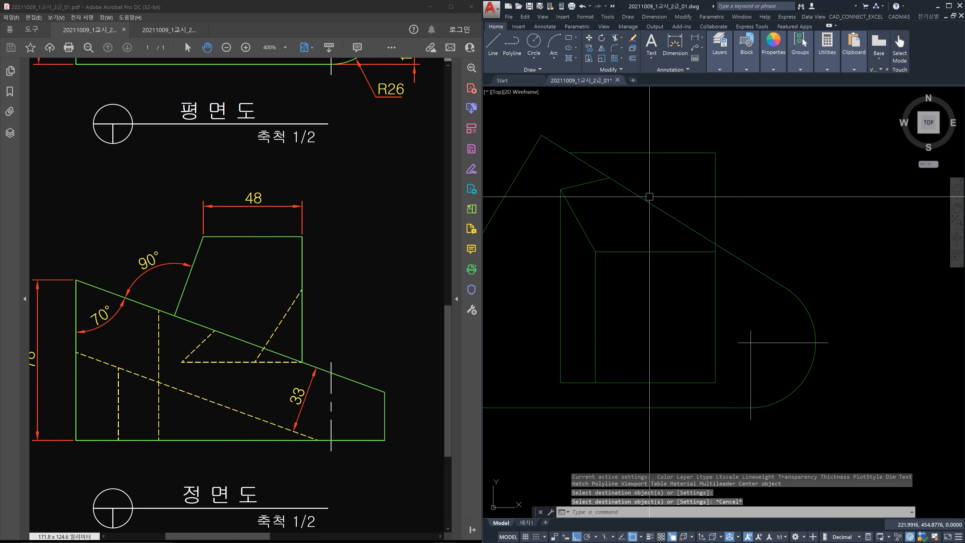
pyautogui.write('tr')
pyautogui.press('Return')
pyautogui.click(723, 207)
pyautogui.click(706, 203)
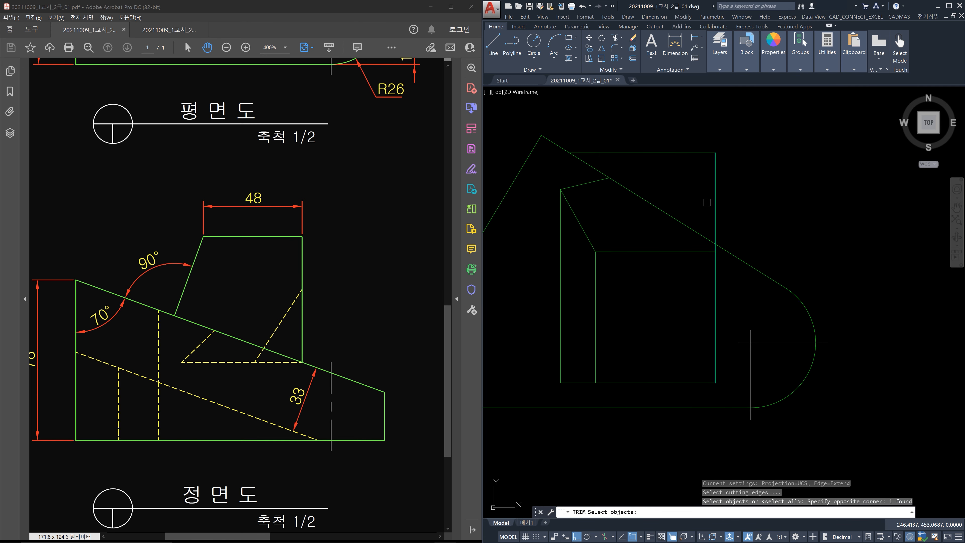
pyautogui.click(605, 179)
pyautogui.press('Return')
pyautogui.click(622, 185)
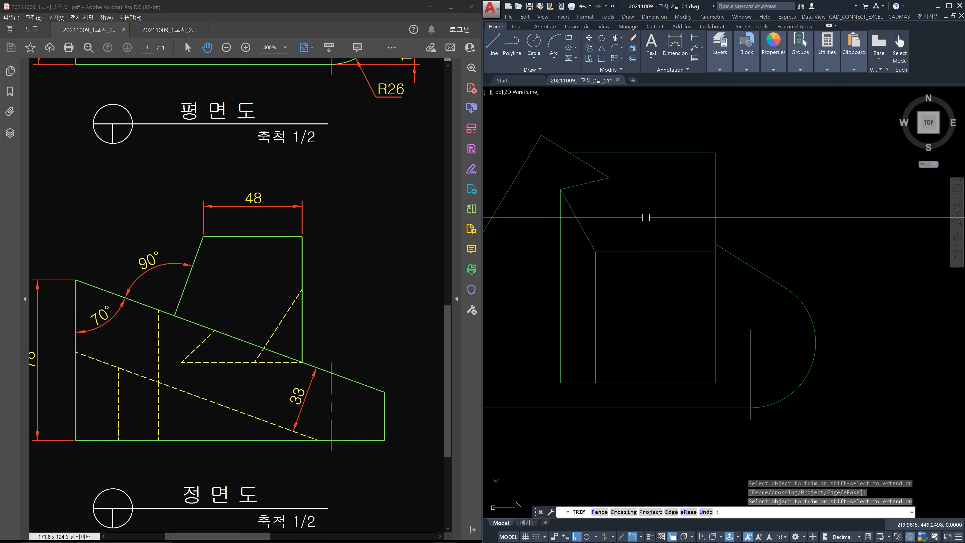
pyautogui.press('Escape')
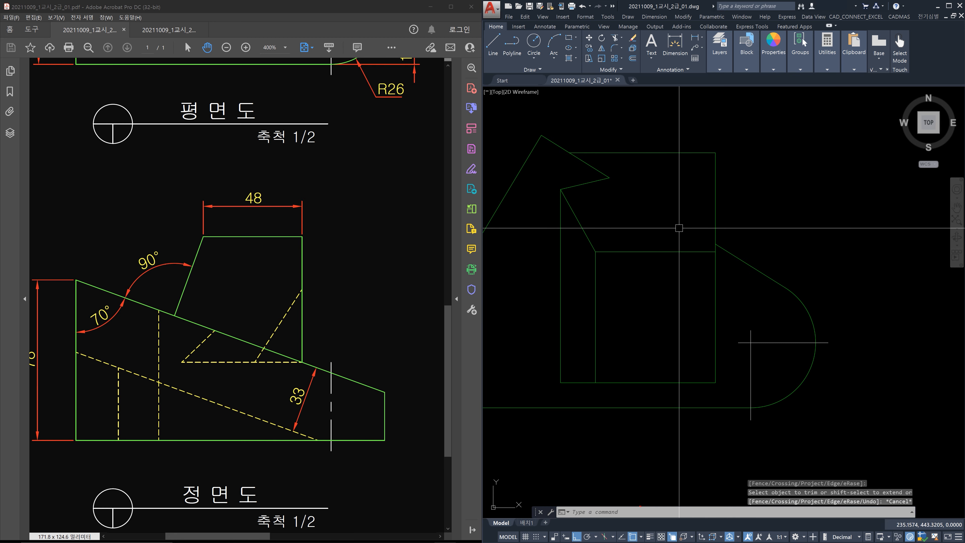
# Step: Draw a line joining the two trimmed ends of the top view's sloped edge across the upper block
pyautogui.scroll(-2, 679, 228)
pyautogui.moveTo(769, 321); pyautogui.dragTo(642, 222, button='middle')
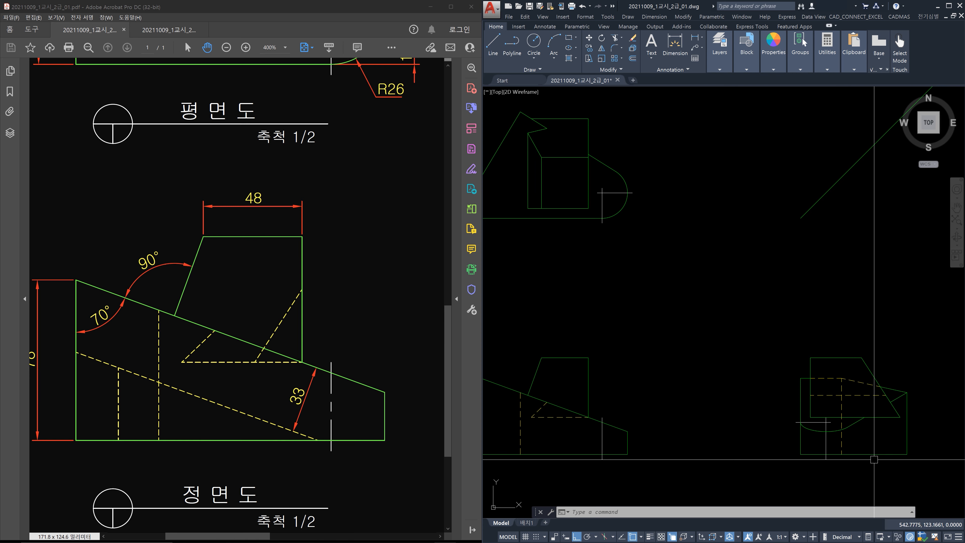
pyautogui.click(600, 164)
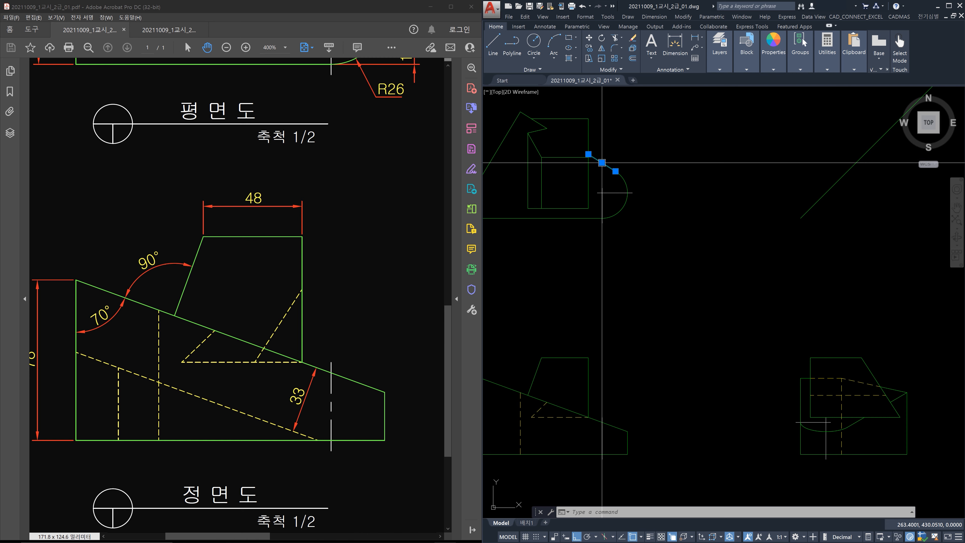
pyautogui.click(538, 122)
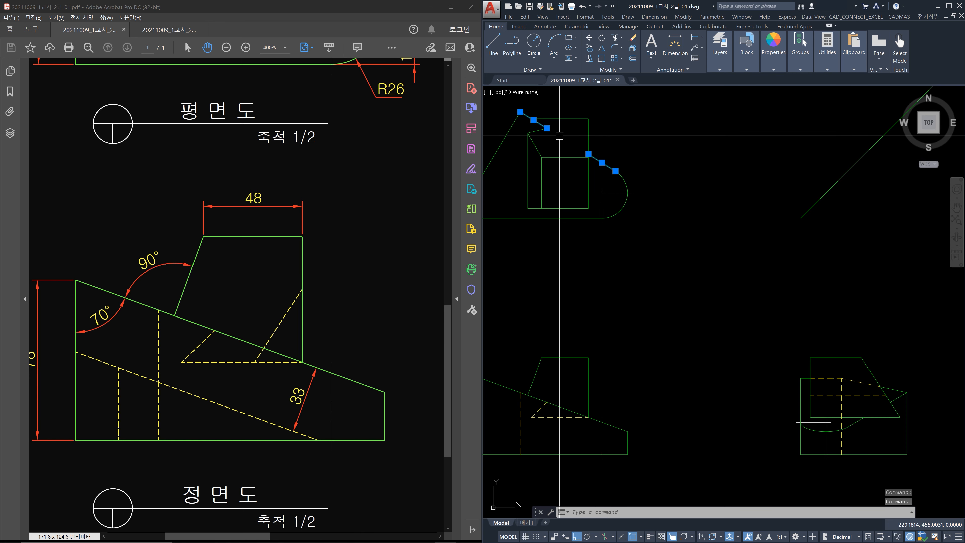
pyautogui.press('Escape')
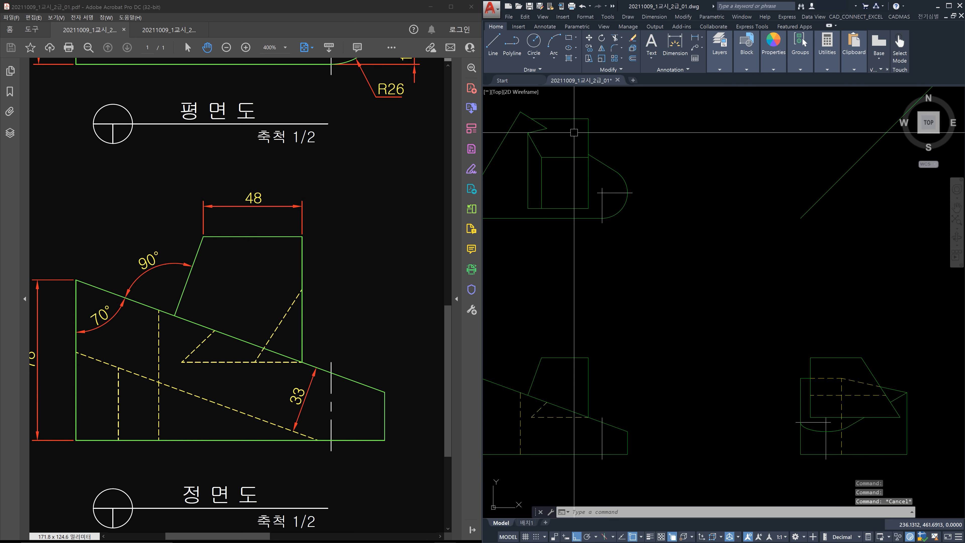
pyautogui.write('l')
pyautogui.press('Return')
pyautogui.click(588, 155)
pyautogui.press('Escape')
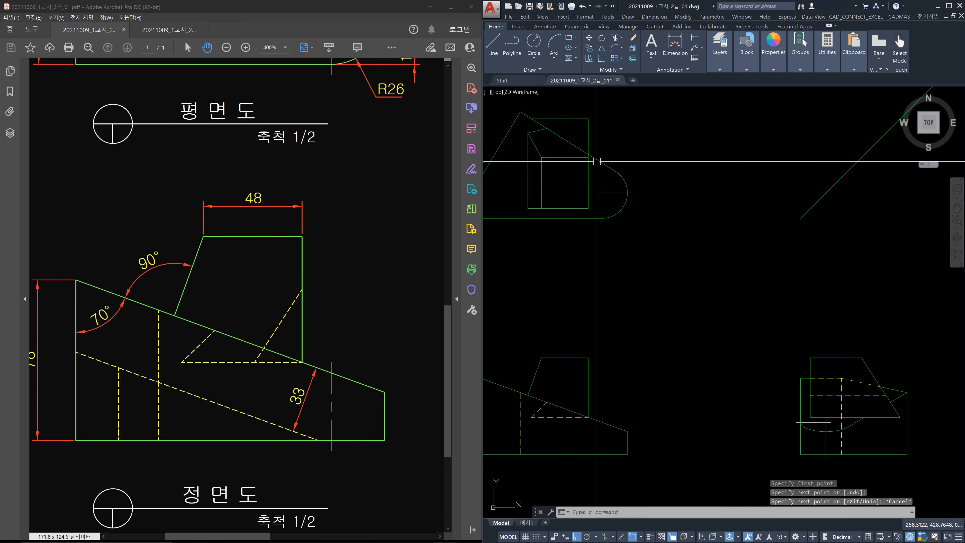
# Step: Match the properties of the front view's dashed horizontal line onto the top view's new sloped line across the block
pyautogui.write('ma')
pyautogui.press('Return')
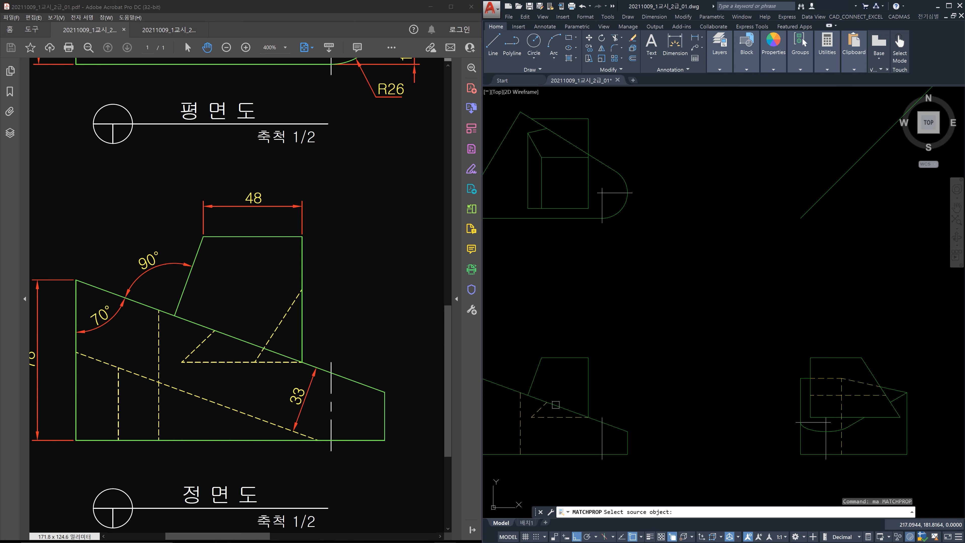
pyautogui.click(553, 416)
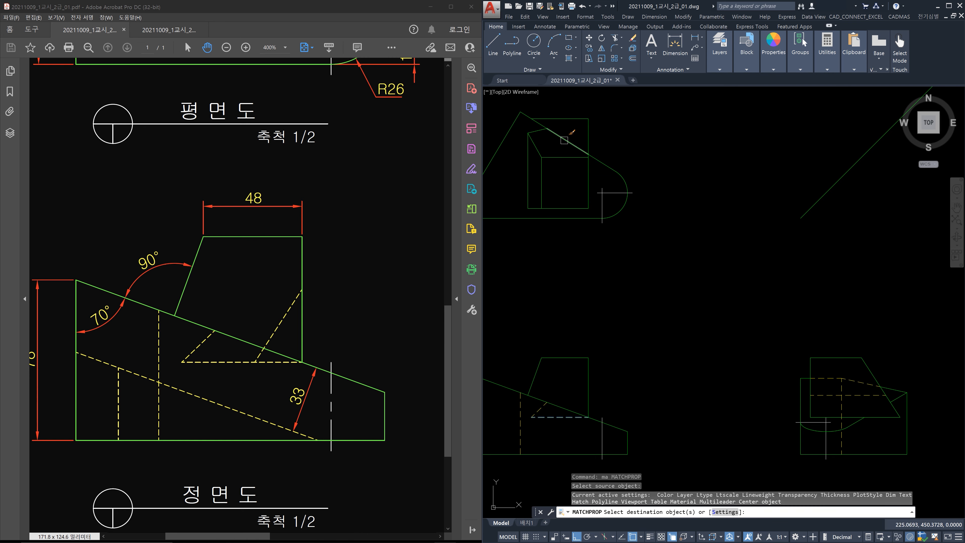
pyautogui.click(564, 140)
pyautogui.press('Escape')
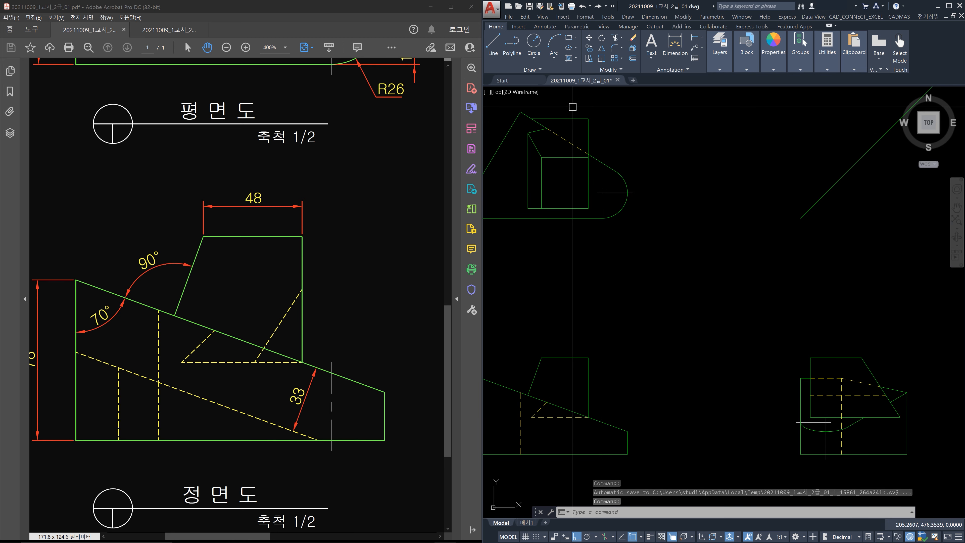
# Step: Chamfer the corner of the upper block in the top view with both distances set to 23
pyautogui.moveTo(363, 126); pyautogui.dragTo(372, 398)
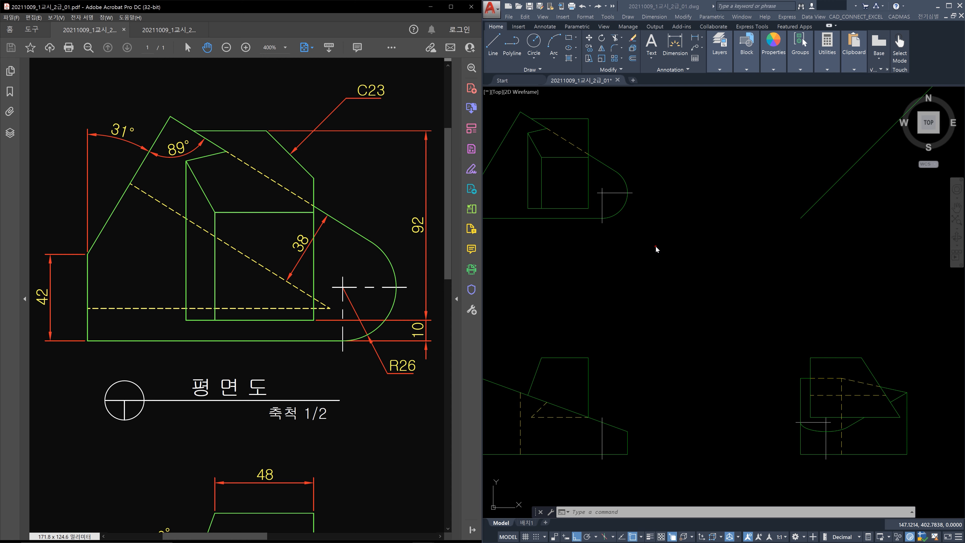
pyautogui.click(655, 249)
pyautogui.write('c')
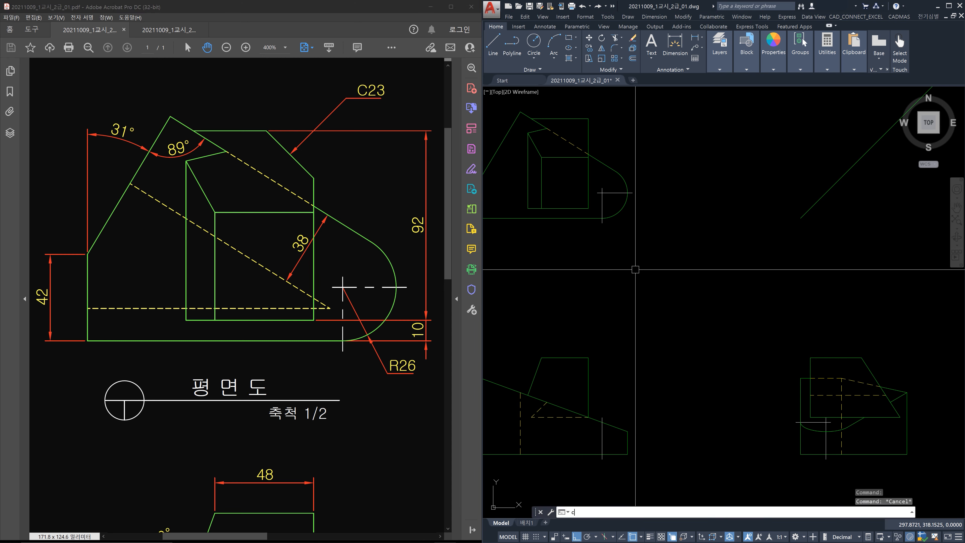
pyautogui.press('Return')
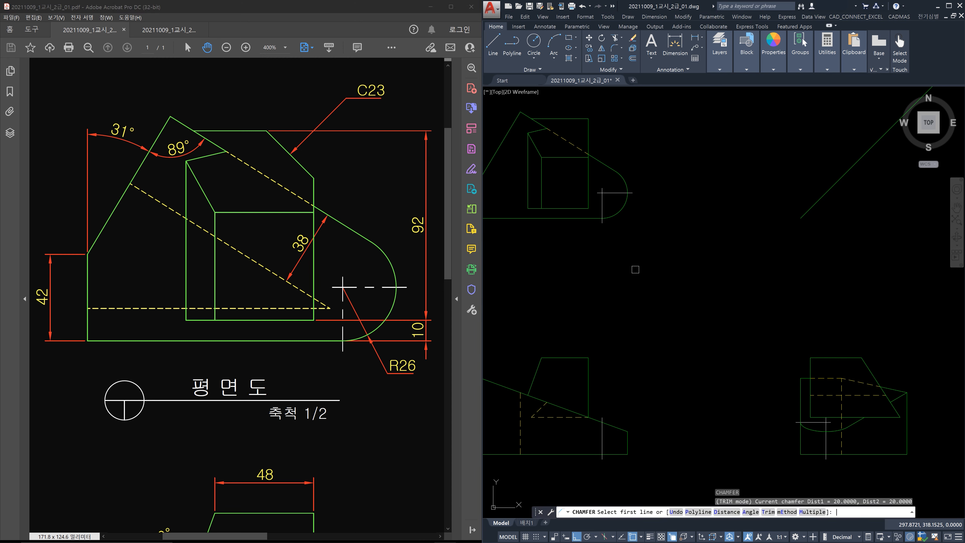
pyautogui.write('d')
pyautogui.press('Return')
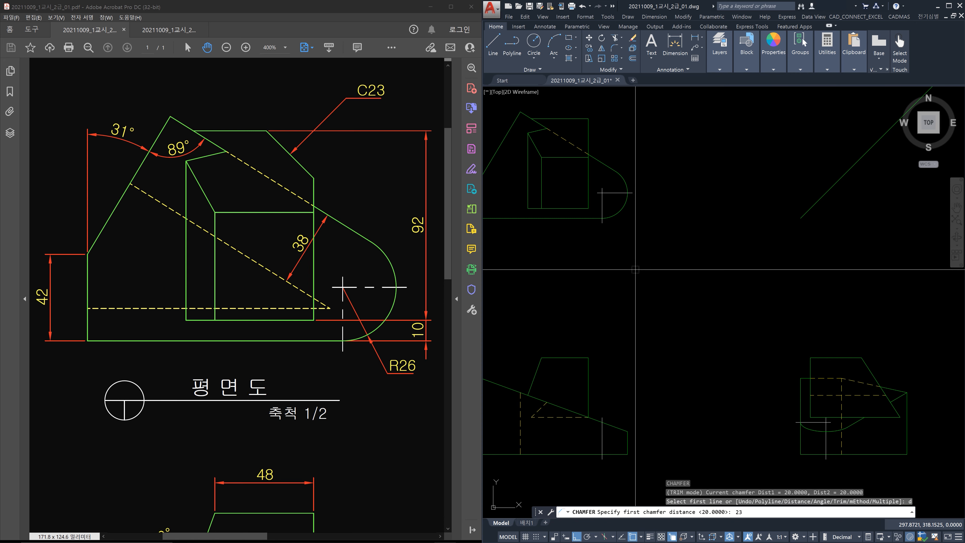
pyautogui.press('Return')
pyautogui.press('Return')
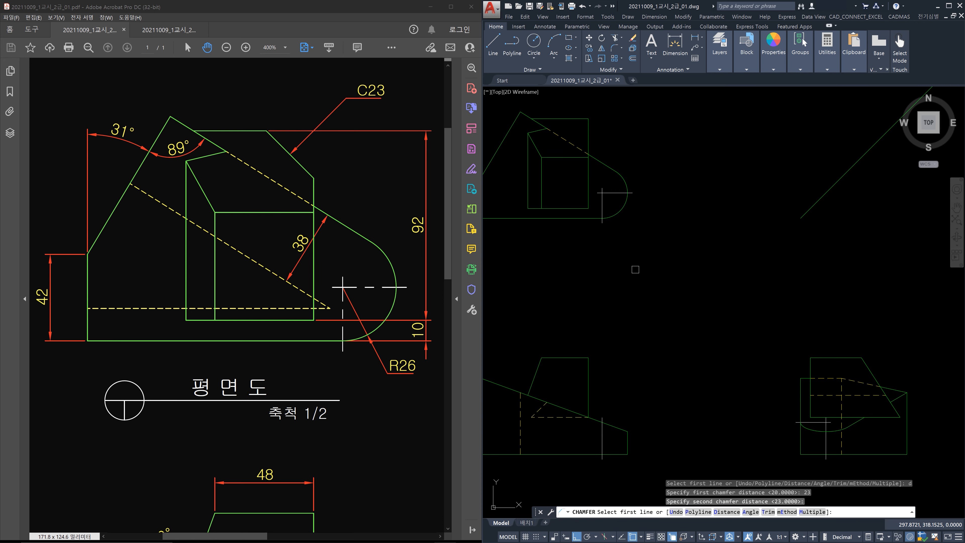
pyautogui.click(588, 131)
pyautogui.click(571, 119)
pyautogui.press('Escape')
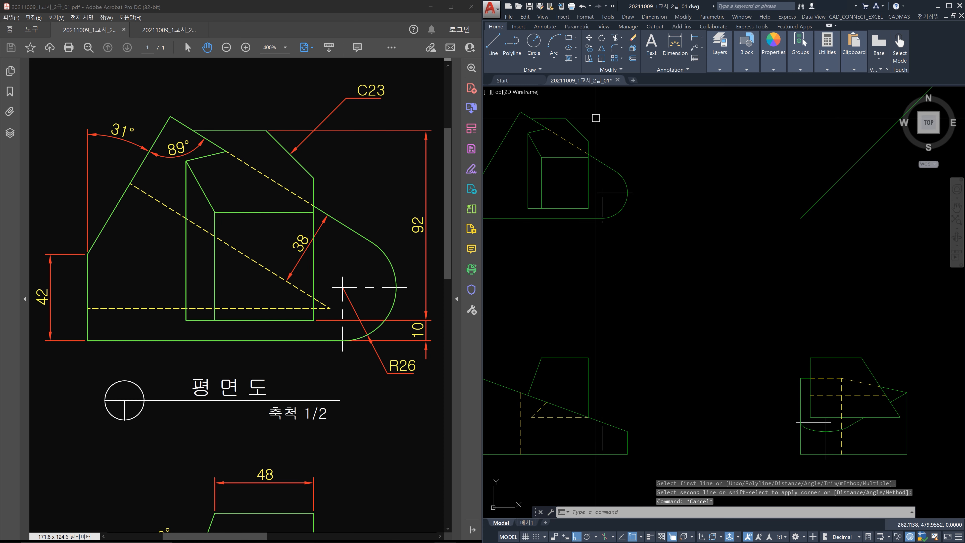
# Step: Draw a horizontal construction line through the lower end of the top view's chamfer
pyautogui.scroll(2, 586, 120)
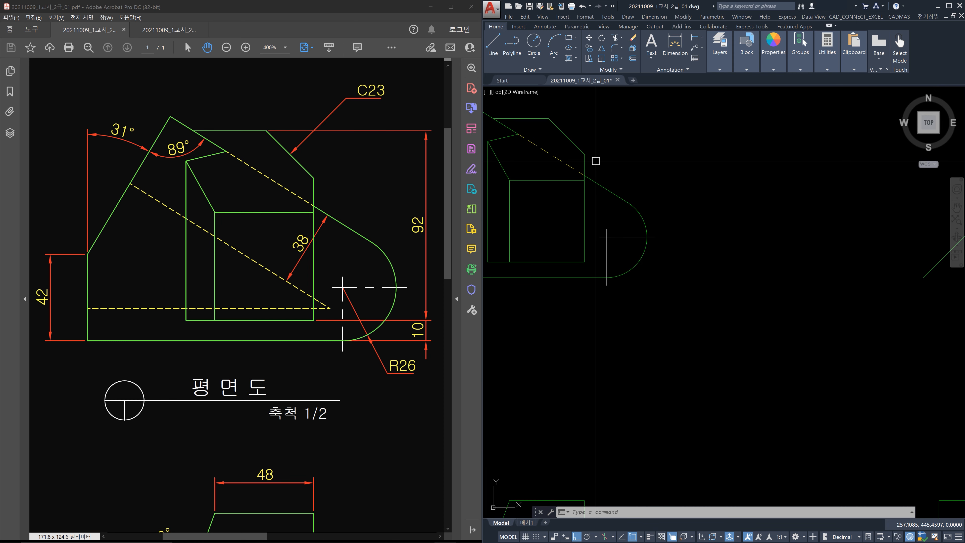
pyautogui.write('xl')
pyautogui.press('Return')
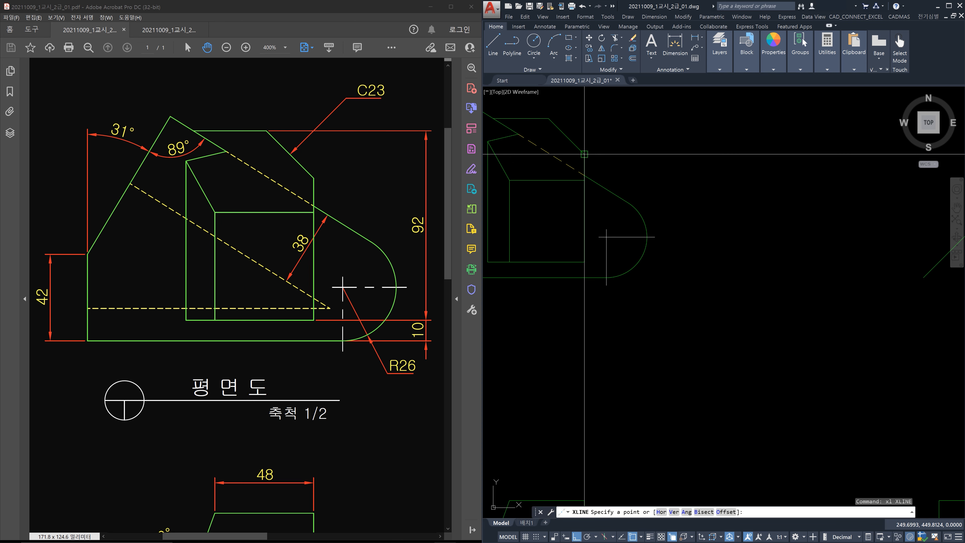
pyautogui.click(584, 154)
pyautogui.click(662, 168)
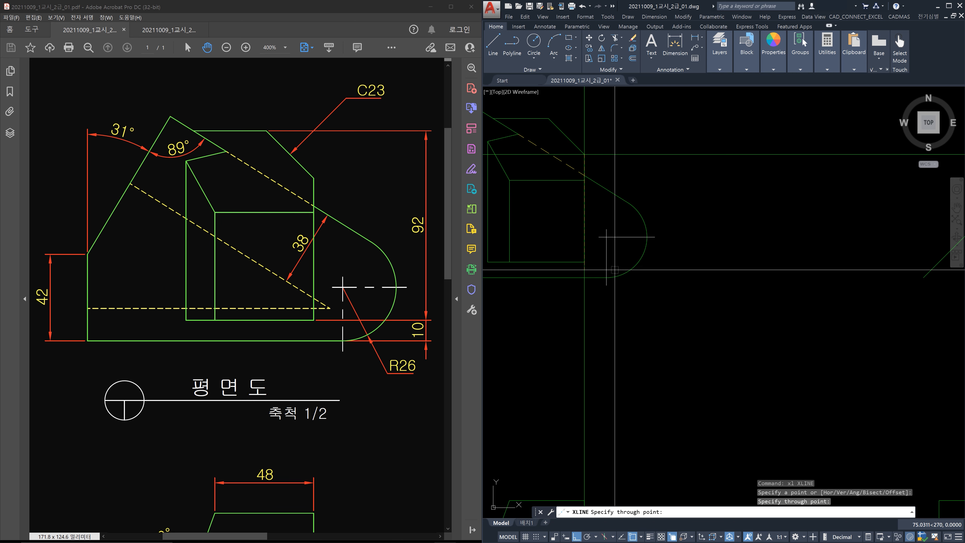
pyautogui.scroll(-2, 713, 236)
pyautogui.press('Escape')
# Step: Draw a vertical construction line into the side view from where the horizontal construction line crosses the diagonal projection line
pyautogui.moveTo(779, 226); pyautogui.dragTo(687, 219, button='middle')
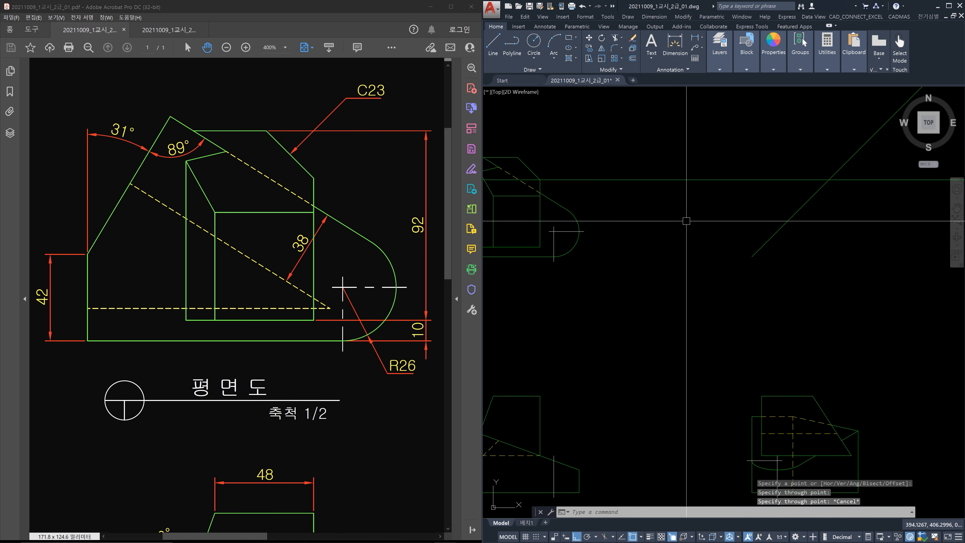
pyautogui.press('space')
pyautogui.click(829, 179)
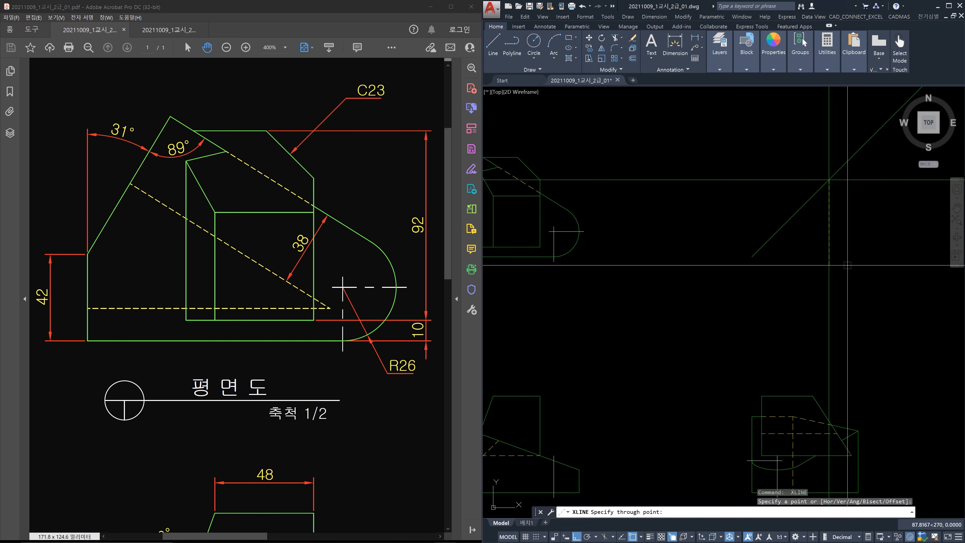
pyautogui.click(835, 266)
pyautogui.press('Escape')
# Step: Trim the side view's vertical construction line to the block's slanted edge and its bottom horizontal edge
pyautogui.moveTo(816, 368); pyautogui.dragTo(794, 300, button='middle')
pyautogui.scroll(2, 820, 388)
pyautogui.press('Escape')
pyautogui.press('Escape')
pyautogui.write('tr')
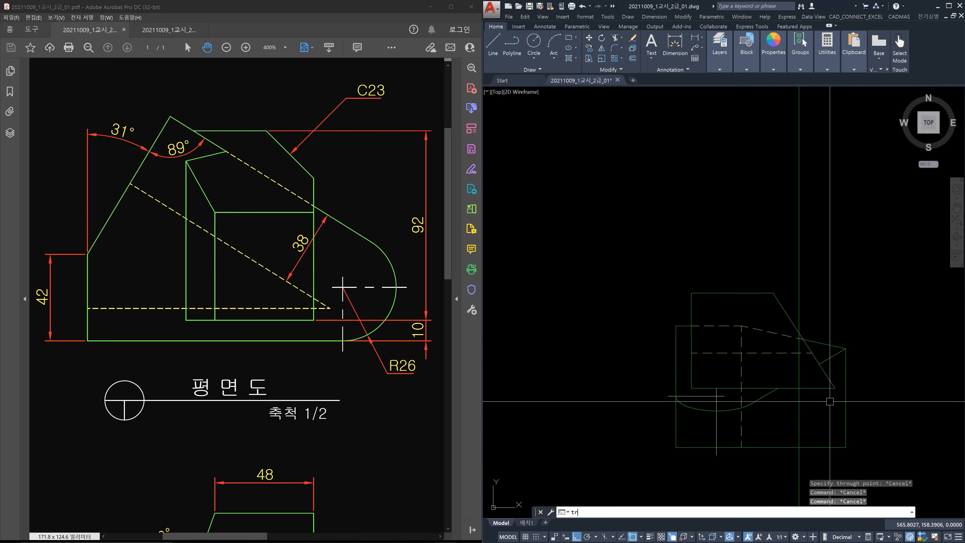
pyautogui.press('space')
pyautogui.click(829, 402)
pyautogui.click(817, 381)
pyautogui.click(820, 366)
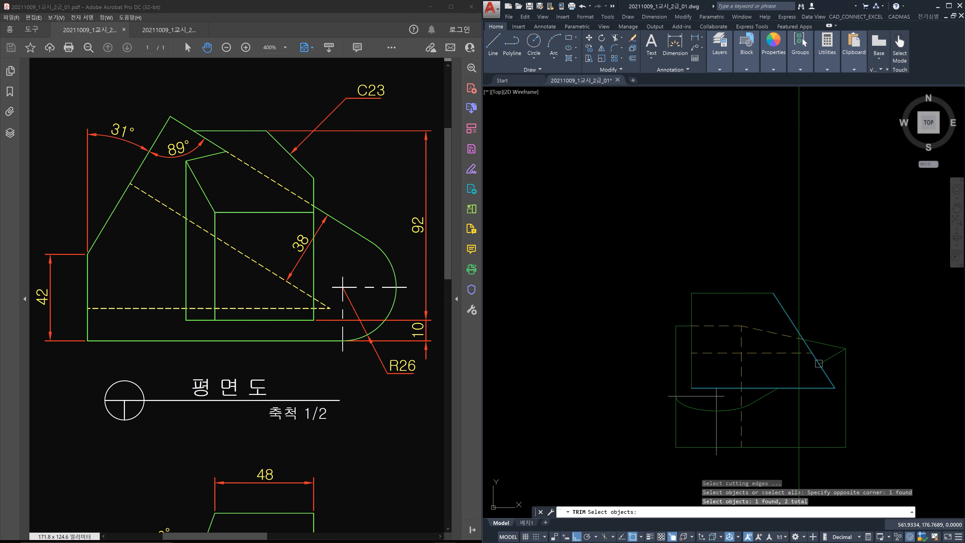
pyautogui.press('space')
pyautogui.click(799, 296)
pyautogui.click(798, 404)
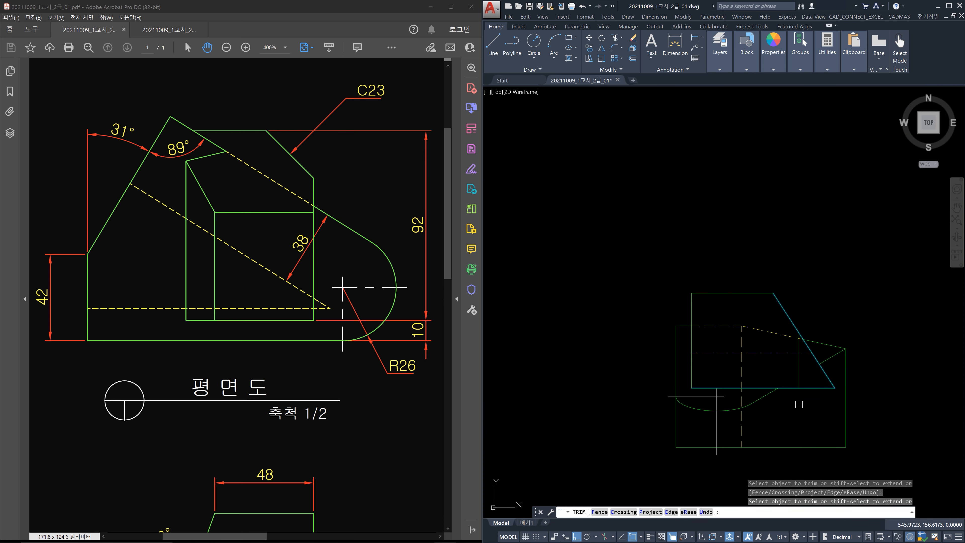
pyautogui.press('Escape')
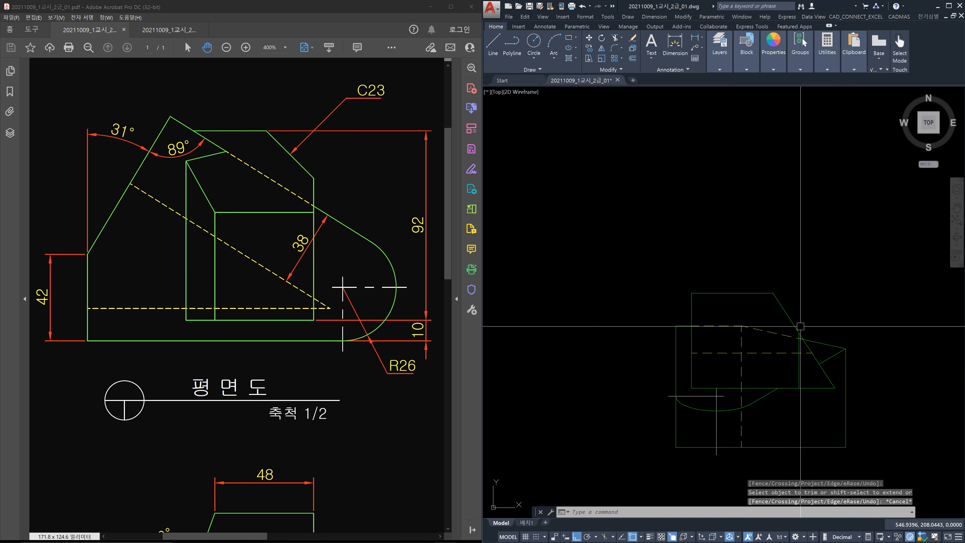
pyautogui.press('Escape')
# Step: Delete the horizontal construction line running from the top view's chamfer to the diagonal projection line
pyautogui.scroll(-4, 773, 366)
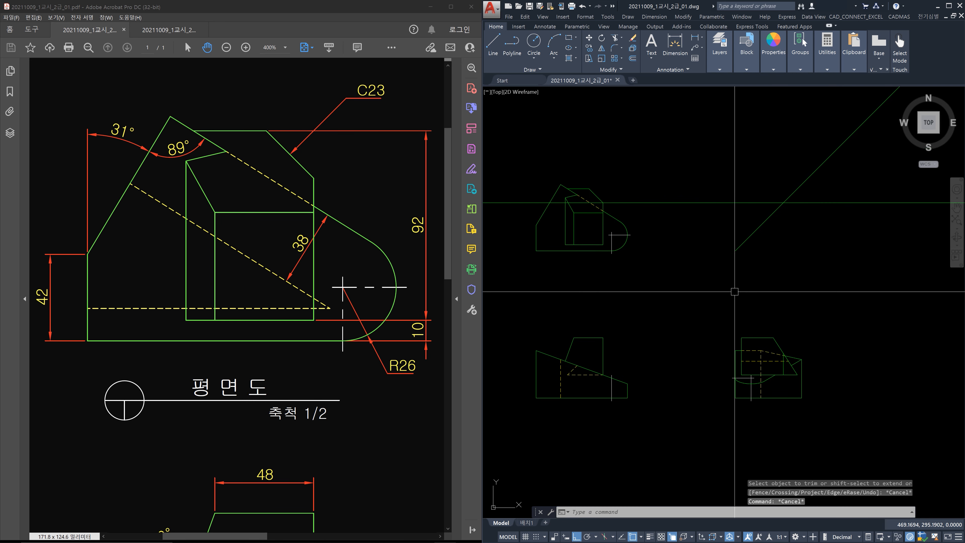
pyautogui.click(700, 202)
pyautogui.click(695, 191)
pyautogui.press('Delete')
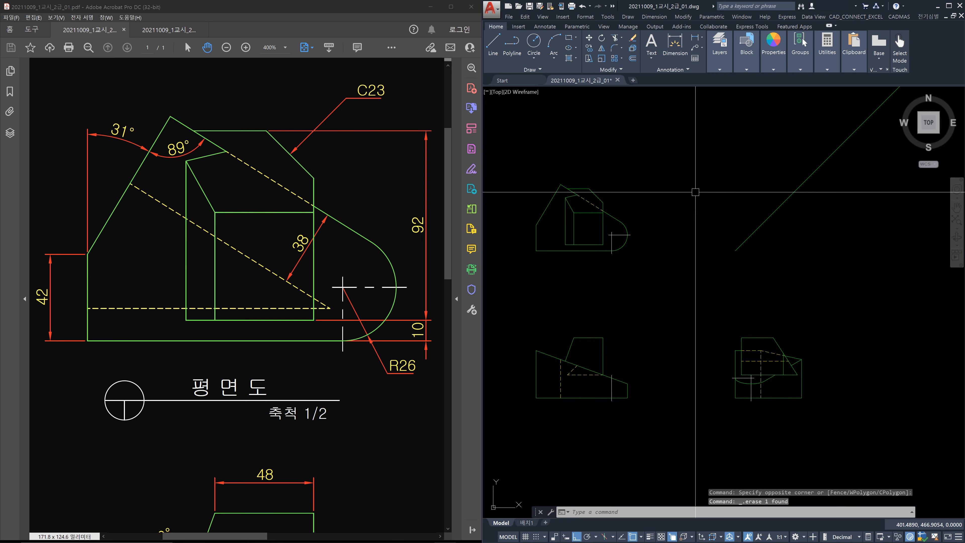
# Step: Draw a vertical construction line through the upper end of the top view's chamfer and down across the front view
pyautogui.scroll(3, 631, 193)
pyautogui.press('Escape')
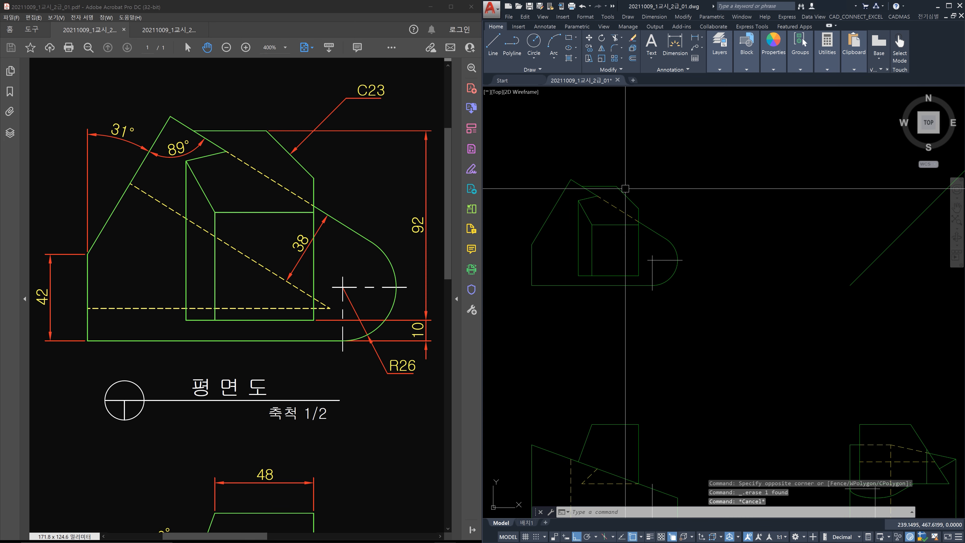
pyautogui.write('xl')
pyautogui.press('Return')
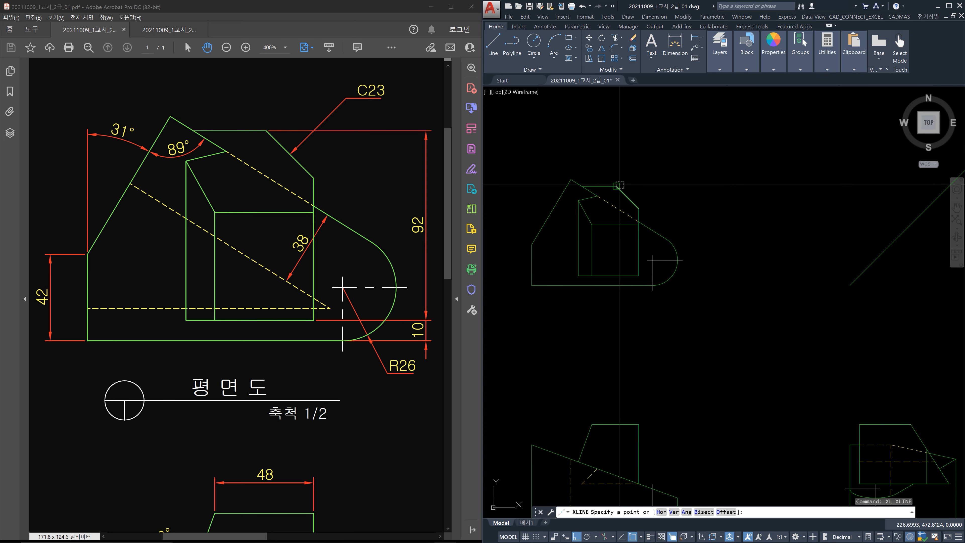
pyautogui.click(617, 187)
pyautogui.click(691, 352)
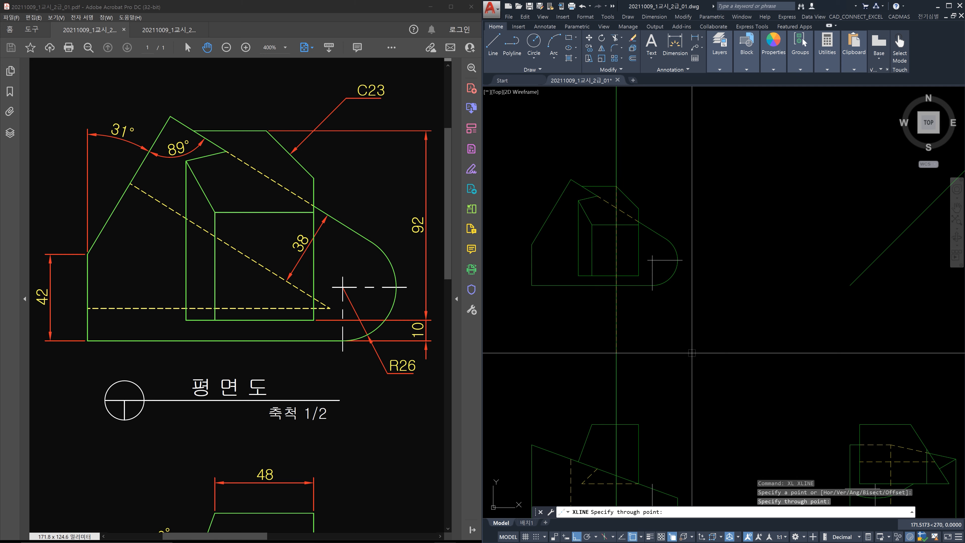
pyautogui.press('Escape')
# Step: Trim the front view's vertical construction line to the block's top edge and the dashed horizontal line
pyautogui.moveTo(684, 371); pyautogui.dragTo(681, 321, button='middle')
pyautogui.scroll(2, 637, 394)
pyautogui.moveTo(718, 392); pyautogui.dragTo(500, 333, button='middle')
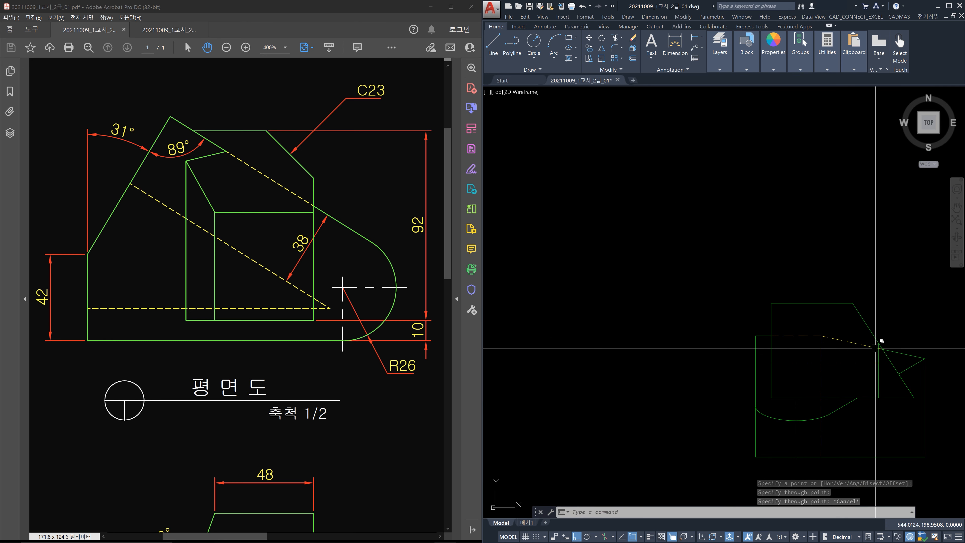
pyautogui.scroll(-2, 856, 359)
pyautogui.moveTo(589, 351); pyautogui.dragTo(640, 348, button='middle')
pyautogui.press('Escape')
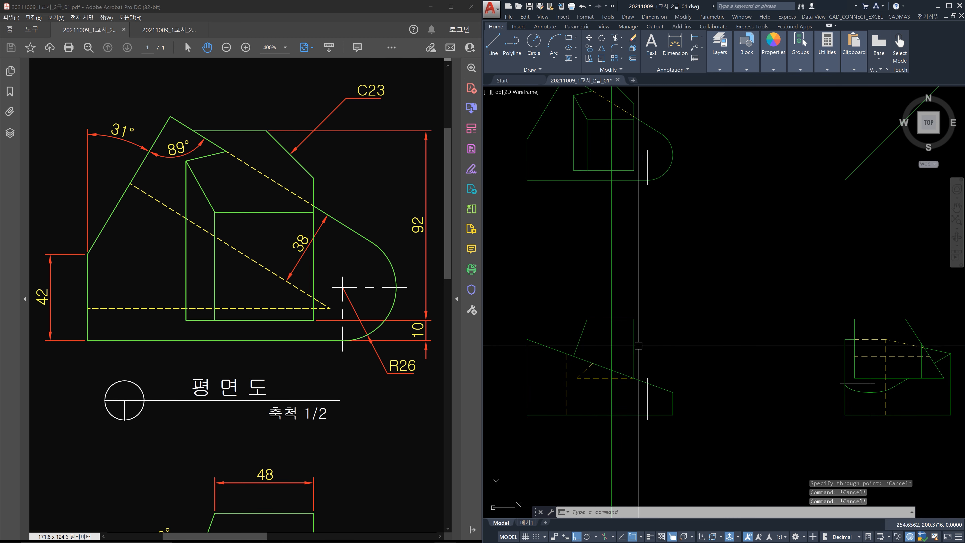
pyautogui.write('tr')
pyautogui.press('Return')
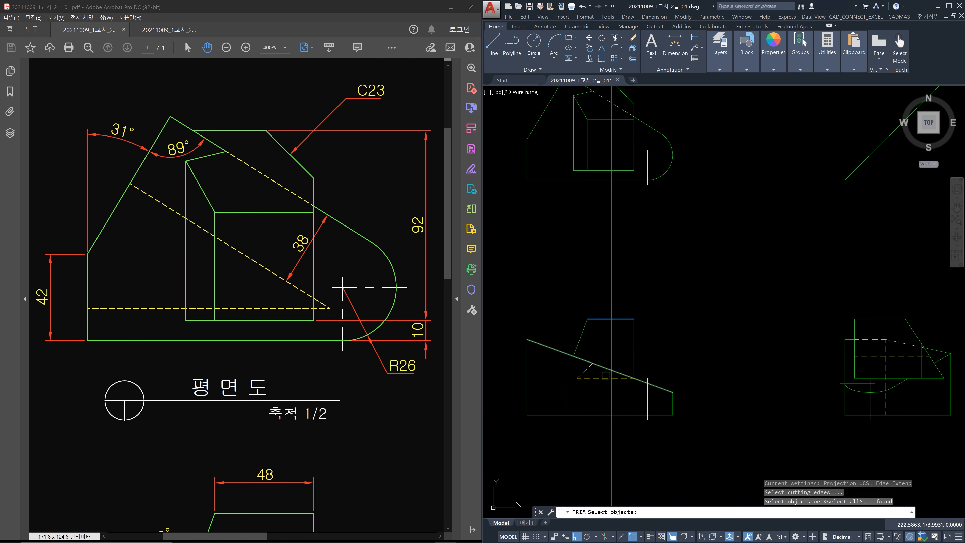
pyautogui.press('Return')
pyautogui.click(624, 390)
pyautogui.click(602, 400)
pyautogui.click(632, 305)
pyautogui.click(573, 276)
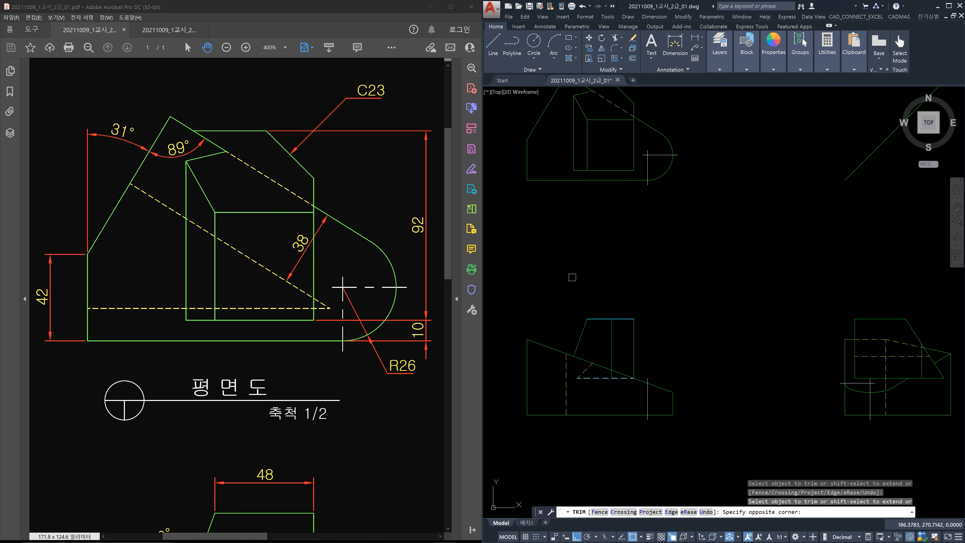
pyautogui.press('Escape')
# Step: Match the properties of the front view's dashed horizontal line onto the new vertical line in the block
pyautogui.write('ma')
pyautogui.press('Return')
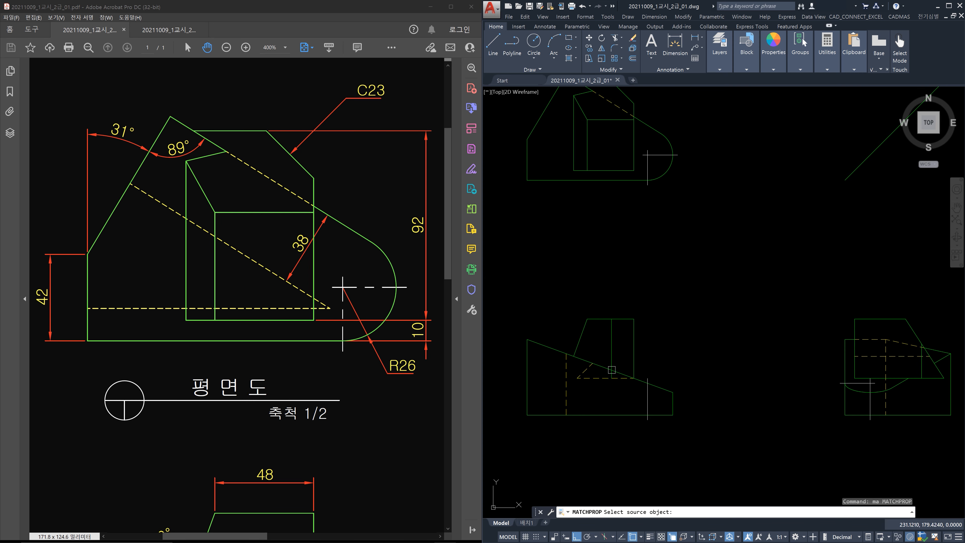
pyautogui.click(601, 377)
pyautogui.click(612, 358)
pyautogui.press('Escape')
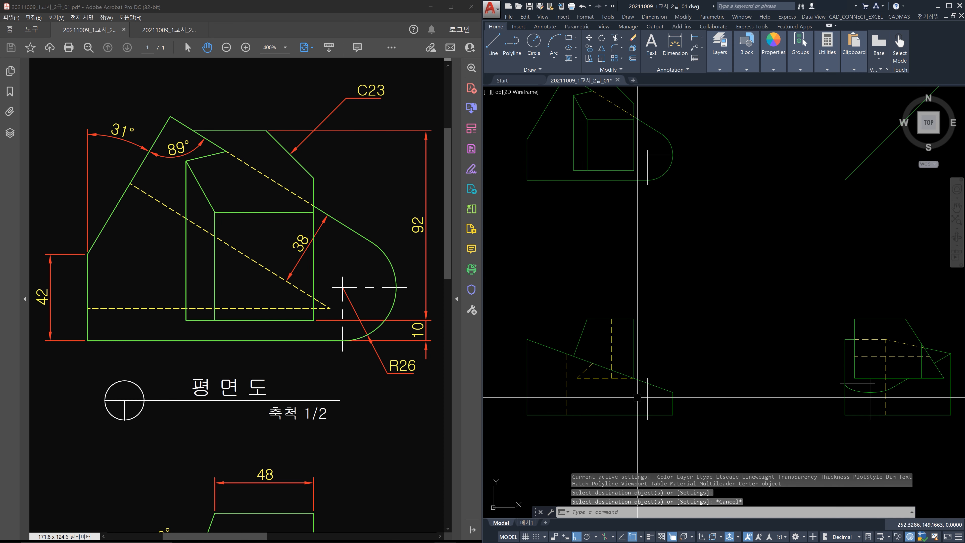
# Step: Examine how the top view's chamfer and back edge correspond to the side view's slanted edge and the new projected lines
pyautogui.moveTo(644, 310); pyautogui.dragTo(644, 362, button='middle')
pyautogui.click(613, 140)
pyautogui.click(593, 133)
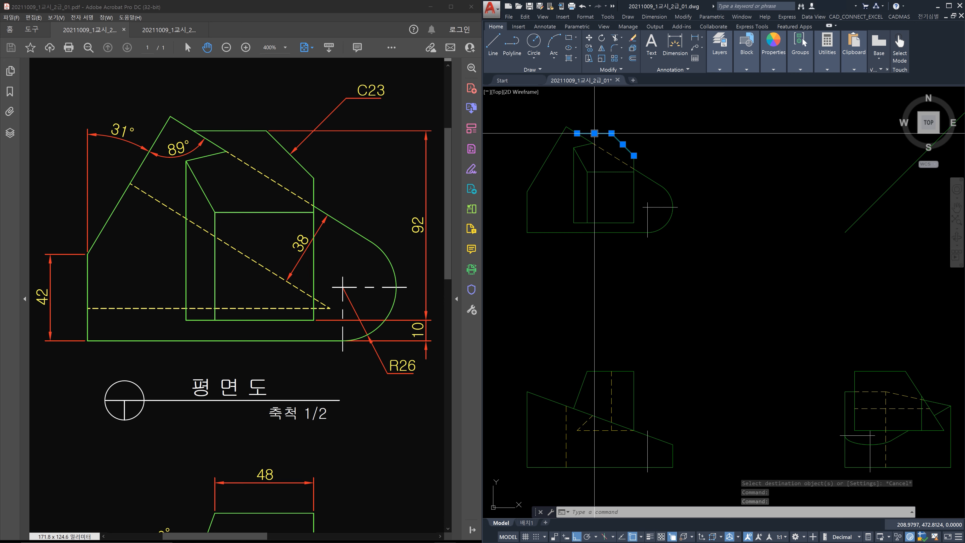
pyautogui.press('Escape')
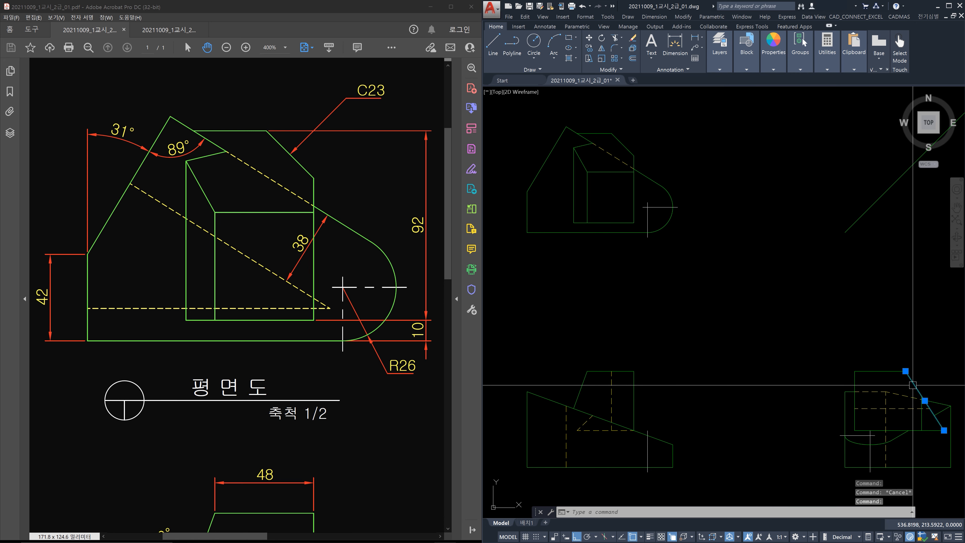
pyautogui.click(598, 132)
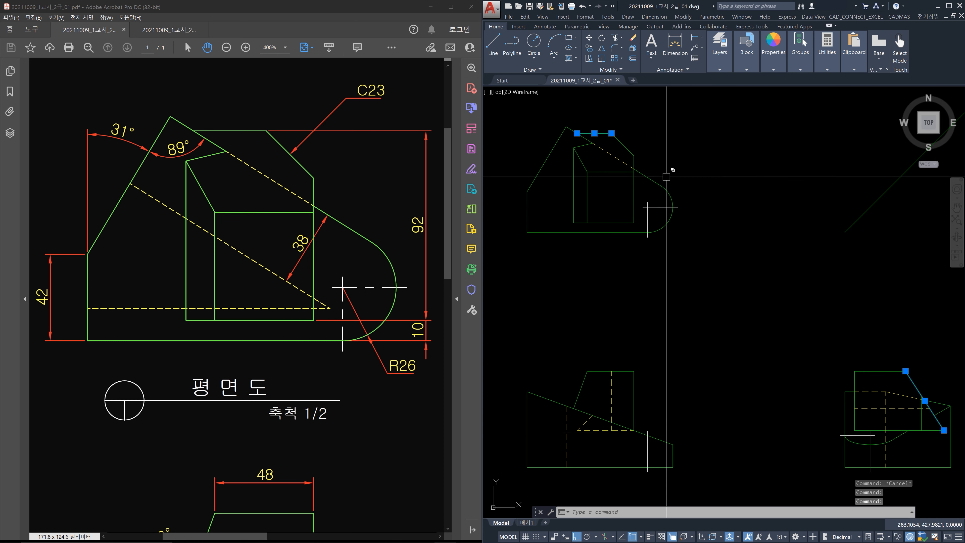
pyautogui.press('Escape')
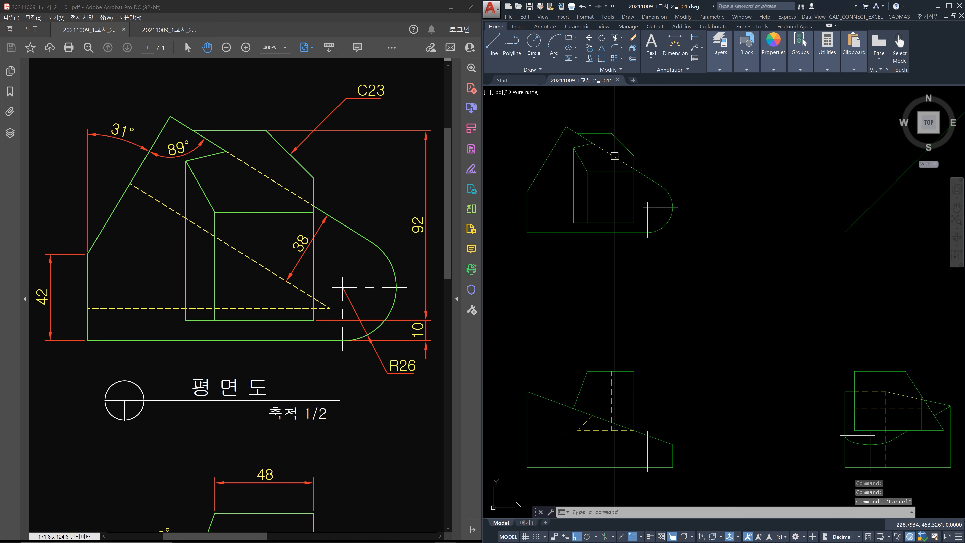
pyautogui.scroll(4, 604, 430)
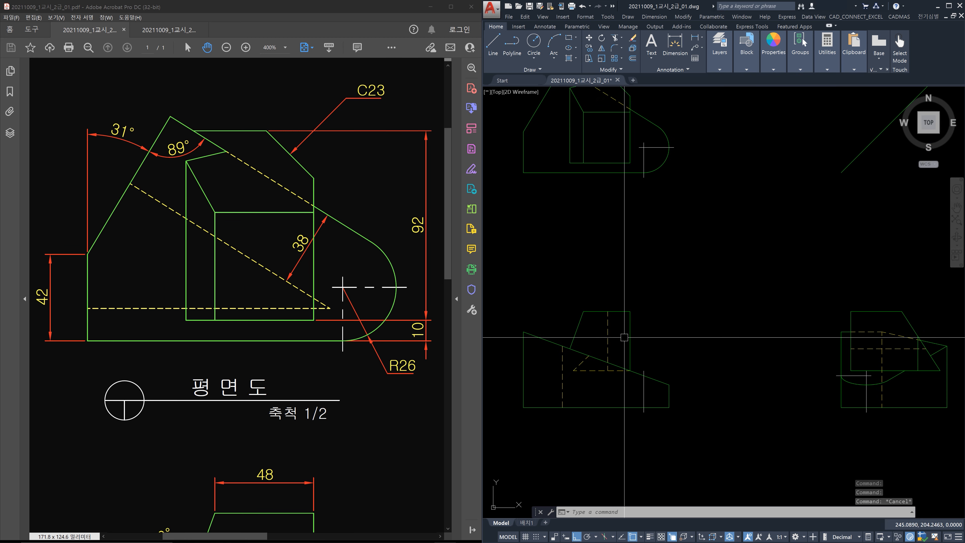
pyautogui.scroll(2, 617, 371)
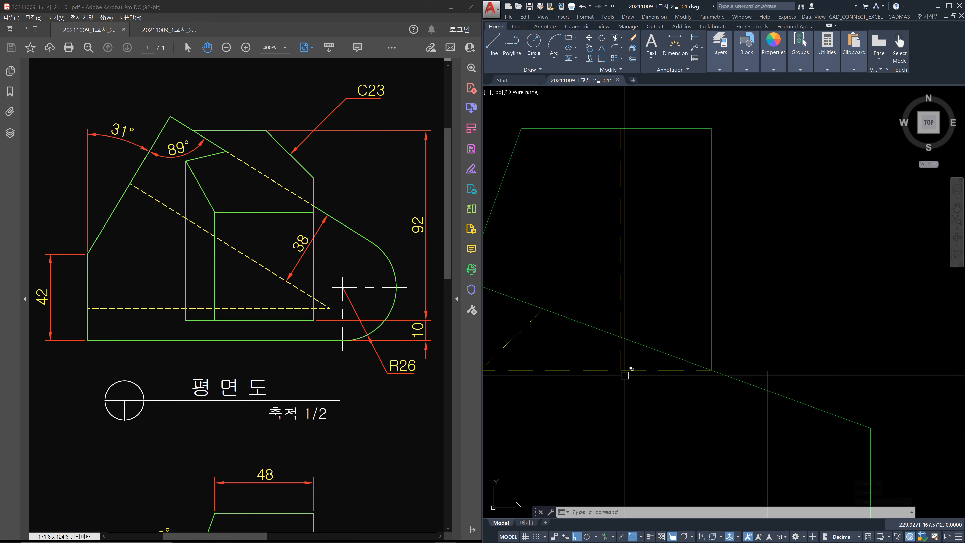
pyautogui.scroll(-5, 619, 378)
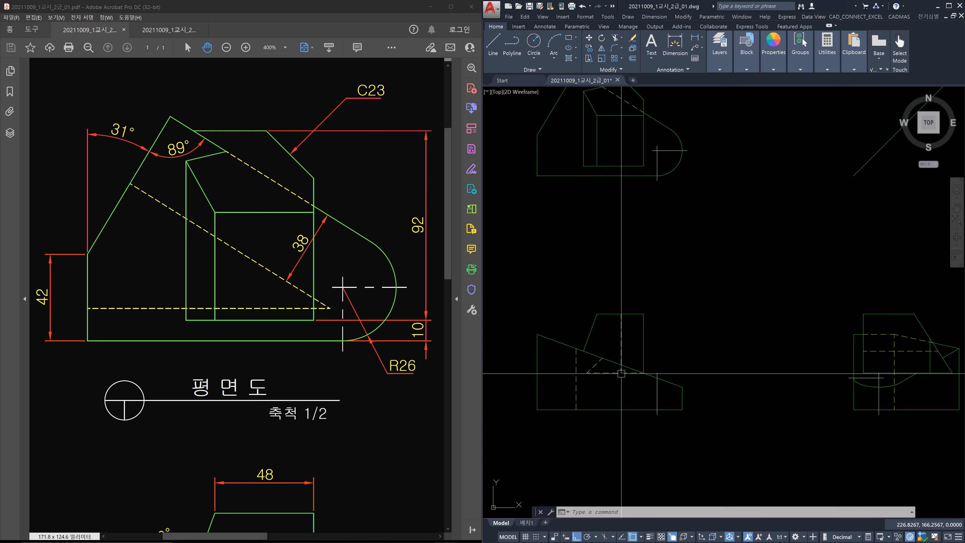
pyautogui.moveTo(637, 313); pyautogui.dragTo(607, 353, button='middle')
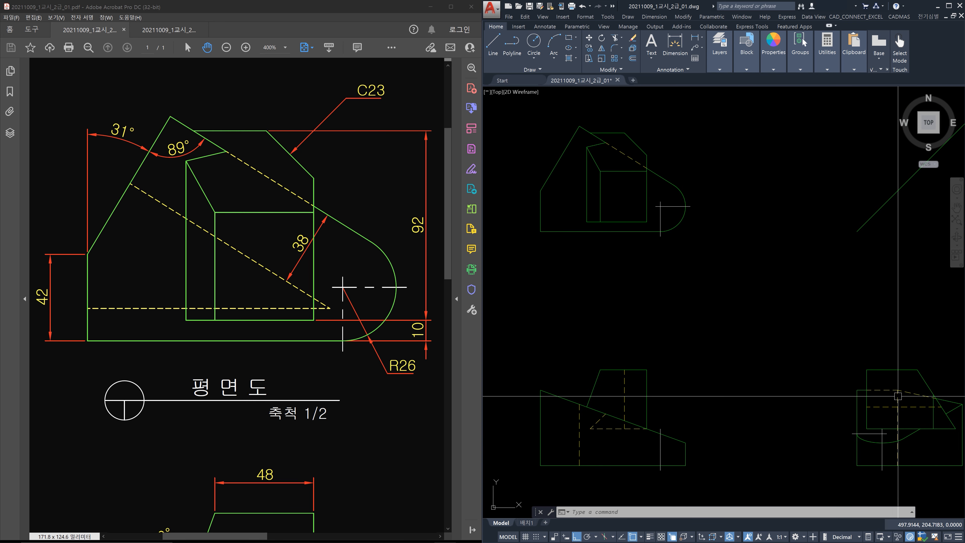
pyautogui.scroll(4, 897, 396)
pyautogui.scroll(3, 859, 394)
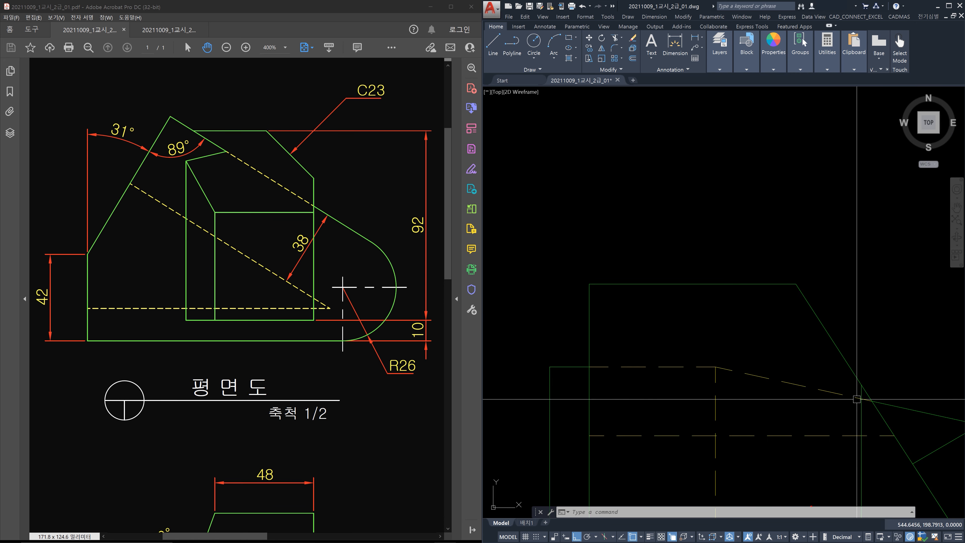
# Step: Draw a horizontal construction line through the upper end of the side view's short vertical line and across the front view
pyautogui.write('xl')
pyautogui.press('Return')
pyautogui.click(862, 385)
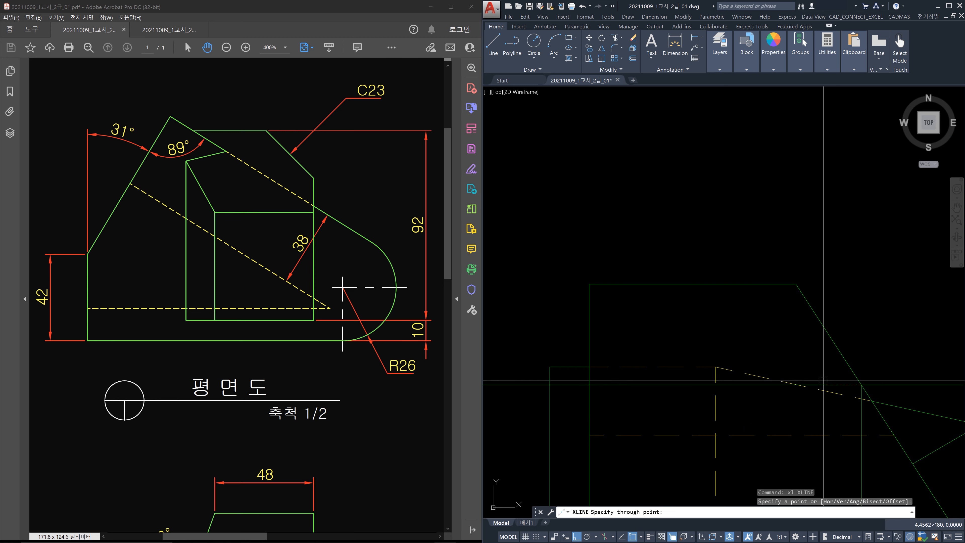
pyautogui.scroll(-6, 696, 258)
pyautogui.press('Escape')
pyautogui.moveTo(691, 250); pyautogui.dragTo(695, 258, button='middle')
pyautogui.press('Escape')
pyautogui.scroll(4, 579, 192)
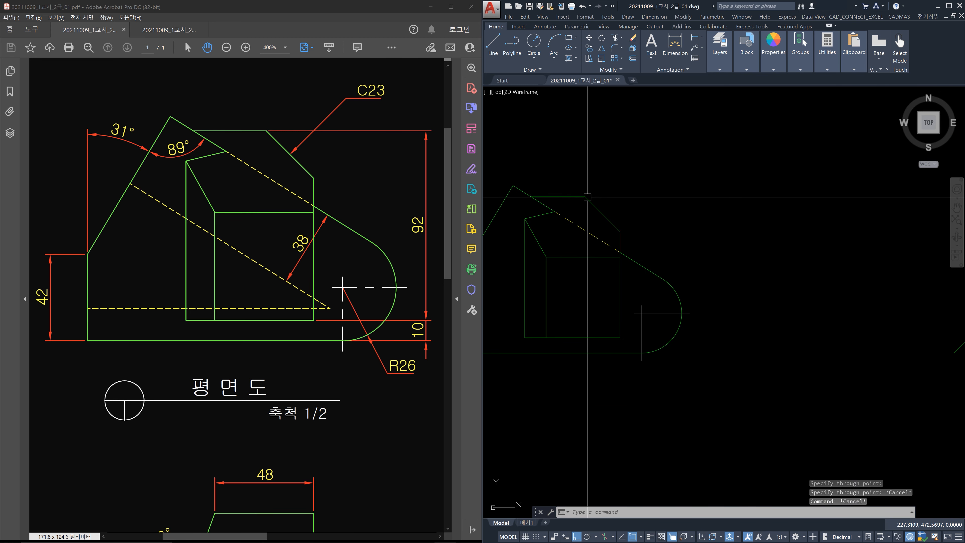
# Step: Draw a diagonal line from the front view's dashed vertical's lower end to where the construction line meets the block's vertical edge
pyautogui.scroll(-2, 665, 254)
pyautogui.moveTo(678, 396); pyautogui.dragTo(660, 302, button='middle')
pyautogui.scroll(4, 612, 422)
pyautogui.write('l')
pyautogui.press('Return')
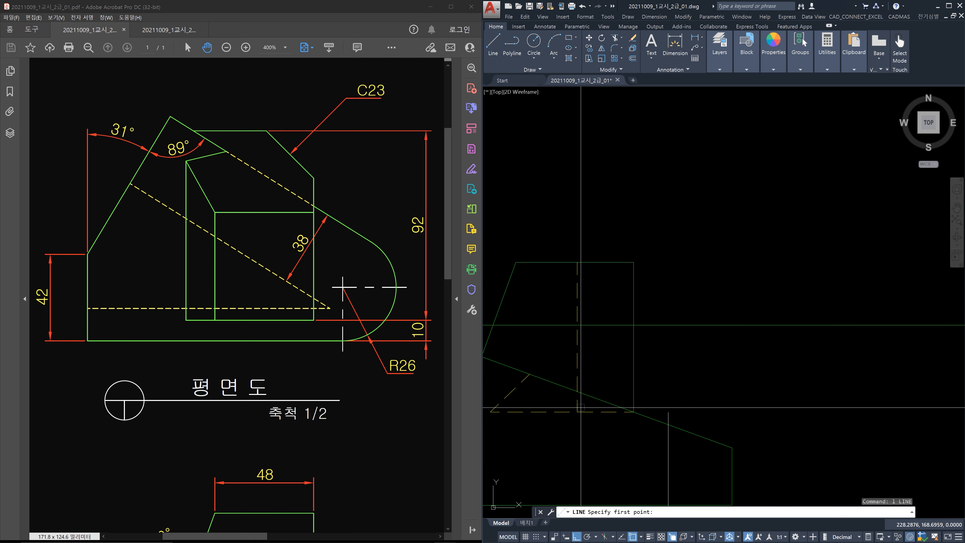
pyautogui.click(577, 411)
pyautogui.click(634, 325)
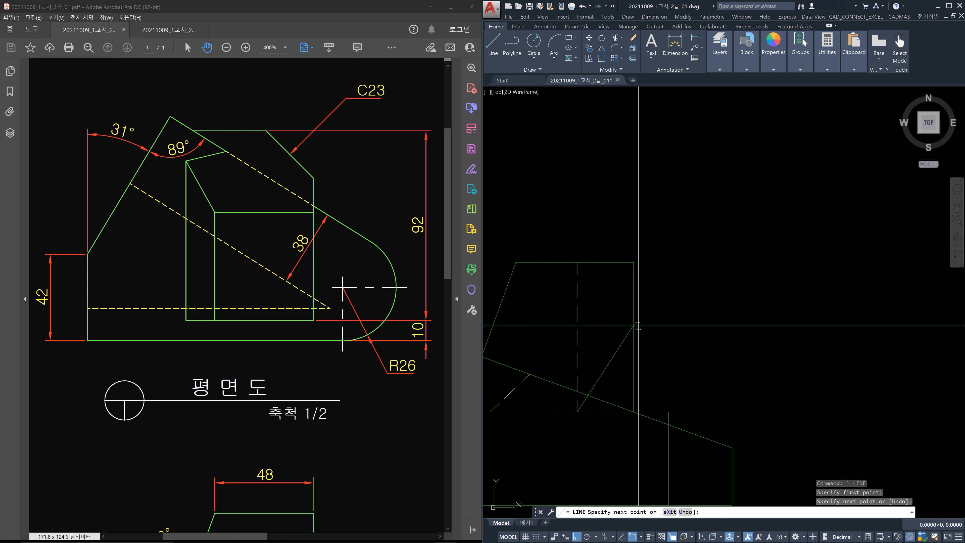
pyautogui.press('Escape')
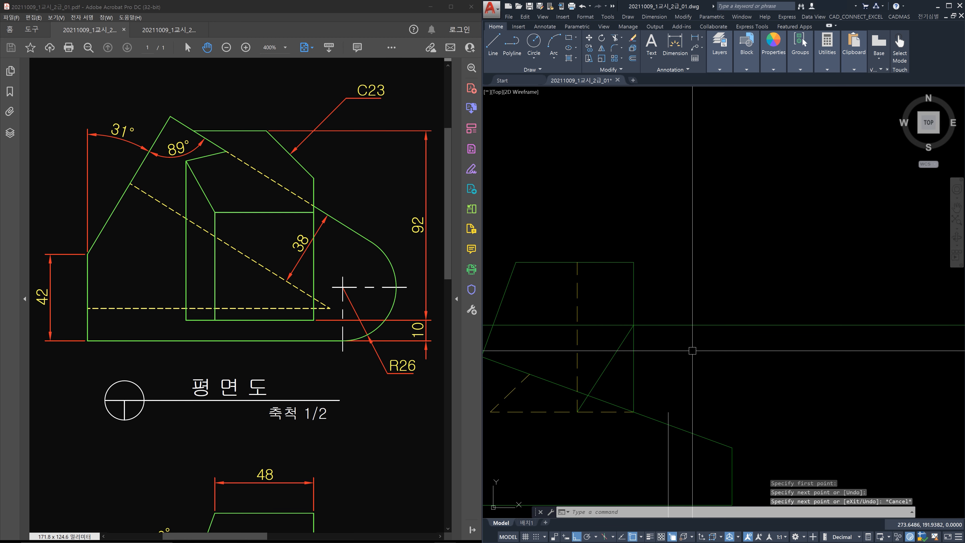
# Step: Match the properties of the front view's dashed vertical line onto the new diagonal line
pyautogui.click(623, 369)
pyautogui.click(603, 338)
pyautogui.press('Escape')
pyautogui.scroll(-4, 628, 349)
pyautogui.moveTo(649, 210); pyautogui.dragTo(648, 287, button='middle')
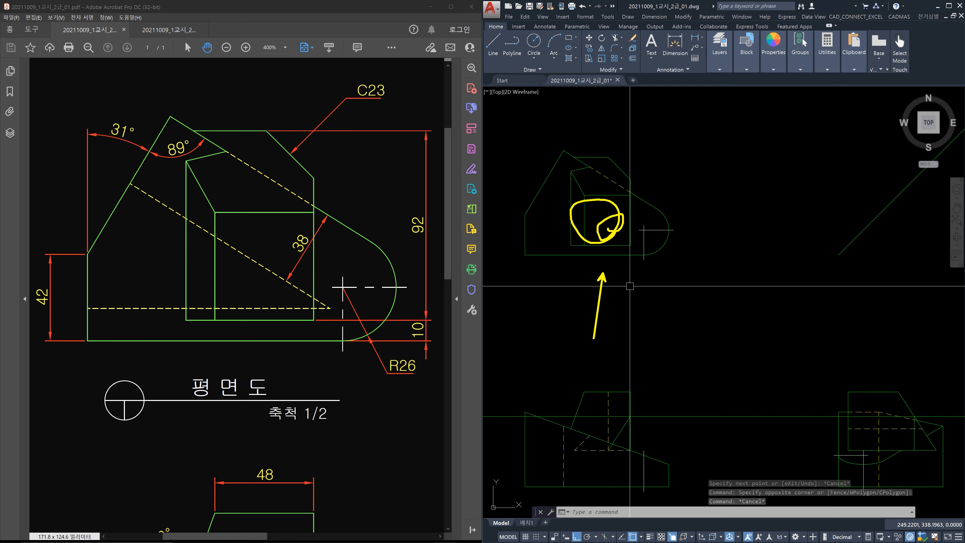
pyautogui.press('Escape')
pyautogui.press('Escape')
pyautogui.write('ma')
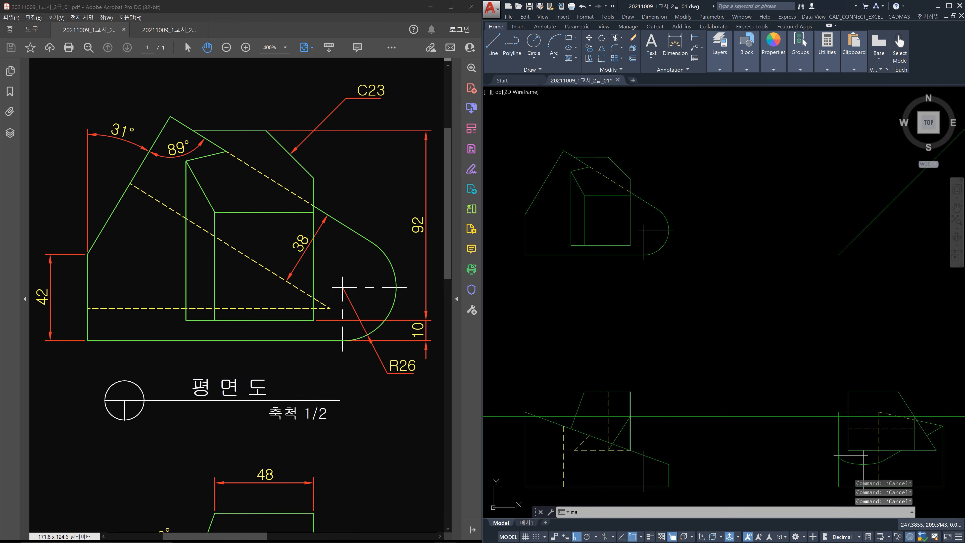
pyautogui.press('space')
pyautogui.click(607, 432)
pyautogui.click(620, 432)
pyautogui.press('Escape')
# Step: Delete the horizontal construction line and the dashed vertical guide line inside the front view's block
pyautogui.scroll(4, 614, 431)
pyautogui.click(615, 425)
pyautogui.click(586, 379)
pyautogui.press('Delete')
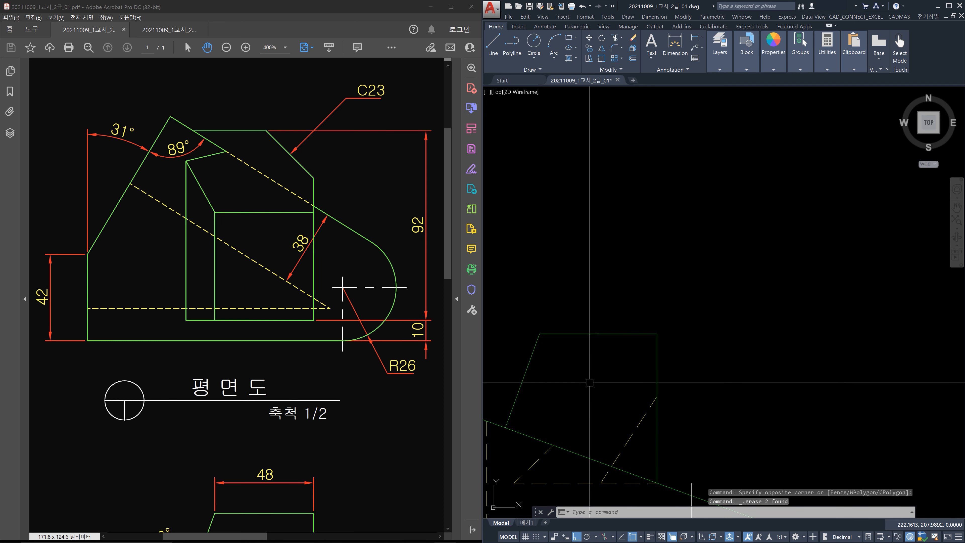
pyautogui.scroll(-4, 589, 382)
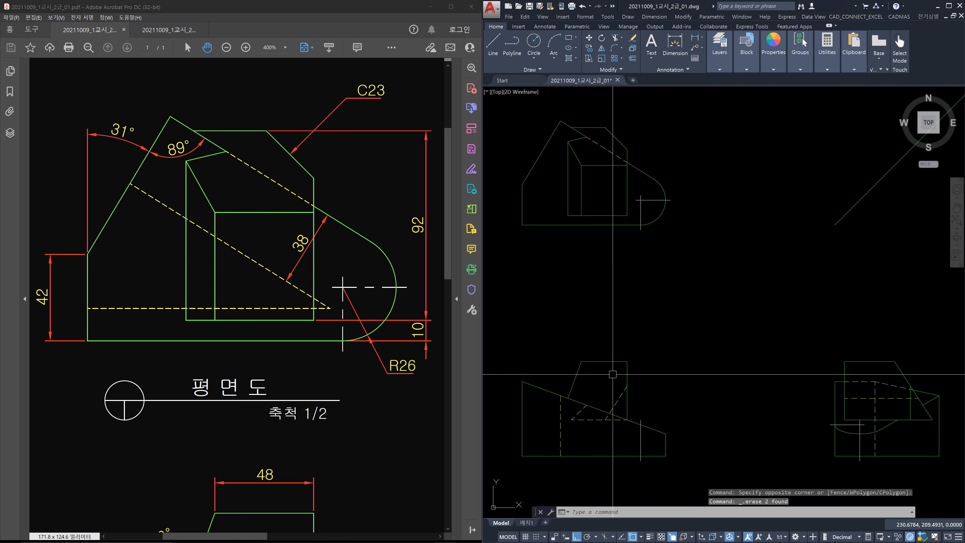
# Step: Examine the top view's horizontal back edge and chamfer line and how they relate to the edges in the front view
pyautogui.scroll(5, 593, 237)
pyautogui.click(596, 244)
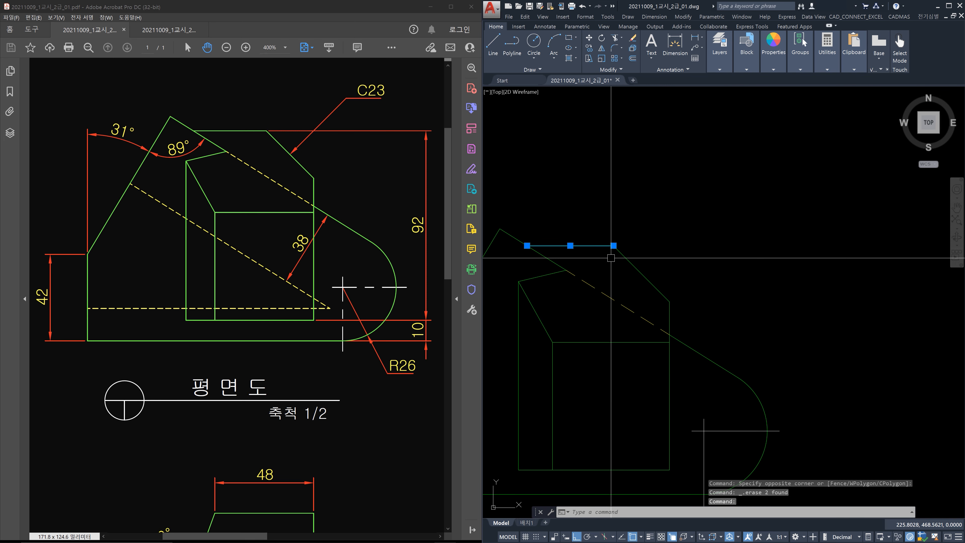
pyautogui.click(622, 255)
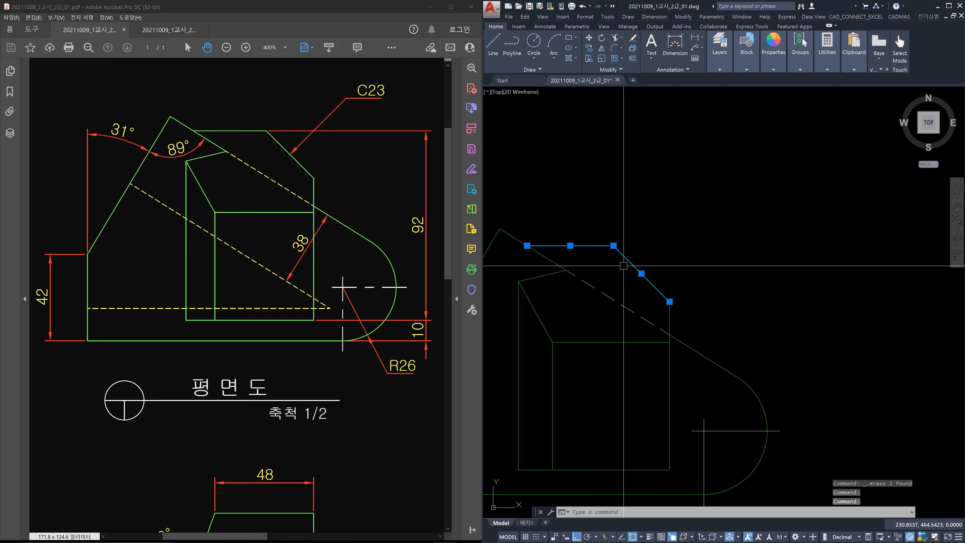
pyautogui.press('Escape')
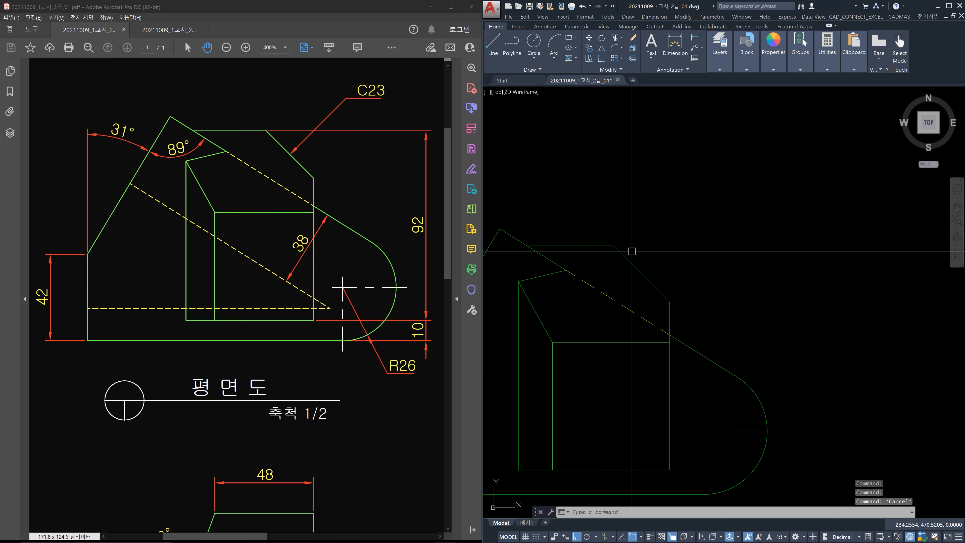
pyautogui.click(581, 251)
pyautogui.click(571, 226)
pyautogui.click(596, 252)
pyautogui.click(581, 227)
pyautogui.click(600, 258)
pyautogui.click(597, 243)
pyautogui.press('Escape')
pyautogui.click(604, 259)
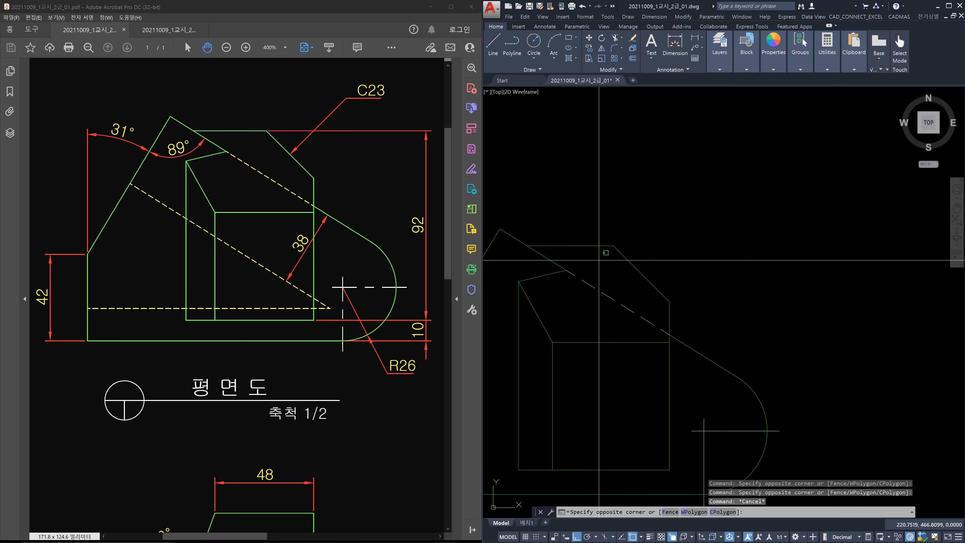
pyautogui.click(584, 236)
pyautogui.click(666, 275)
pyautogui.click(642, 259)
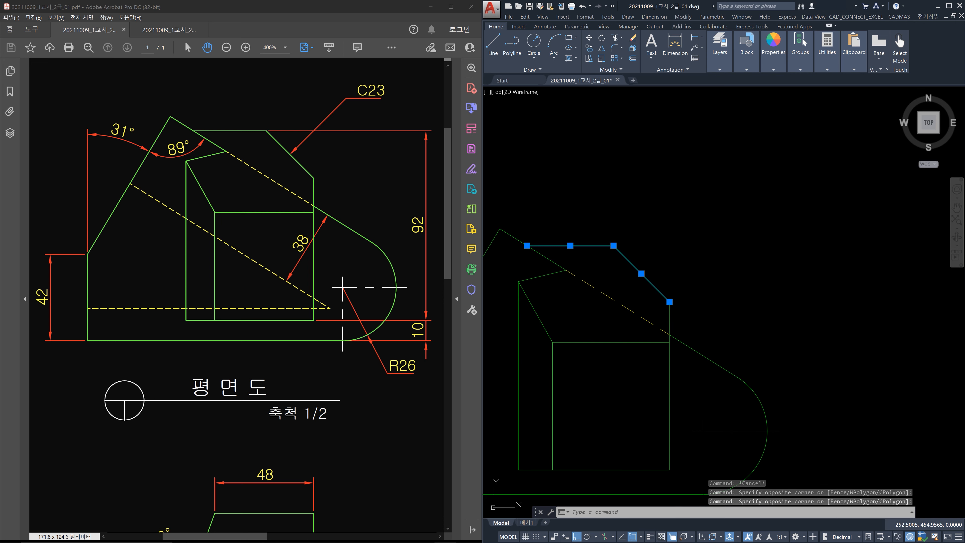
pyautogui.press('Escape')
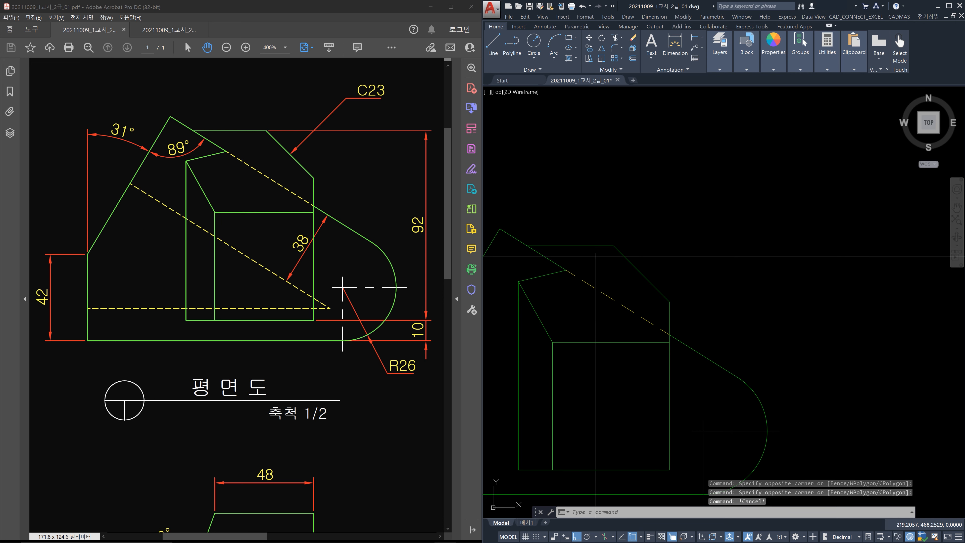
pyautogui.click(598, 250)
pyautogui.click(585, 224)
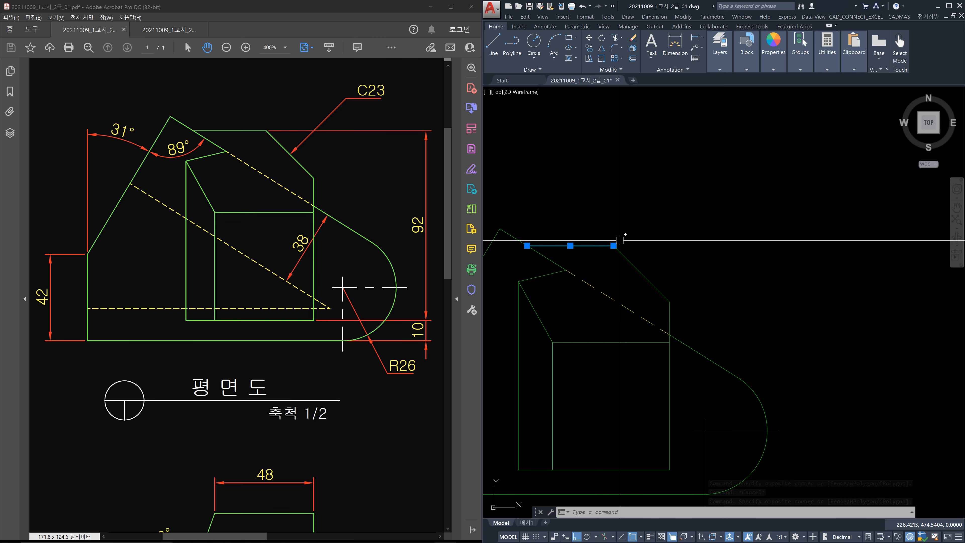
pyautogui.scroll(-7, 621, 250)
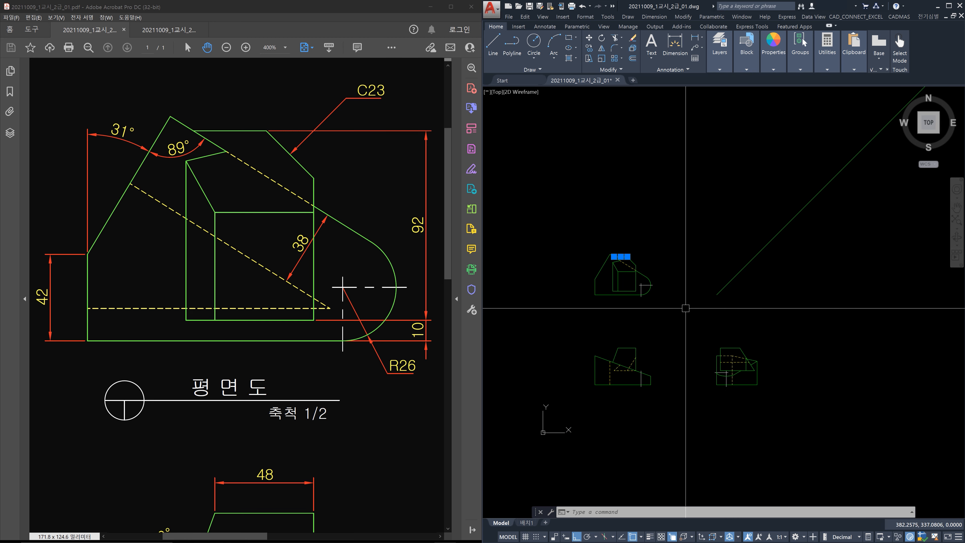
pyautogui.press('Escape')
pyautogui.press('Escape')
pyautogui.scroll(4, 630, 353)
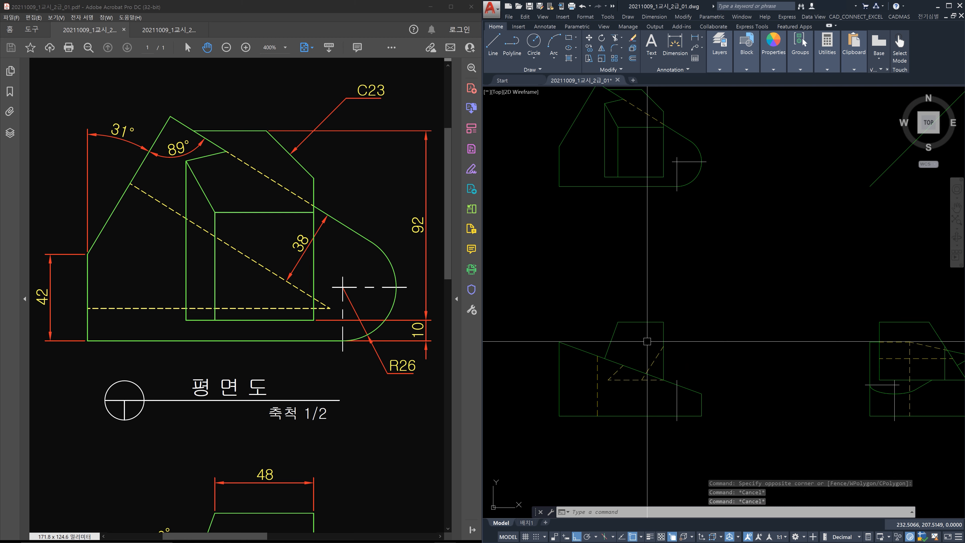
# Step: Offset the solid lower segment of the top view's long slanted edge by 38 toward the inside of the shape
pyautogui.moveTo(708, 290); pyautogui.dragTo(699, 331, button='middle')
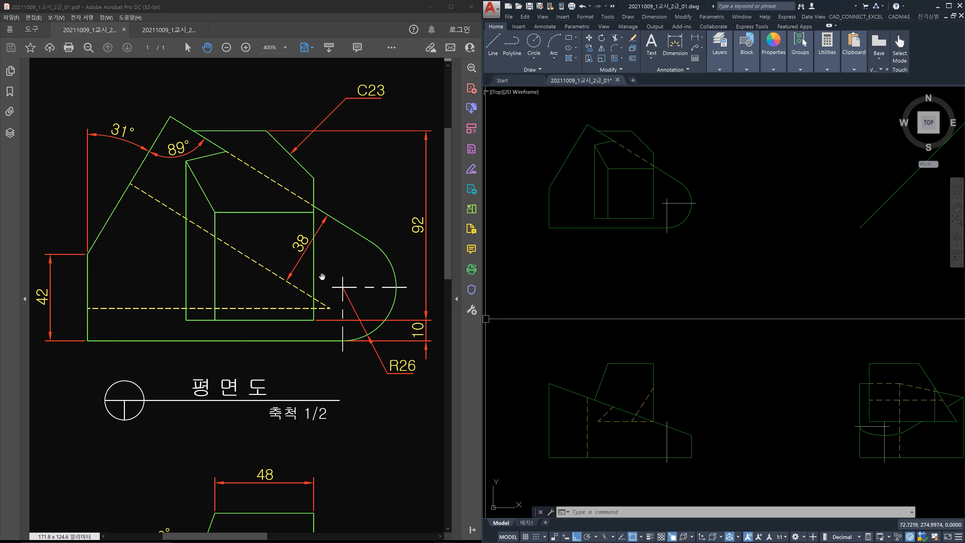
pyautogui.click(680, 263)
pyautogui.press('Escape')
pyautogui.press('Escape')
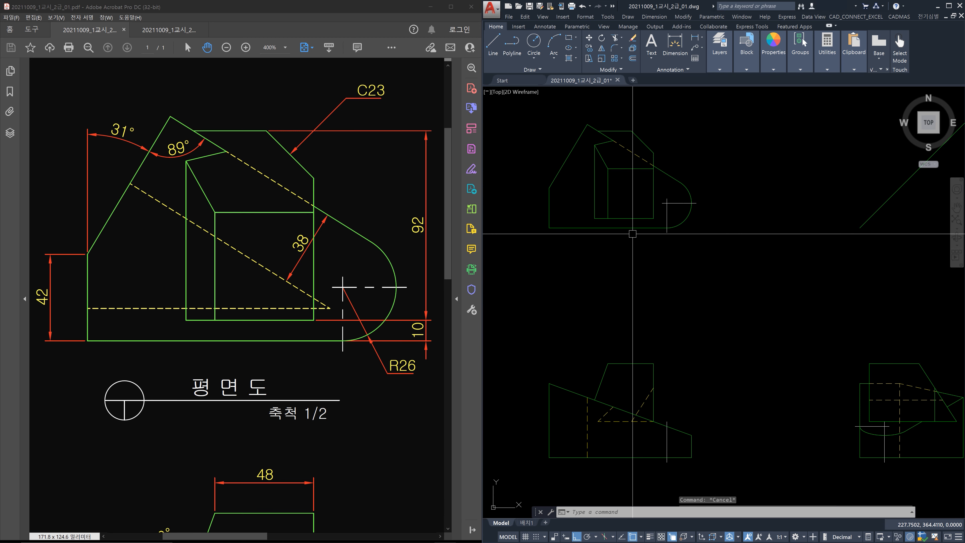
pyautogui.scroll(2, 619, 191)
pyautogui.moveTo(625, 192); pyautogui.dragTo(635, 248, button='middle')
pyautogui.write('o')
pyautogui.press('Return')
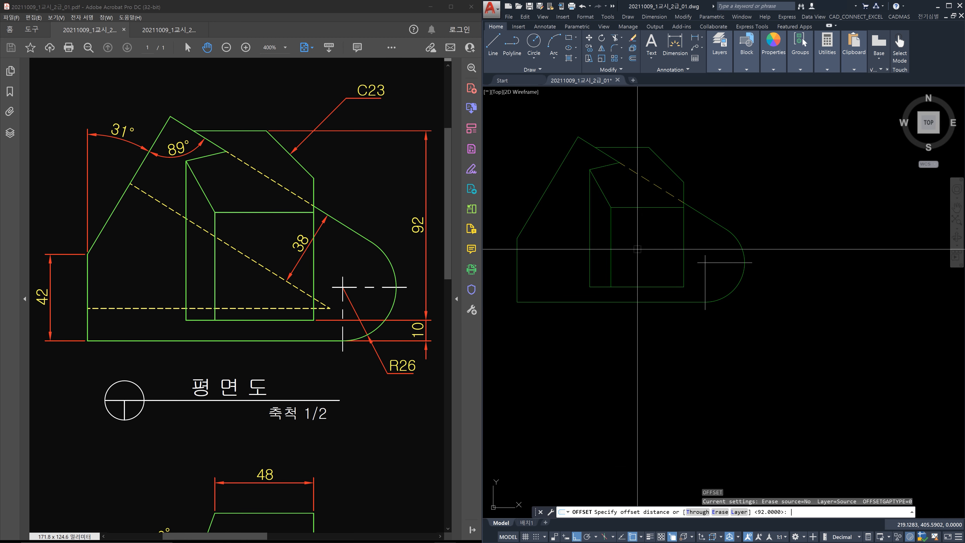
pyautogui.press('Return')
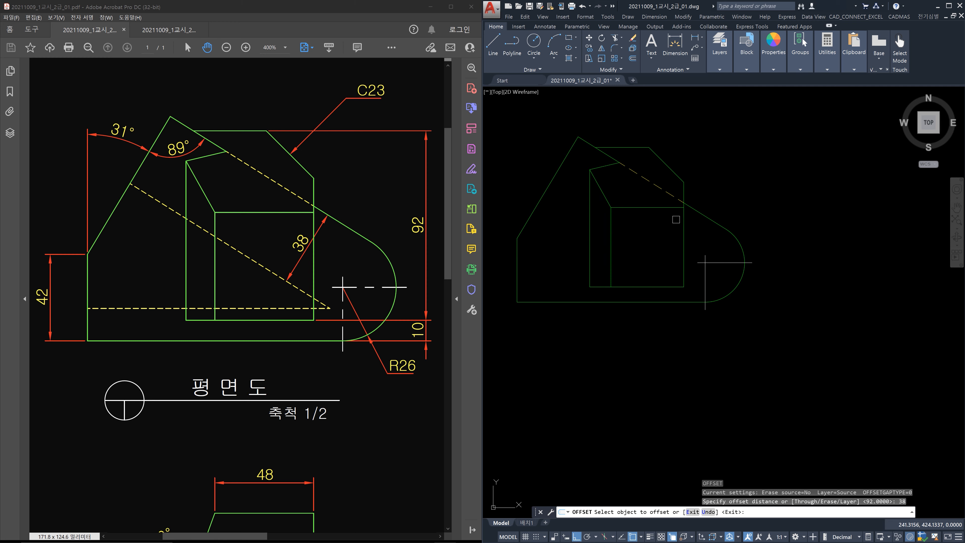
pyautogui.click(699, 216)
pyautogui.click(665, 247)
pyautogui.press('Escape')
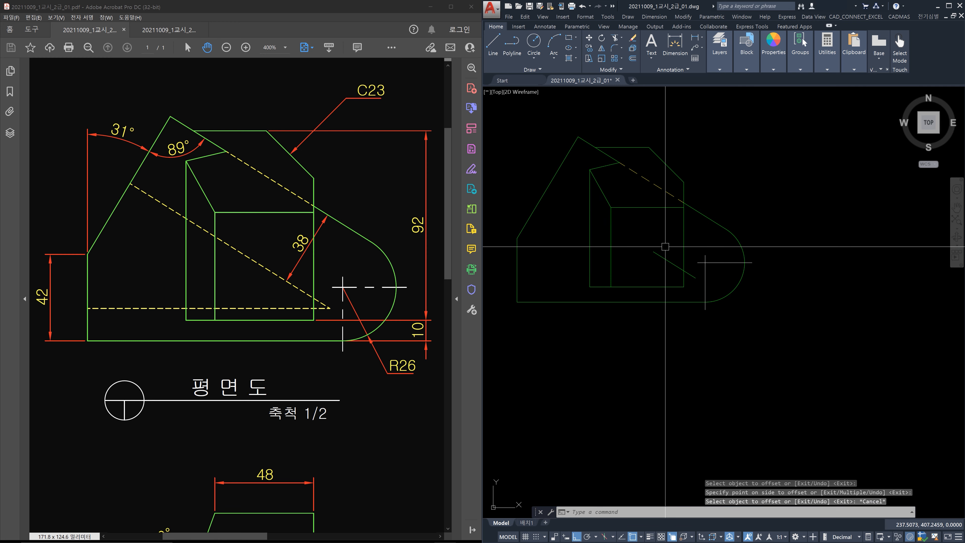
# Step: Match the properties of the top view's dashed slanted segment onto the offset line
pyautogui.write('ma')
pyautogui.press('Return')
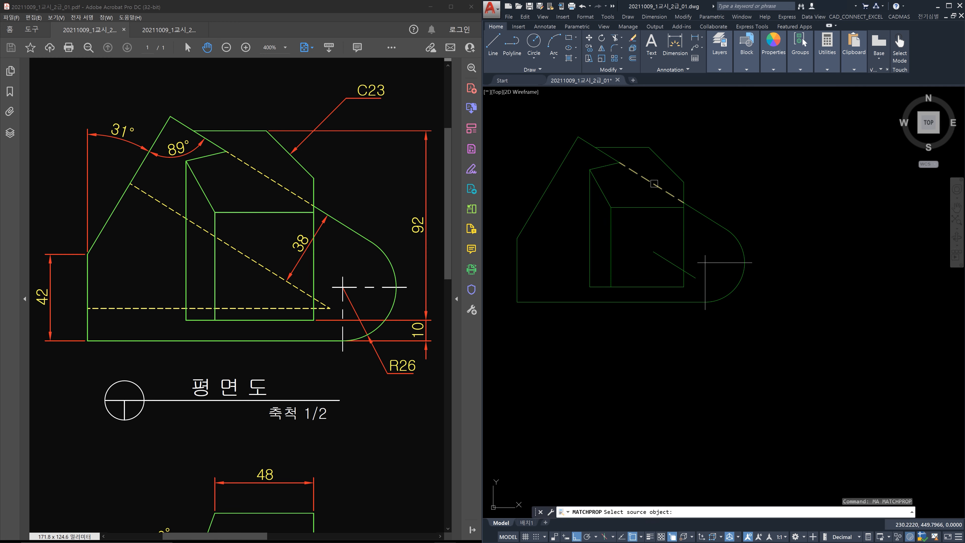
pyautogui.click(654, 185)
pyautogui.click(672, 264)
pyautogui.press('Escape')
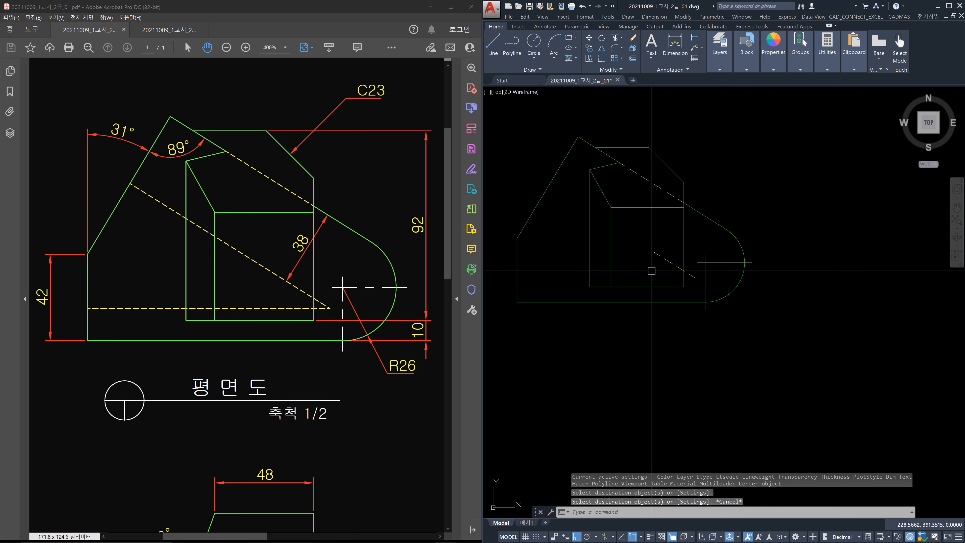
# Step: Extend the dashed offset line up to the top view's 31° slanted edge
pyautogui.press('Escape')
pyautogui.press('Escape')
pyautogui.write('ex')
pyautogui.press('Return')
pyautogui.click(550, 214)
pyautogui.click(536, 200)
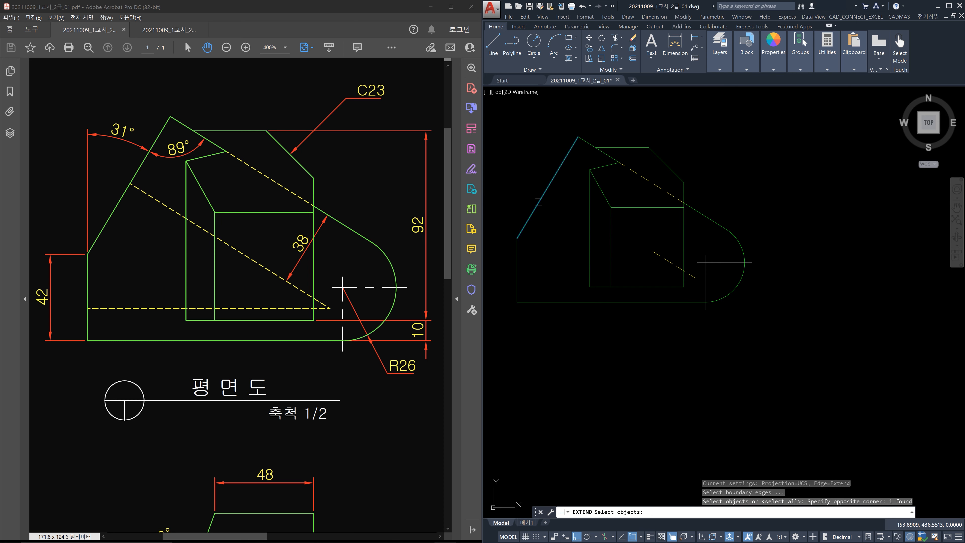
pyautogui.press('Return')
pyautogui.click(656, 252)
pyautogui.press('Escape')
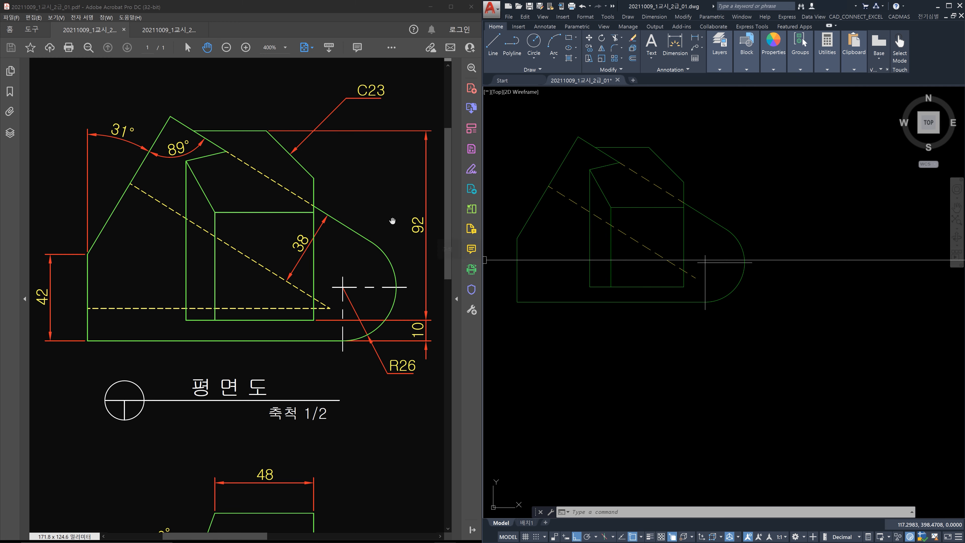
# Step: Delete the extended dashed offset line and check the separate segments of the top view's long slanted edge
pyautogui.click(626, 239)
pyautogui.press('Delete')
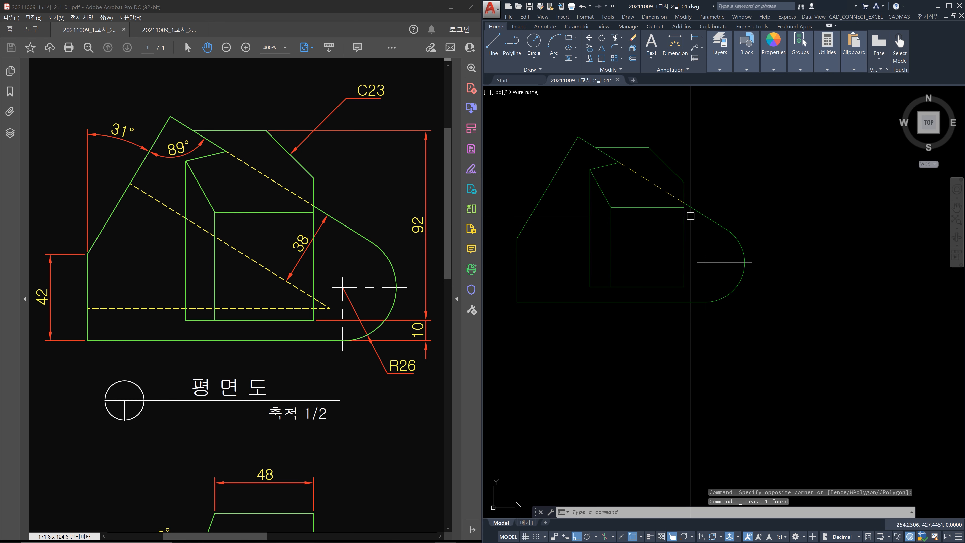
pyautogui.click(692, 207)
pyautogui.click(634, 174)
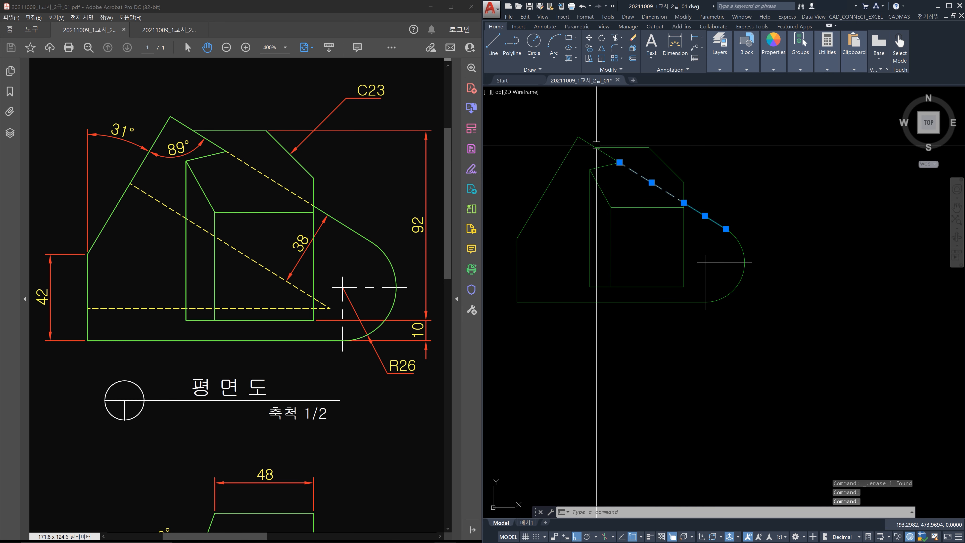
pyautogui.click(585, 140)
pyautogui.press('Escape')
pyautogui.press('Escape')
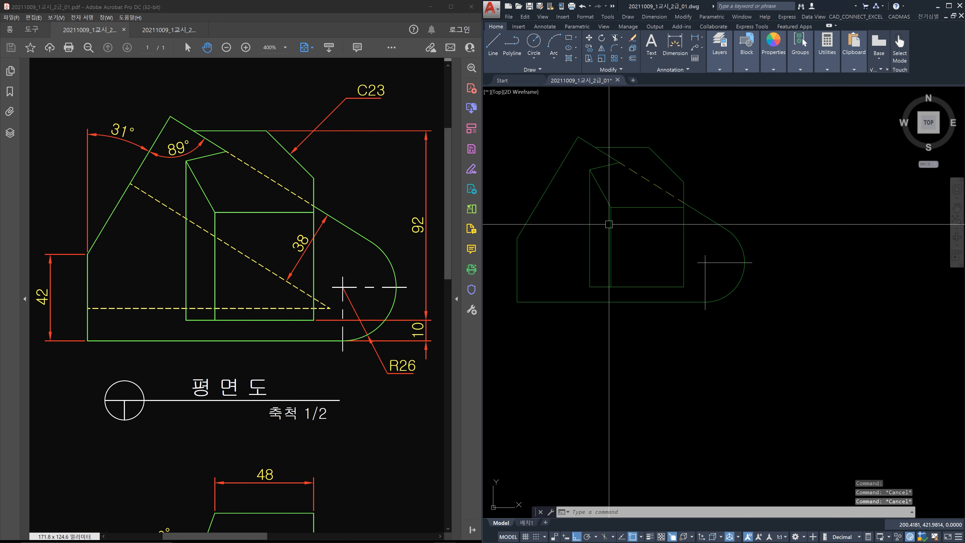
# Step: Offset the solid uppermost segment of the top view's long slanted edge by 38 toward the inside of the shape
pyautogui.write('o')
pyautogui.press('Return')
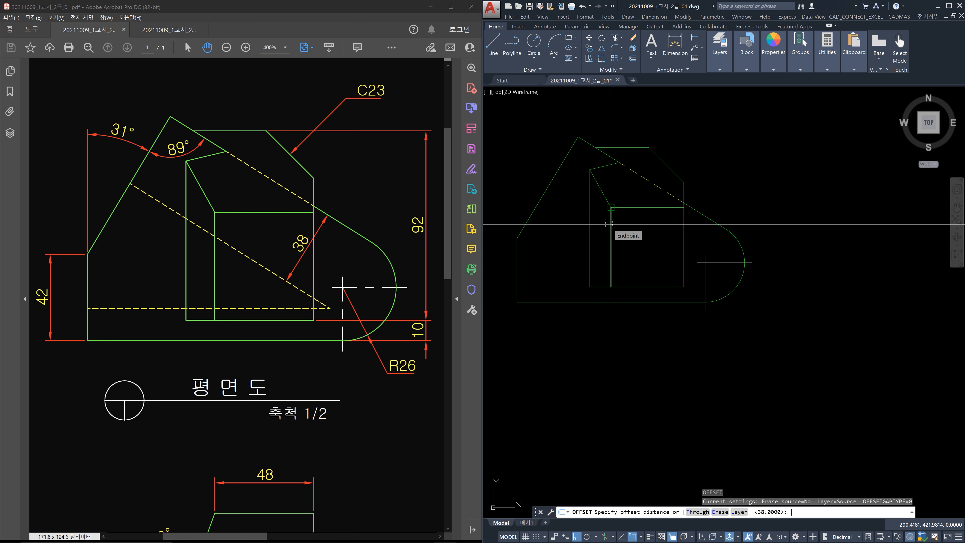
pyautogui.write('38')
pyautogui.press('Return')
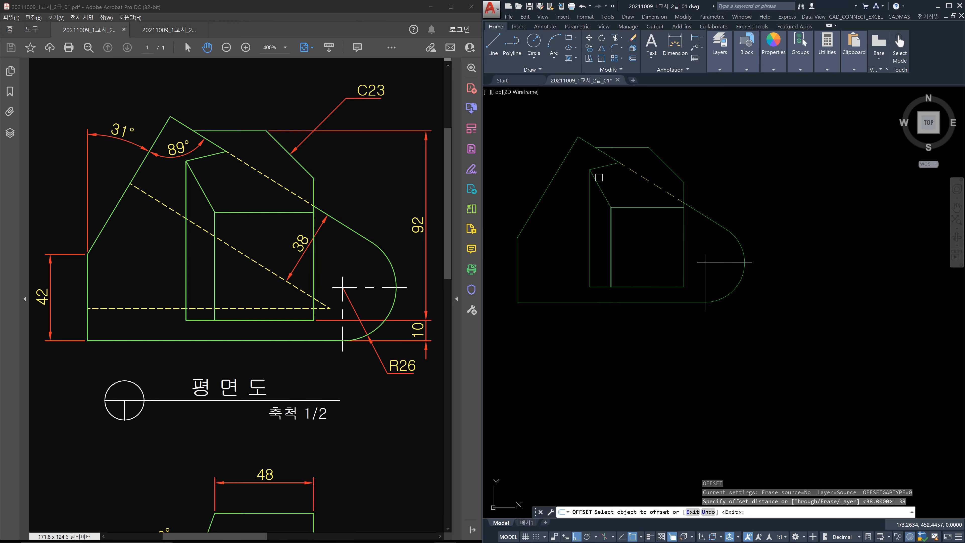
pyautogui.click(601, 149)
pyautogui.click(570, 202)
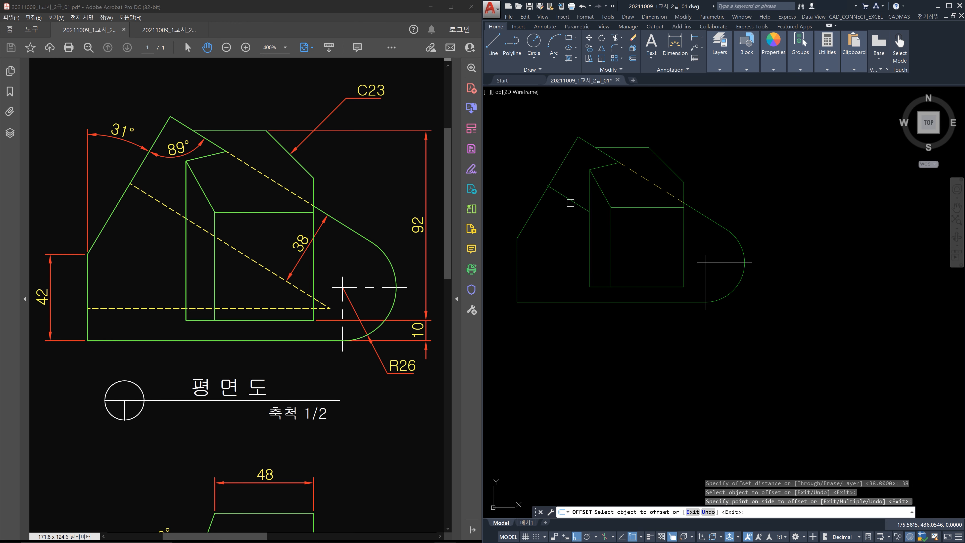
pyautogui.press('Escape')
pyautogui.scroll(7, 553, 194)
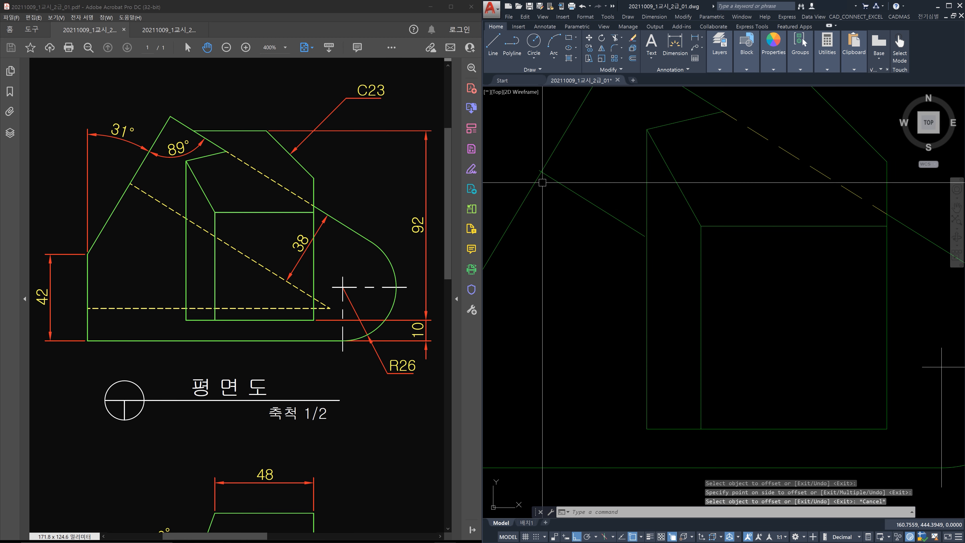
pyautogui.scroll(-6, 543, 154)
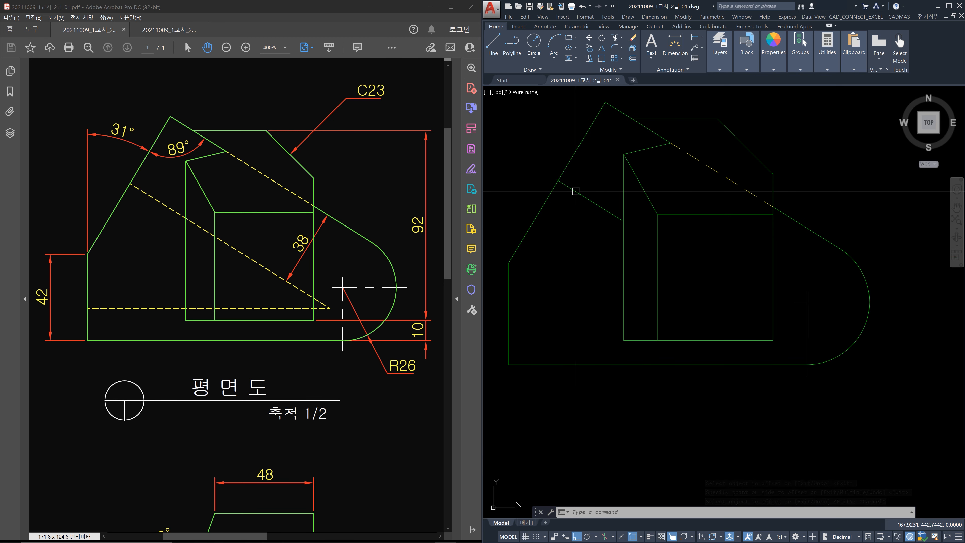
# Step: Delete the short solid offset segment beside the top view's 31° slanted edge
pyautogui.scroll(-2, 576, 192)
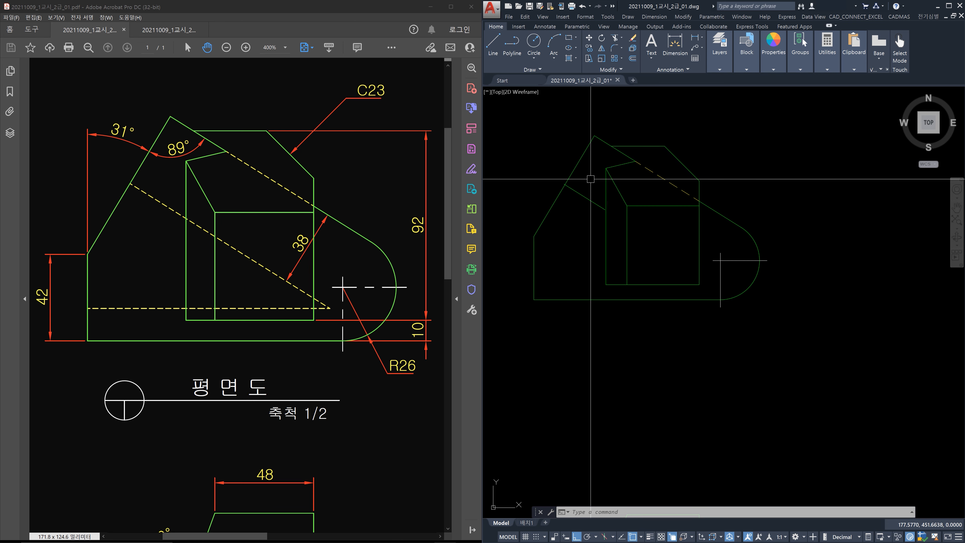
pyautogui.click(588, 188)
pyautogui.click(577, 215)
pyautogui.press('Delete')
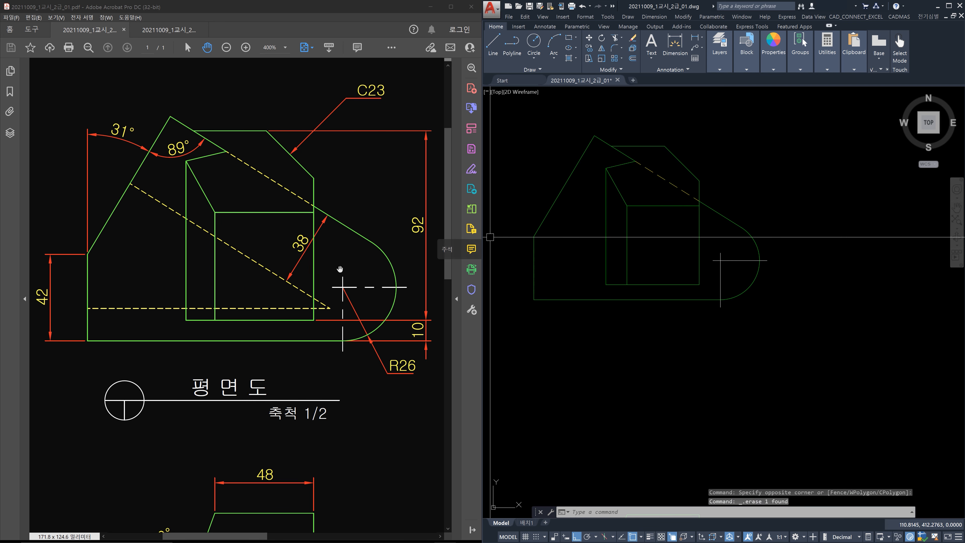
pyautogui.press('Escape')
pyautogui.press('Escape')
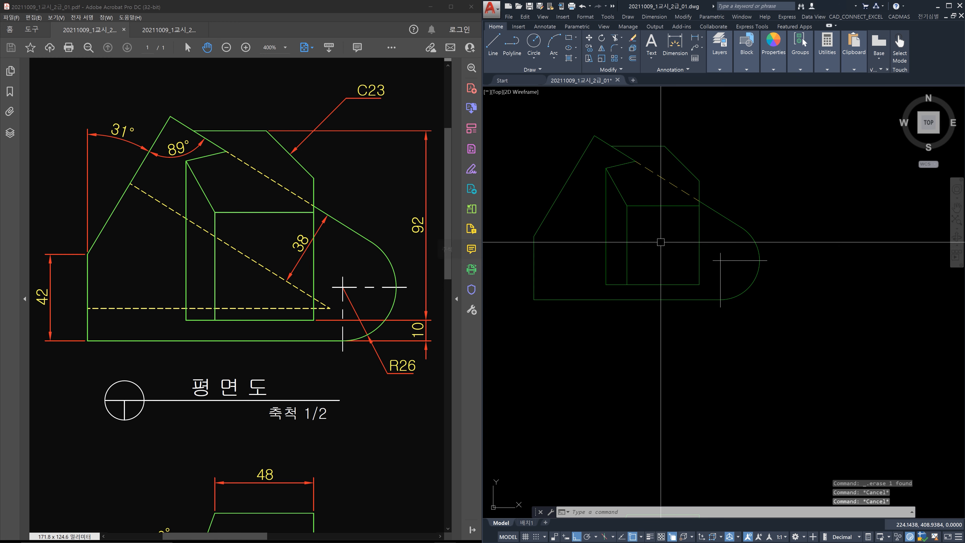
# Step: Offset the dashed segment of the top view's long slanted edge by 38 toward the inside of the shape
pyautogui.write('o')
pyautogui.press('Return')
pyautogui.write('38')
pyautogui.press('Return')
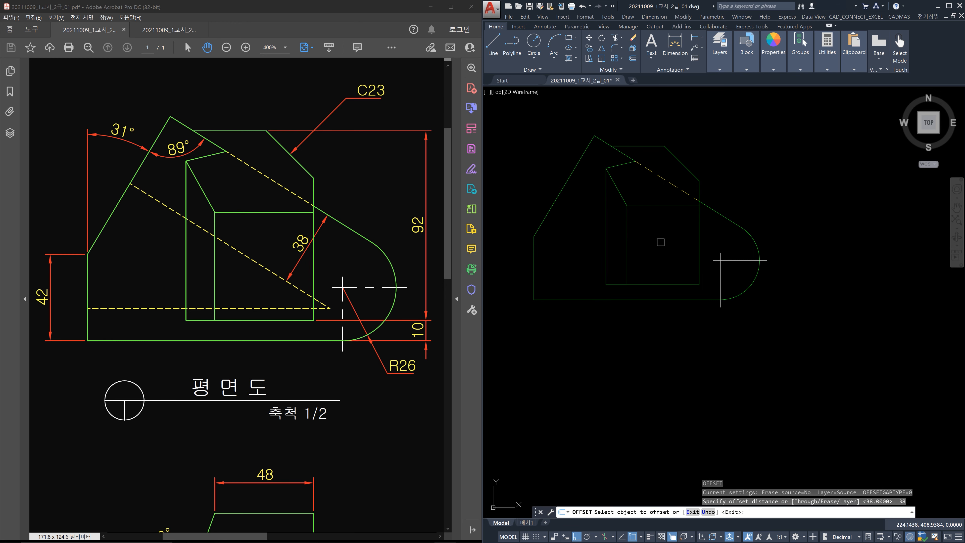
pyautogui.click(668, 181)
pyautogui.click(573, 251)
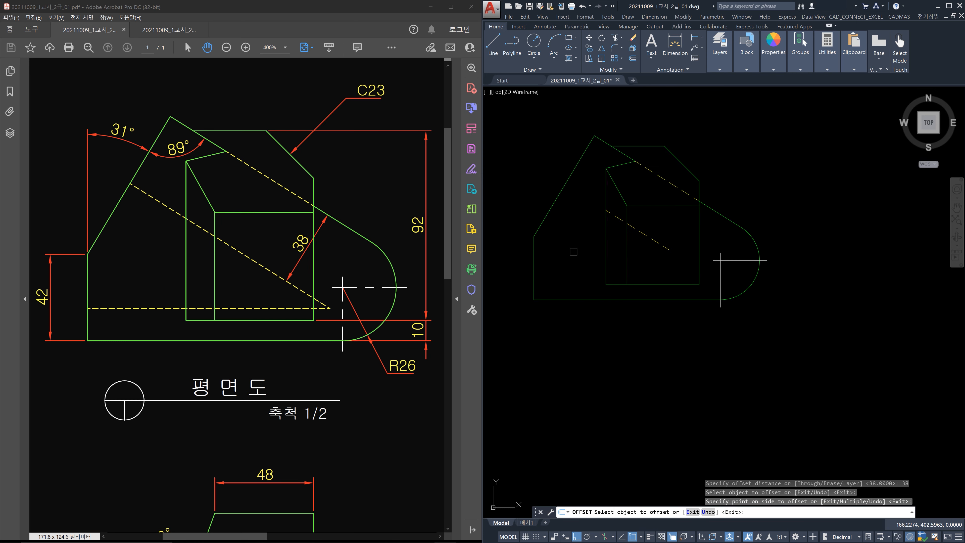
pyautogui.press('Escape')
# Step: Extend the new dashed offset line up to the top view's 31° slanted edge
pyautogui.write('ex')
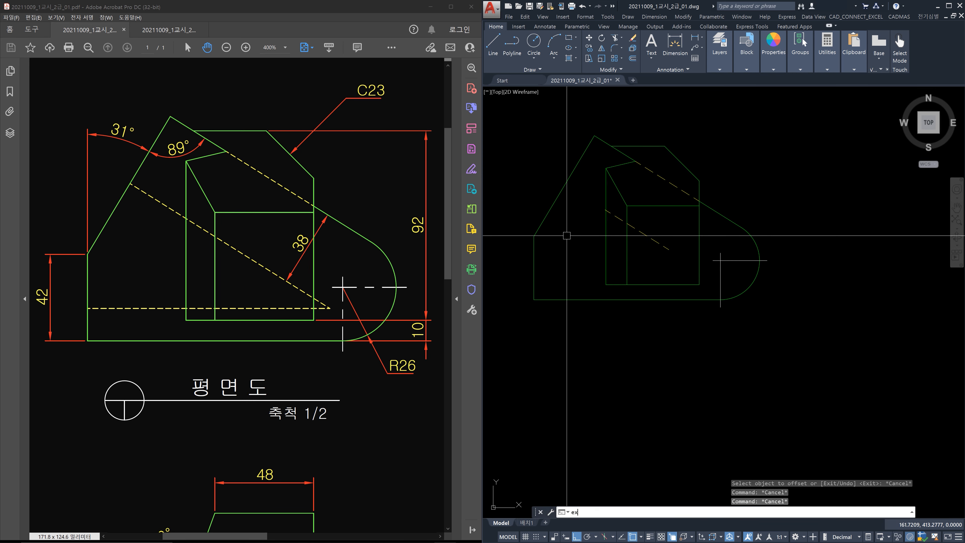
pyautogui.press('Return')
pyautogui.click(567, 222)
pyautogui.click(537, 186)
pyautogui.press('Return')
pyautogui.click(615, 216)
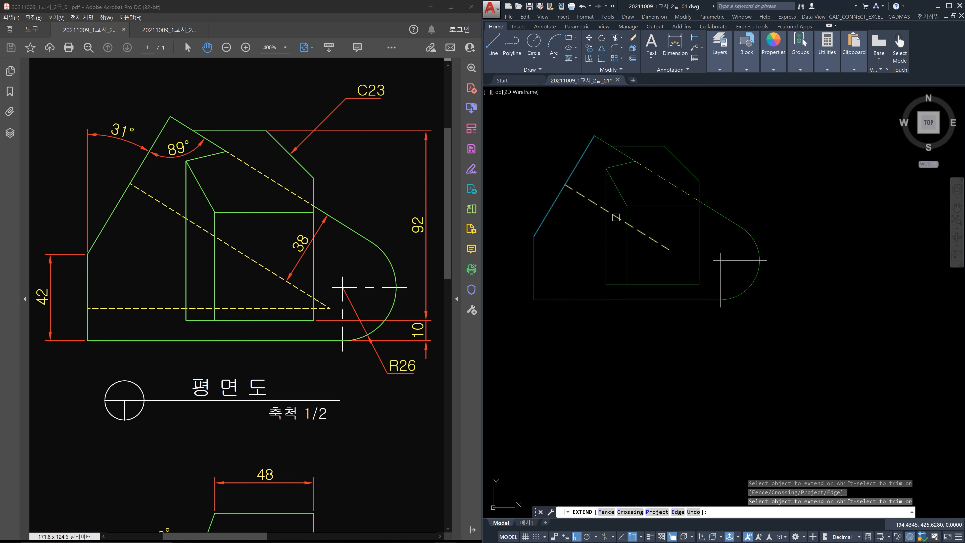
pyautogui.press('Escape')
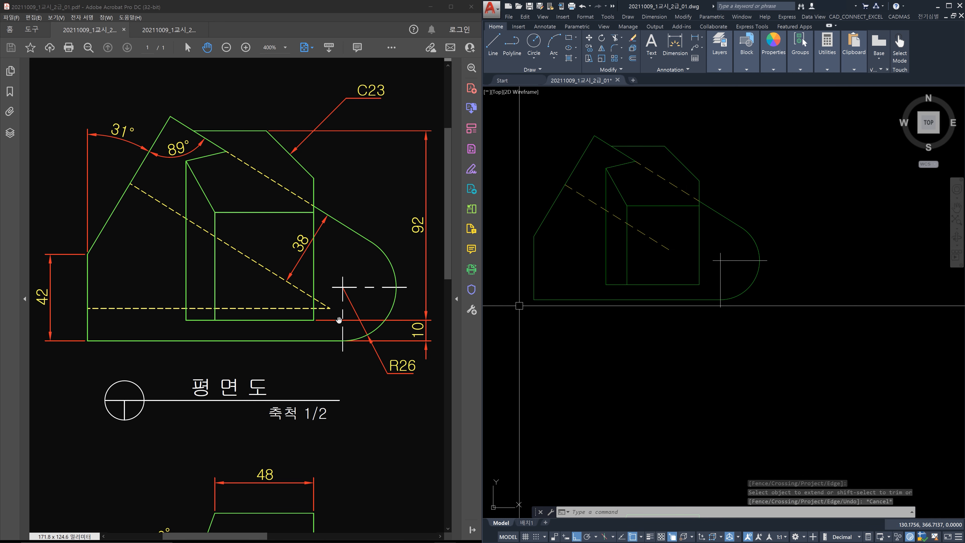
# Step: Examine the reference front view's slanted hidden line and check the related slanted segments in the top view
pyautogui.moveTo(328, 438); pyautogui.dragTo(315, 259)
pyautogui.scroll(-3, 316, 356)
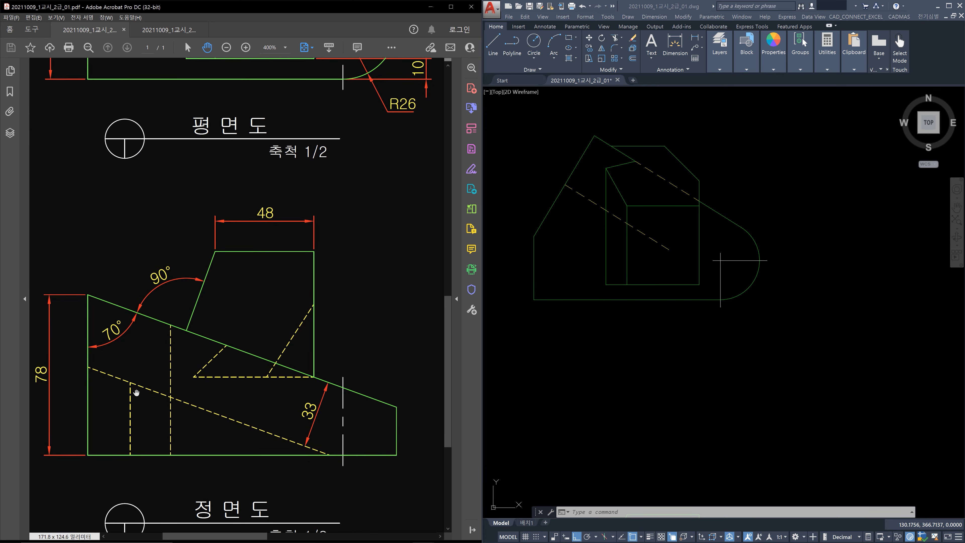
pyautogui.click(731, 210)
pyautogui.click(671, 240)
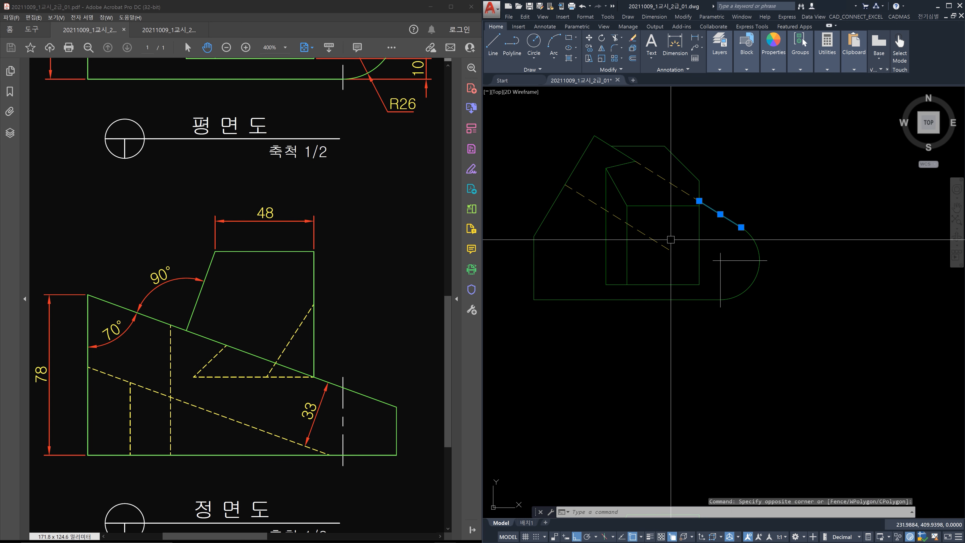
pyautogui.click(667, 246)
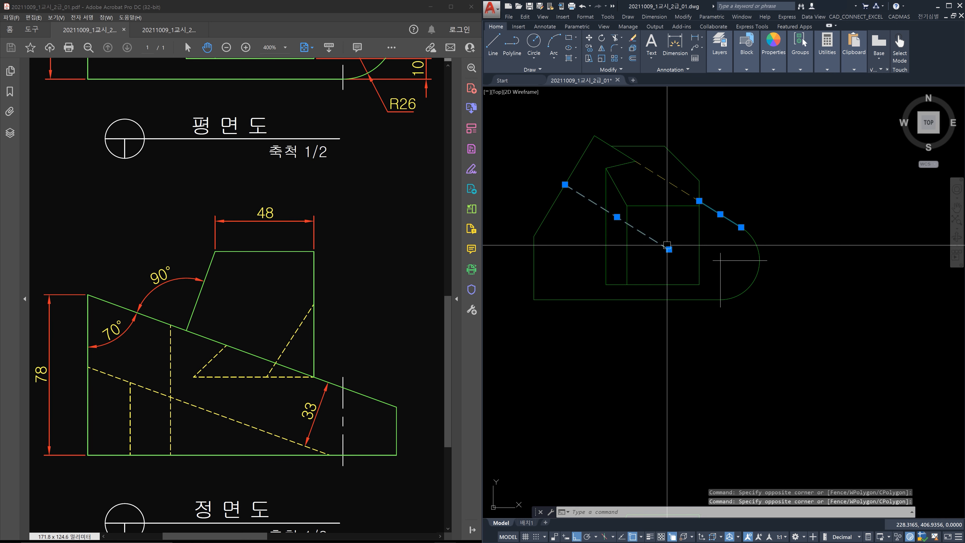
pyautogui.press('Escape')
pyautogui.click(246, 435)
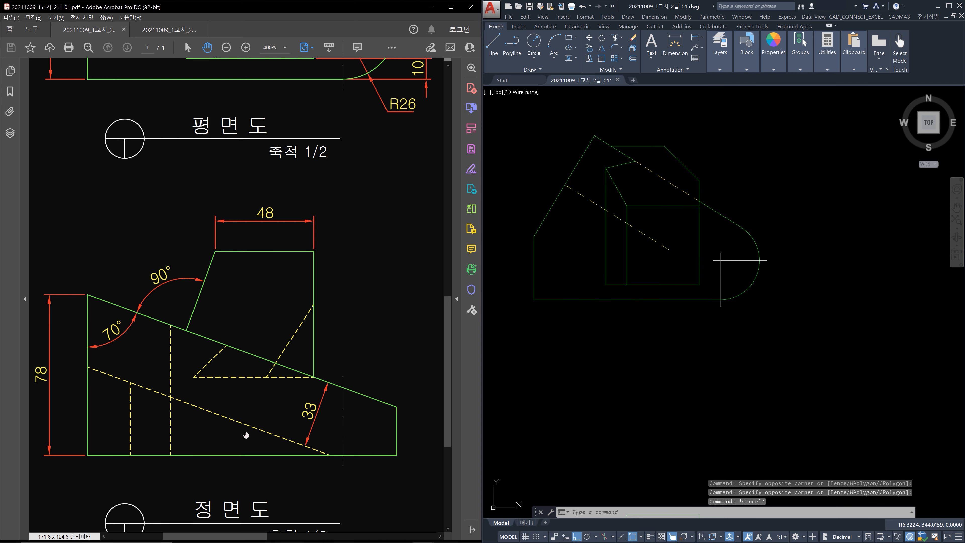
pyautogui.moveTo(257, 436); pyautogui.dragTo(231, 426)
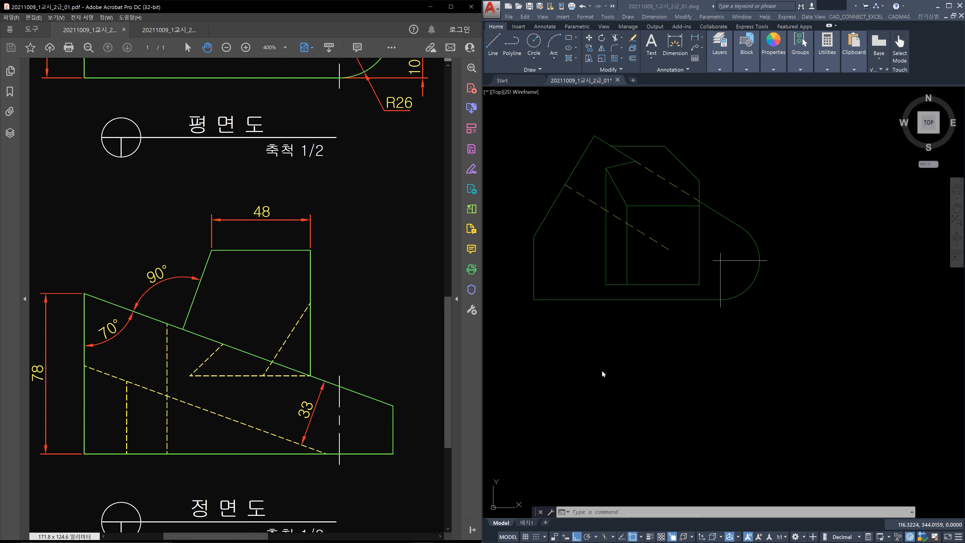
# Step: Offset the front view's long slanted edge by 33 downward into the body
pyautogui.click(630, 372)
pyautogui.press('Escape')
pyautogui.press('Escape')
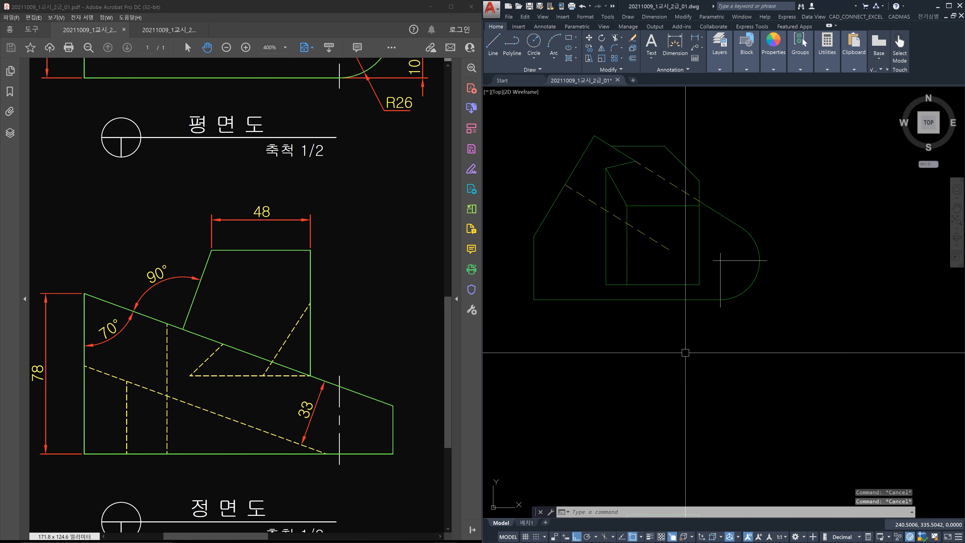
pyautogui.scroll(-4, 683, 321)
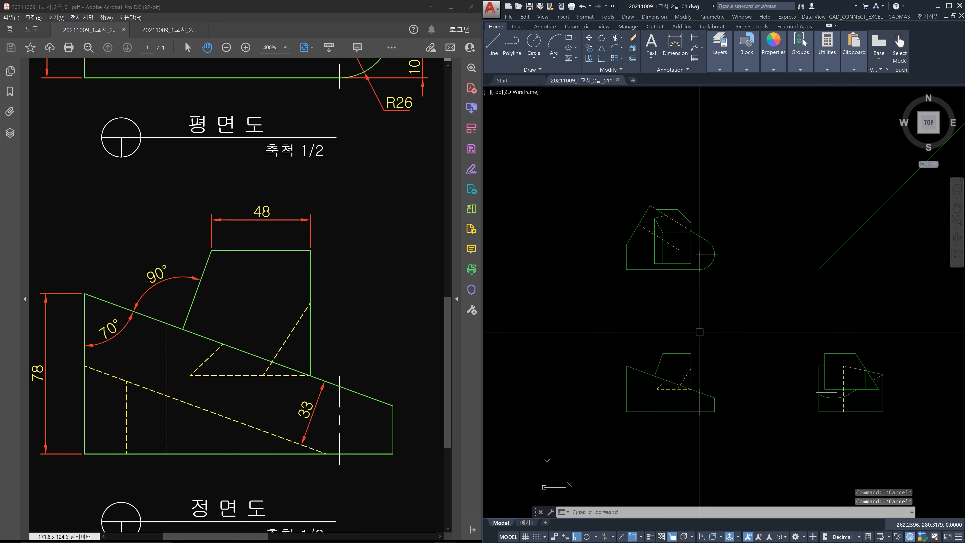
pyautogui.scroll(6, 684, 320)
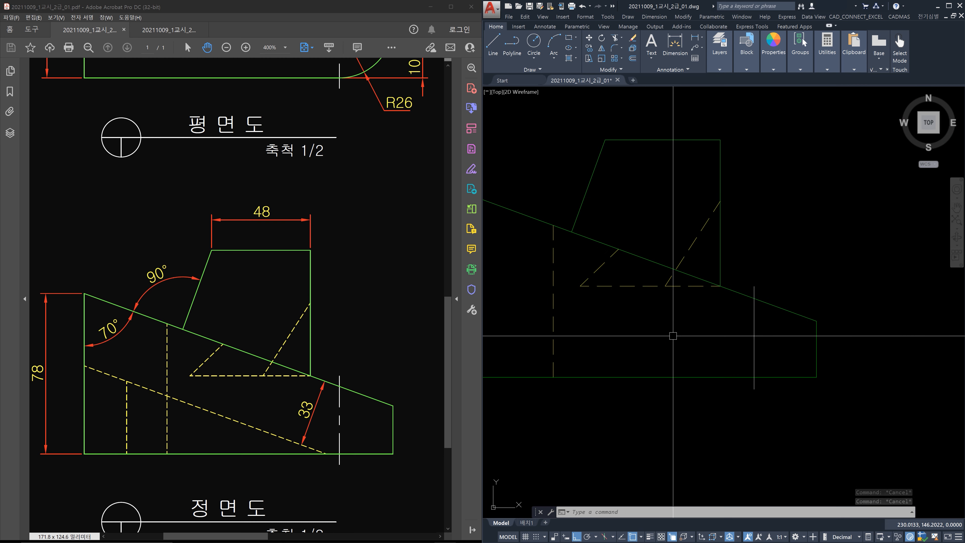
pyautogui.write('o')
pyautogui.press('space')
pyautogui.press('Return')
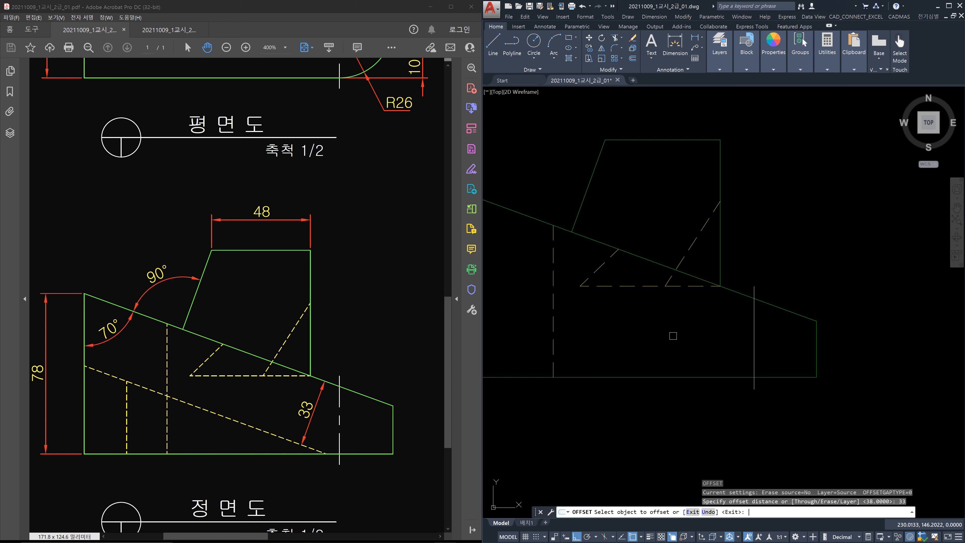
pyautogui.click(745, 295)
pyautogui.click(728, 339)
pyautogui.press('Escape')
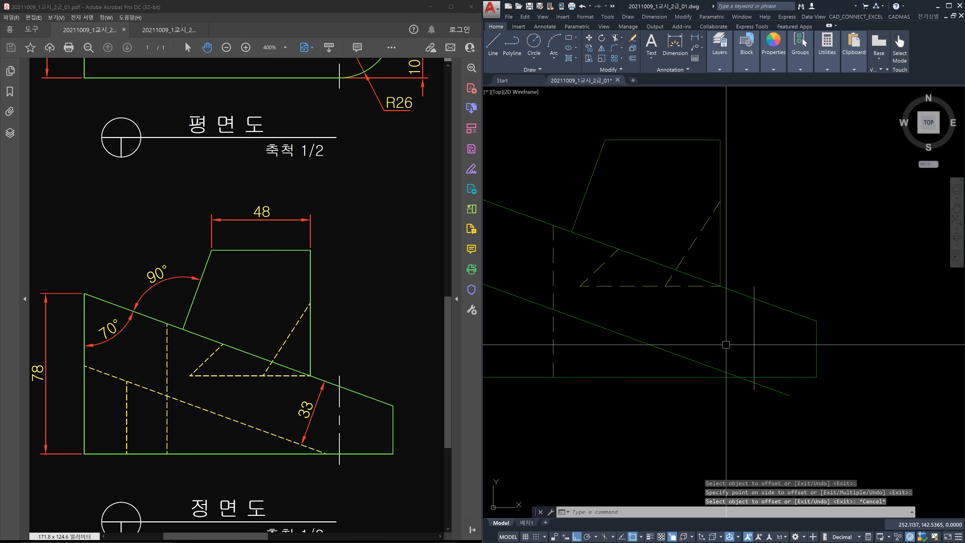
# Step: Match the properties of the front view's horizontal dashed line onto the slanted offset line
pyautogui.write('ma')
pyautogui.press('space')
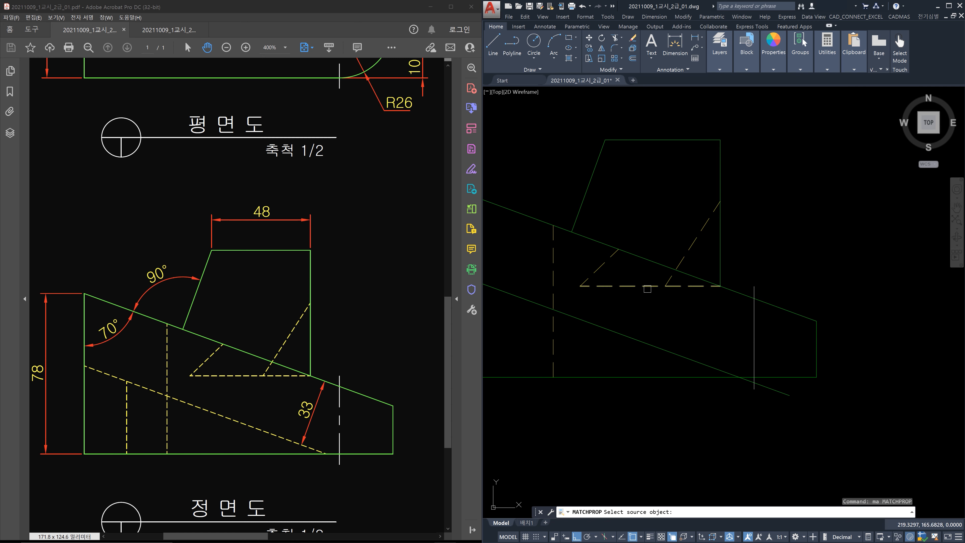
pyautogui.click(649, 285)
pyautogui.click(644, 332)
pyautogui.click(631, 348)
pyautogui.press('Escape')
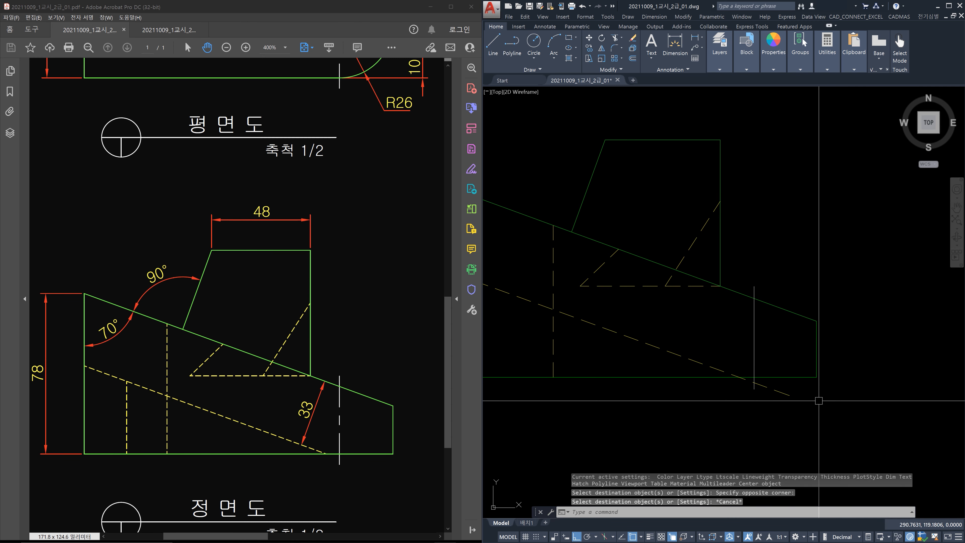
# Step: Trim the part of the dashed slanted line that runs below the front view's base edge
pyautogui.write('tr')
pyautogui.press('space')
pyautogui.click(812, 389)
pyautogui.click(793, 370)
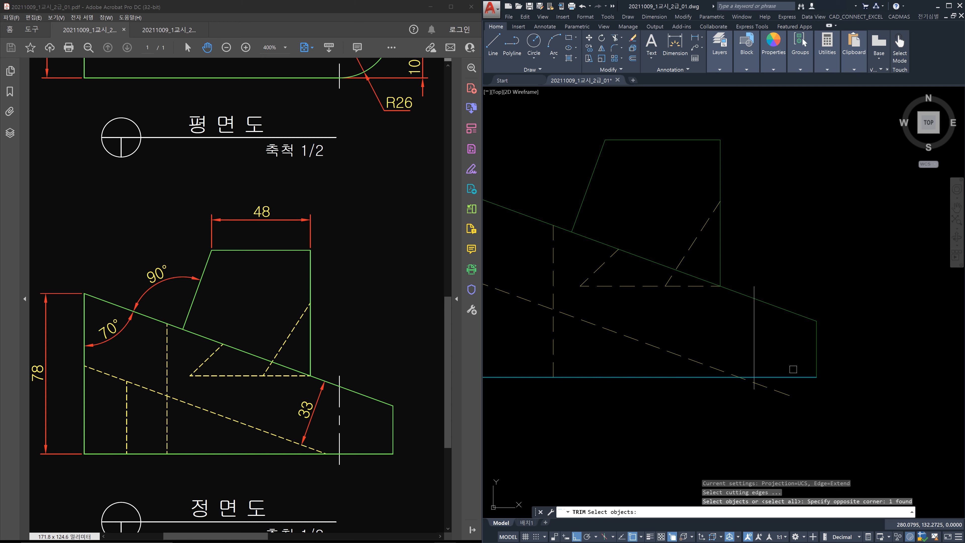
pyautogui.press('space')
pyautogui.click(787, 397)
pyautogui.press('space')
# Step: Trim the part of the dashed slanted line that projects beyond the front view's 78 mm vertical edge
pyautogui.scroll(-2, 801, 392)
pyautogui.moveTo(613, 347); pyautogui.dragTo(686, 347, button='middle')
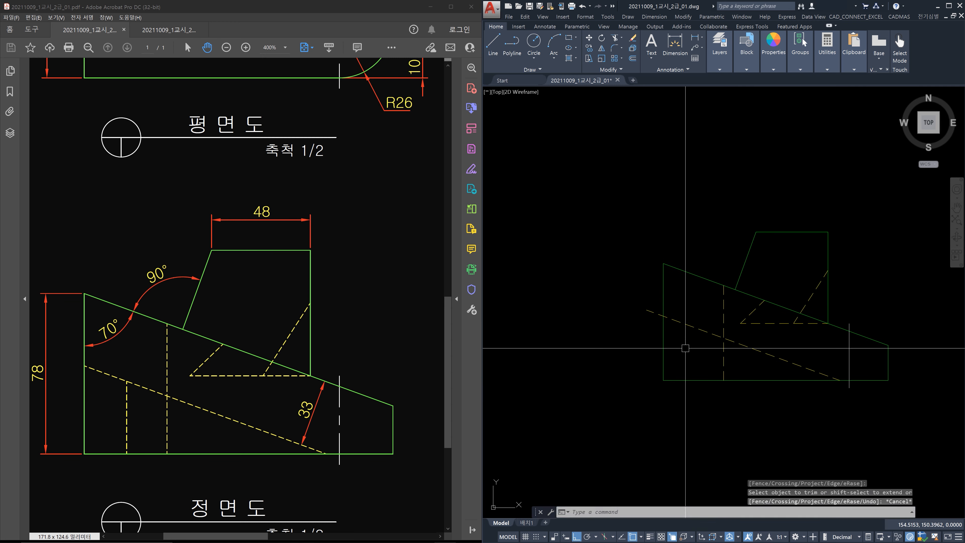
pyautogui.press('space')
pyautogui.click(682, 348)
pyautogui.click(645, 338)
pyautogui.press('space')
pyautogui.click(652, 312)
pyautogui.press('Escape')
# Step: Place a vertical construction line through the lower end of the front view's dashed slanted line
pyautogui.moveTo(796, 353); pyautogui.dragTo(771, 356, button='middle')
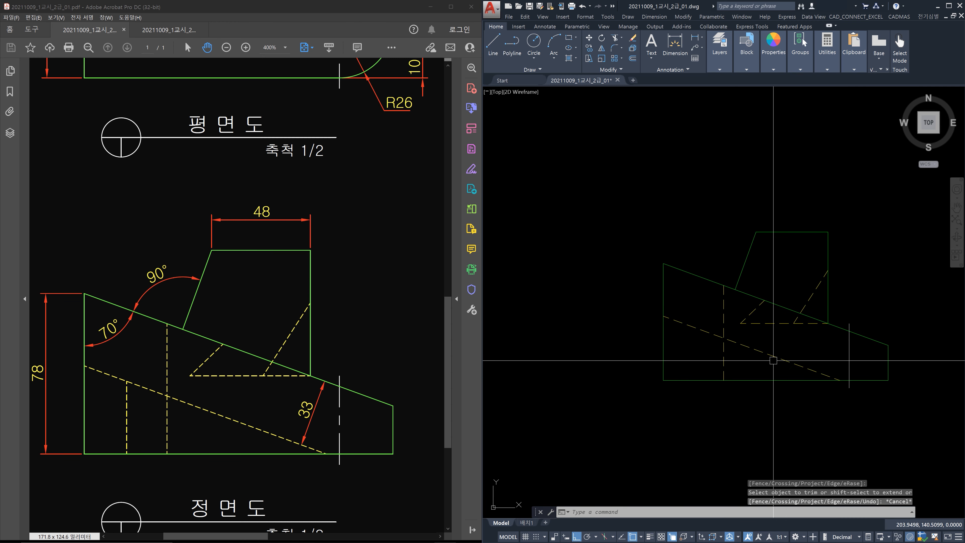
pyautogui.scroll(2, 784, 365)
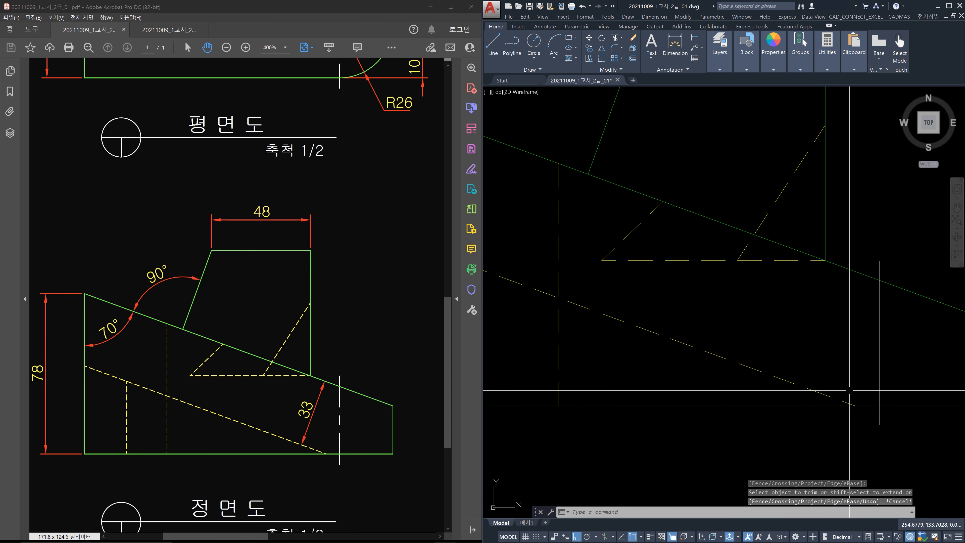
pyautogui.press('Escape')
pyautogui.press('Escape')
pyautogui.write('xl')
pyautogui.press('space')
pyautogui.click(857, 406)
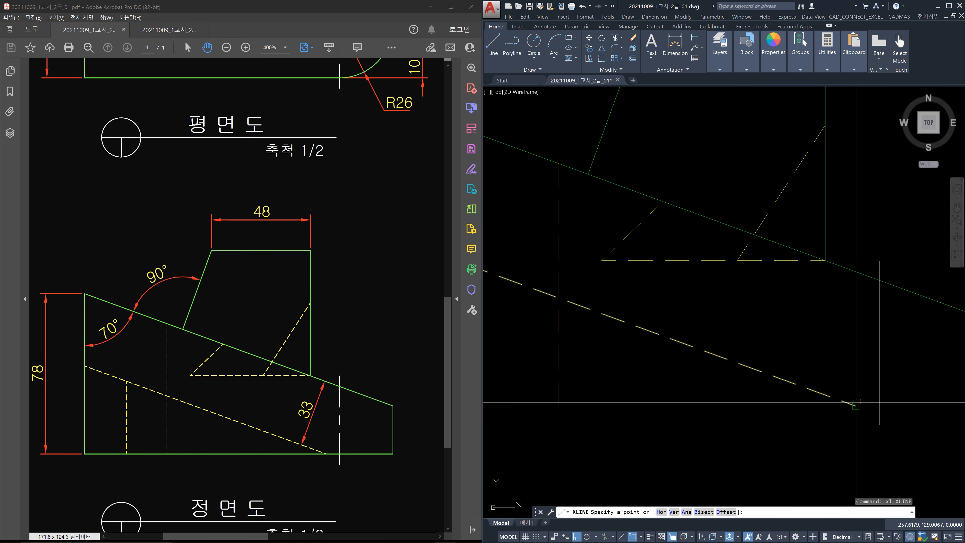
pyautogui.scroll(-2, 855, 357)
pyautogui.moveTo(877, 244); pyautogui.dragTo(874, 381, button='middle')
pyautogui.click(877, 331)
pyautogui.press('Escape')
# Step: Extend the lower end of the top view's dashed offset line to the vertical construction line
pyautogui.moveTo(879, 302); pyautogui.dragTo(844, 424, button='middle')
pyautogui.click(771, 219)
pyautogui.click(867, 362)
pyautogui.press('Escape')
pyautogui.write('ex')
pyautogui.press('space')
pyautogui.click(856, 366)
pyautogui.click(813, 366)
pyautogui.press('Return')
pyautogui.click(773, 222)
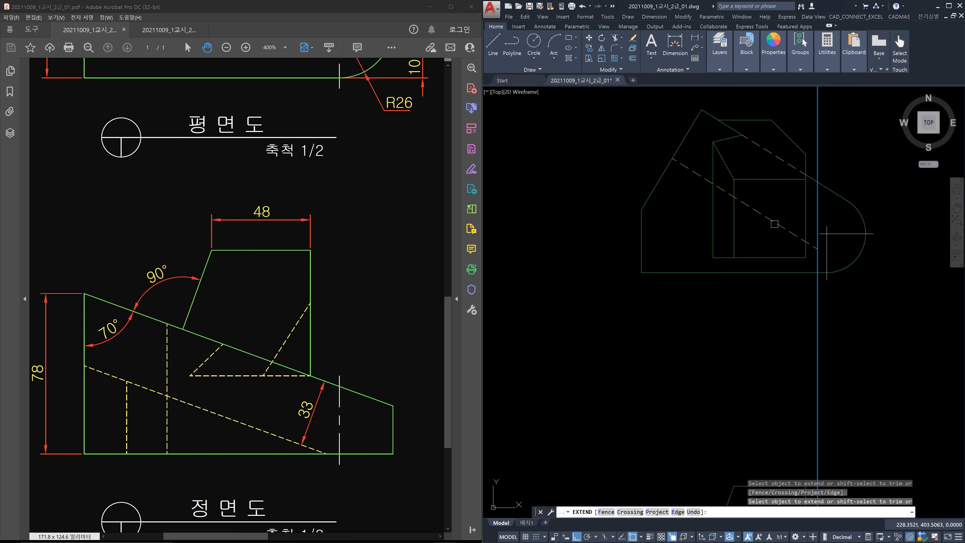
pyautogui.press('Escape')
# Step: Delete the vertical construction line
pyautogui.click(874, 370)
pyautogui.click(729, 341)
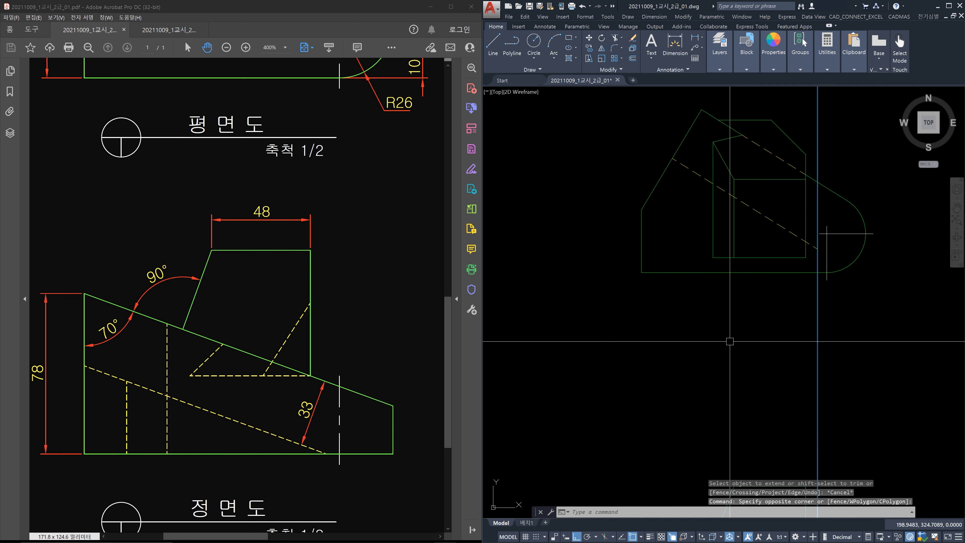
pyautogui.press('Delete')
# Step: Draw a horizontal line from the lower end of the top view's dashed offset line perpendicular to the 42 mm vertical edge
pyautogui.moveTo(360, 139); pyautogui.dragTo(359, 163)
pyautogui.scroll(3, 360, 163)
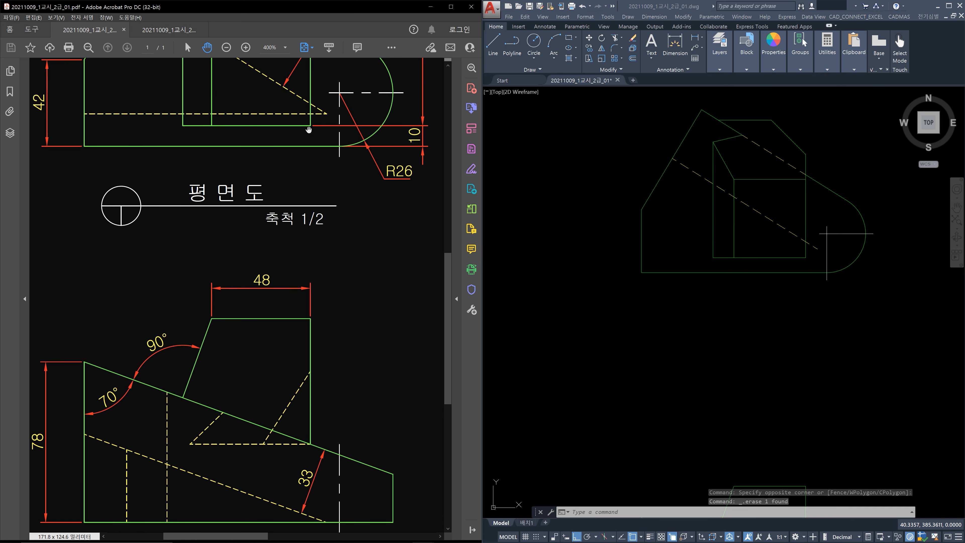
pyautogui.scroll(1, 164, 132)
pyautogui.scroll(4, 164, 132)
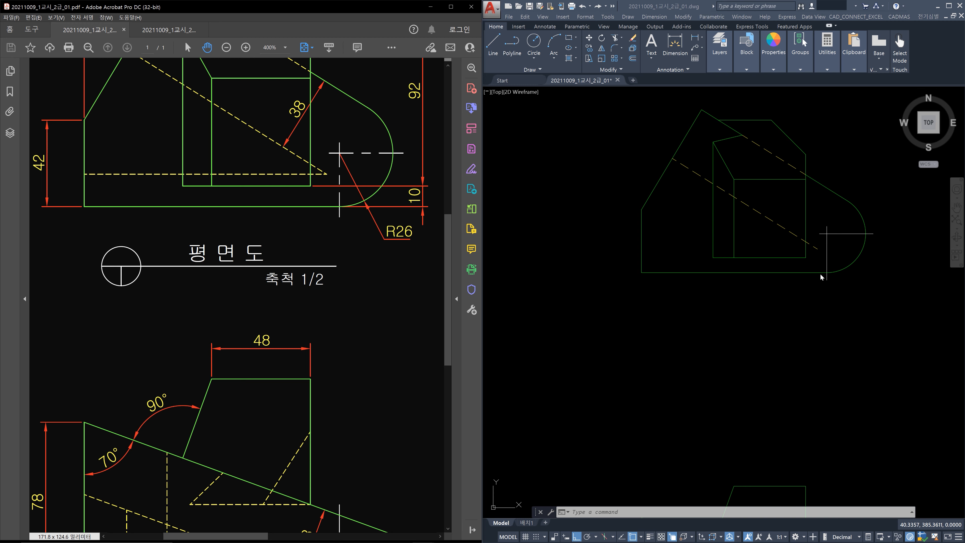
pyautogui.click(816, 283)
pyautogui.write('l')
pyautogui.press('Return')
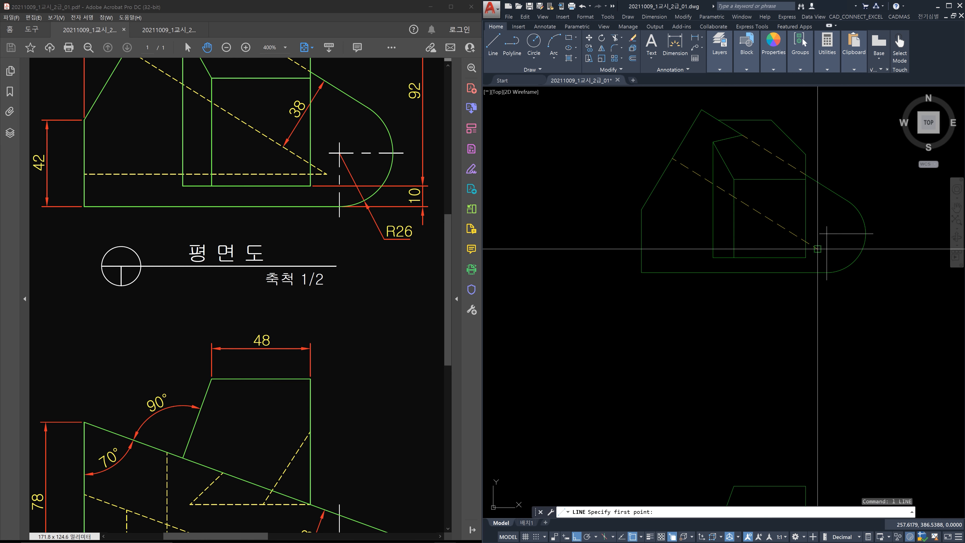
pyautogui.click(817, 249)
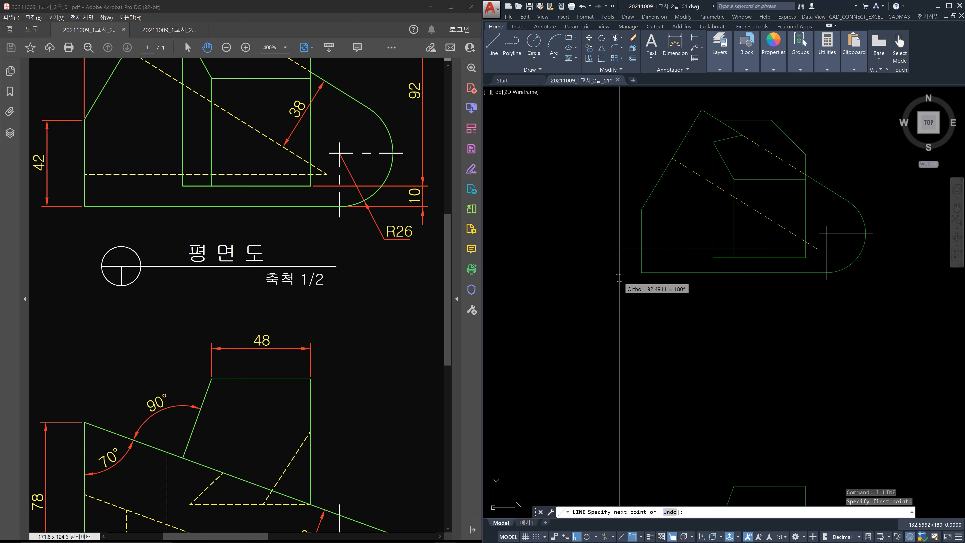
pyautogui.keyDown('shift'); pyautogui.rightClick(619, 277); pyautogui.keyUp('shift')
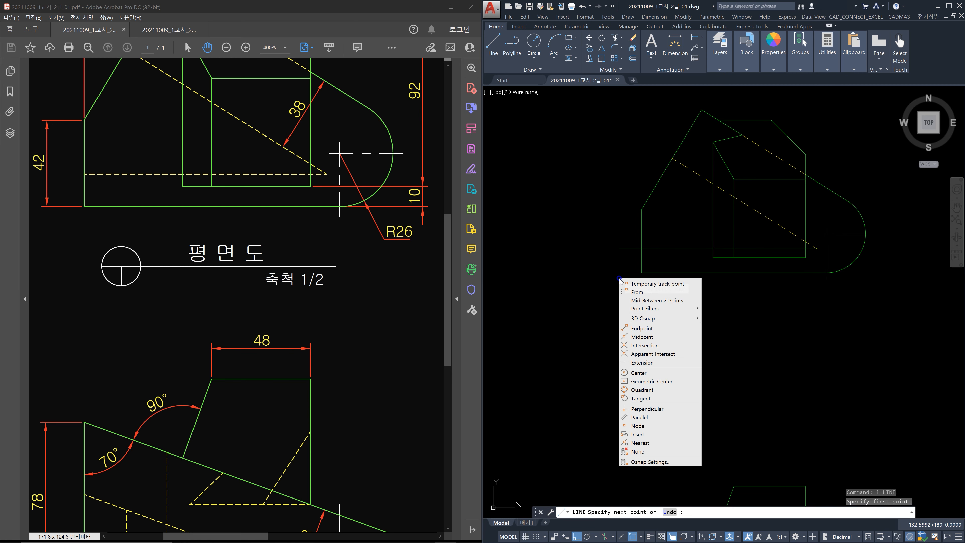
pyautogui.click(648, 409)
pyautogui.click(641, 244)
pyautogui.press('Escape')
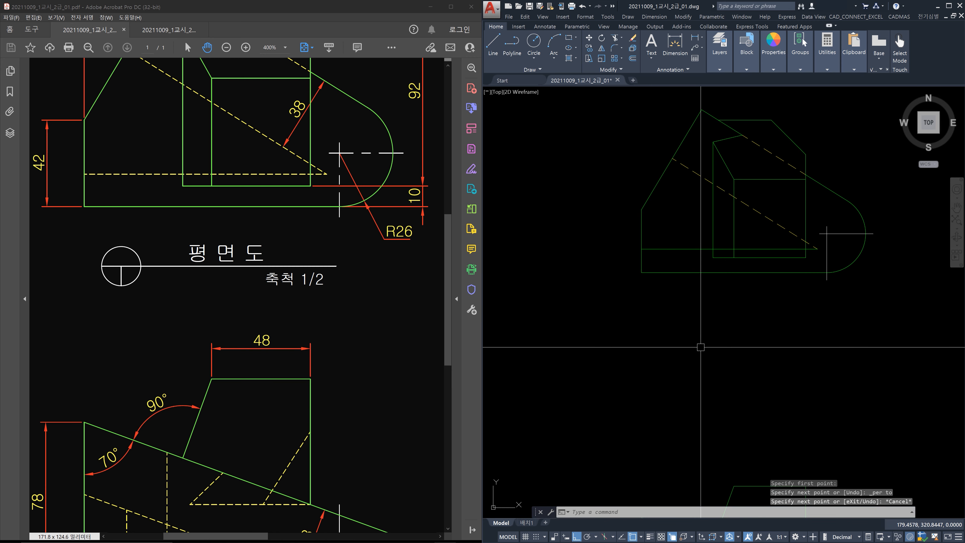
# Step: Match the top view's lower horizontal line to the properties of its dashed slanted offset line
pyautogui.write('ma')
pyautogui.press('Return')
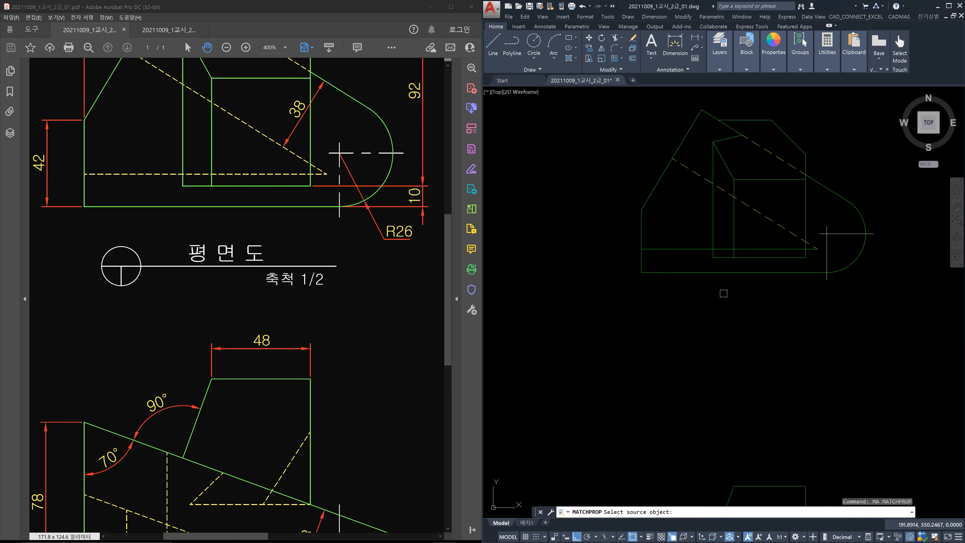
pyautogui.click(767, 219)
pyautogui.click(688, 249)
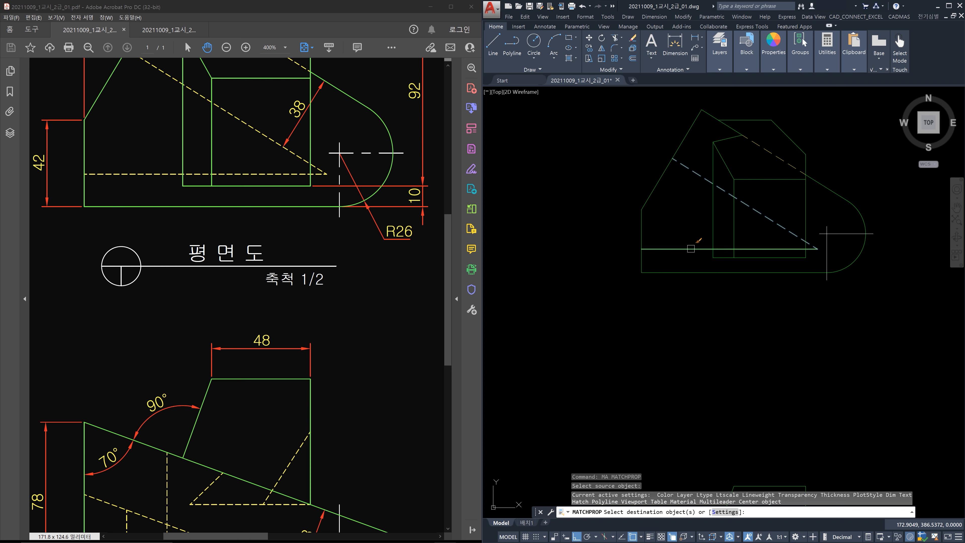
pyautogui.press('Escape')
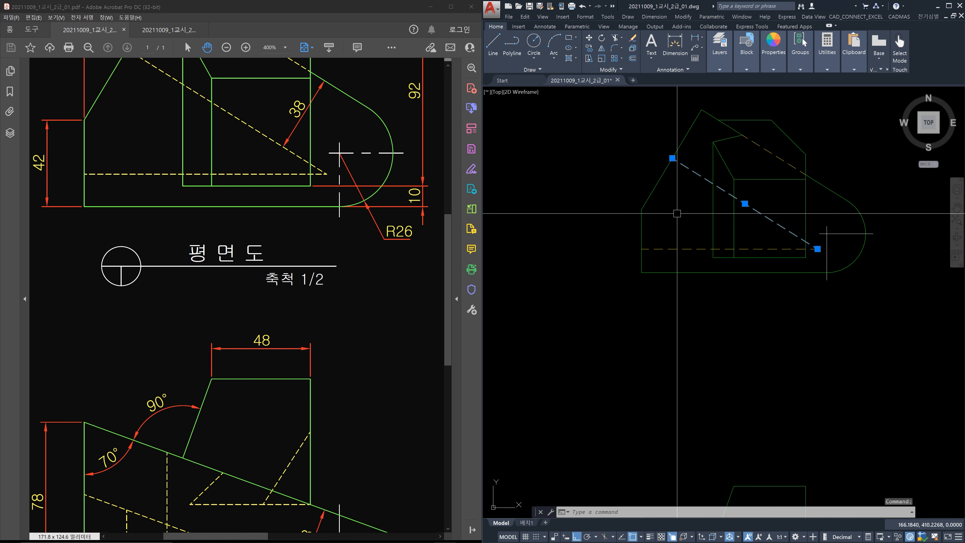
pyautogui.press('Escape')
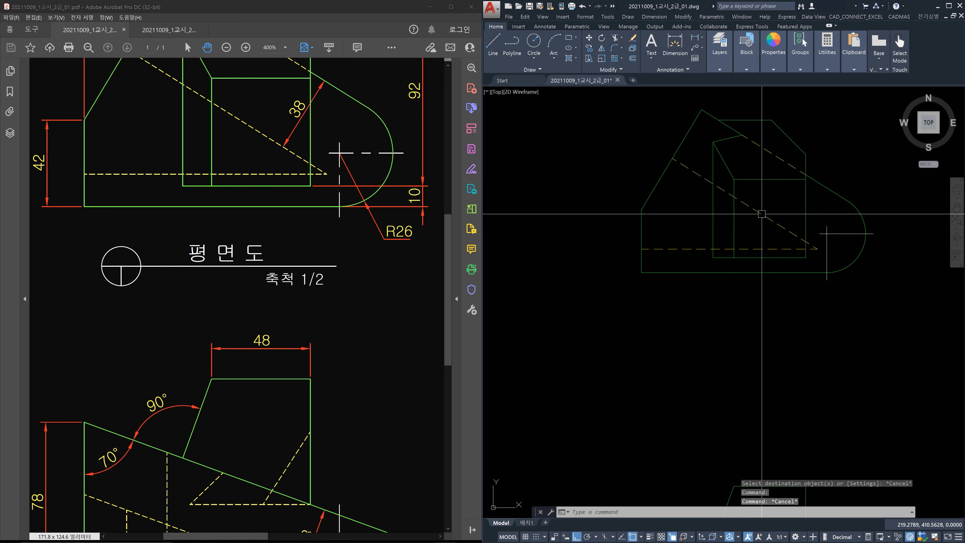
pyautogui.press('Escape')
pyautogui.press('Escape')
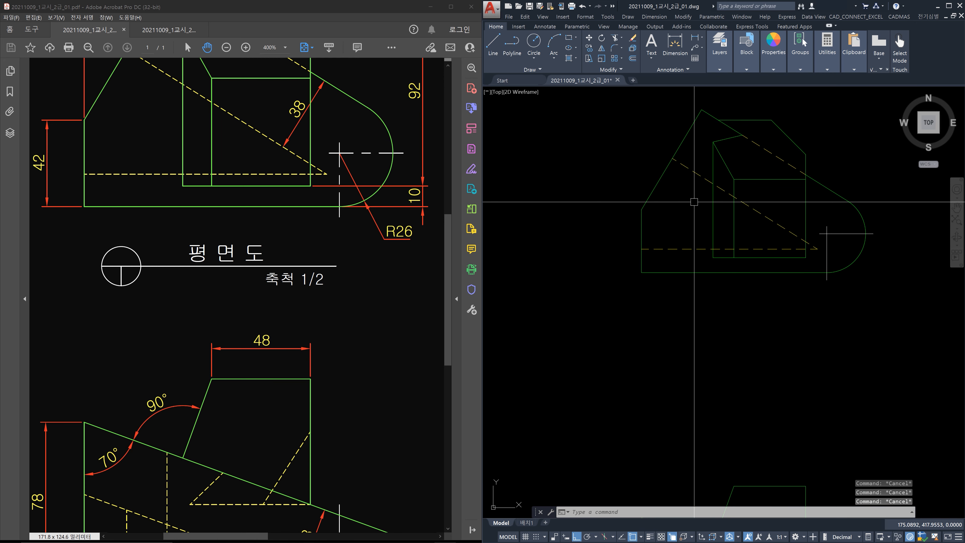
# Step: Try trimming the top view's outline between the dashed slanted line and the dashed horizontal line, and undo the trim
pyautogui.write('tr')
pyautogui.press('Return')
pyautogui.click(699, 169)
pyautogui.click(690, 245)
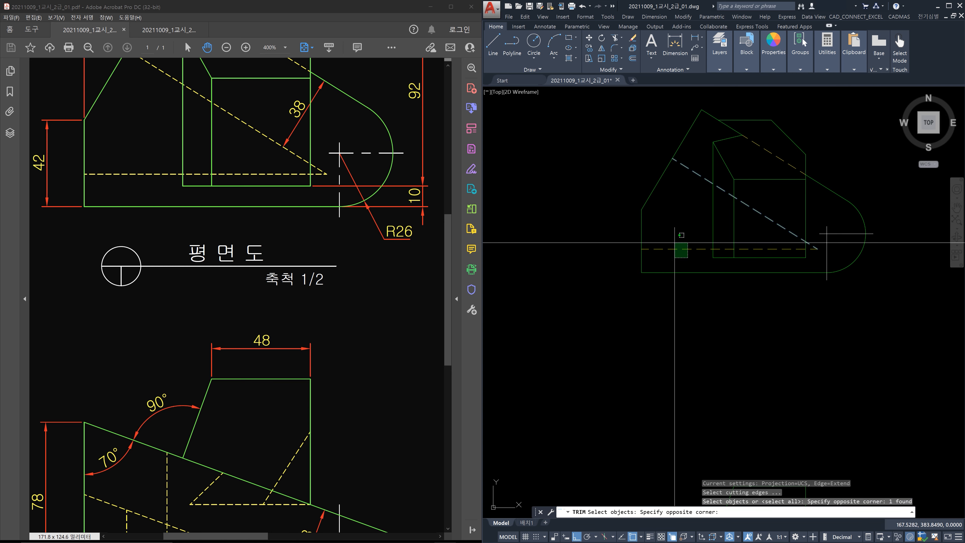
pyautogui.click(674, 242)
pyautogui.press('Return')
pyautogui.click(666, 230)
pyautogui.click(628, 203)
pyautogui.press('Escape')
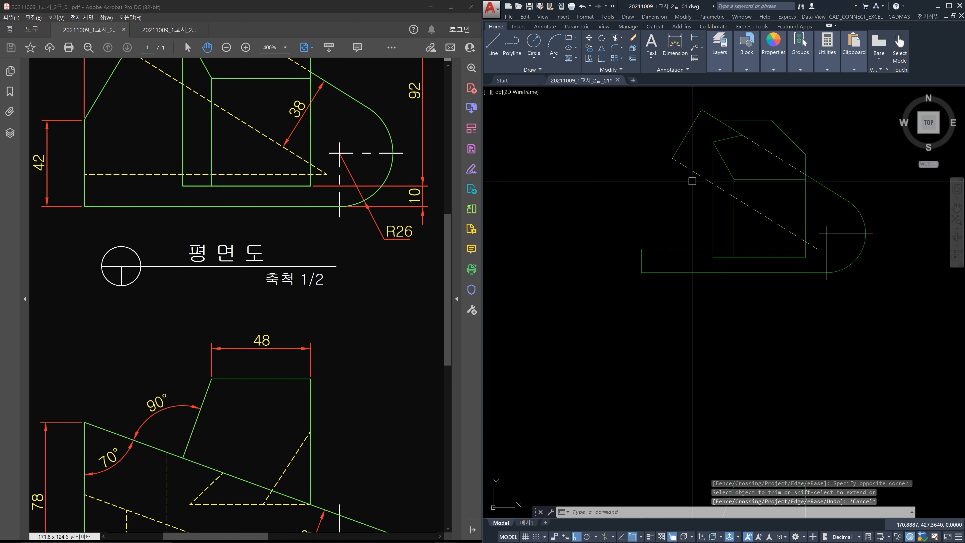
pyautogui.click(691, 170)
pyautogui.click(677, 151)
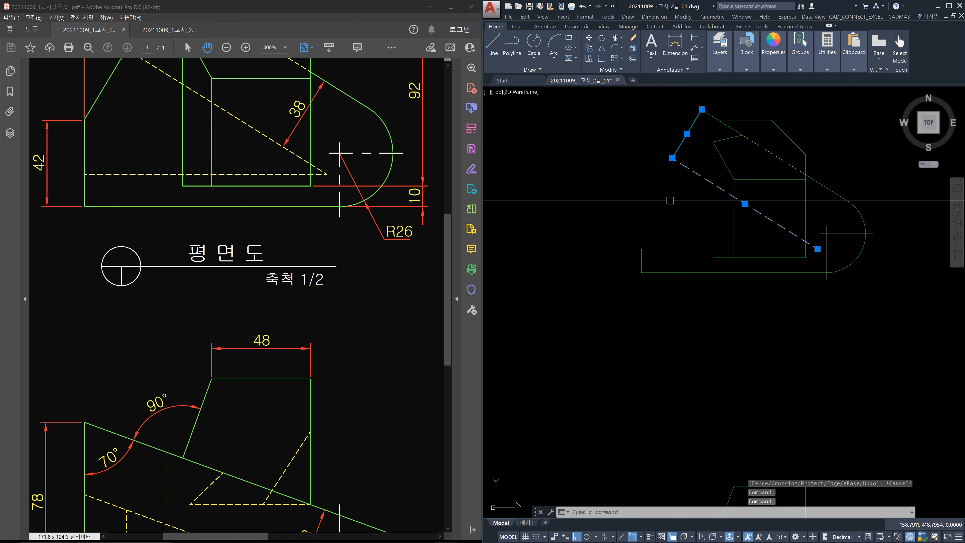
pyautogui.press('Escape')
pyautogui.press('Escape')
pyautogui.hotkey('ctrl', 'z')
pyautogui.press('Escape')
pyautogui.press('Escape')
# Step: Place a vertical and a horizontal construction line through the upper end of the top view's dashed slanted line
pyautogui.write('xl')
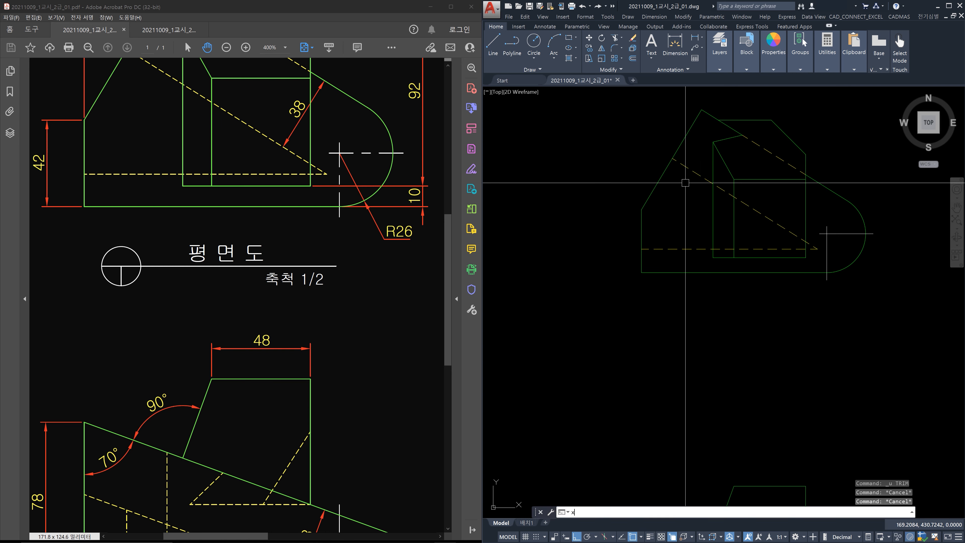
pyautogui.press('Return')
pyautogui.click(672, 158)
pyautogui.click(701, 323)
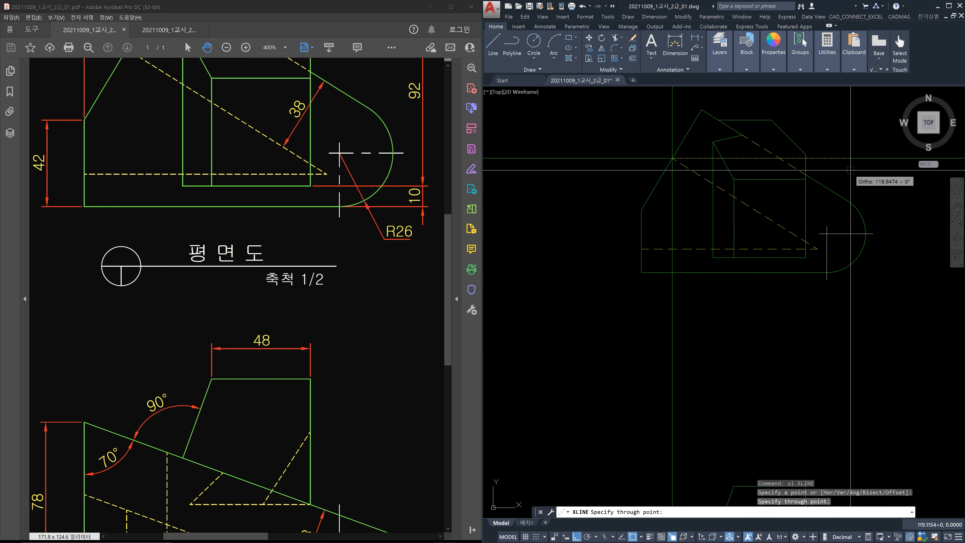
pyautogui.click(858, 169)
pyautogui.press('Escape')
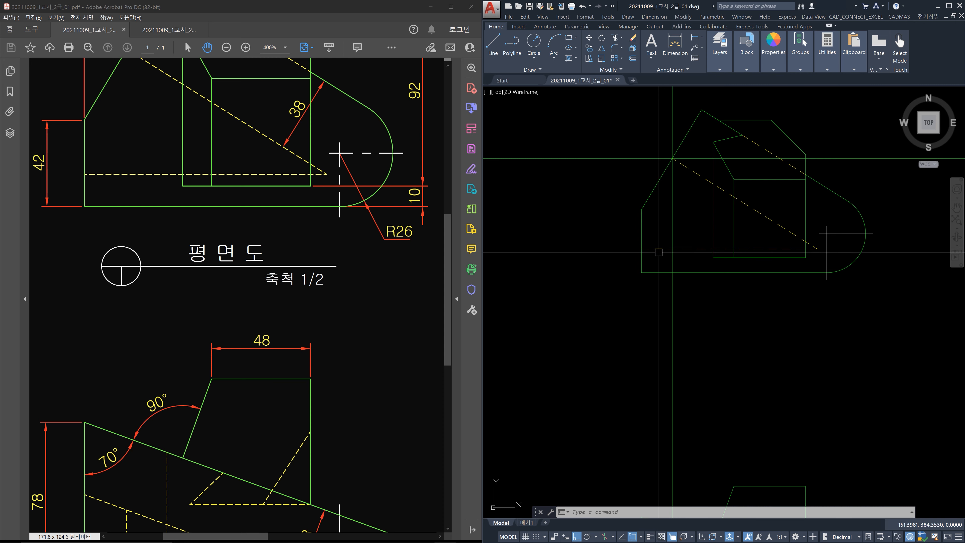
# Step: Place a horizontal construction line through the outline end of the top view's dashed horizontal line
pyautogui.write('xl')
pyautogui.press('Return')
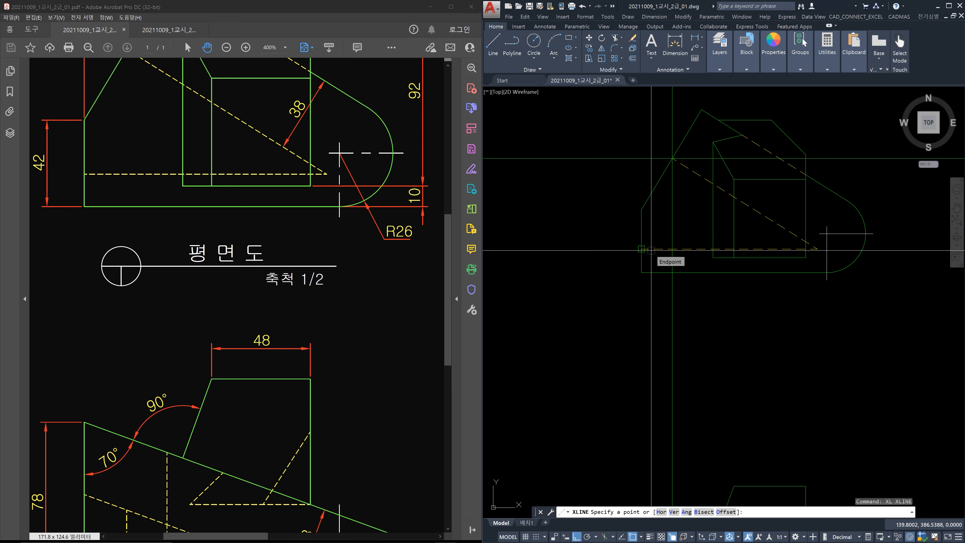
pyautogui.click(651, 250)
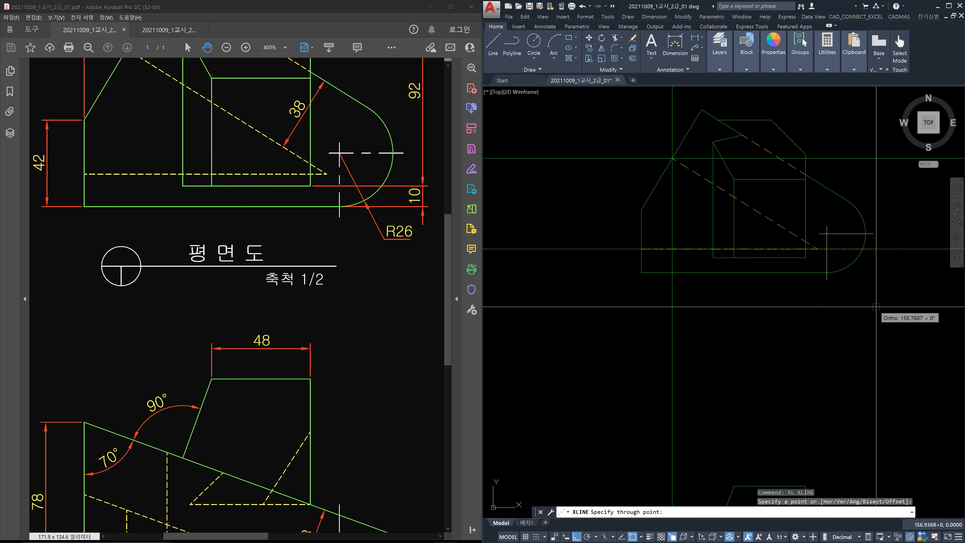
pyautogui.click(876, 306)
pyautogui.press('Escape')
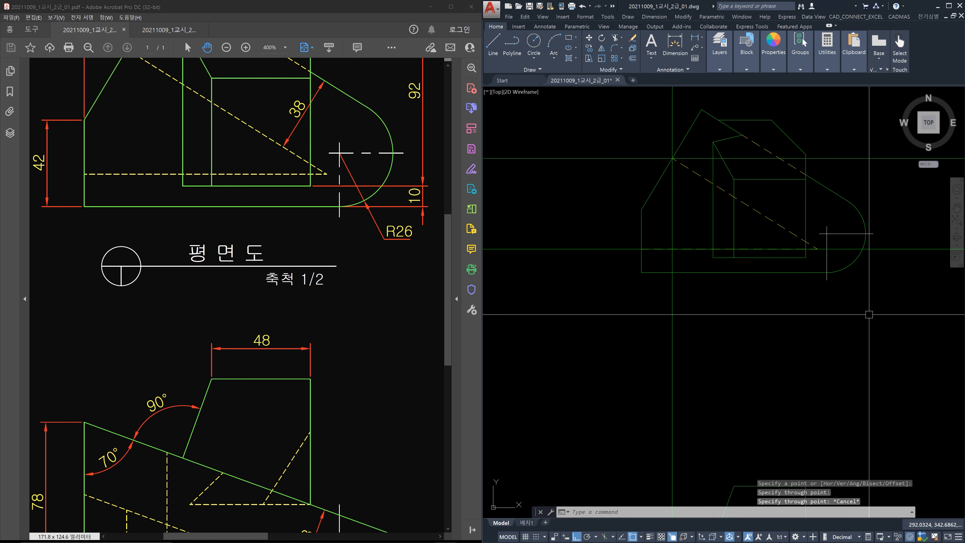
# Step: Trim the vertical construction line in the front view to the part between the dashed slanted line and the base edge
pyautogui.moveTo(791, 336); pyautogui.dragTo(773, 217, button='middle')
pyautogui.moveTo(736, 369); pyautogui.dragTo(727, 300, button='middle')
pyautogui.press('Escape')
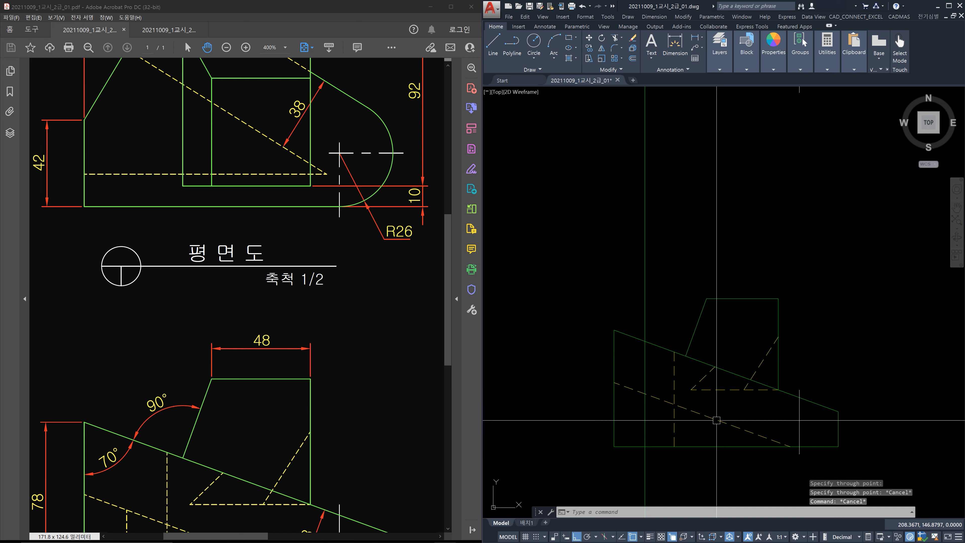
pyautogui.click(717, 419)
pyautogui.click(713, 446)
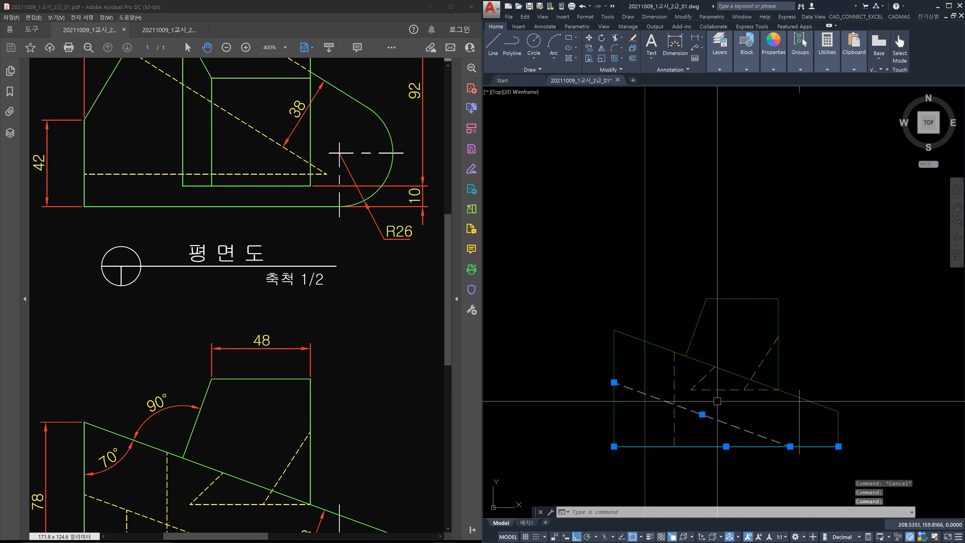
pyautogui.press('Escape')
pyautogui.press('Escape')
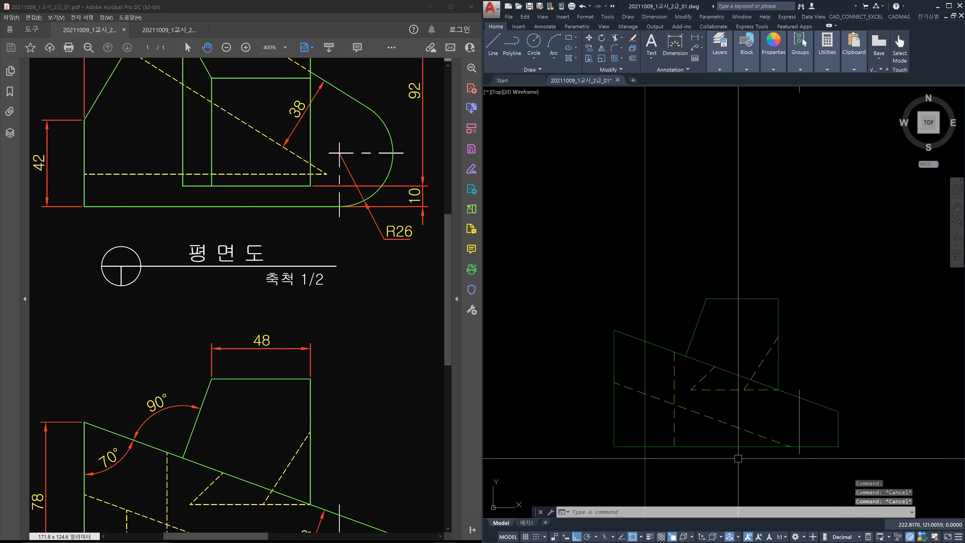
pyautogui.write('tr')
pyautogui.press('Return')
pyautogui.click(737, 458)
pyautogui.click(726, 414)
pyautogui.press('Return')
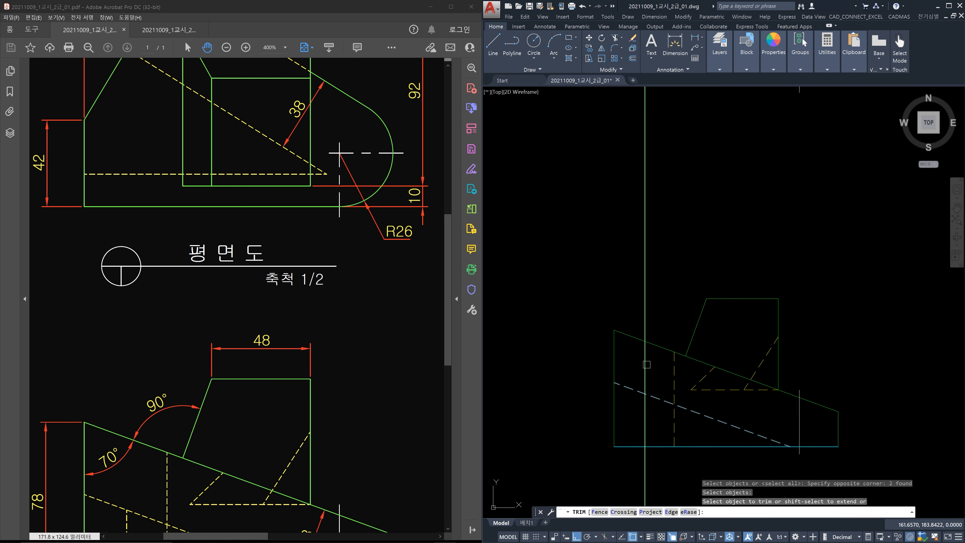
pyautogui.click(645, 365)
pyautogui.press('Escape')
pyautogui.press('Escape')
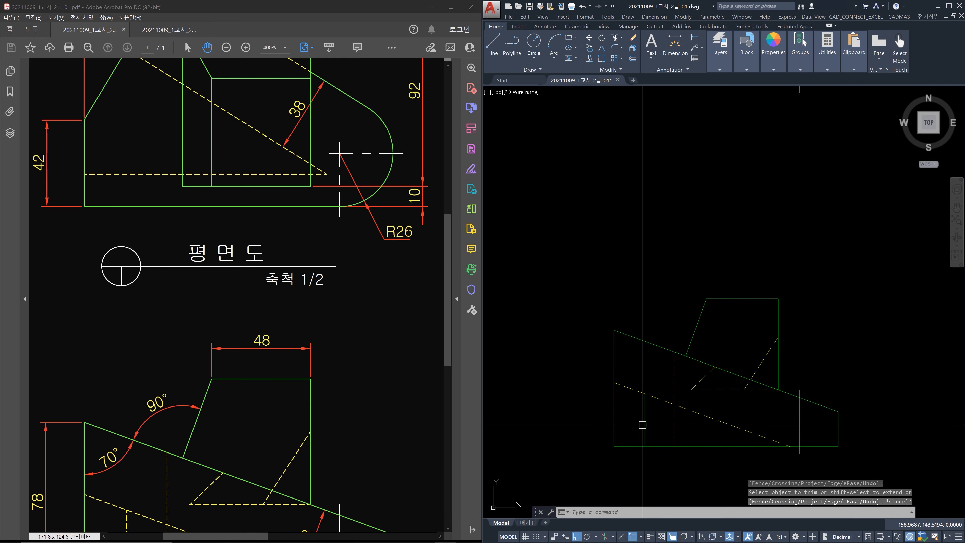
# Step: Match the front view's trimmed vertical line to the properties of the dashed slanted line
pyautogui.write('ma')
pyautogui.press('Return')
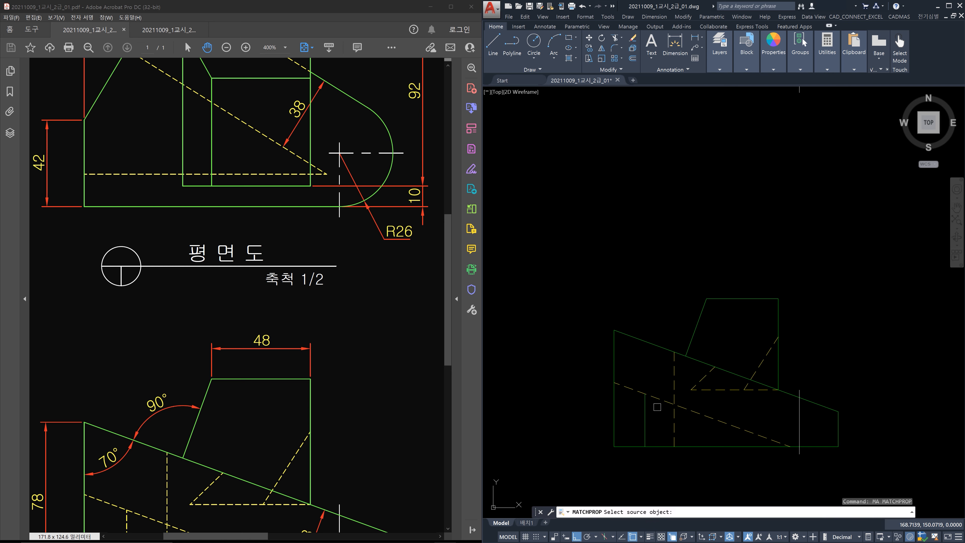
pyautogui.click(656, 397)
pyautogui.click(645, 426)
pyautogui.press('Escape')
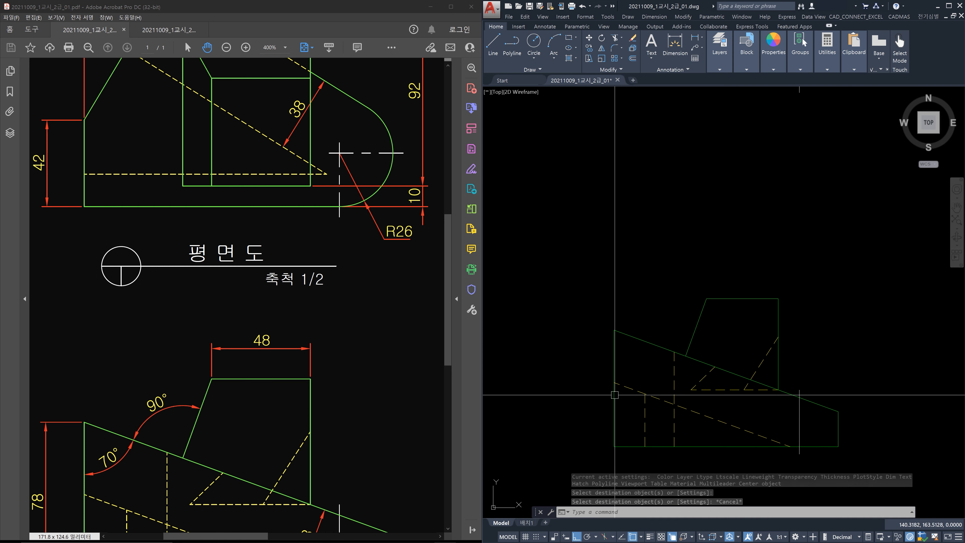
# Step: Place vertical construction lines through both intersections of the horizontal construction lines with the diagonal projection line above the side view
pyautogui.moveTo(380, 439); pyautogui.dragTo(373, 258)
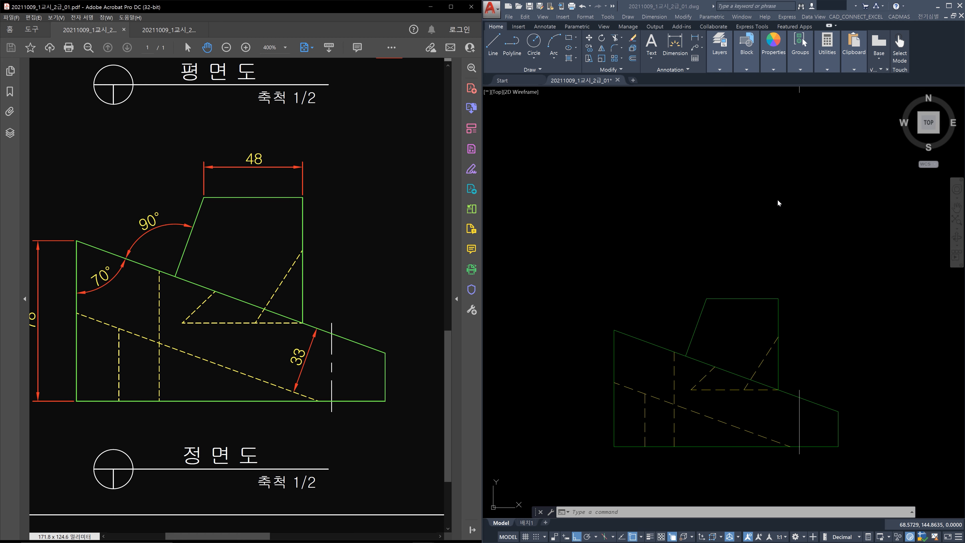
pyautogui.moveTo(816, 226)
pyautogui.mouseDown(button='middle')
pyautogui.moveTo(734, 352)
pyautogui.moveTo(744, 308)
pyautogui.mouseUp(button='middle')
pyautogui.scroll(-2, 743, 308)
pyautogui.press('Escape')
pyautogui.press('Escape')
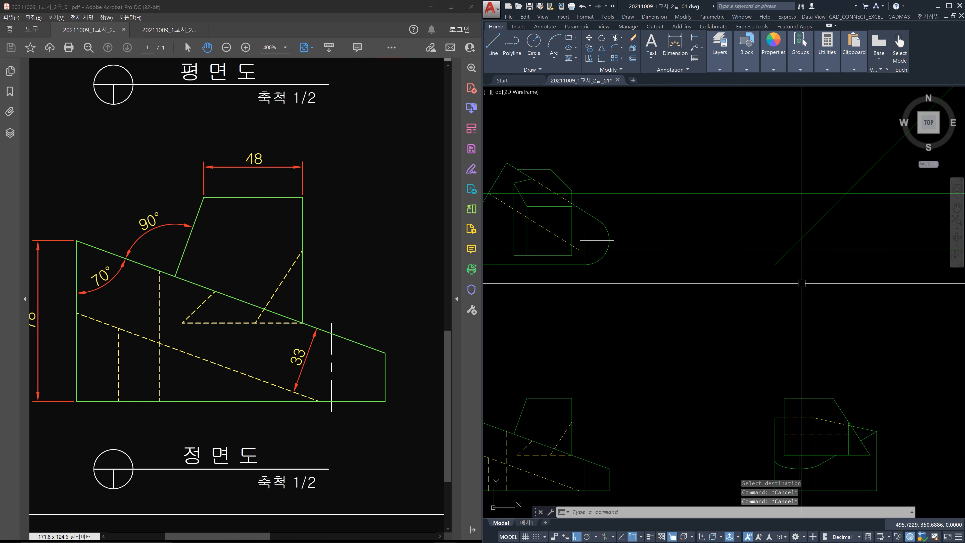
pyautogui.write('xl')
pyautogui.press('Return')
pyautogui.click(790, 250)
pyautogui.click(799, 304)
pyautogui.press('space')
pyautogui.press('space')
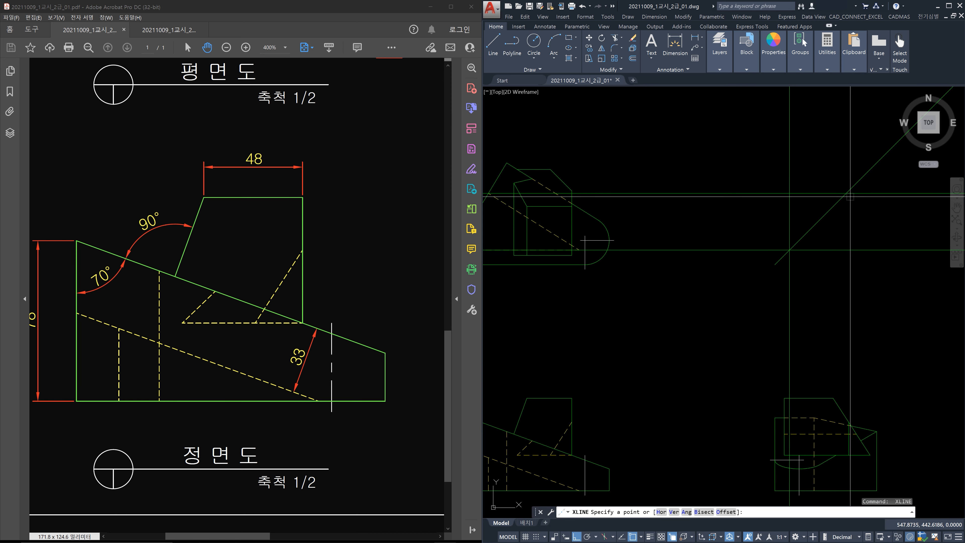
pyautogui.click(847, 194)
pyautogui.click(846, 300)
pyautogui.press('Escape')
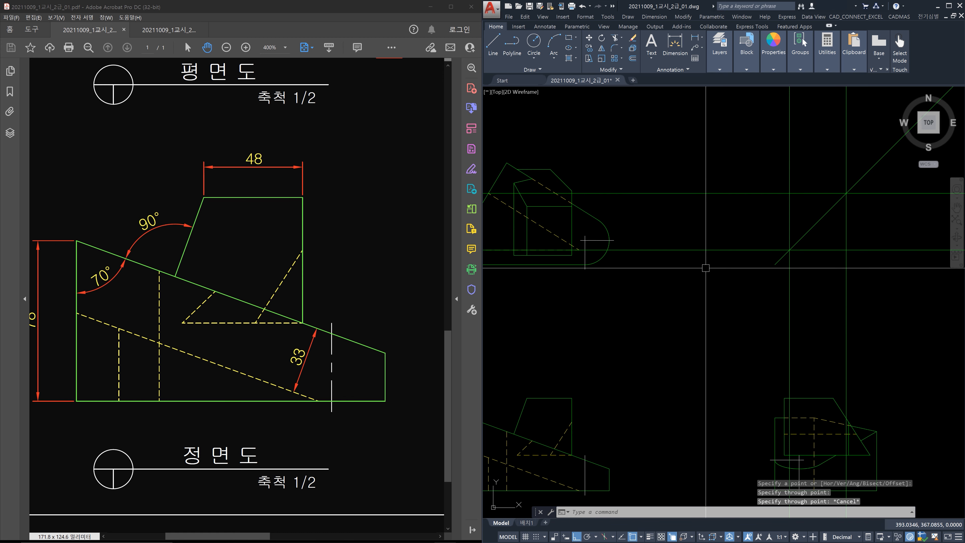
# Step: Delete the two horizontal construction lines running between the top view and the diagonal projection line
pyautogui.click(706, 266)
pyautogui.click(700, 176)
pyautogui.press('Delete')
pyautogui.moveTo(653, 211); pyautogui.dragTo(706, 223, button='middle')
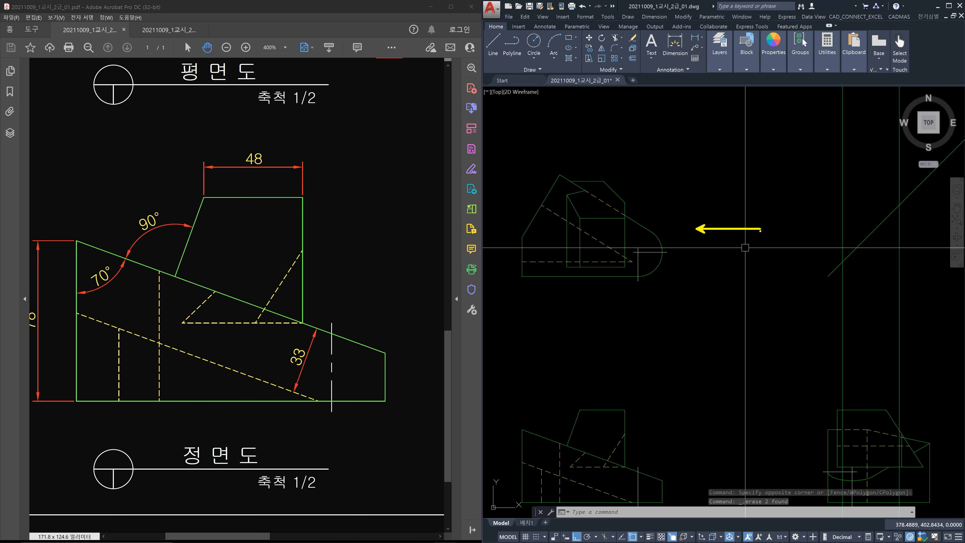
# Step: Match the two vertical construction lines through the side view to the properties of its dashed slanted line
pyautogui.moveTo(905, 380); pyautogui.dragTo(863, 287, button='middle')
pyautogui.press('Escape')
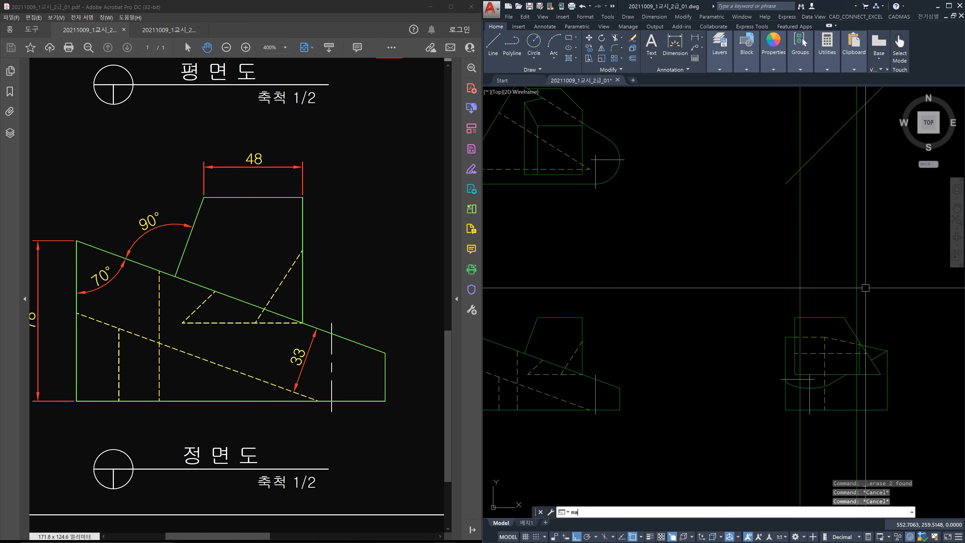
pyautogui.write('ma')
pyautogui.press('Return')
pyautogui.click(844, 341)
pyautogui.click(883, 273)
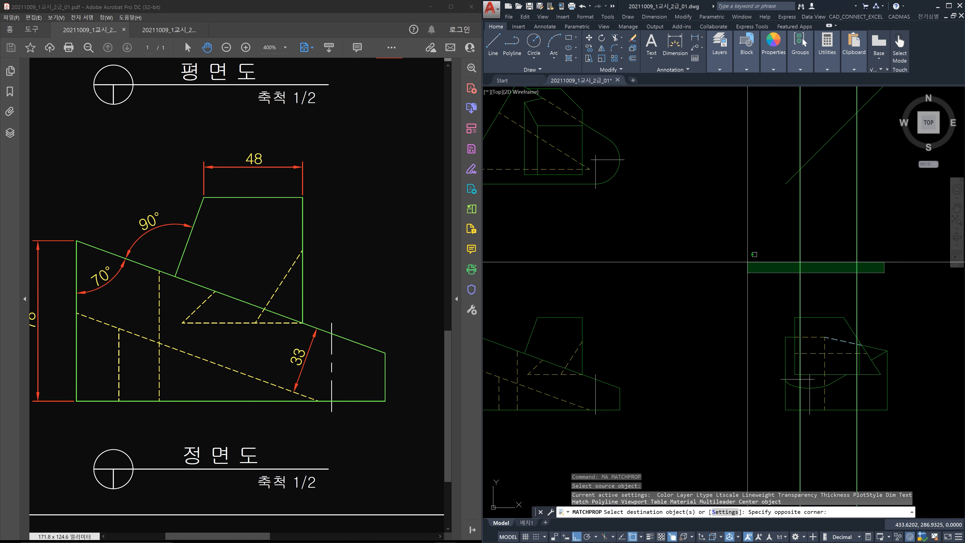
pyautogui.click(742, 275)
pyautogui.press('Escape')
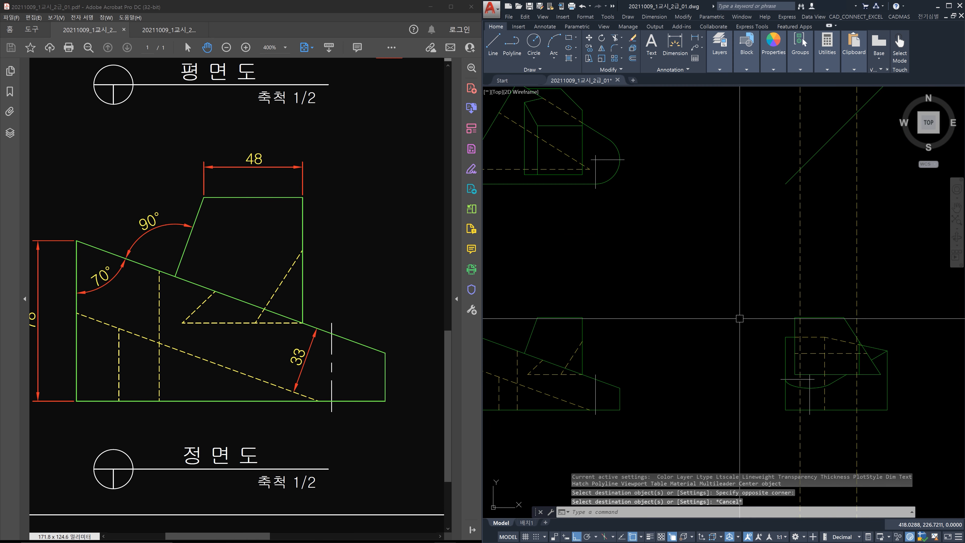
# Step: Trim off the parts of the two dashed vertical construction lines below the side view's base edge
pyautogui.write('tr')
pyautogui.press('Return')
pyautogui.scroll(2, 890, 419)
pyautogui.click(845, 380)
pyautogui.press('Return')
pyautogui.click(859, 443)
pyautogui.click(692, 435)
pyautogui.press('Escape')
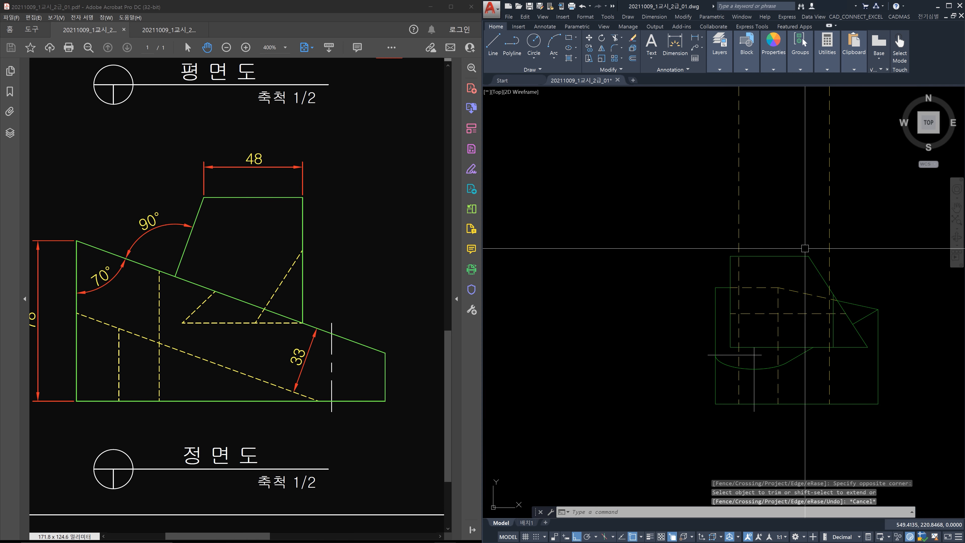
# Step: Place a horizontal construction line from the upper end of the front view's dashed slanted line across to the side view
pyautogui.scroll(-5, 624, 293)
pyautogui.moveTo(623, 293); pyautogui.dragTo(756, 306, button='middle')
pyautogui.scroll(5, 620, 326)
pyautogui.scroll(2, 588, 329)
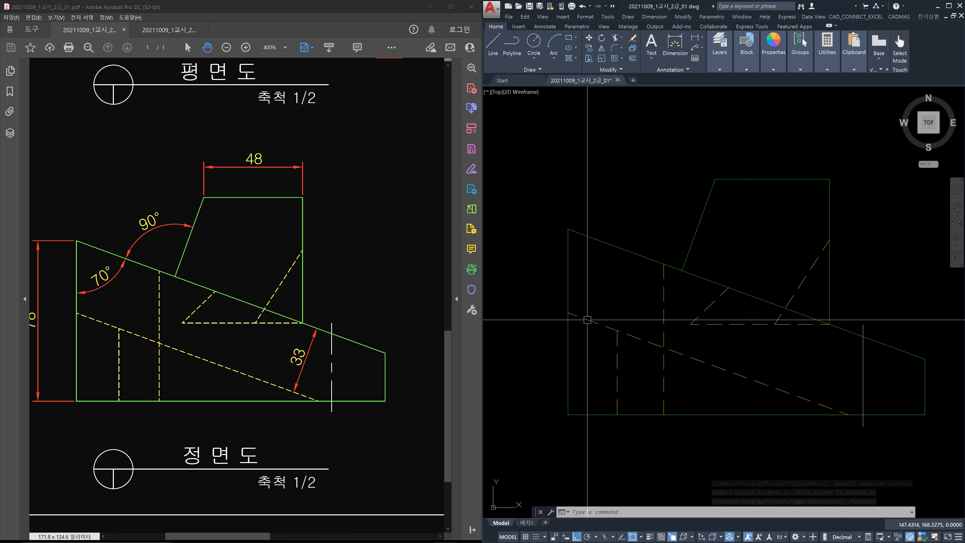
pyautogui.click(564, 310)
pyautogui.press('Escape')
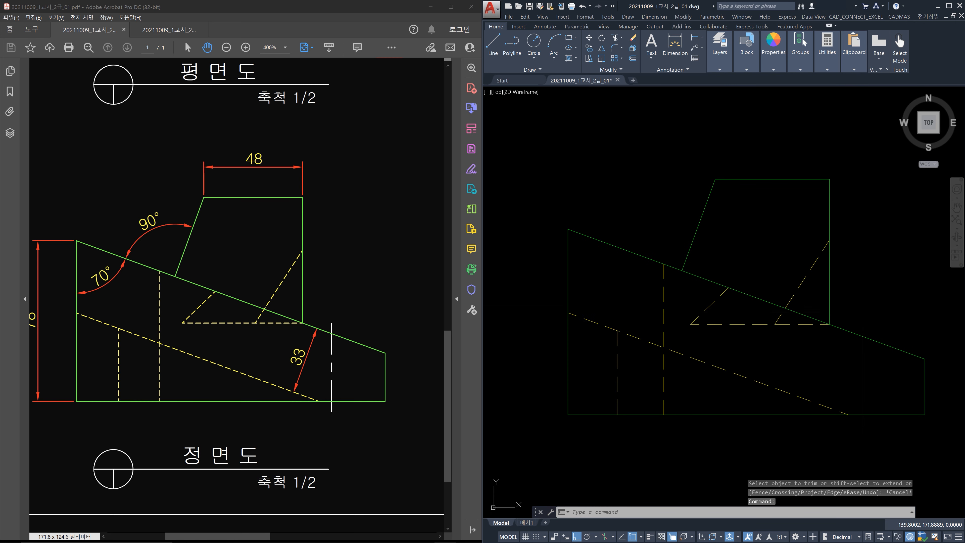
pyautogui.write('xl')
pyautogui.press('Return')
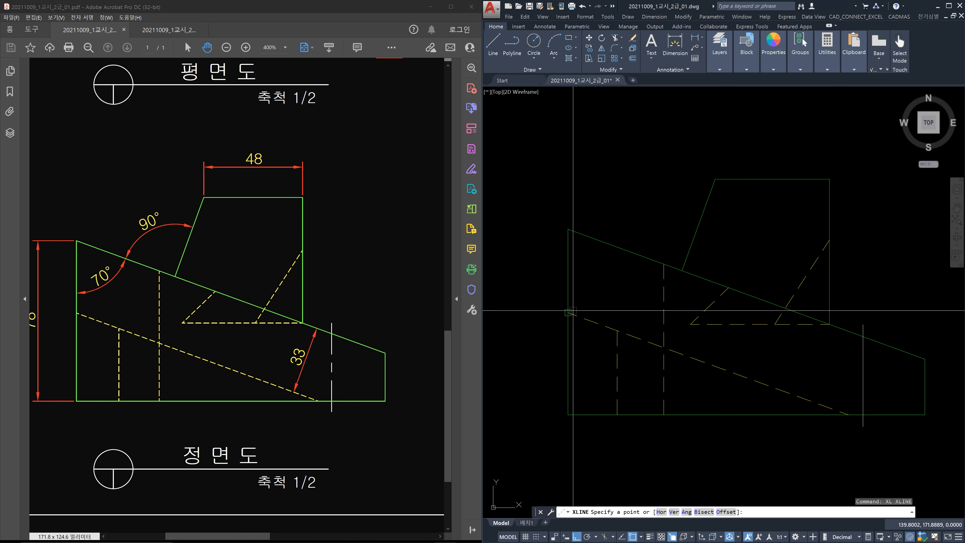
pyautogui.click(573, 310)
pyautogui.scroll(-5, 573, 310)
pyautogui.moveTo(772, 339); pyautogui.dragTo(748, 339, button='middle')
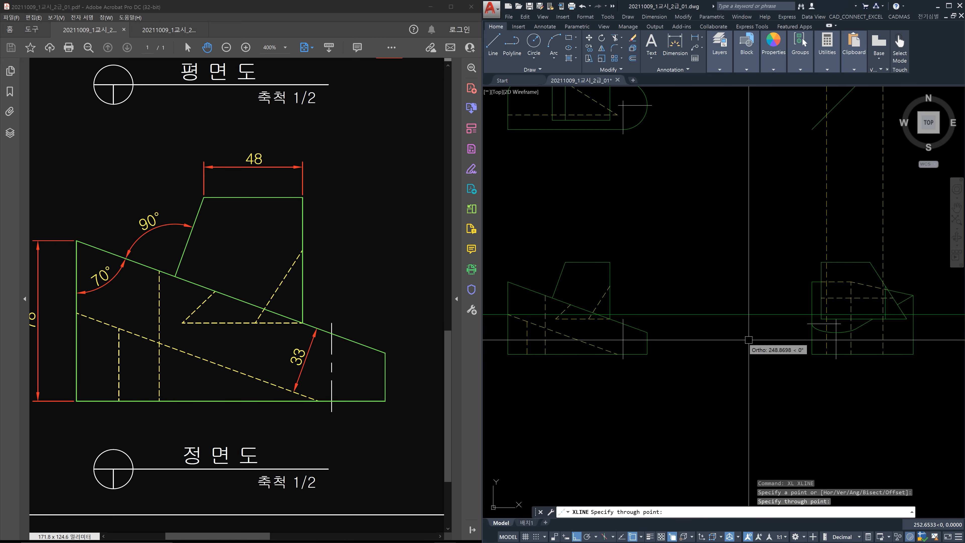
pyautogui.press('Escape')
pyautogui.scroll(4, 836, 321)
pyautogui.press('Escape')
pyautogui.press('Escape')
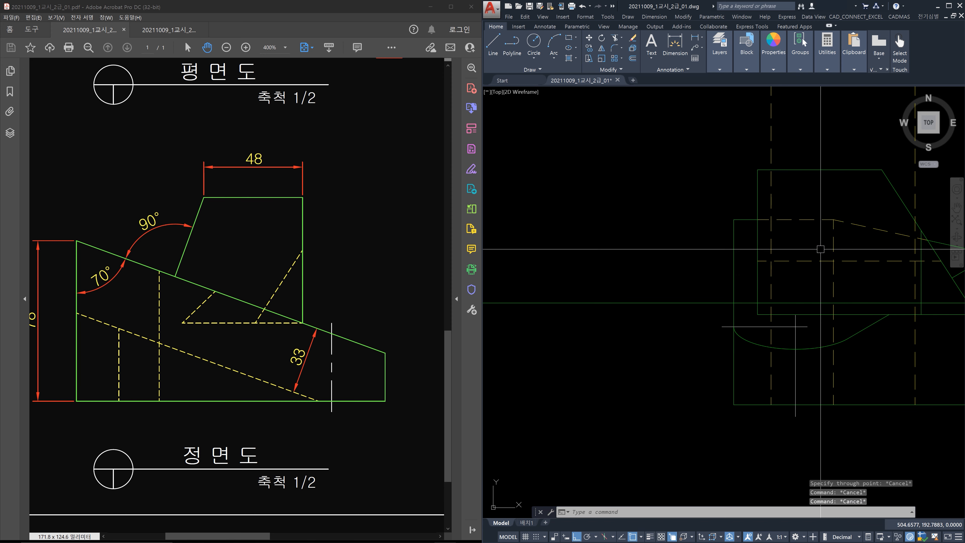
pyautogui.click(807, 232)
pyautogui.click(798, 213)
pyautogui.click(882, 239)
pyautogui.click(872, 224)
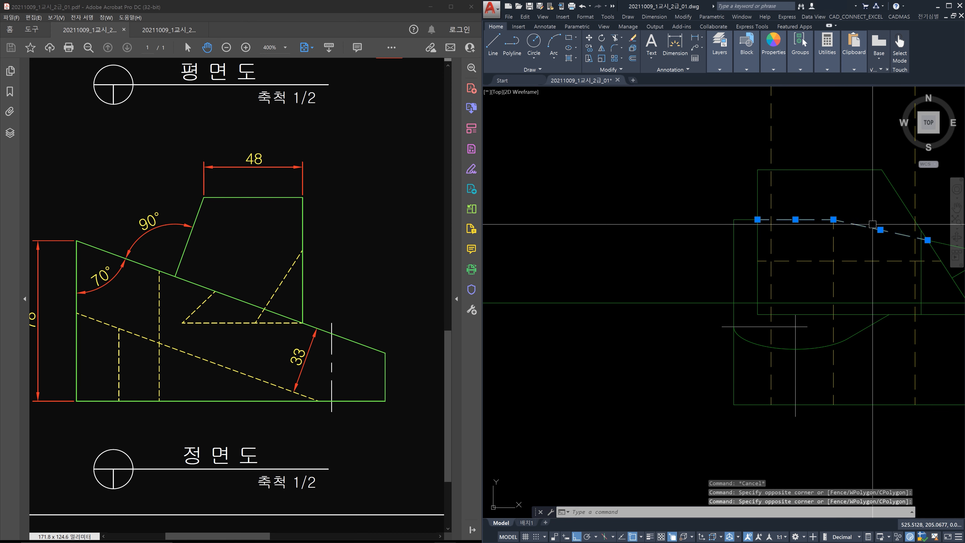
pyautogui.press('Escape')
pyautogui.press('Escape')
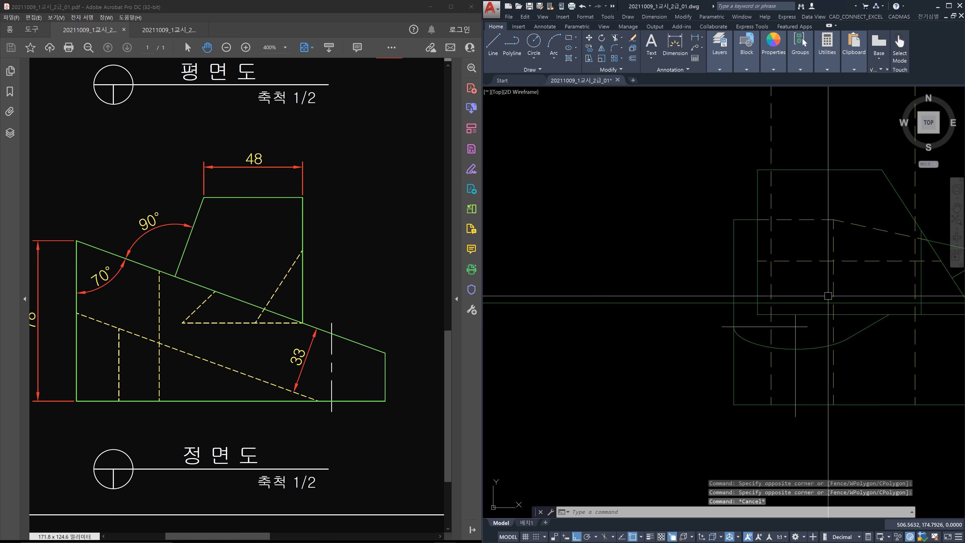
# Step: Trim the horizontal construction line in the side view to the span between its first two dashed vertical lines from the left
pyautogui.write('tr')
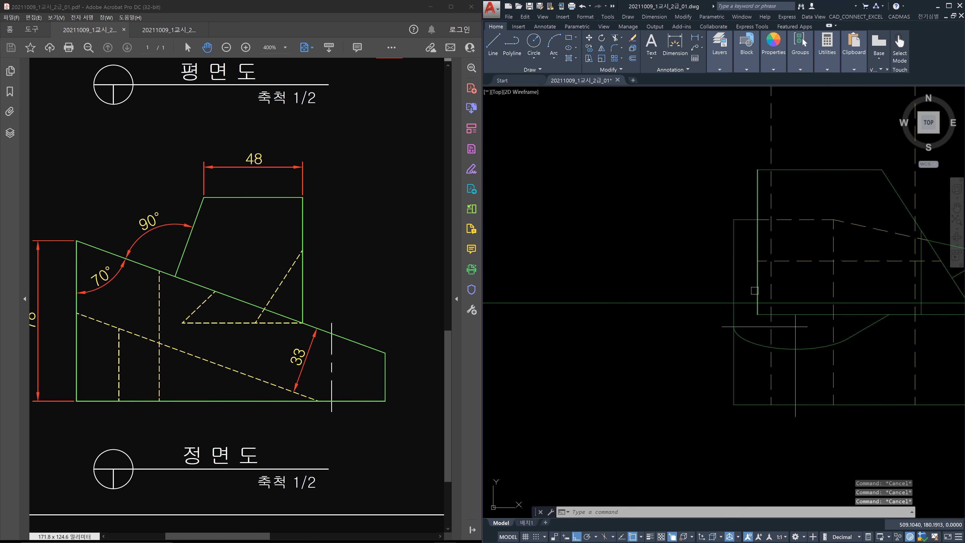
pyautogui.press('Return')
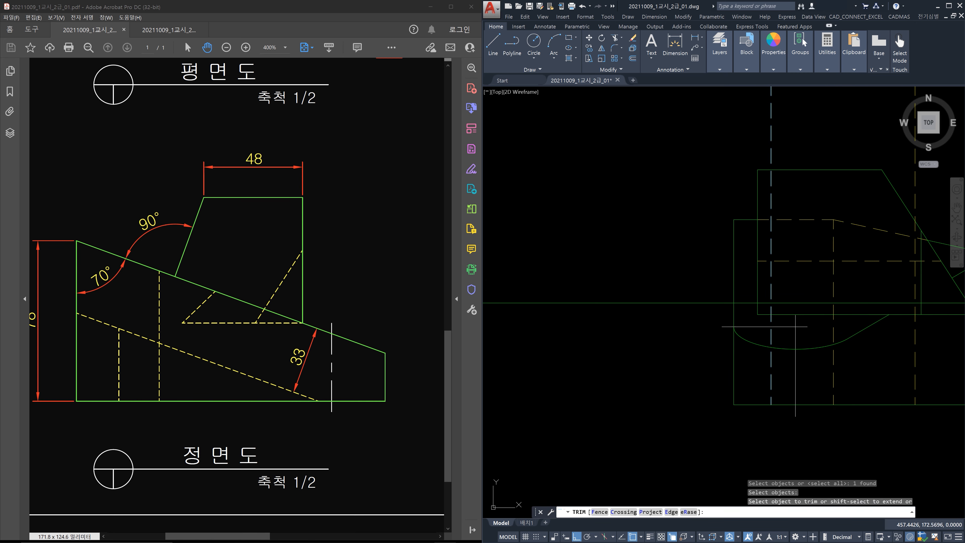
pyautogui.click(708, 301)
pyautogui.press('Escape')
pyautogui.press('Return')
pyautogui.press('Return')
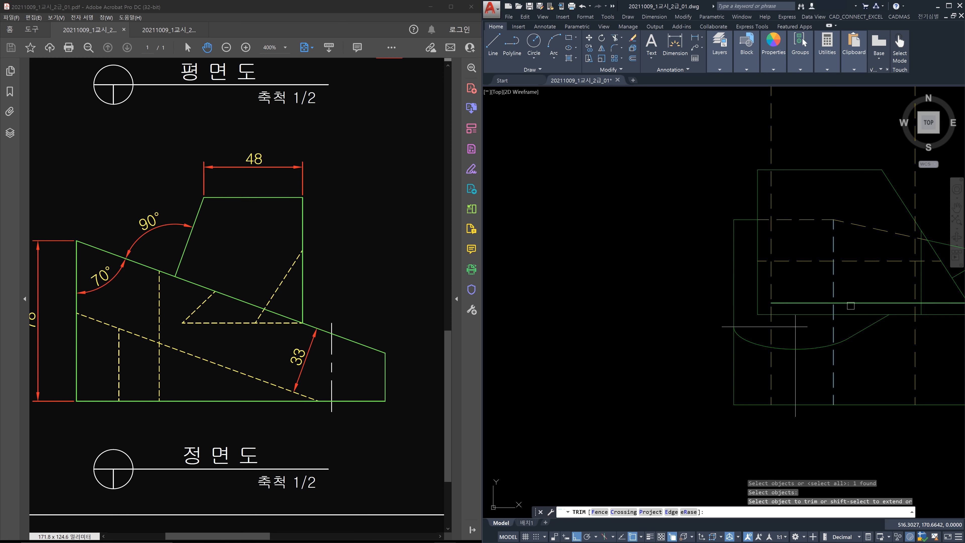
pyautogui.click(851, 303)
pyautogui.press('Escape')
# Step: Match the trimmed horizontal segment in the side view to the properties of the adjoining dashed vertical line
pyautogui.write('ma')
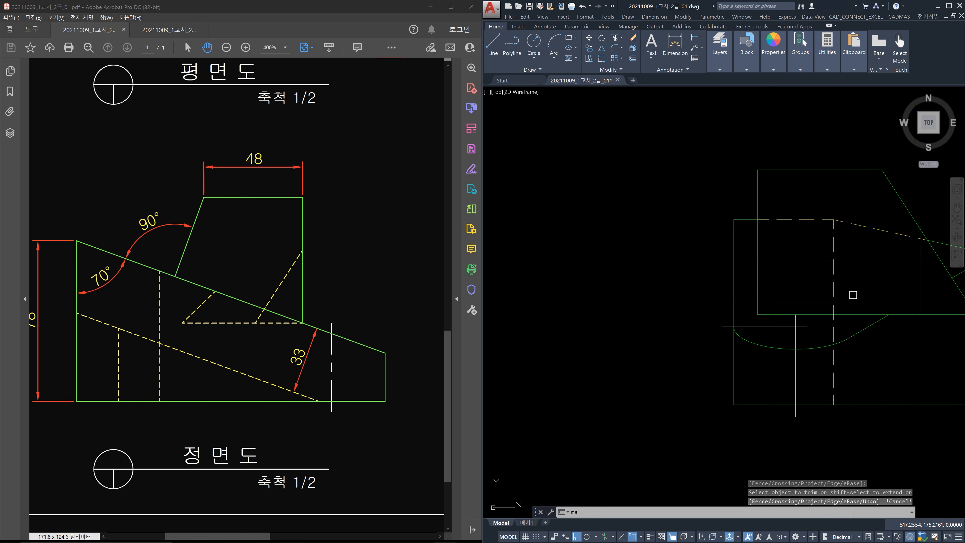
pyautogui.press('Return')
pyautogui.click(834, 284)
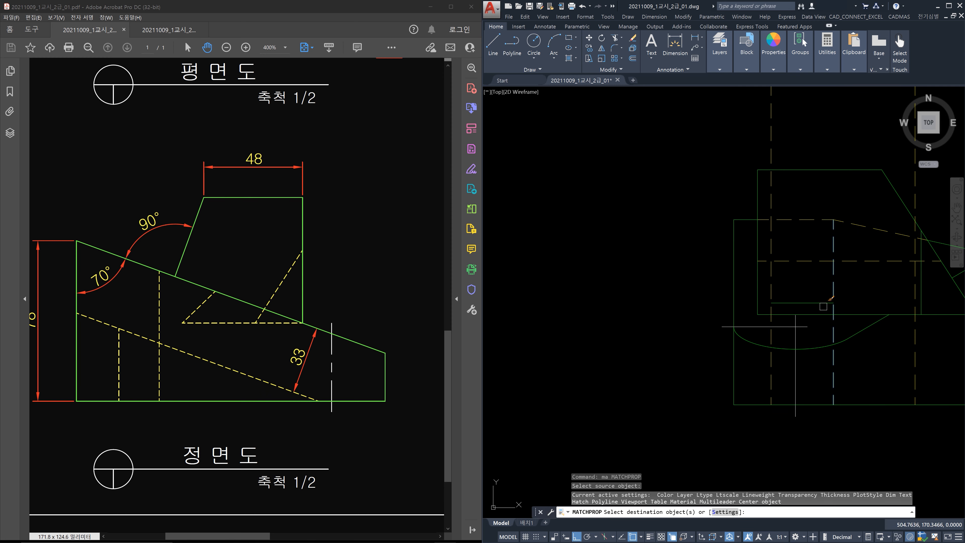
pyautogui.click(822, 306)
pyautogui.press('Escape')
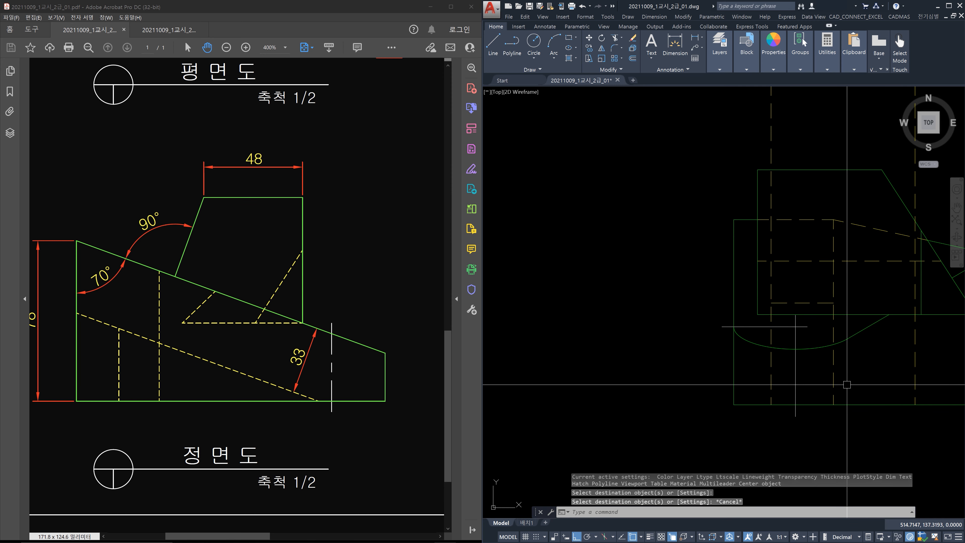
pyautogui.click(843, 279)
pyautogui.click(818, 276)
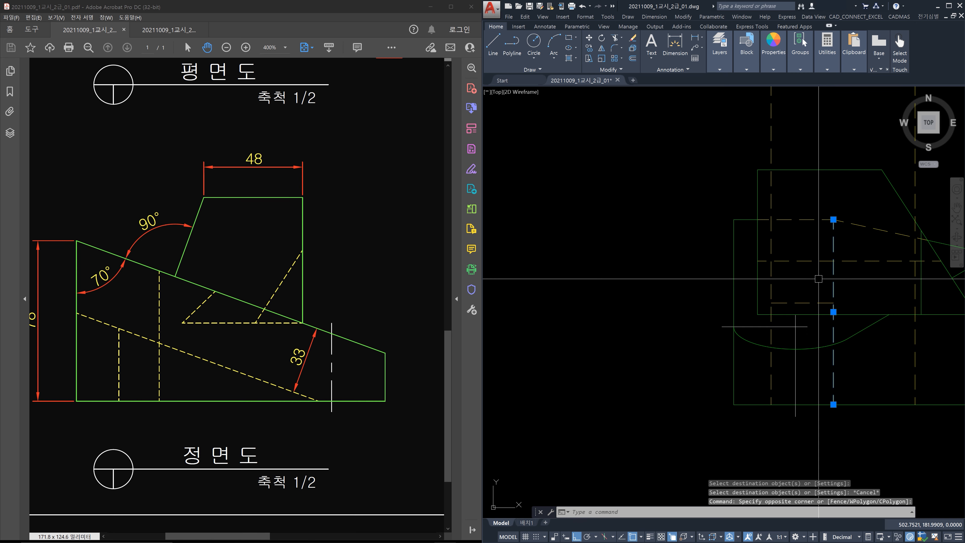
pyautogui.press('Escape')
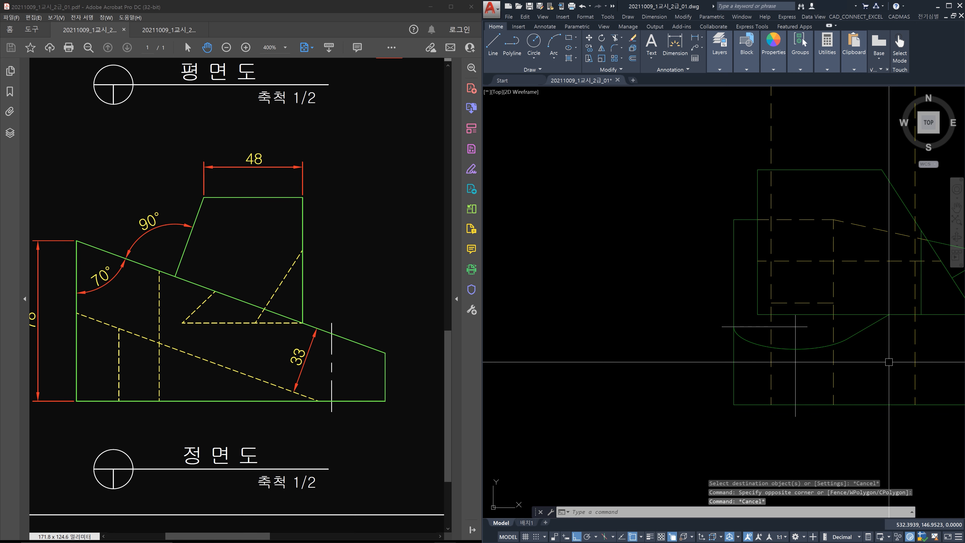
# Step: Using the short dashed horizontal segment as cutting edge, trim the left dashed vertical line above it and the right one below it
pyautogui.write('tr')
pyautogui.press('Return')
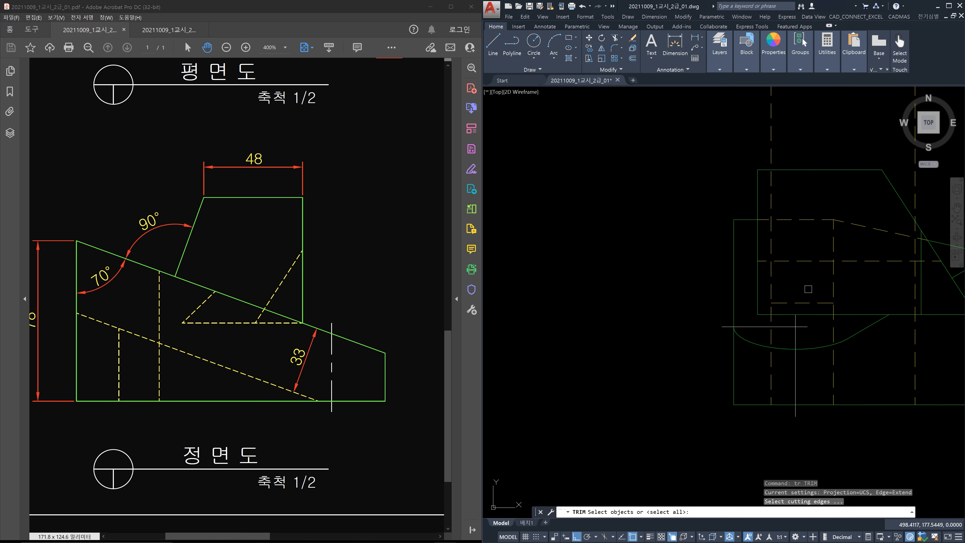
pyautogui.click(814, 301)
pyautogui.press('Return')
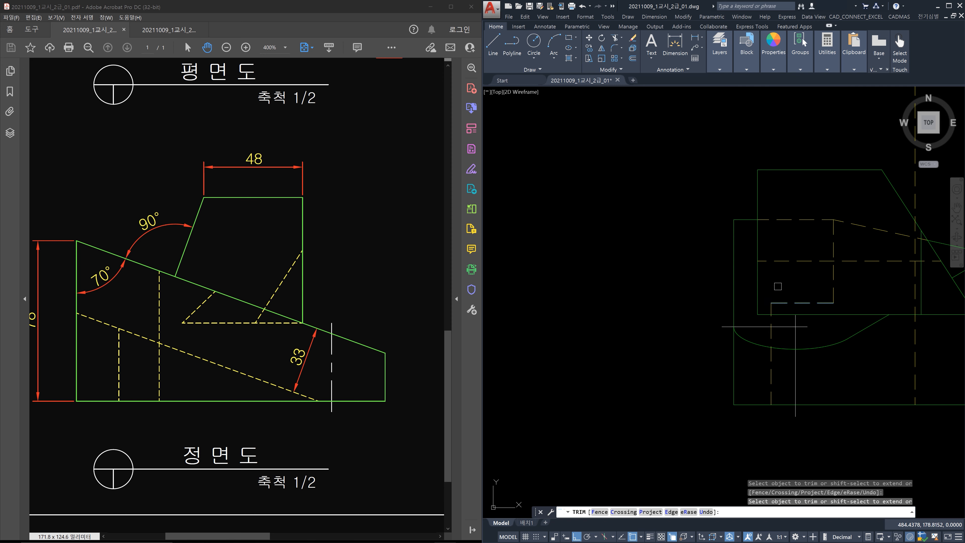
pyautogui.press('Escape')
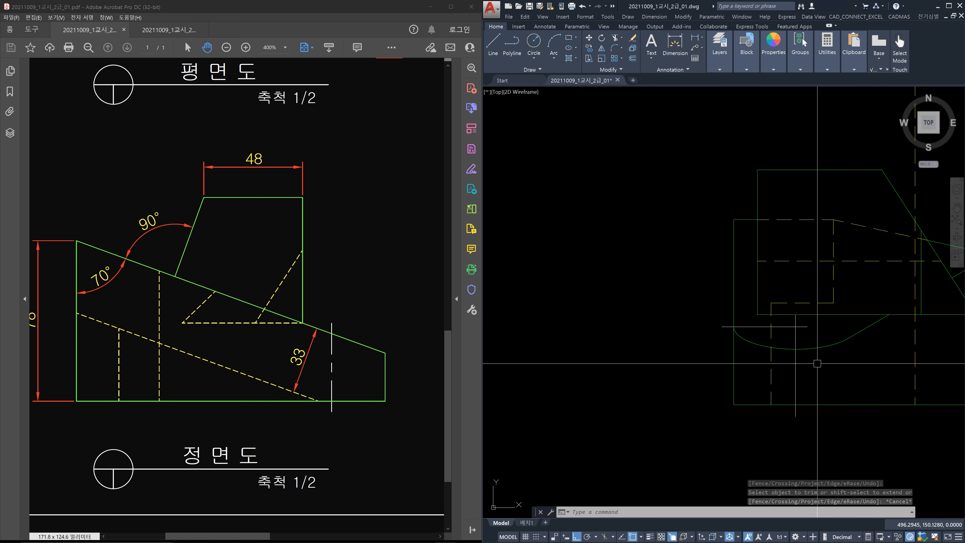
pyautogui.scroll(-2, 845, 368)
pyautogui.moveTo(845, 368); pyautogui.dragTo(781, 386, button='middle')
pyautogui.scroll(2, 830, 369)
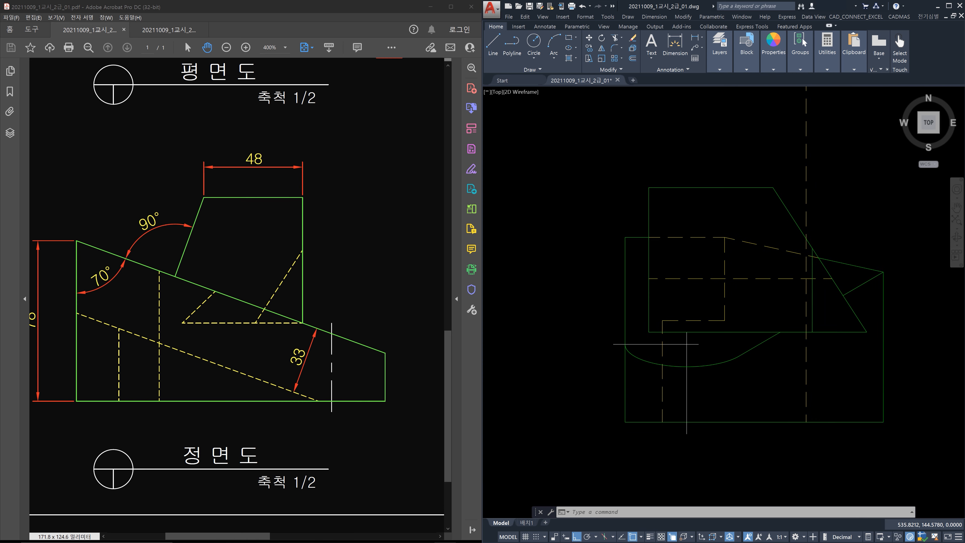